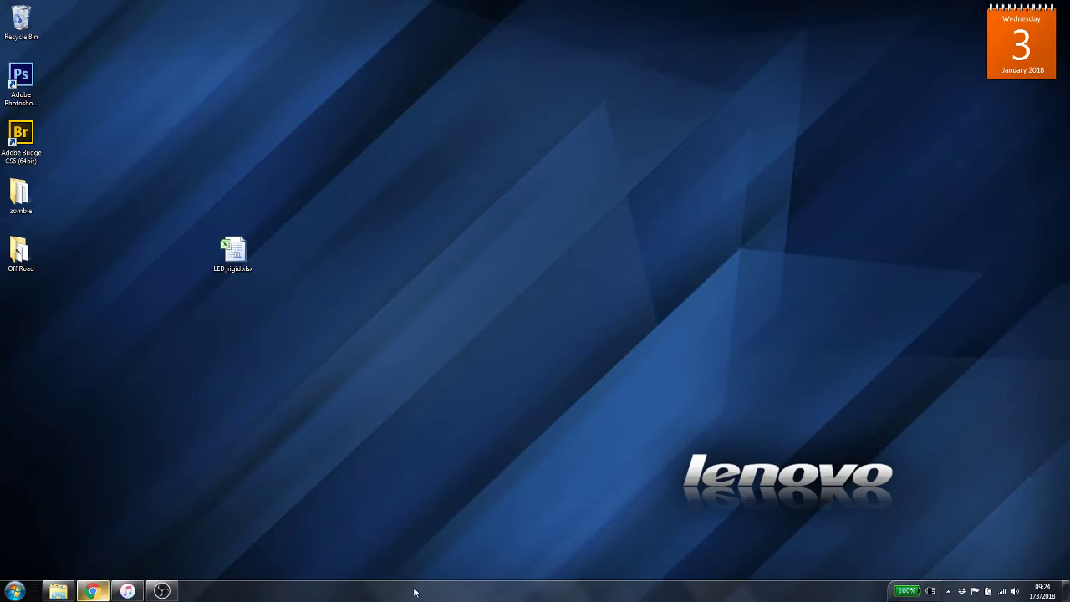
Restore the Chrome window showing the blank Untitled spreadsheet and the LED_rigid.xlsx download
left_click(92, 591)
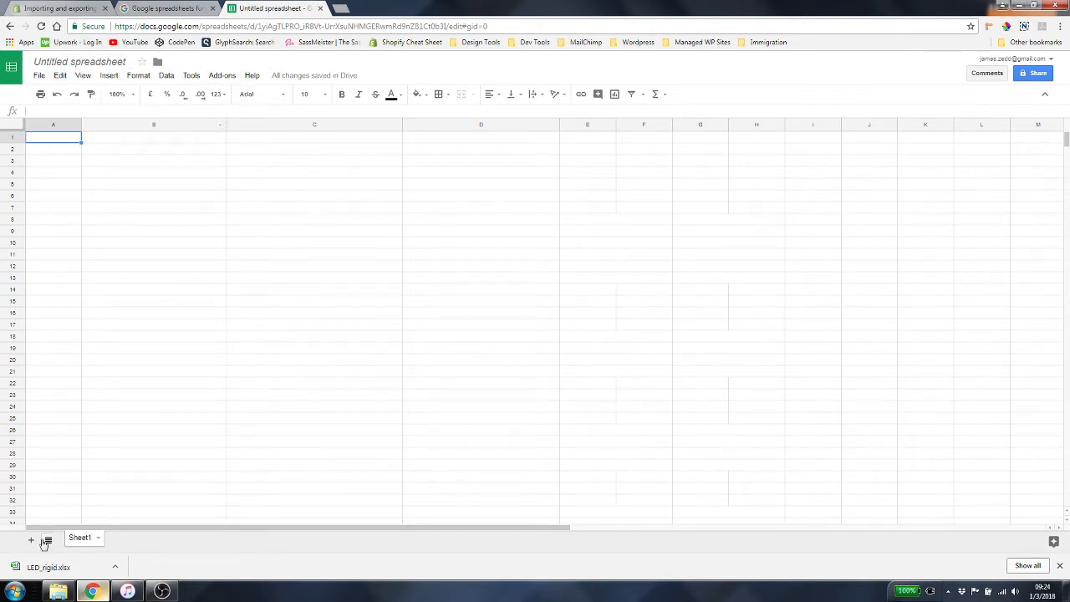
Close the downloads bar, minimize Chrome to check the desktop, then restore the browser
left_click(1059, 566)
left_click(1016, 9)
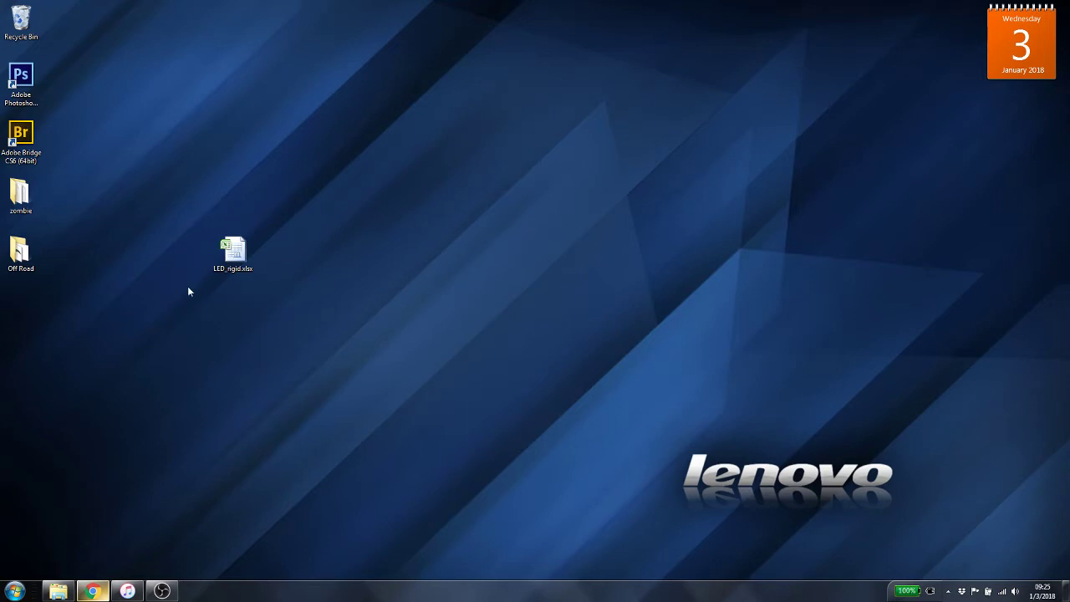
left_click(89, 592)
Save the Shopify sample product_template.csv from the help page to the Desktop
left_click(77, 11)
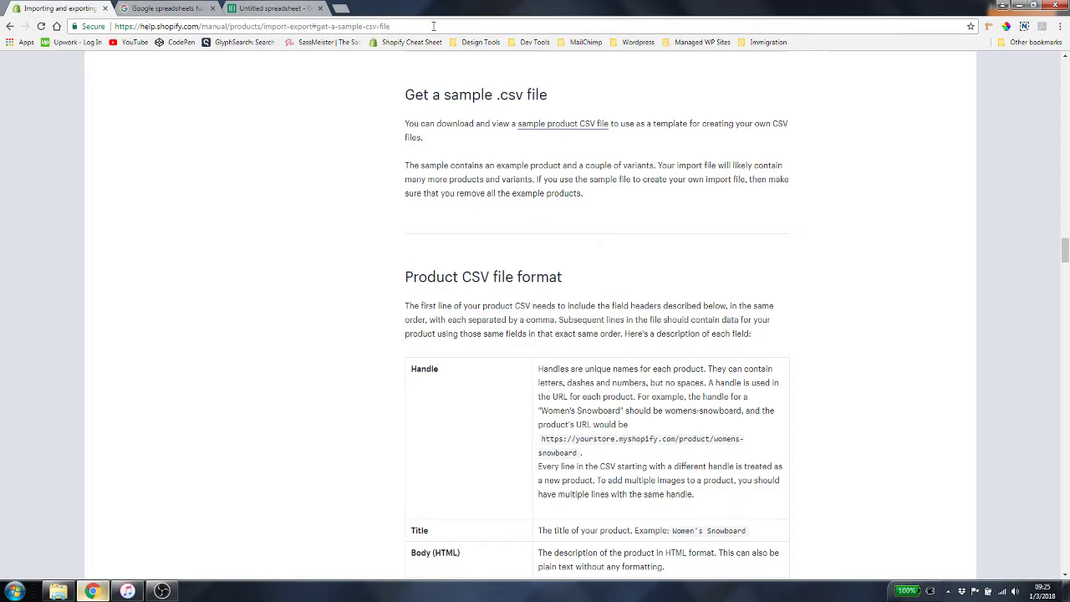
left_click(566, 126)
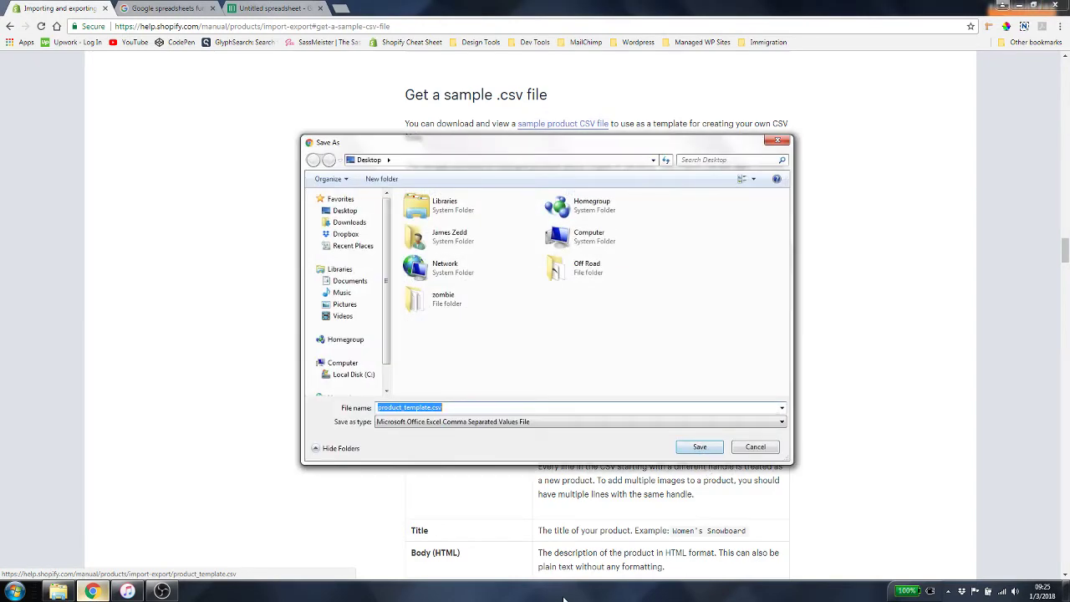
left_click(698, 451)
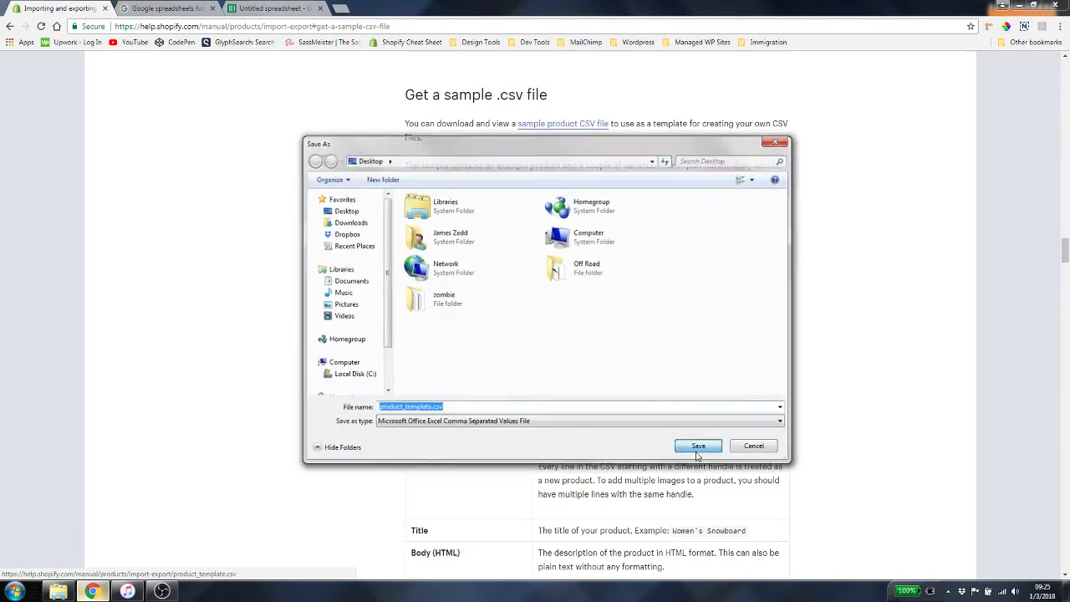
Check the saved CSV on the desktop, then return to the Untitled spreadsheet tab
left_click(1015, 5)
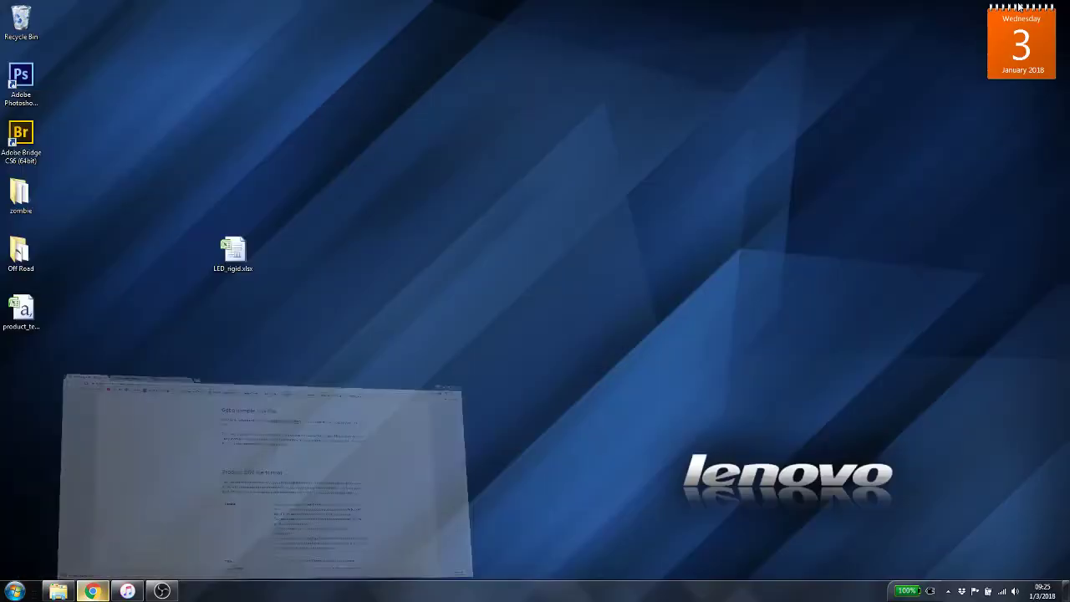
left_click_drag(21, 309, 278, 255)
left_click(86, 591)
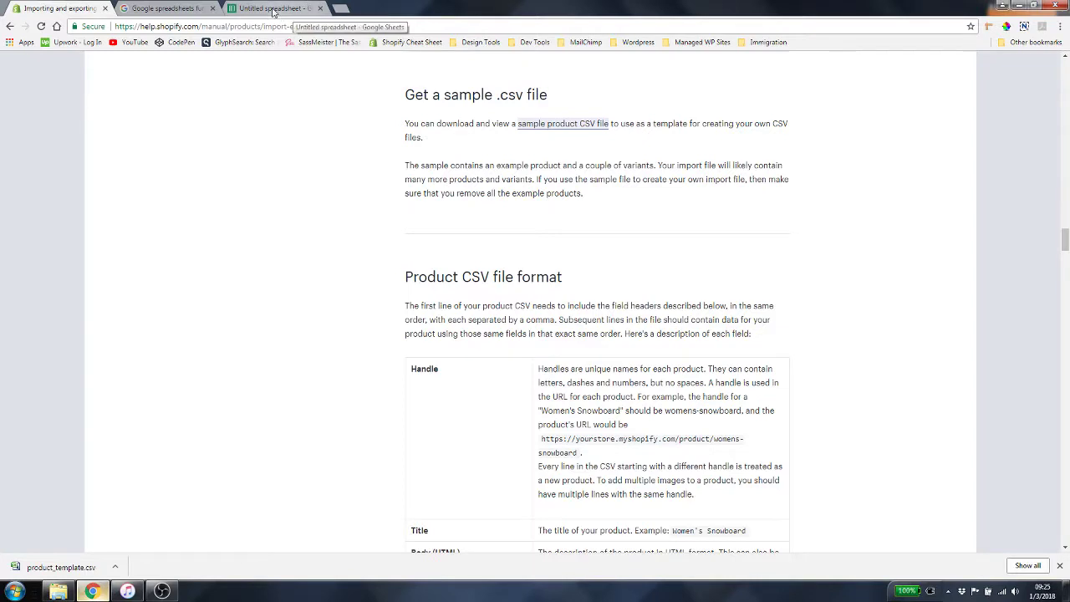
left_click(1059, 566)
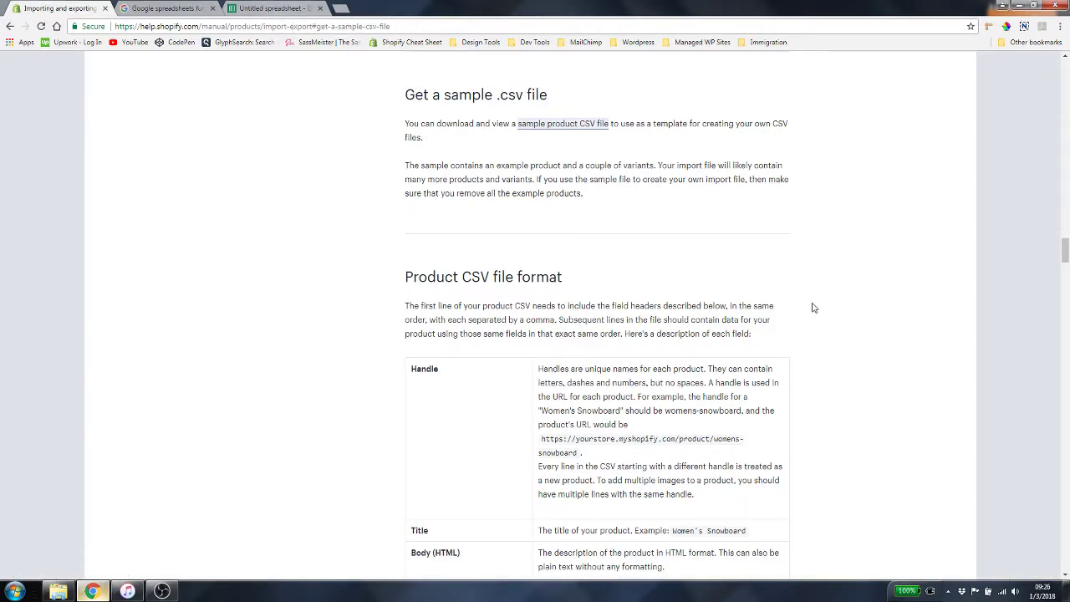
left_click(253, 8)
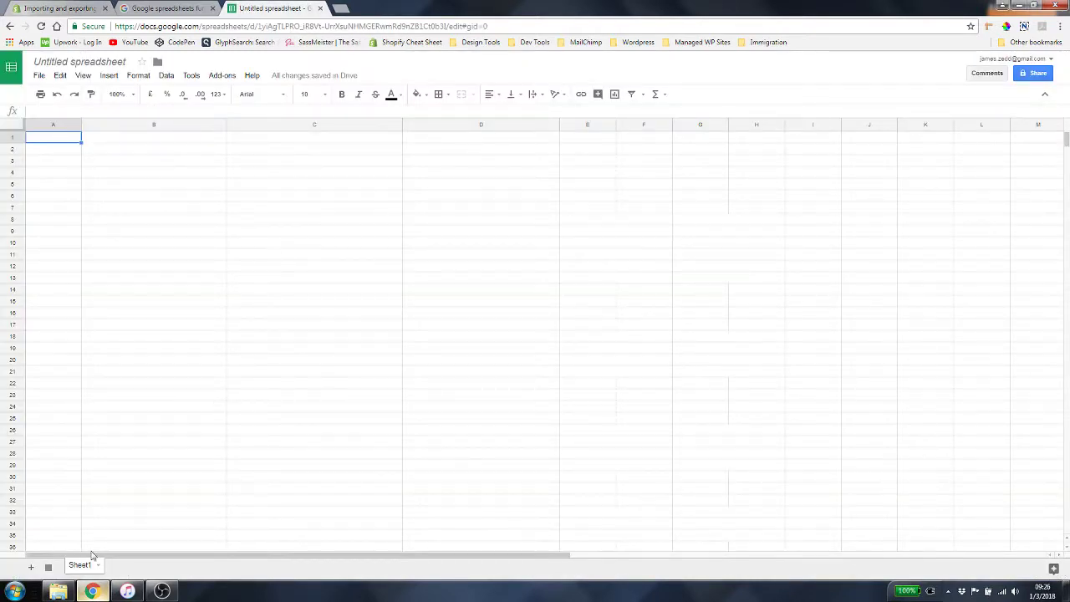
Import LED_rigid.xlsx from the desktop, replacing the whole spreadsheet
left_click(40, 76)
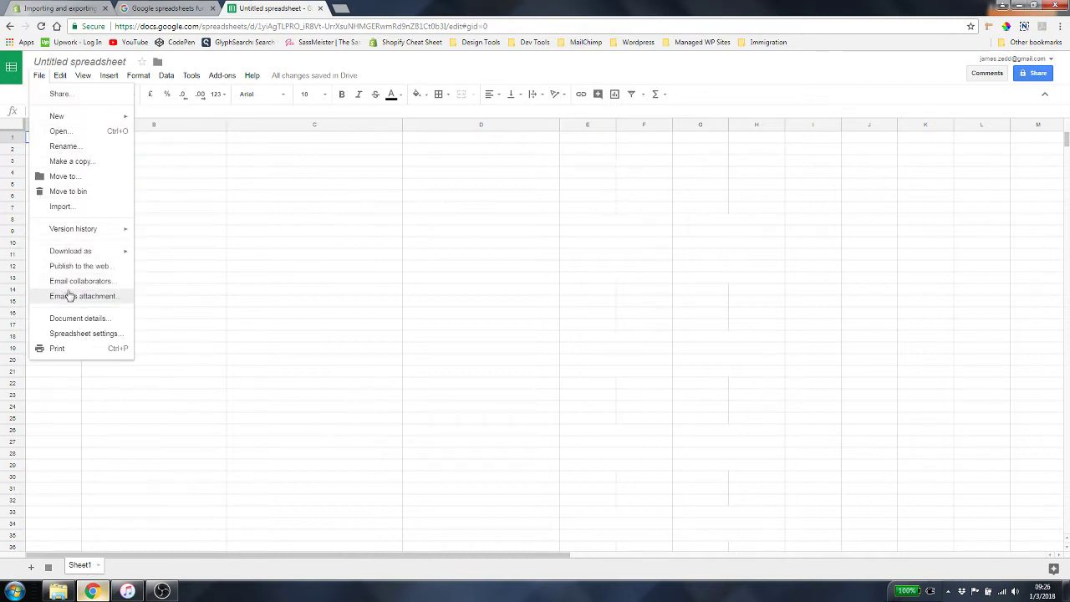
left_click(66, 206)
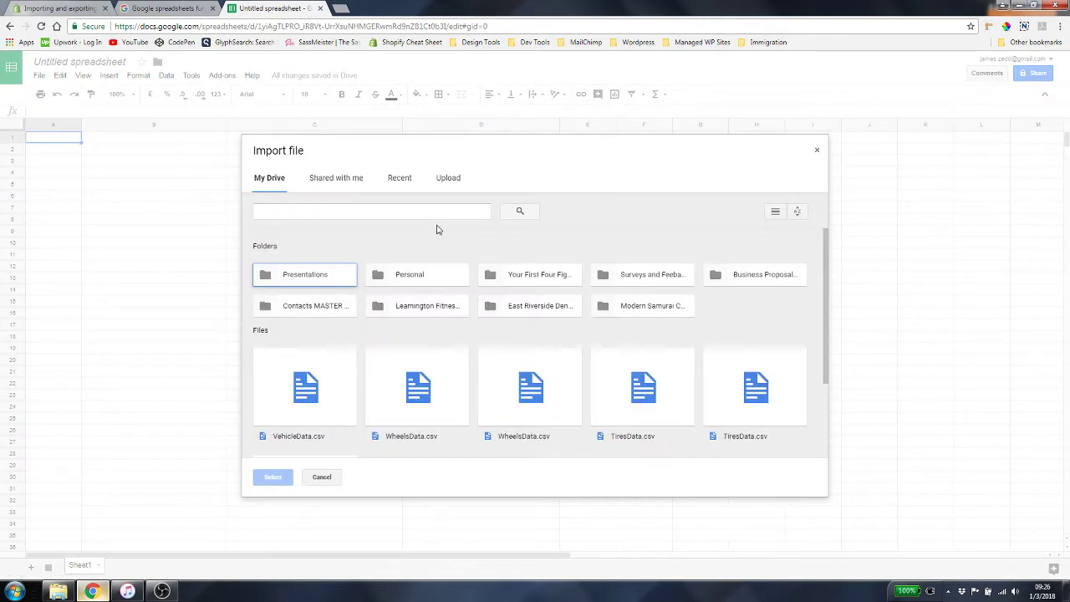
left_click(448, 178)
left_click(518, 348)
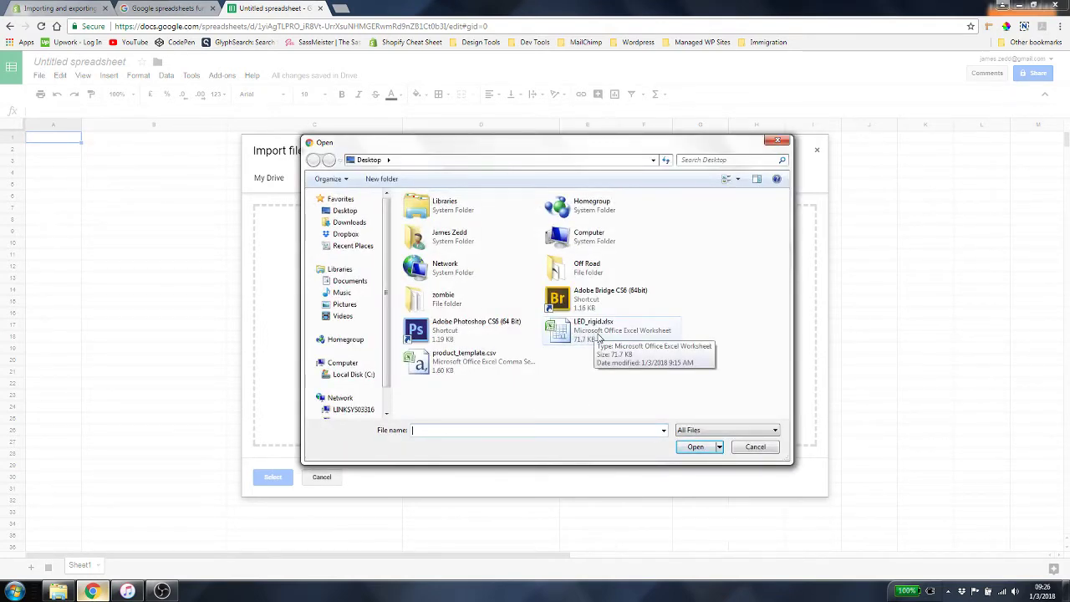
double_click(586, 339)
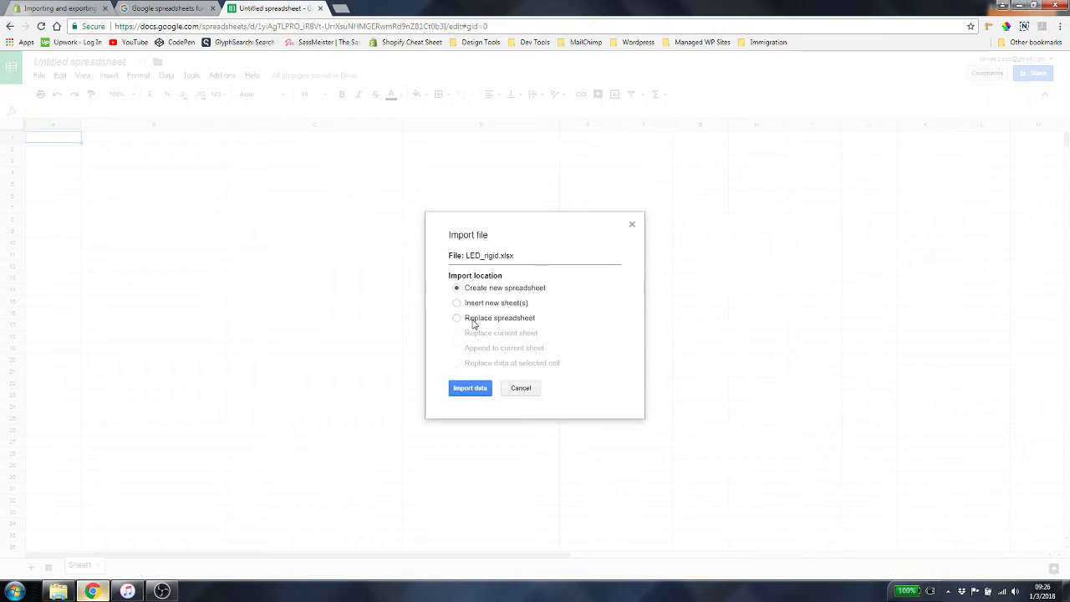
left_click(474, 322)
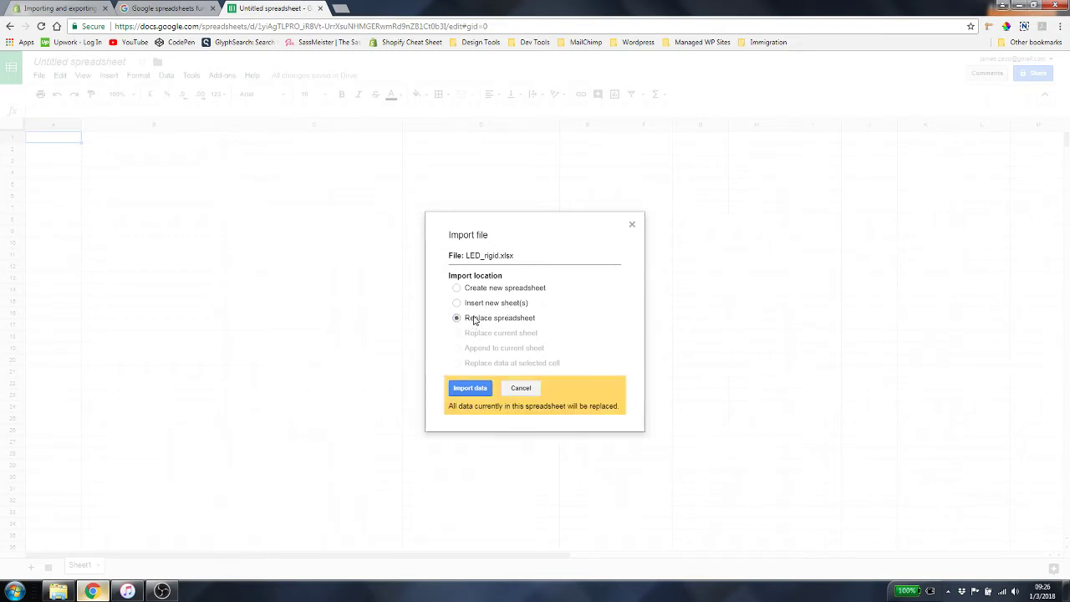
left_click(470, 388)
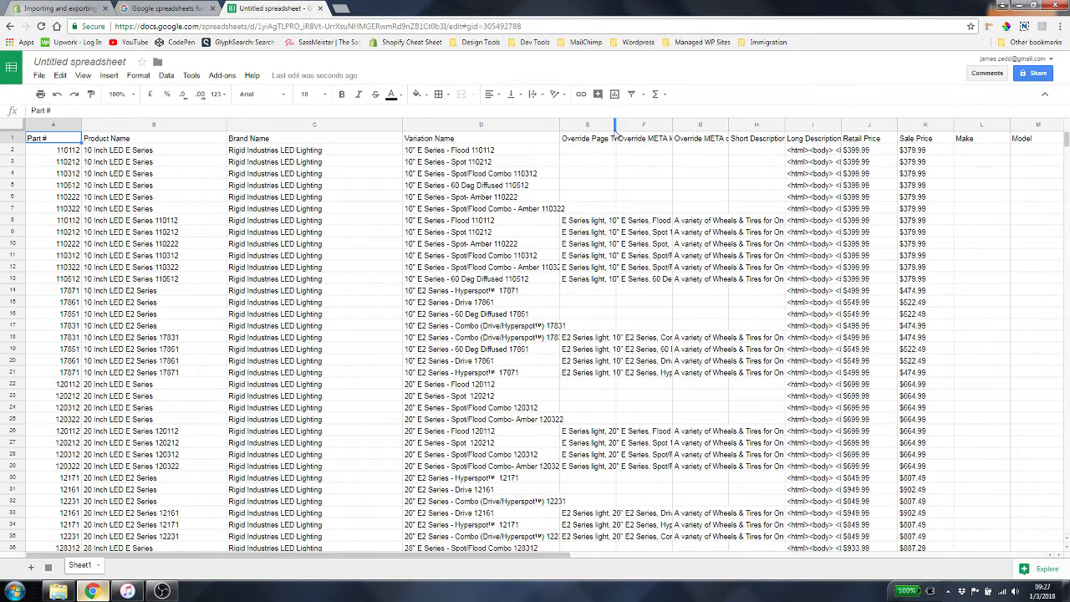
Widen column E to show Override Page Title and scroll across the imported LED data
left_click_drag(621, 126, 663, 124)
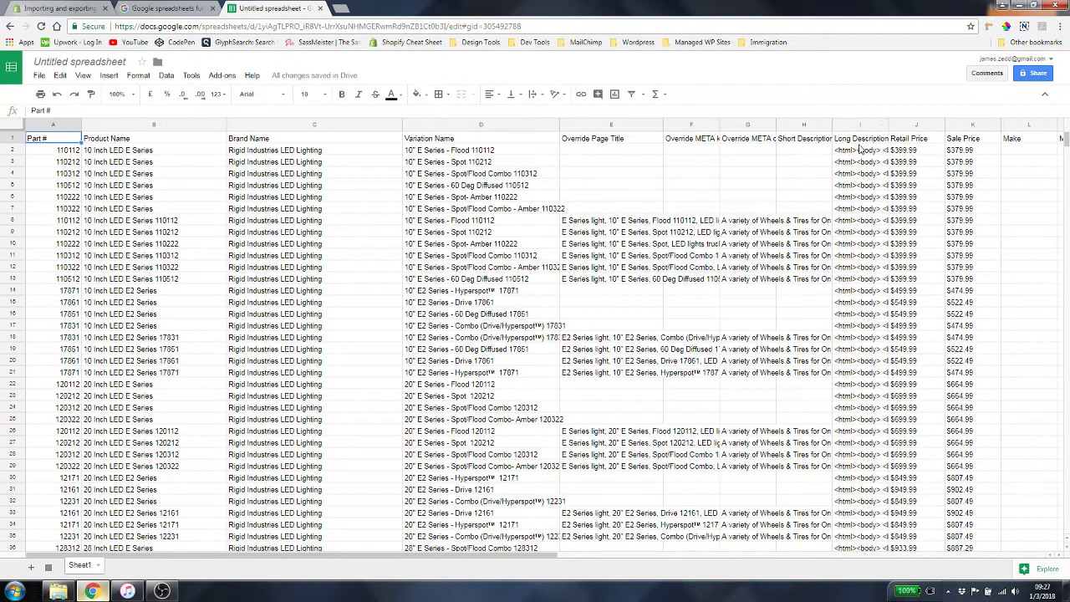
left_click_drag(552, 558, 479, 555)
left_click(39, 76)
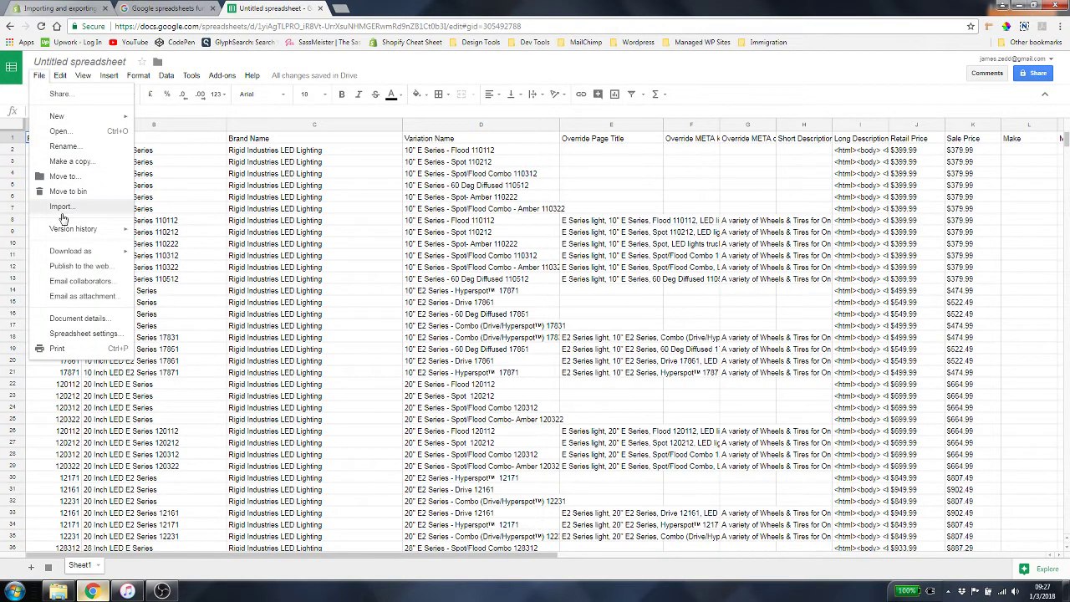
Import product_template.csv from the desktop as a new sheet beside Sheet1
mouse_move(75, 253)
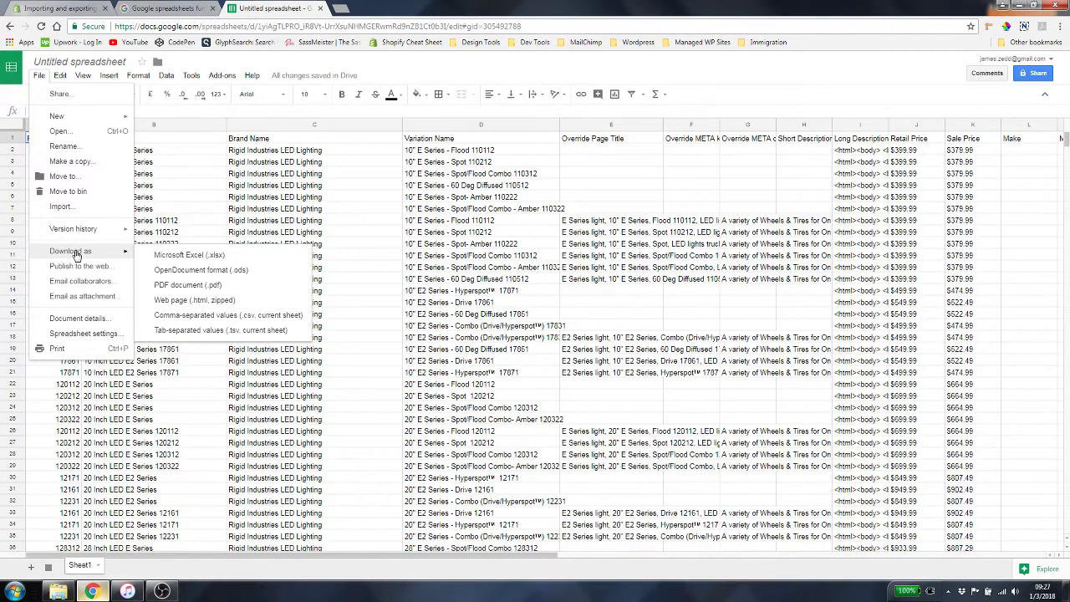
left_click(71, 209)
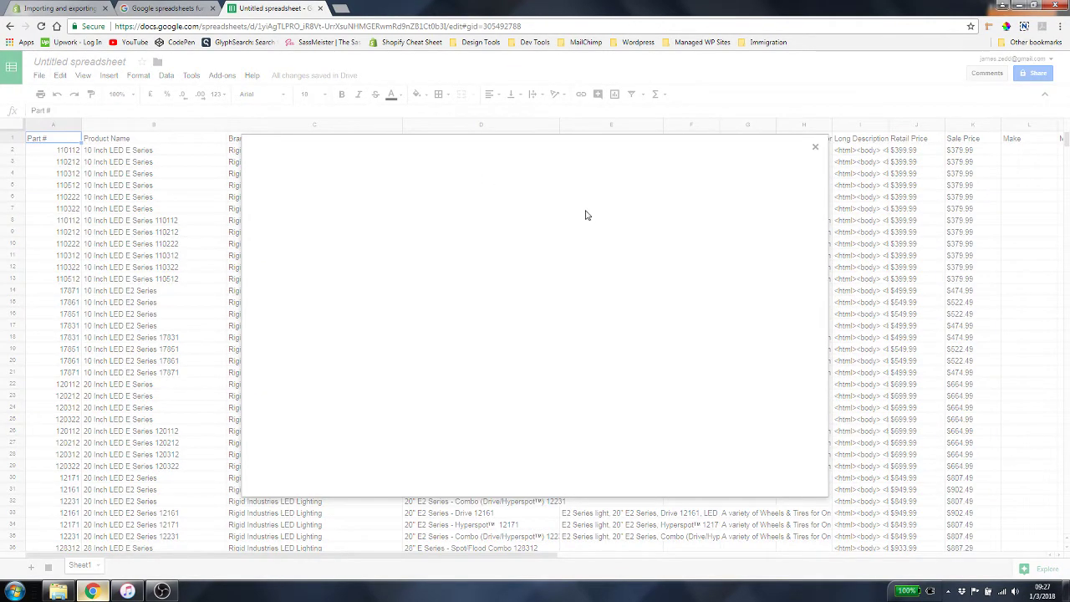
left_click(448, 179)
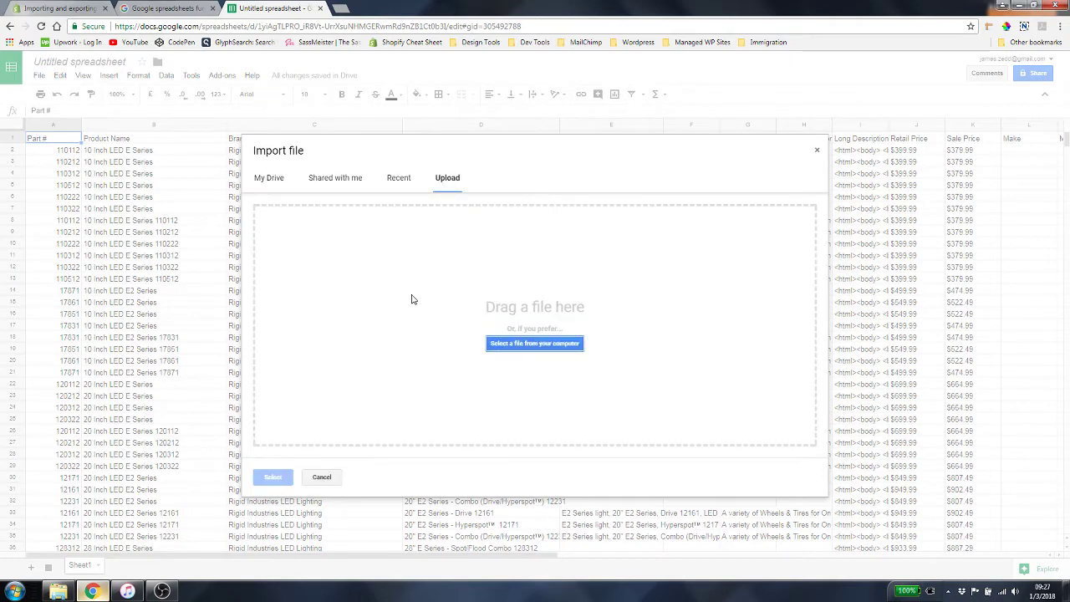
left_click(548, 344)
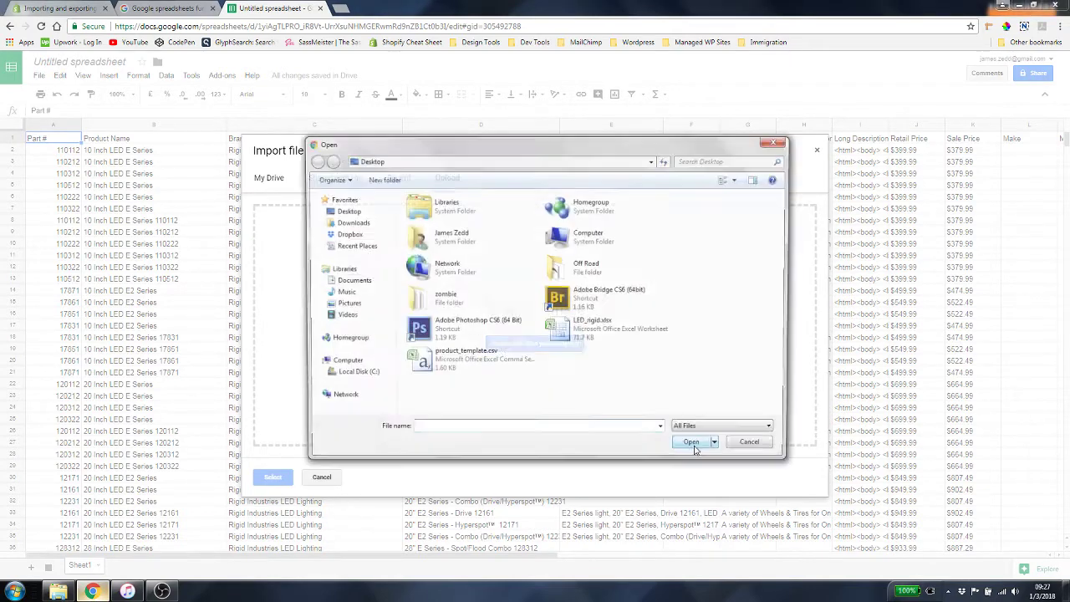
double_click(443, 367)
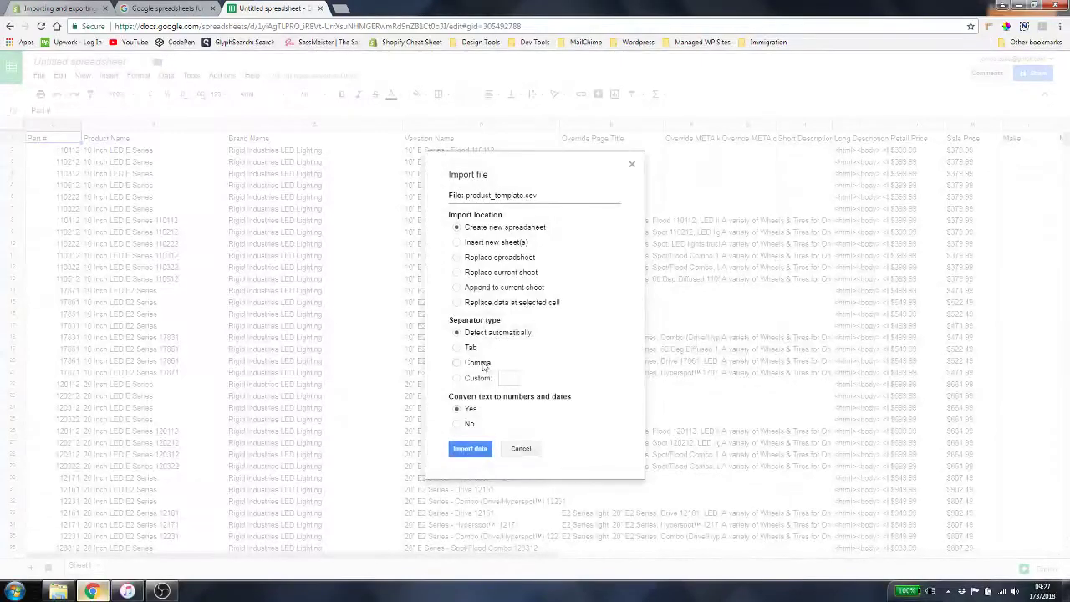
left_click(499, 244)
left_click(471, 449)
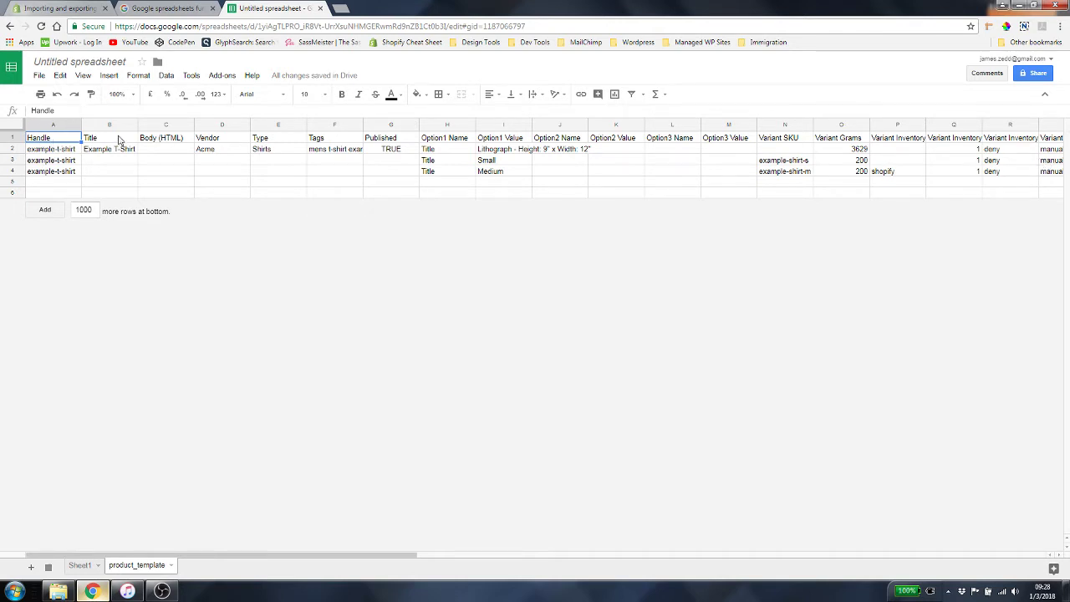
Clear example rows 2–4 from product_template, keeping only the header, then return to Sheet1
left_click(188, 141)
left_click(257, 141)
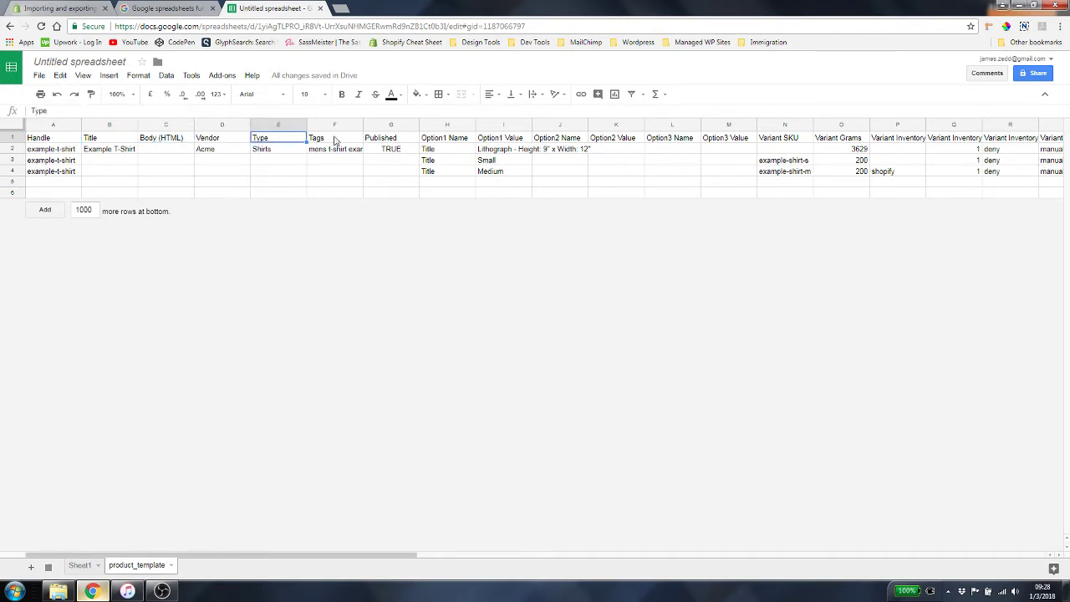
left_click_drag(15, 151, 16, 171)
right_click(17, 148)
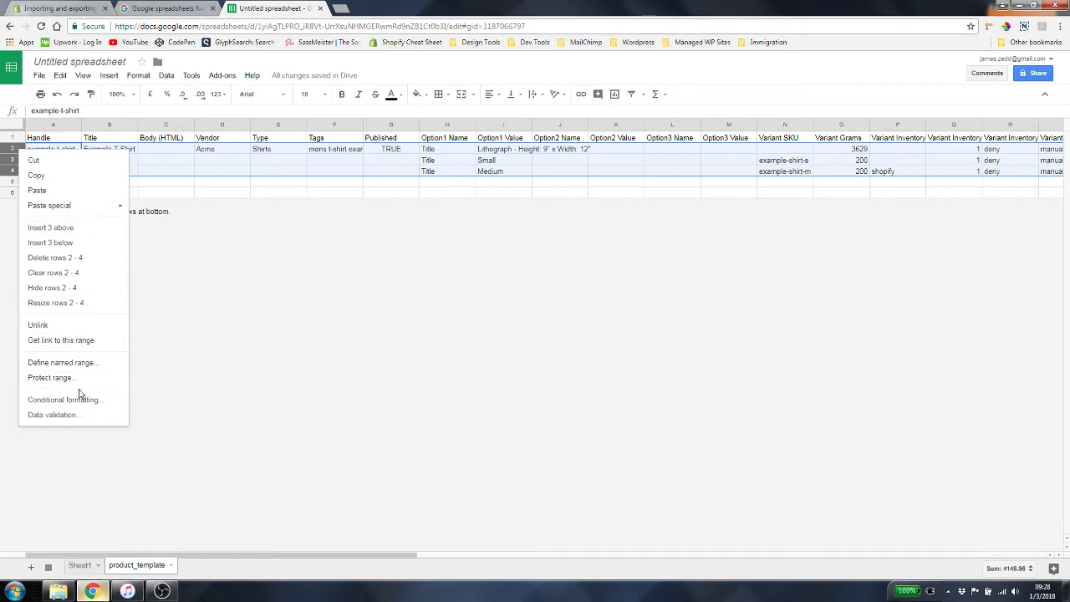
left_click(72, 163)
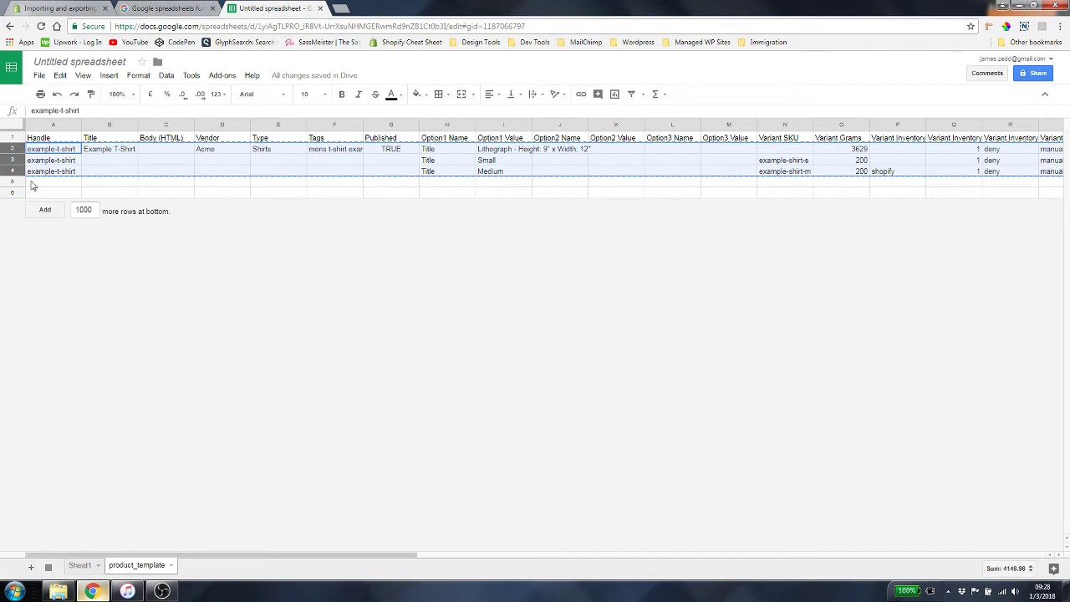
key("Delete")
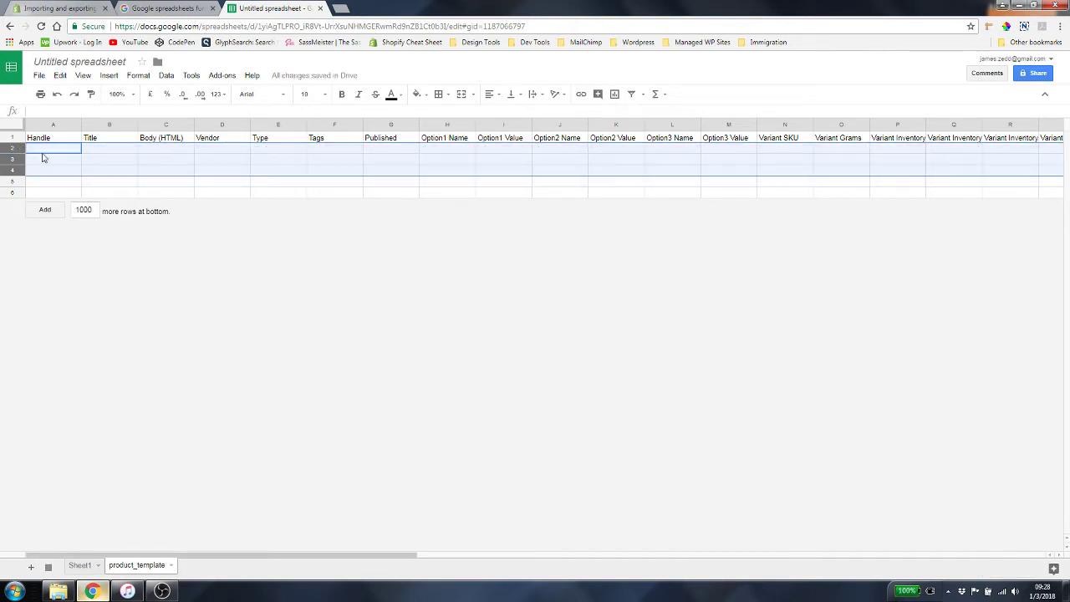
left_click(123, 184)
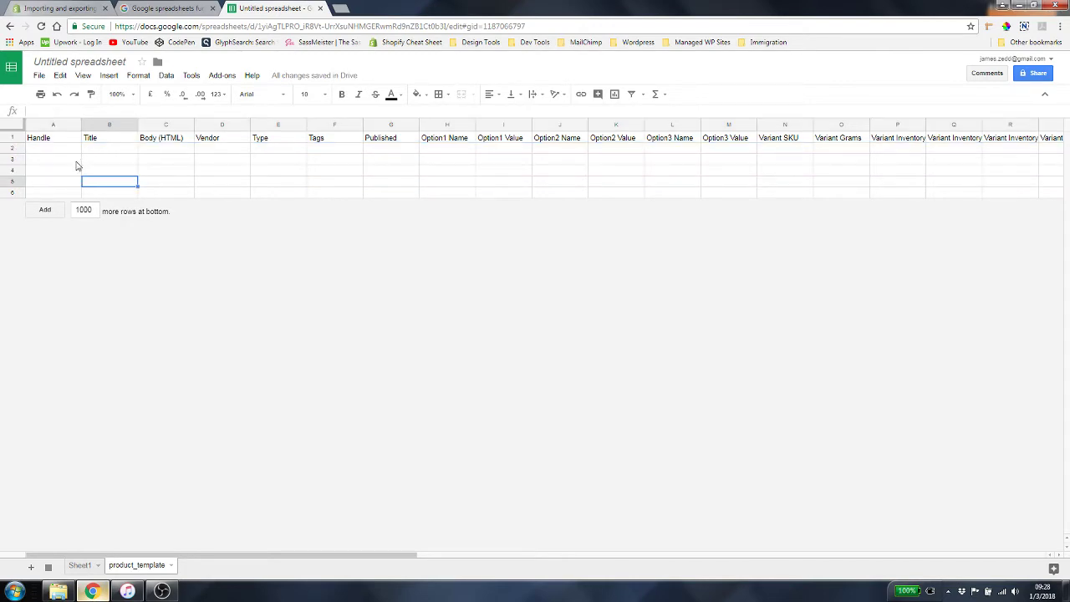
left_click(78, 566)
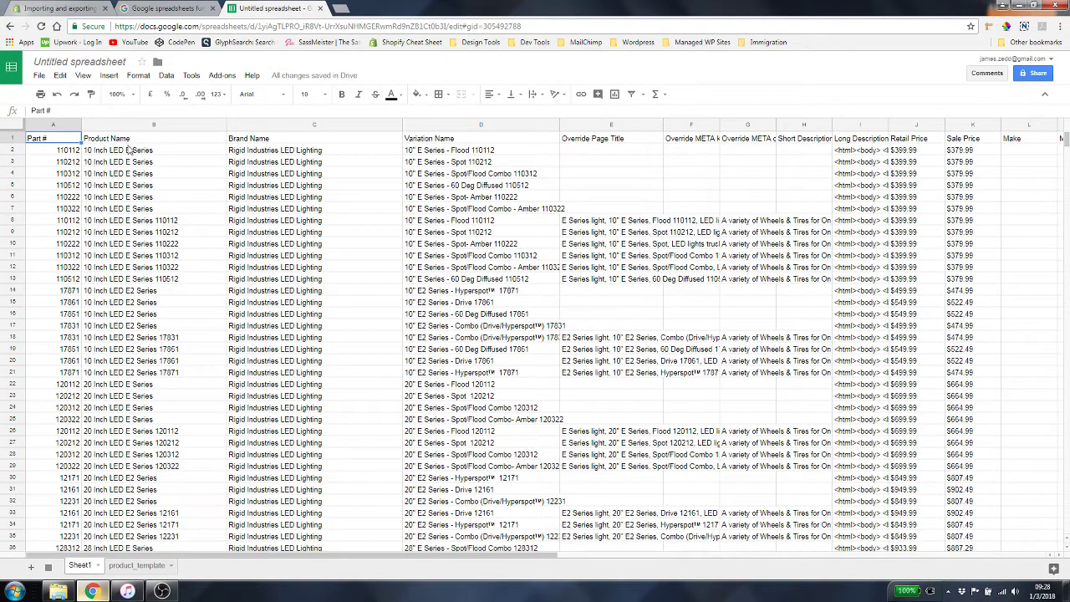
Rename Sheet1 to Product_info
right_click(81, 566)
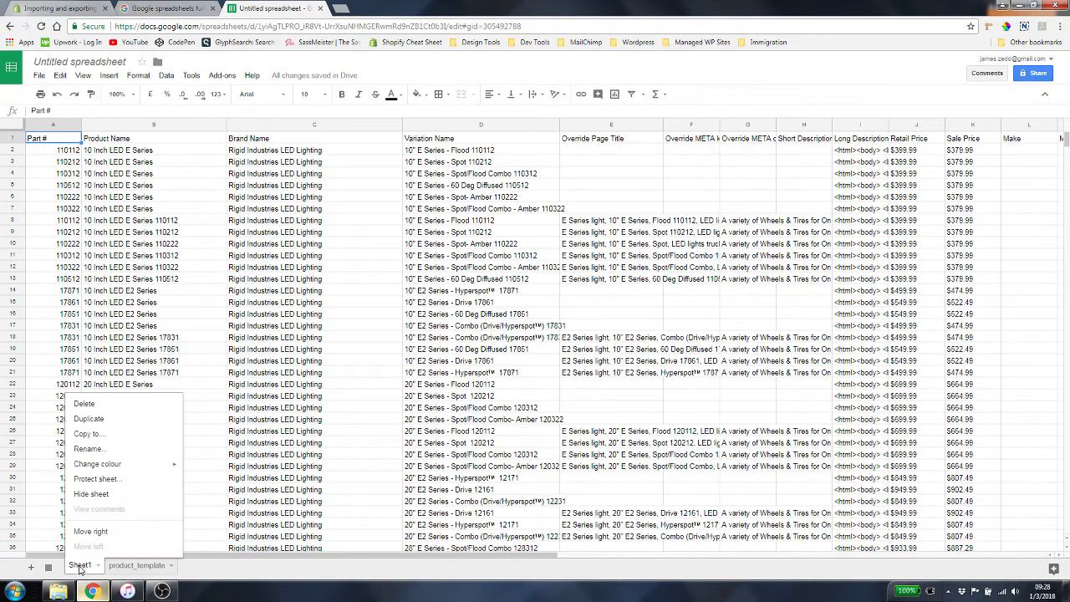
left_click(88, 449)
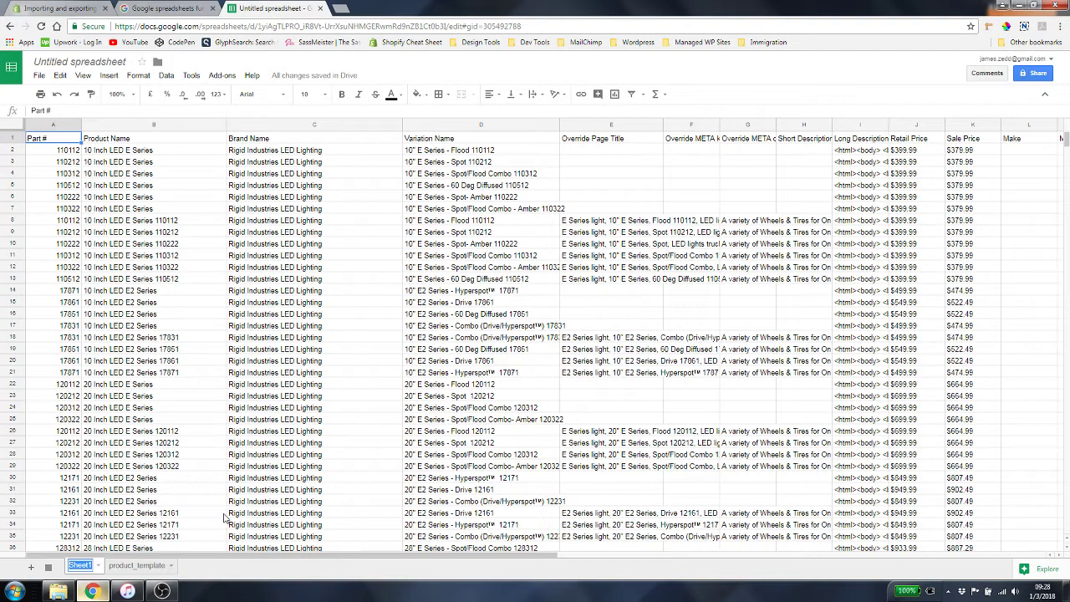
type("Product_i")
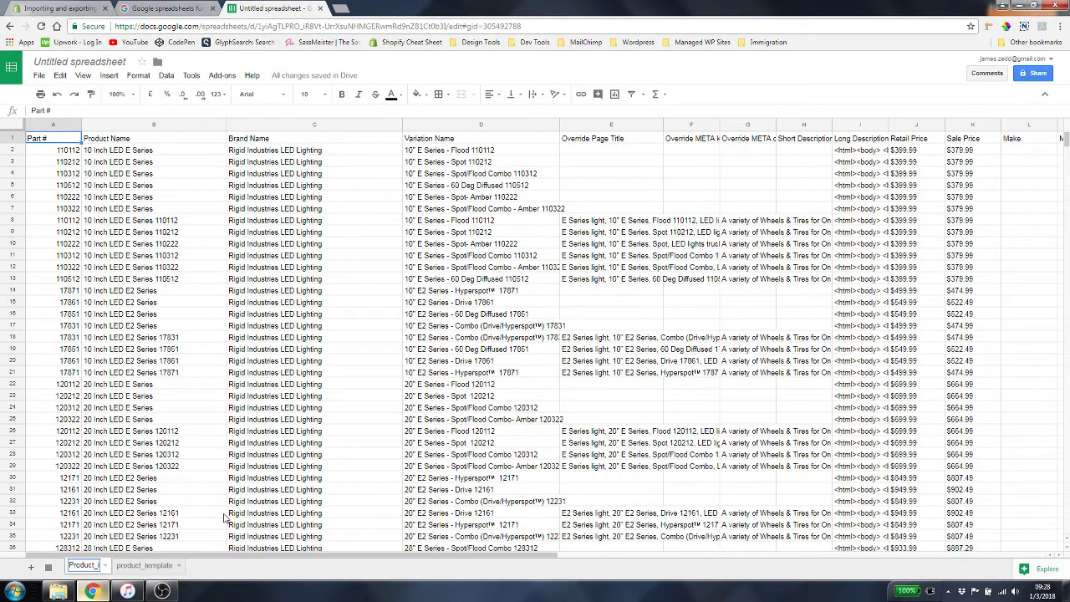
type("nfo")
key("Return")
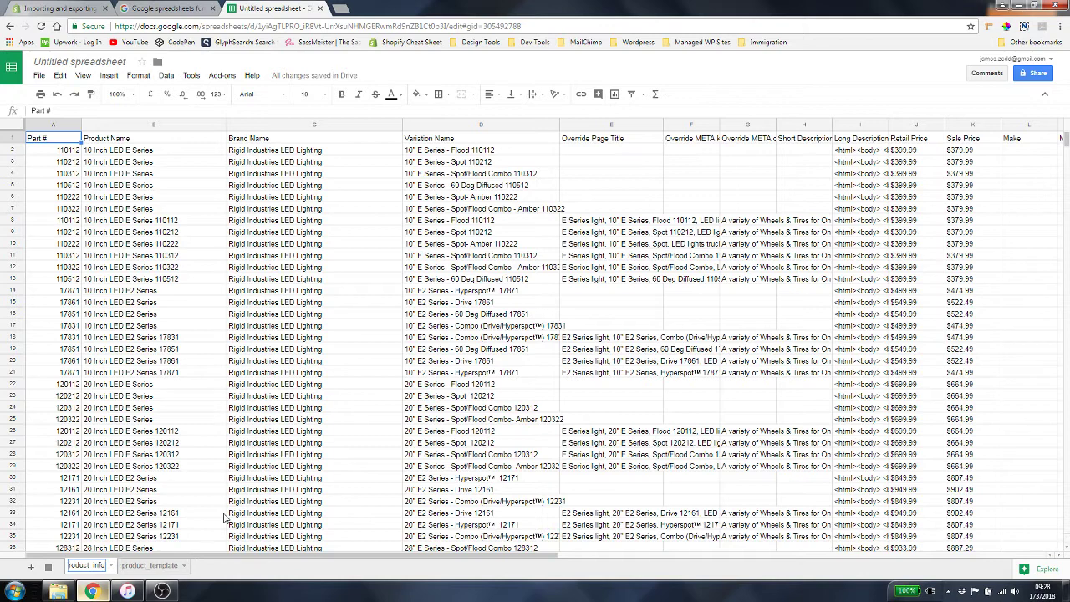
Rename the product_template sheet to Shopify_info and go back to product_info
left_click(152, 566)
right_click(152, 568)
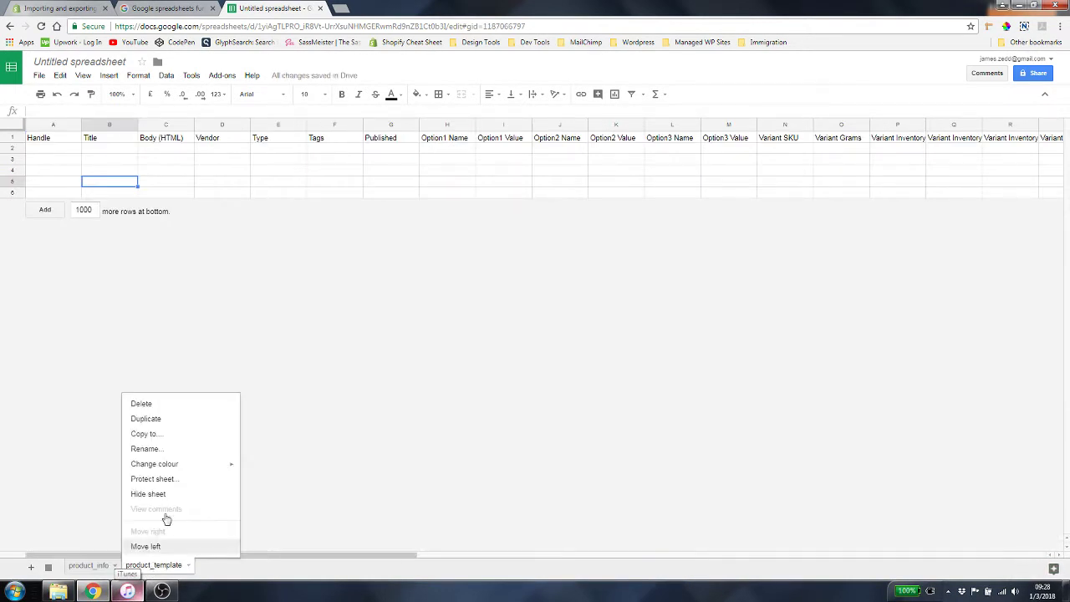
left_click(169, 449)
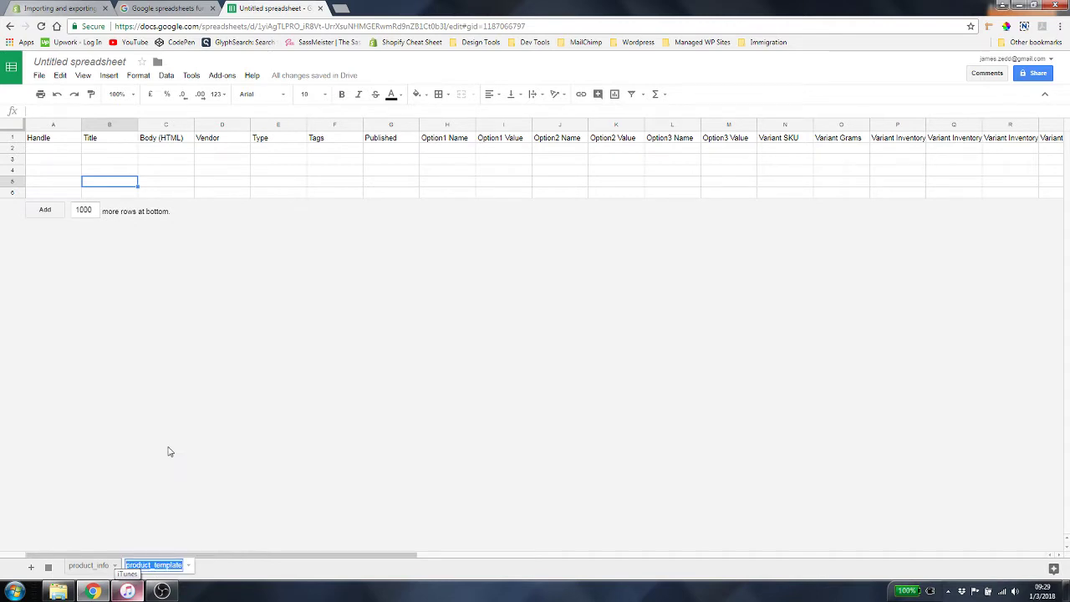
type("Shopi")
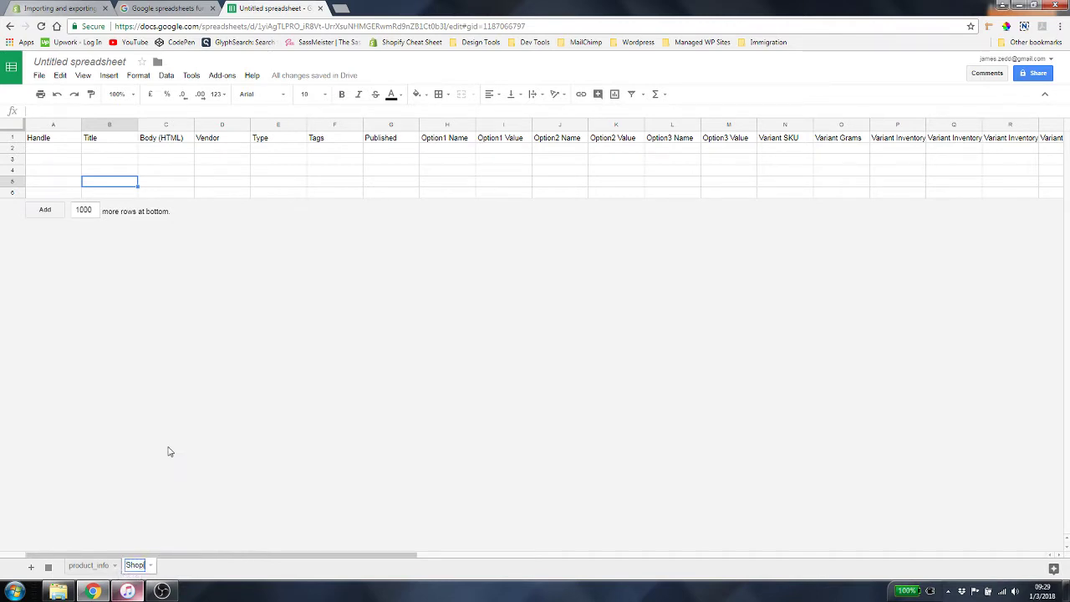
type("fy_info")
key("Return")
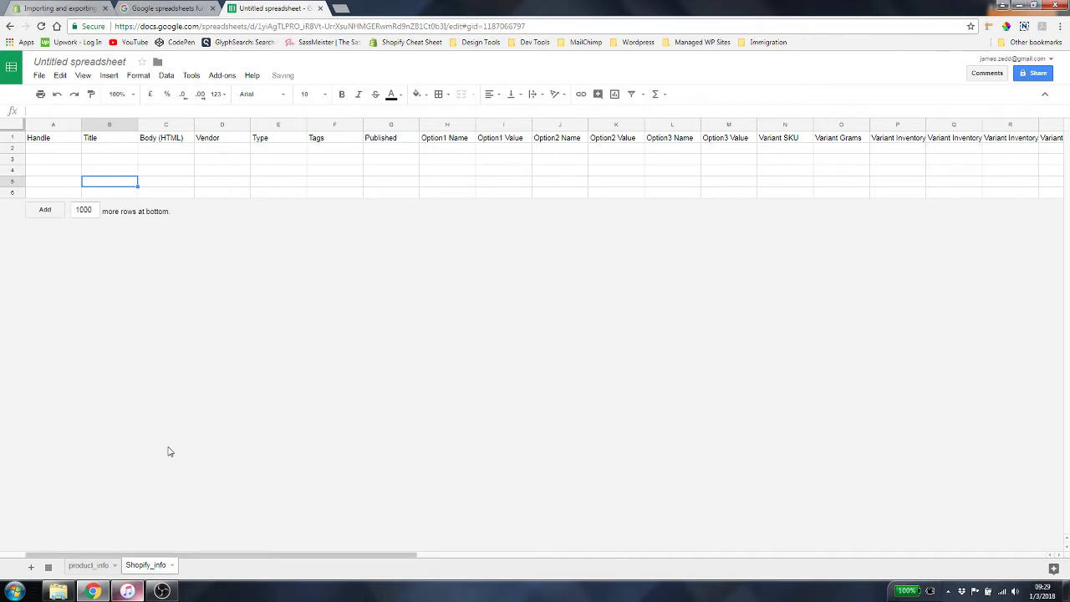
left_click(104, 566)
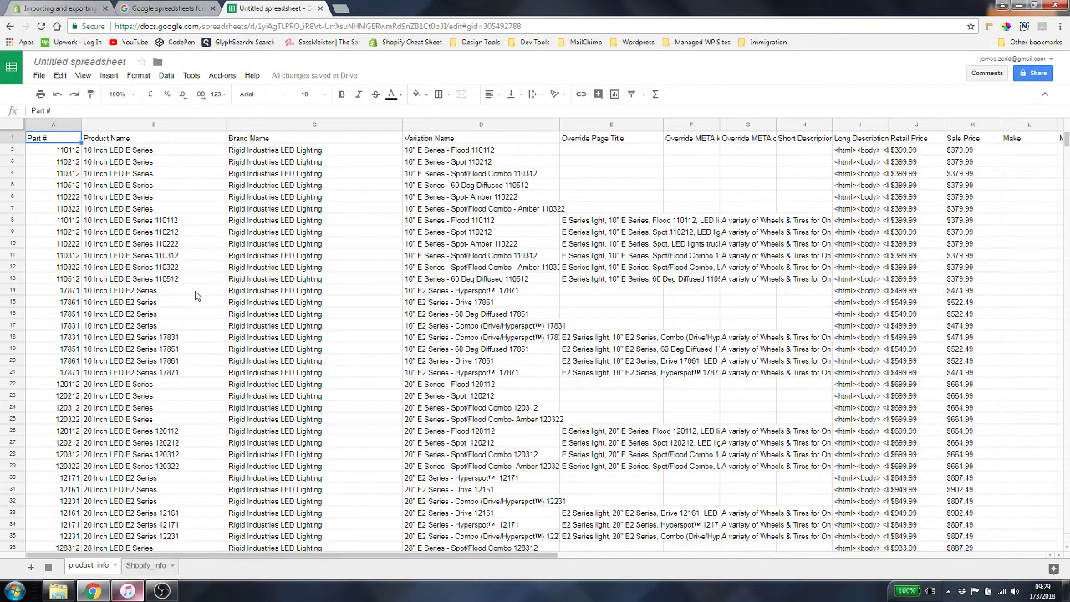
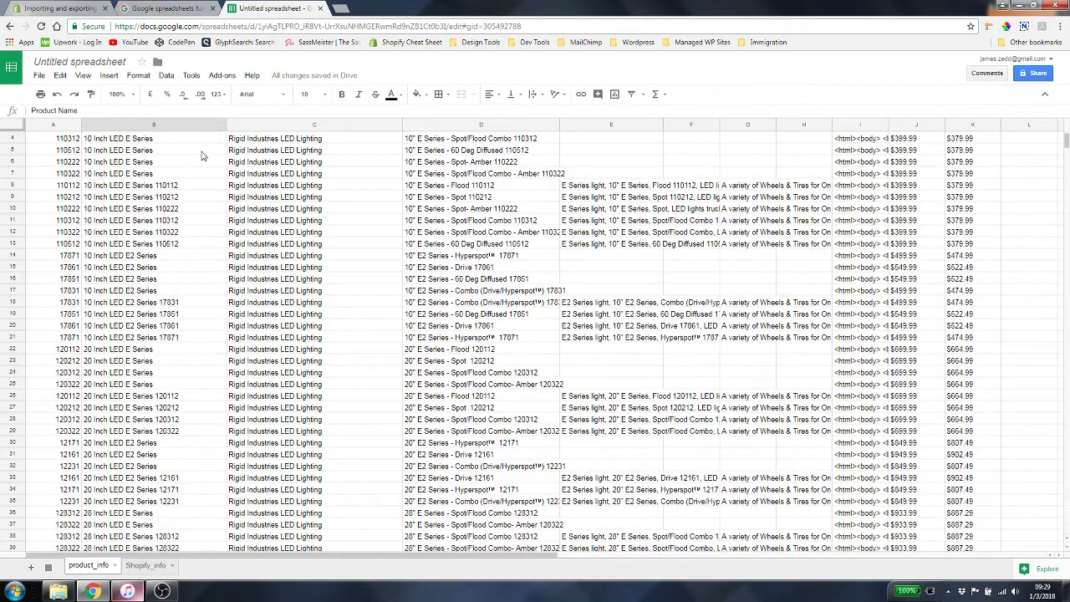
Switch to the Shopify_info sheet and widen its Title column B, briefly checking the function list
scroll(204, 156, "up", 2)
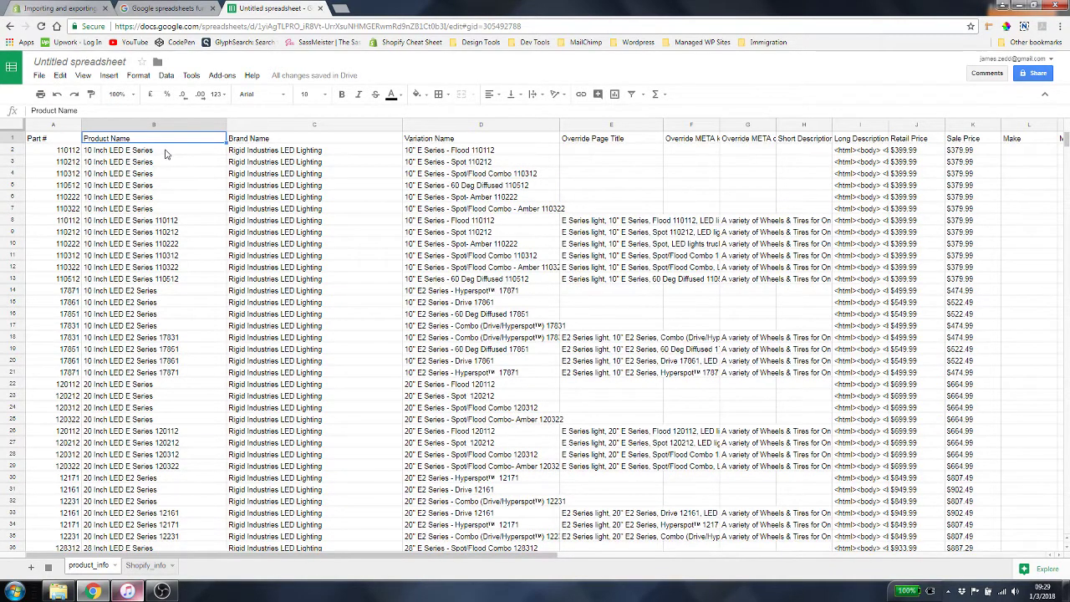
left_click(164, 153)
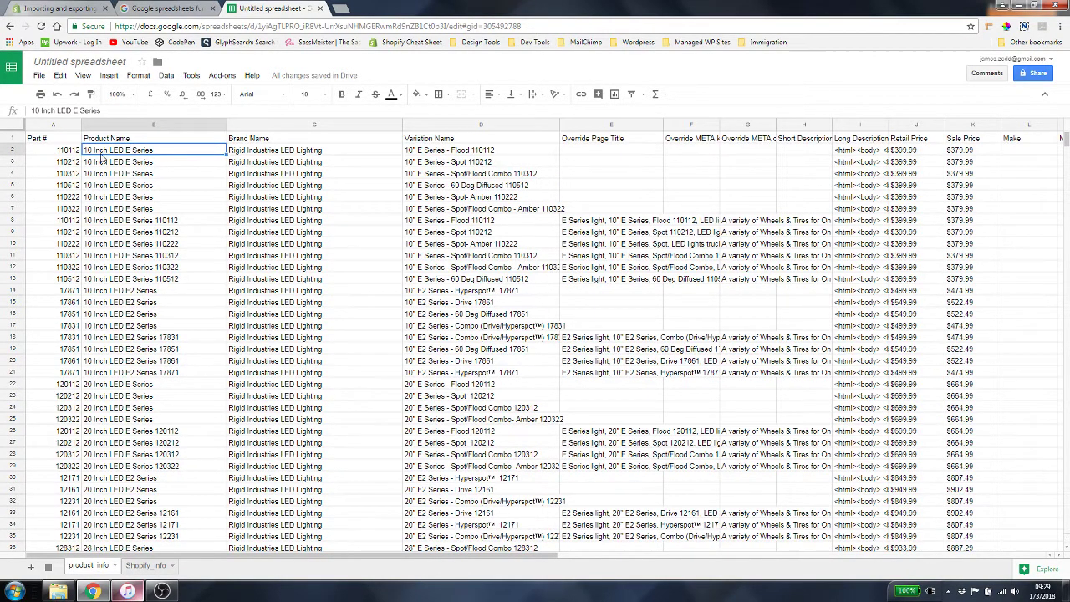
left_click(147, 566)
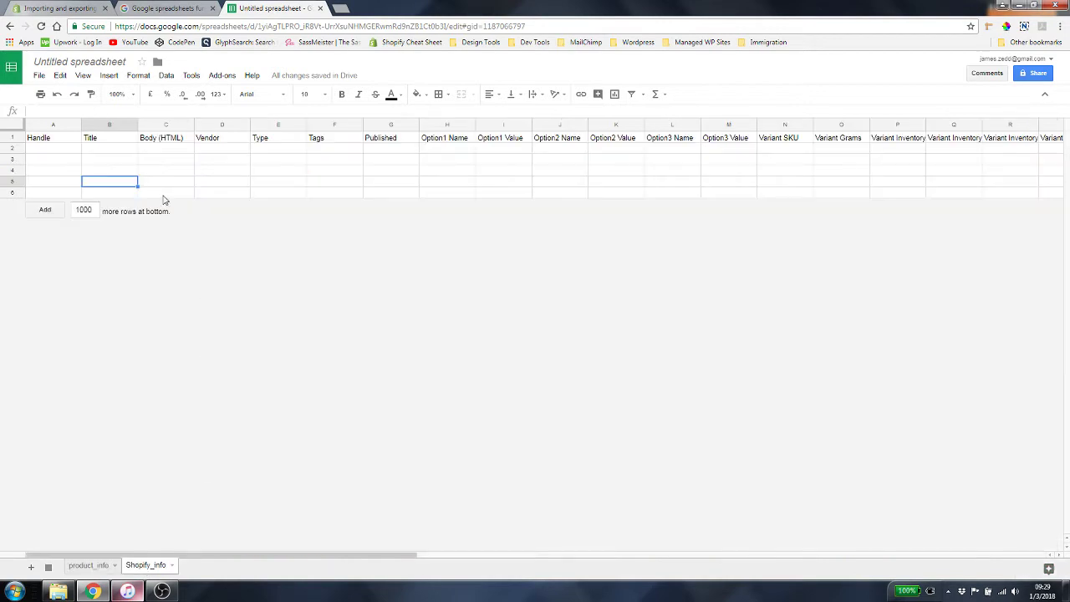
left_click(107, 151)
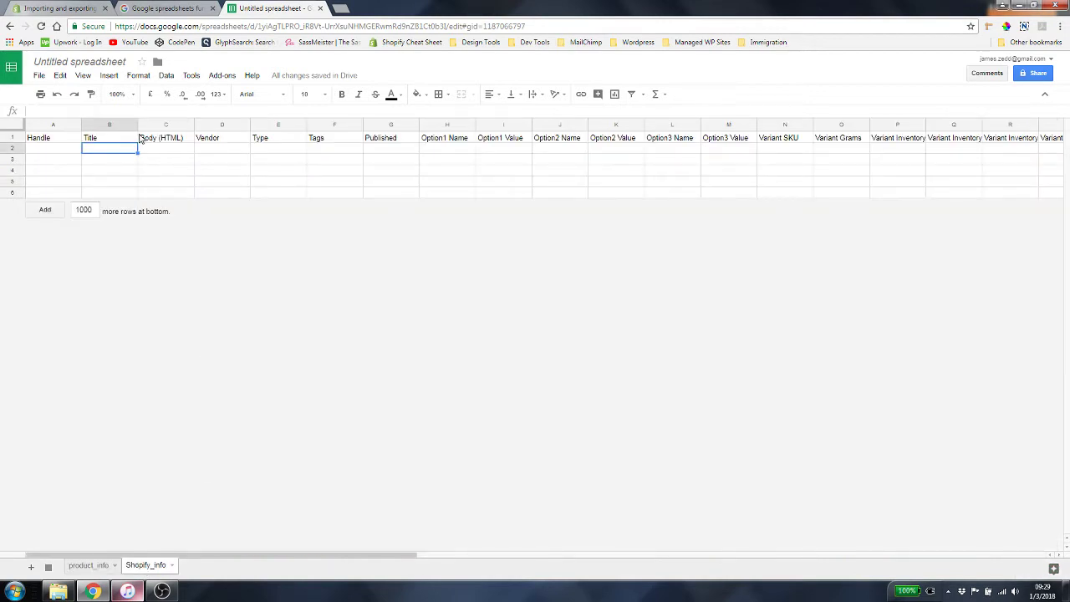
left_click_drag(138, 125, 202, 125)
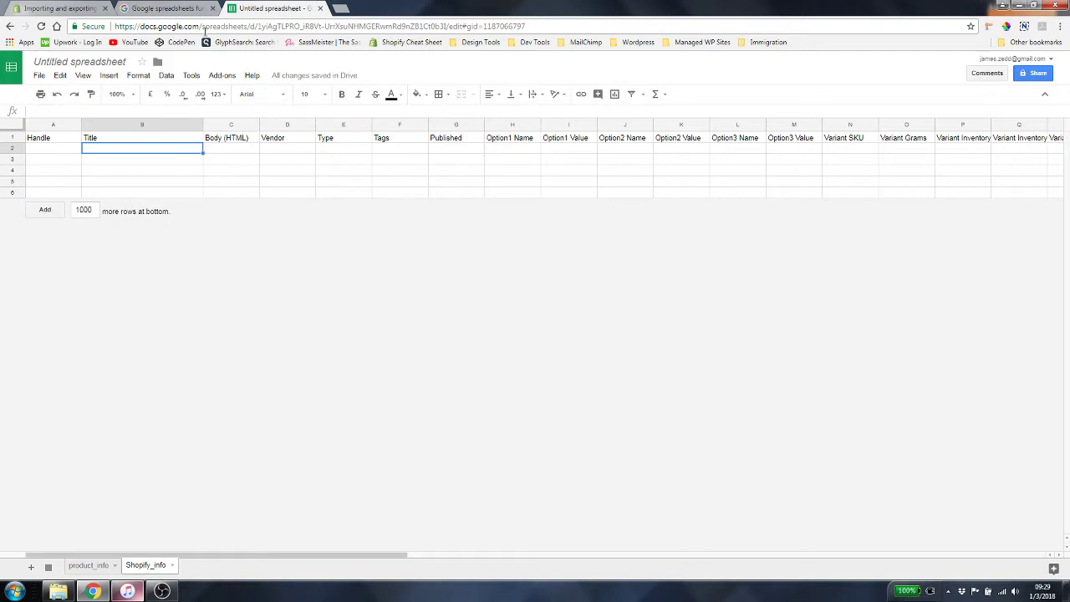
left_click(170, 9)
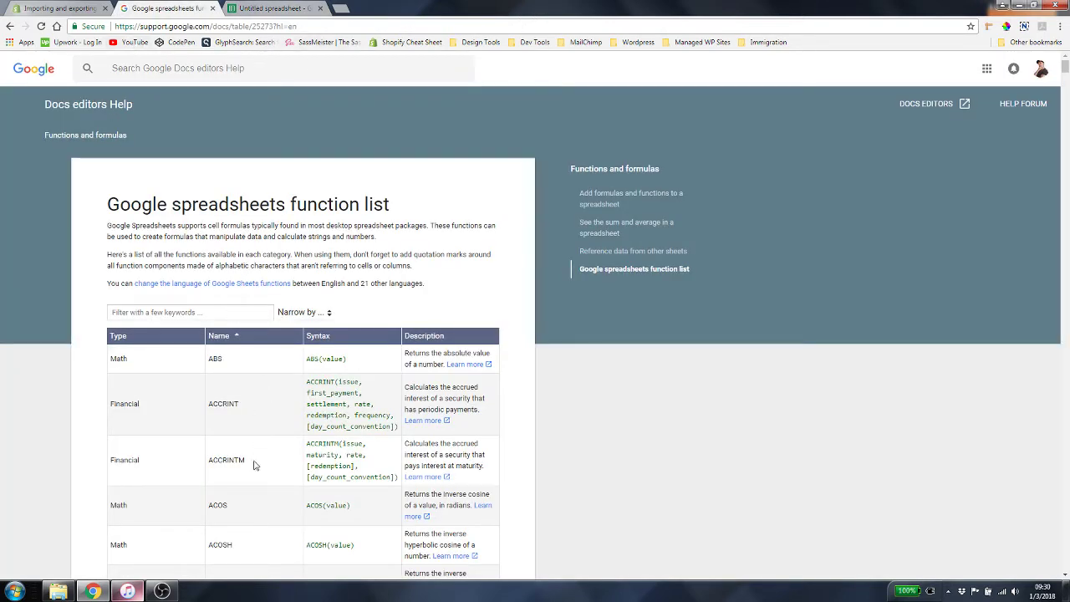
left_click(272, 10)
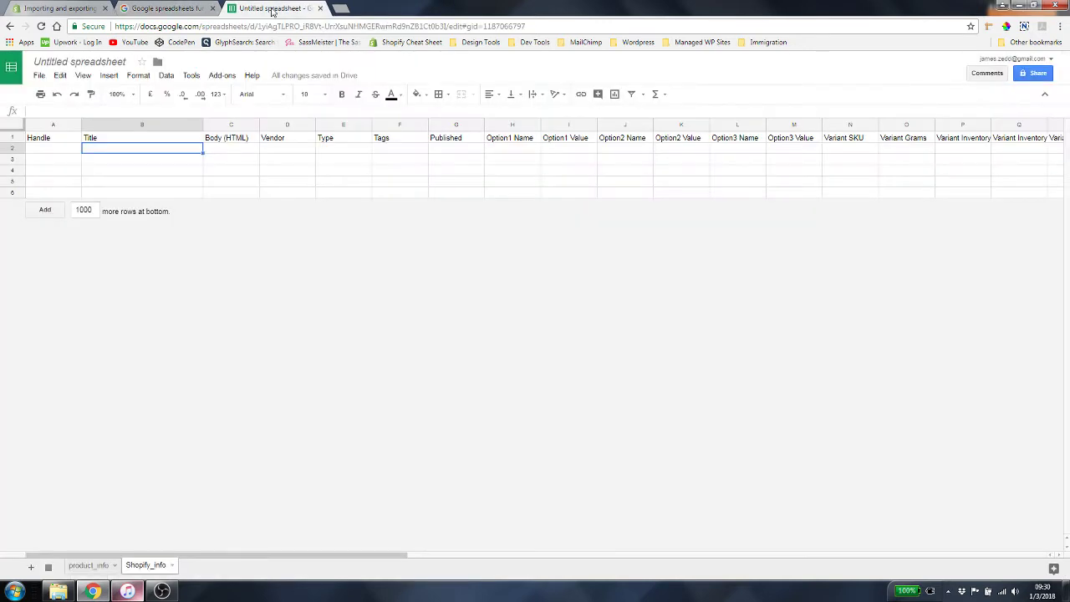
Enter =ARRAYFORMULA(B2:B) in Title cell B2, which returns a #REF! error
double_click(145, 150)
type("=")
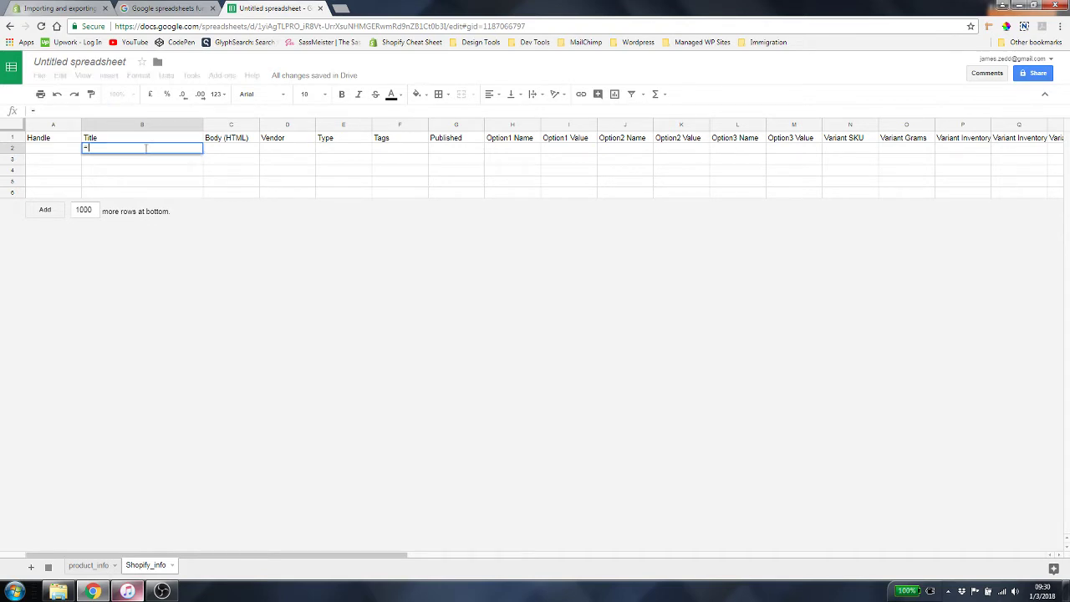
type("ARRAYF")
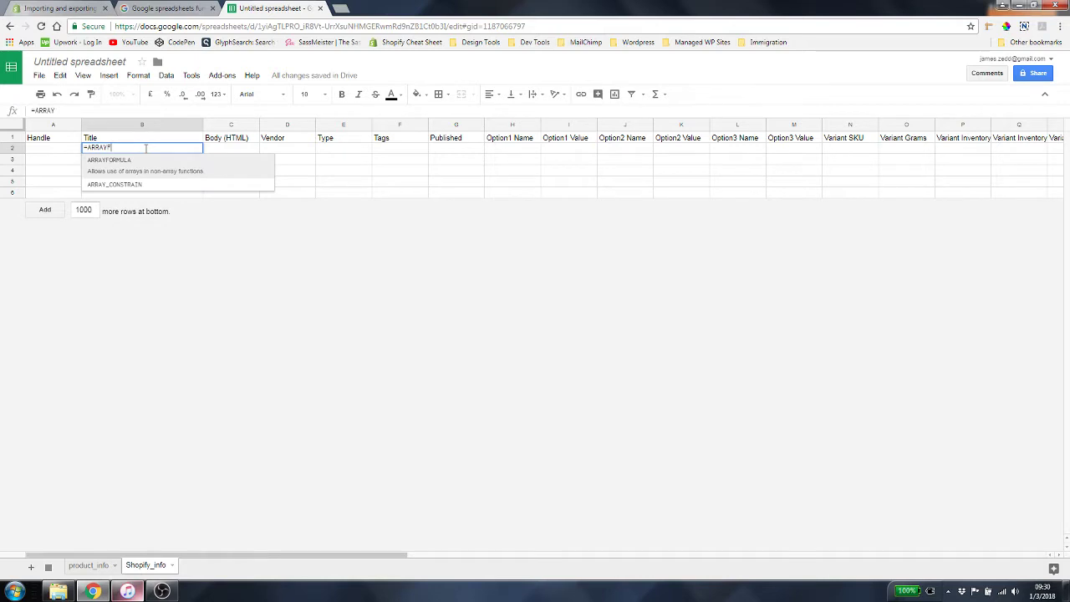
type("ORMULA")
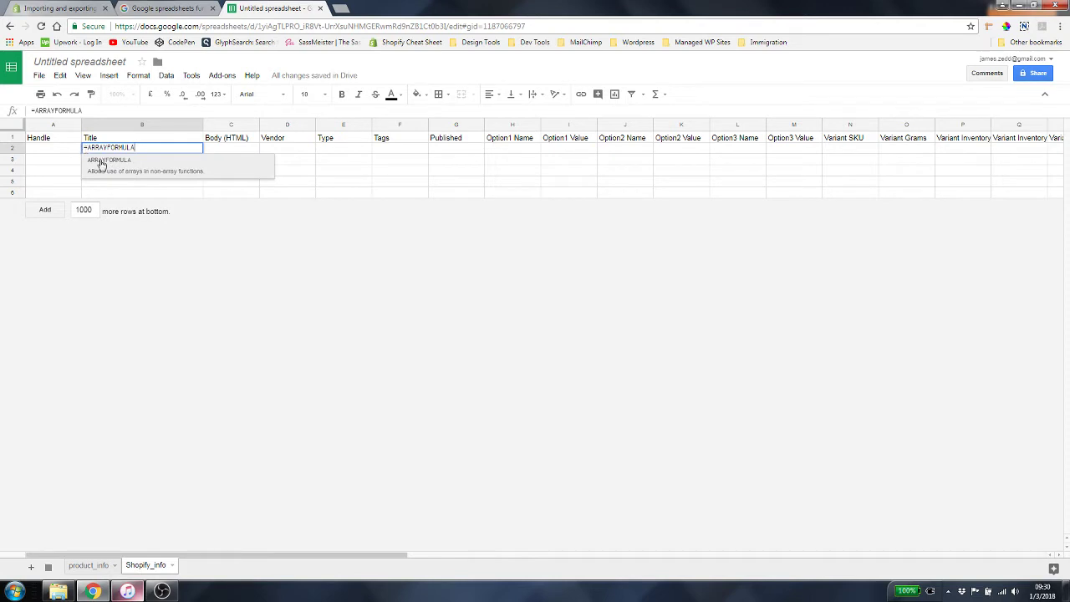
left_click(107, 167)
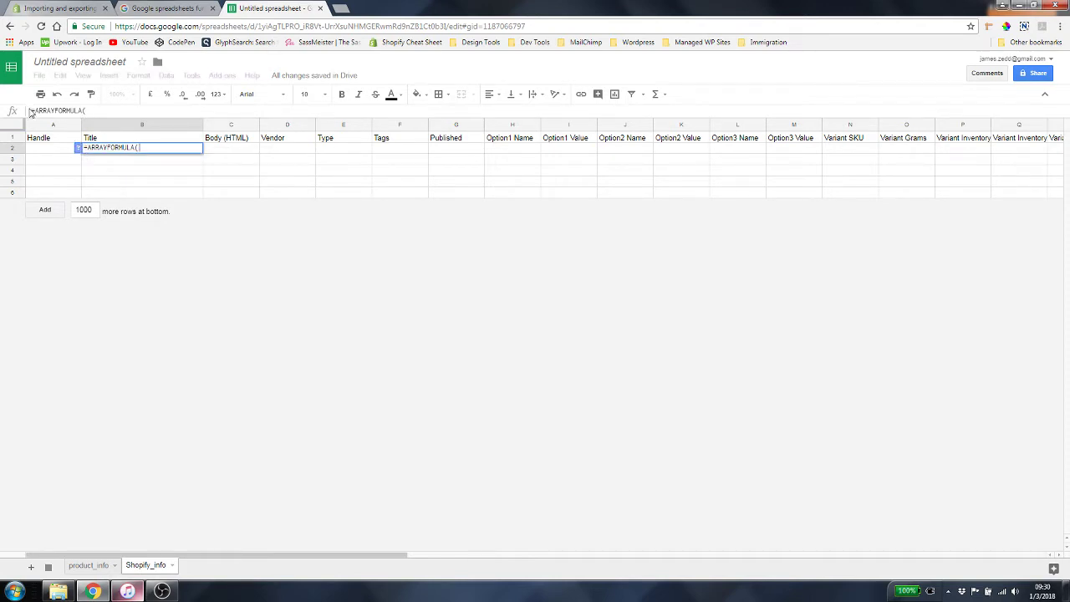
left_click(95, 111)
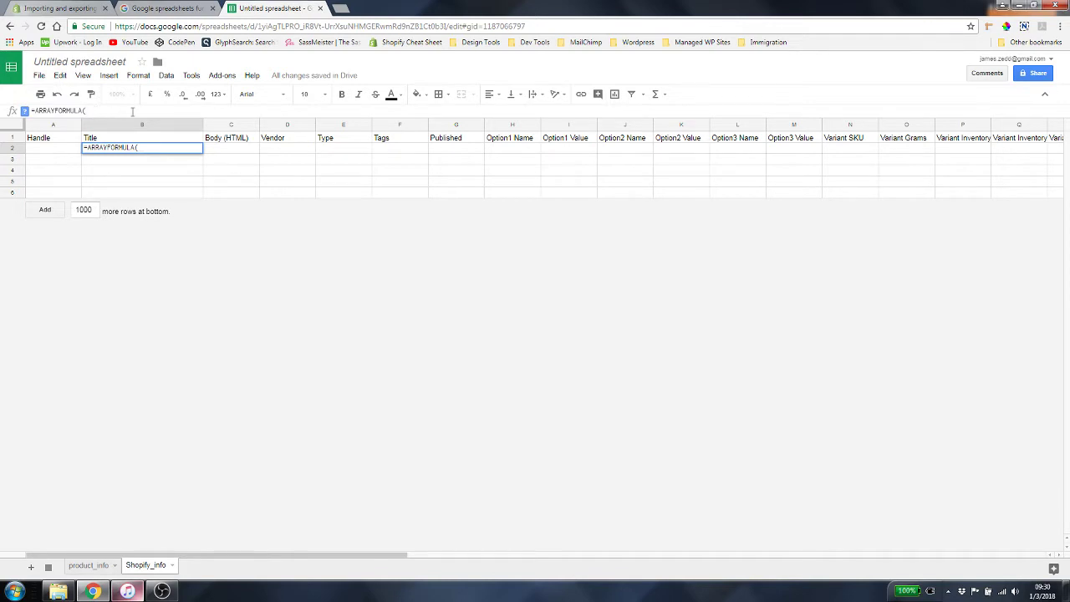
left_click(101, 567)
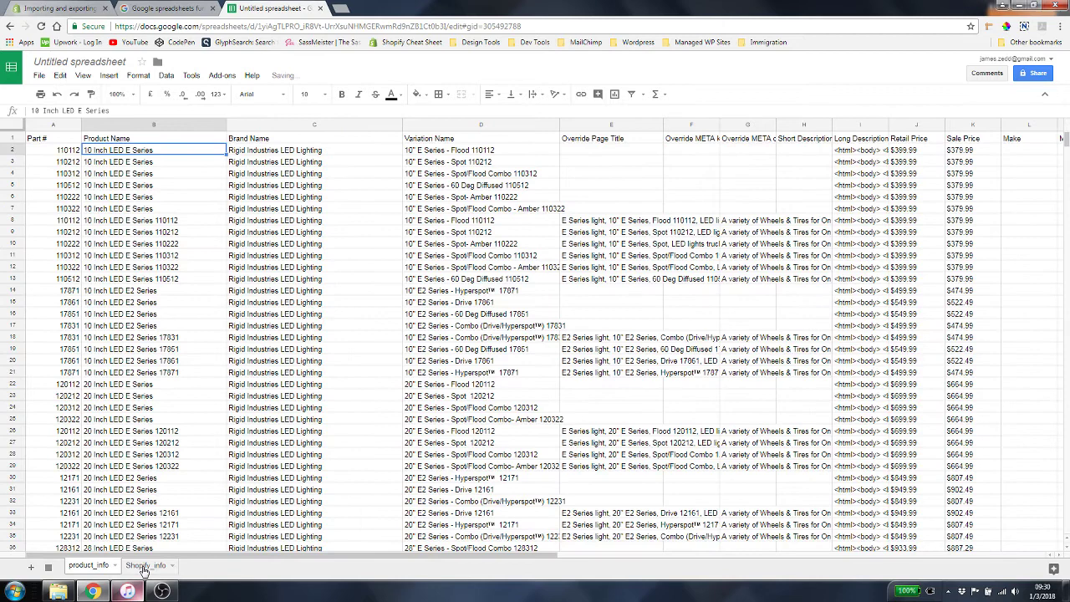
left_click(144, 568)
left_click(85, 110)
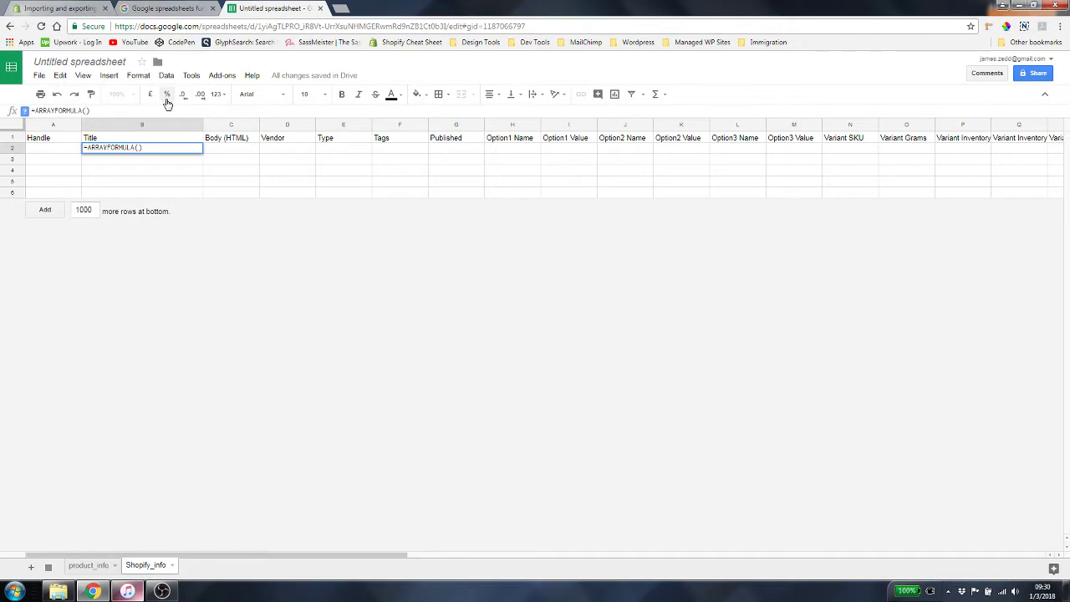
type("B2")
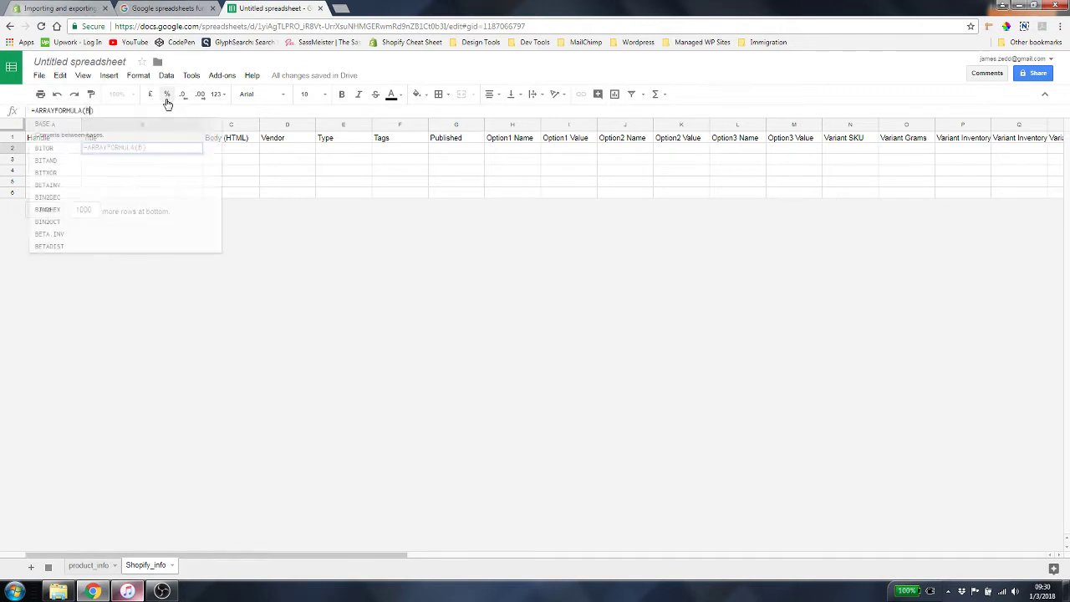
type(":")
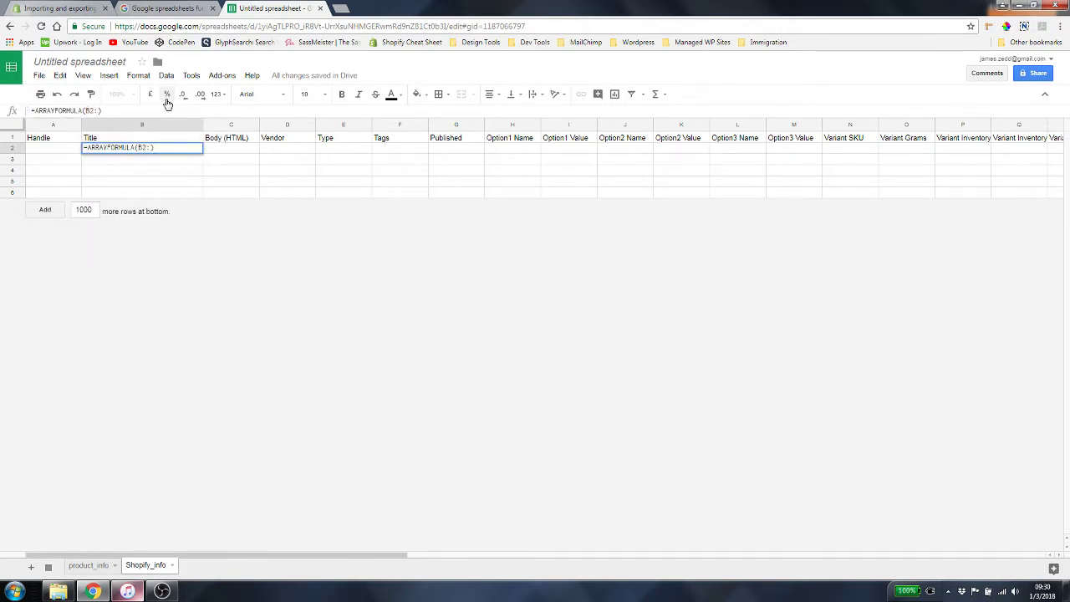
type("B")
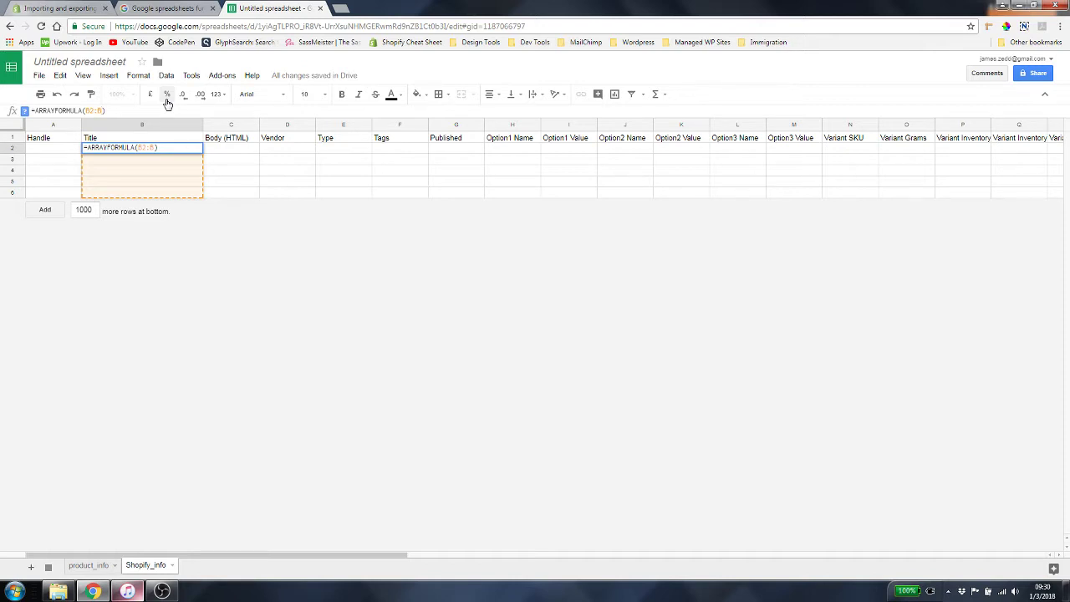
key("Return")
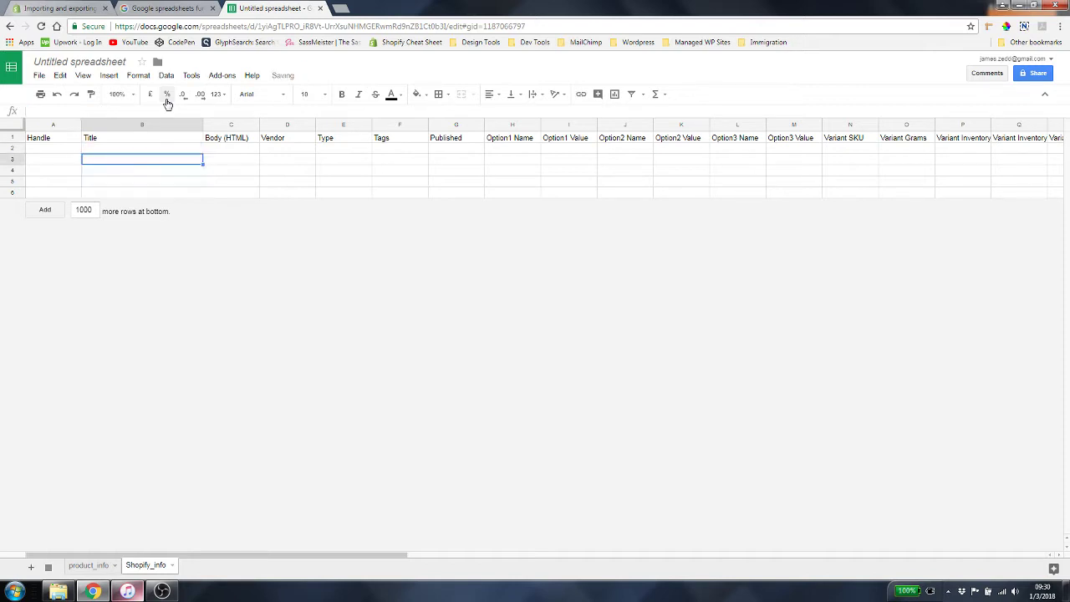
Change B2 to =ARRAYFORMULA(product_info!B2:B) so Title lists the product names
left_click(155, 152)
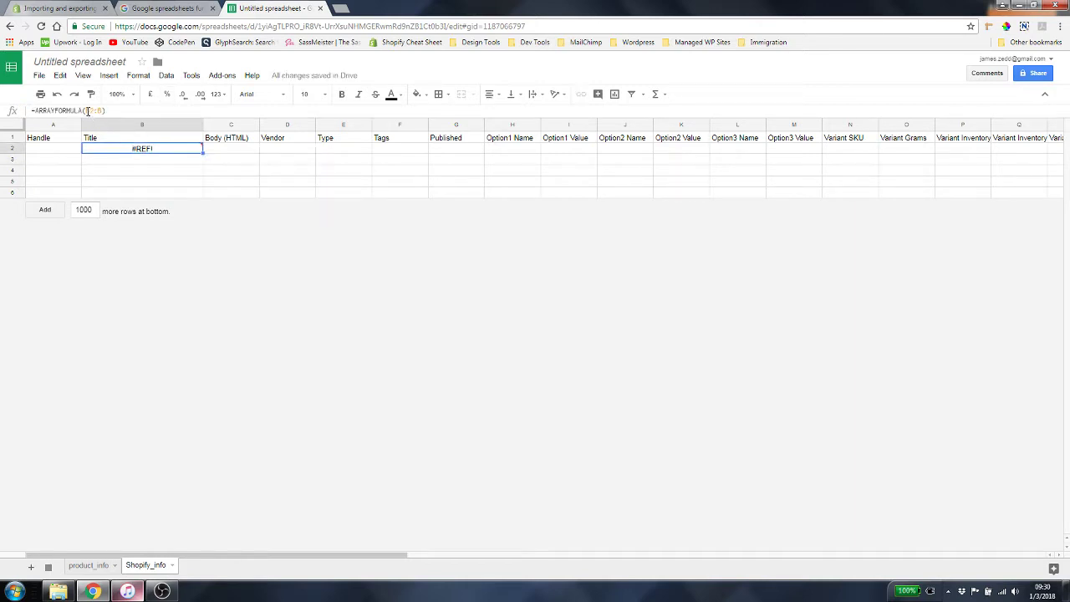
key("Return")
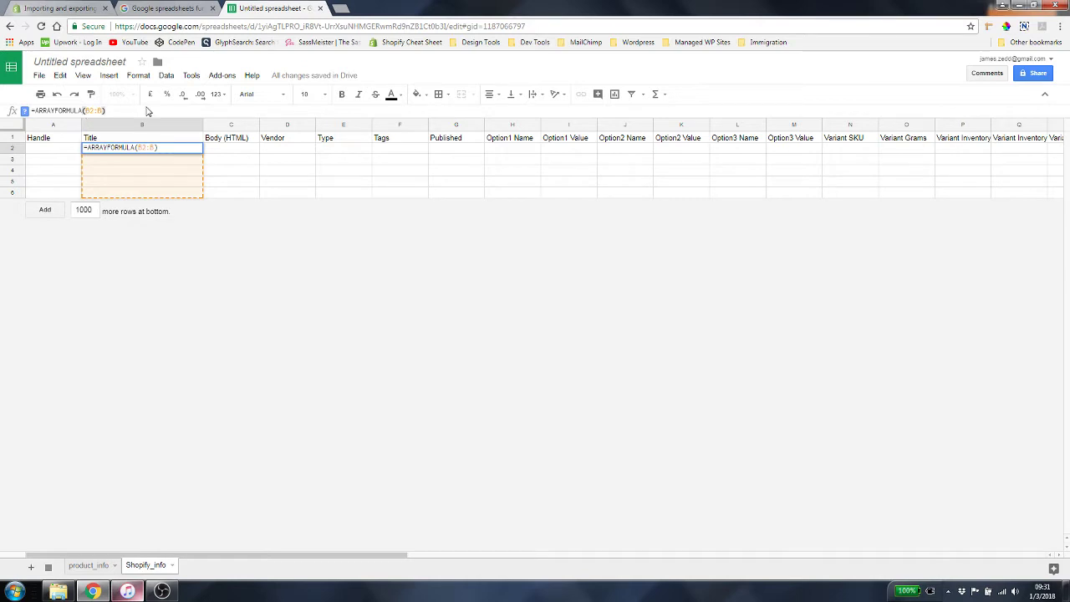
type("product_")
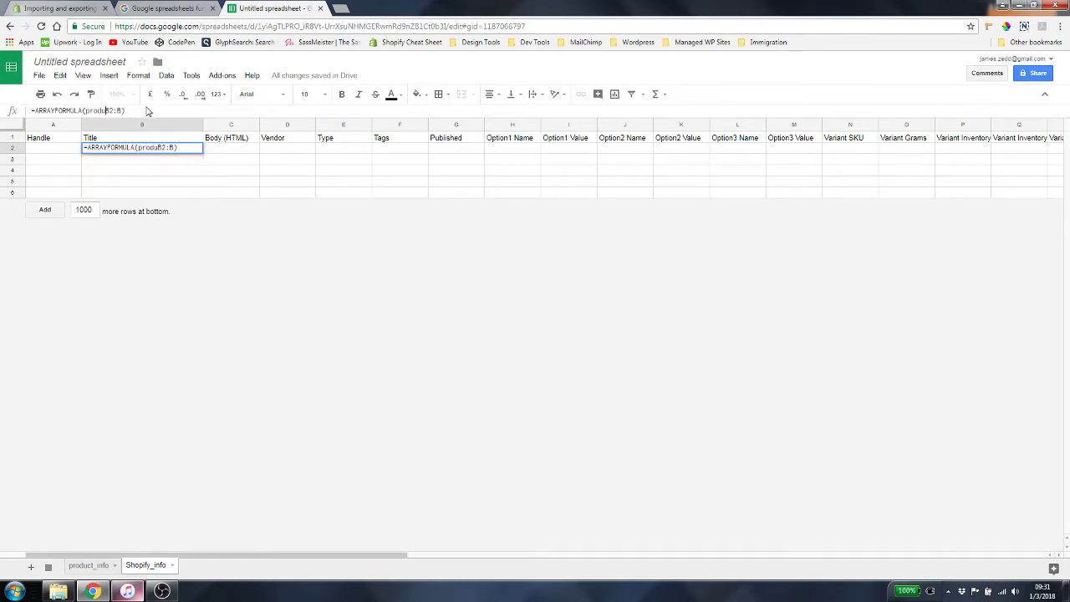
type("info!")
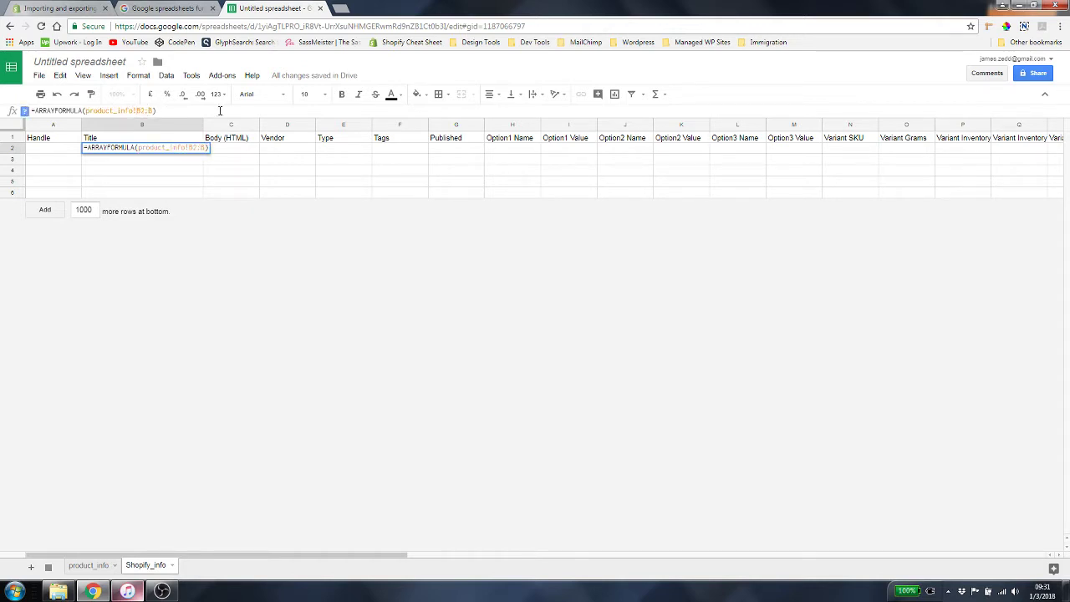
key("Return")
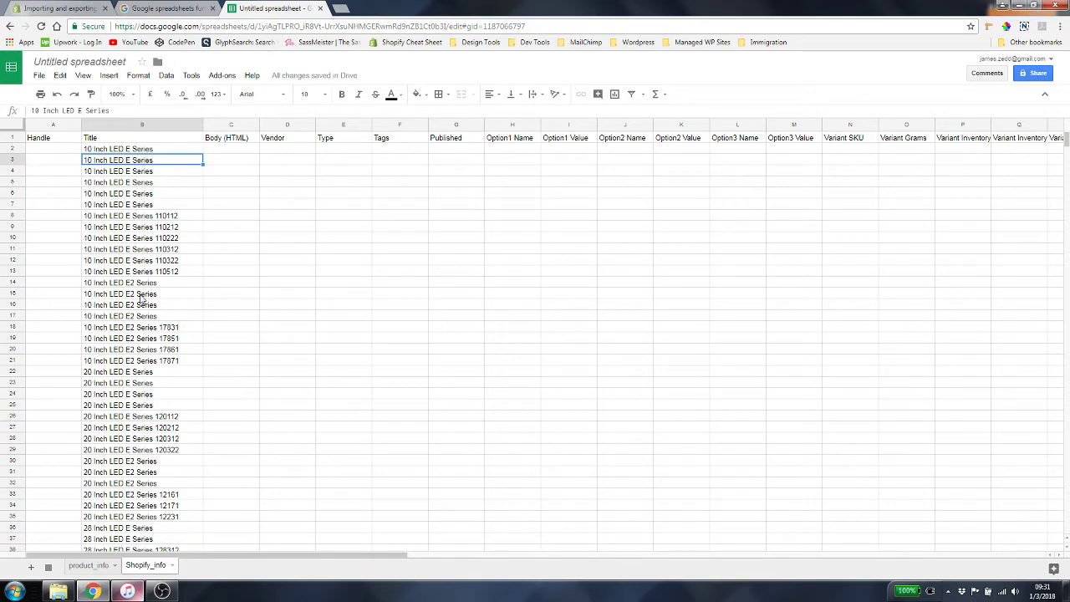
Compare both sheets, widen column B to fit the product names, and return to product_info
left_click(87, 566)
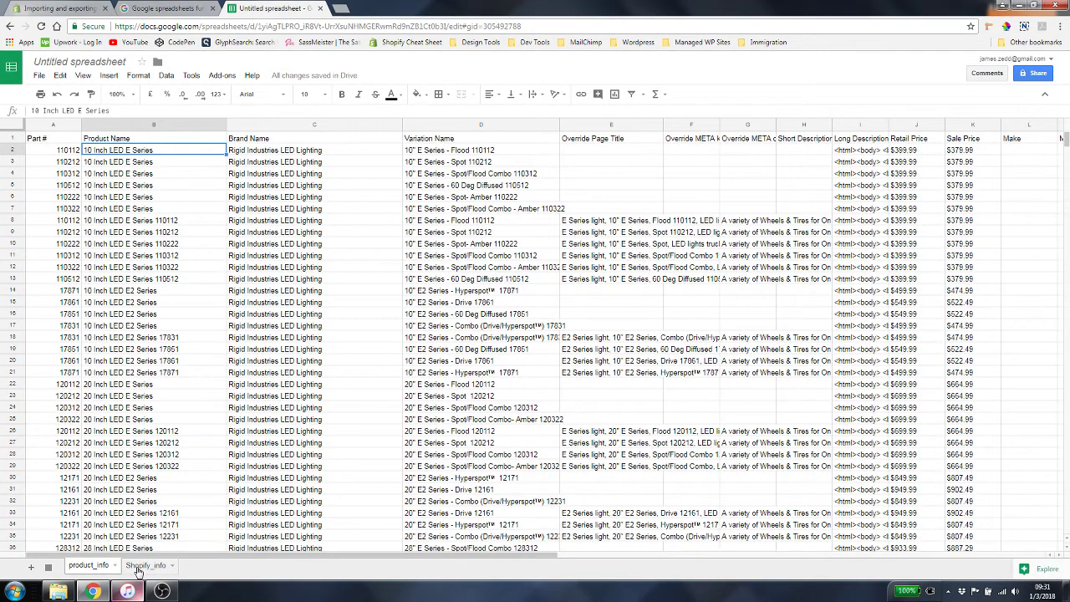
left_click(142, 566)
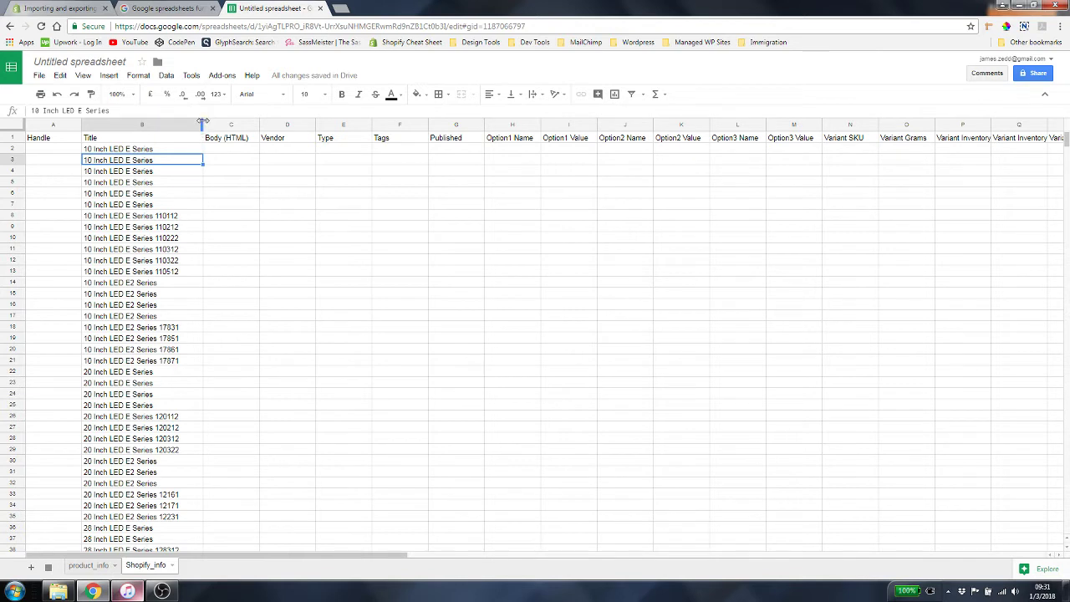
left_click_drag(202, 126, 234, 122)
left_click(250, 149)
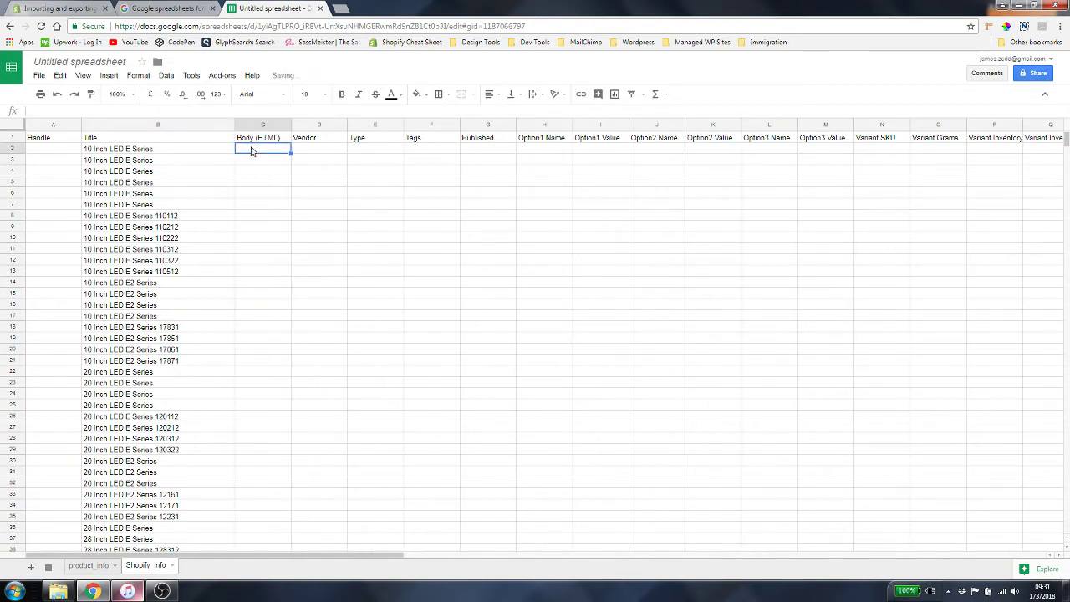
key("ctrl+shift+Page_Up")
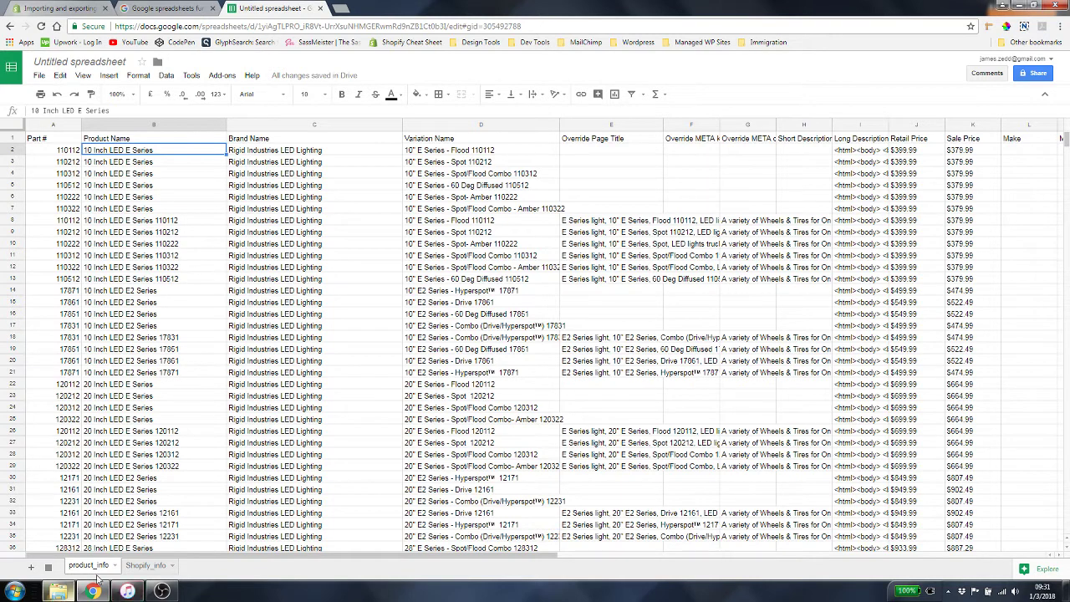
Fill Body (HTML) cell C2 with =ARRAYFORMULA(product_info!I2:I) and widen column C
left_click(154, 566)
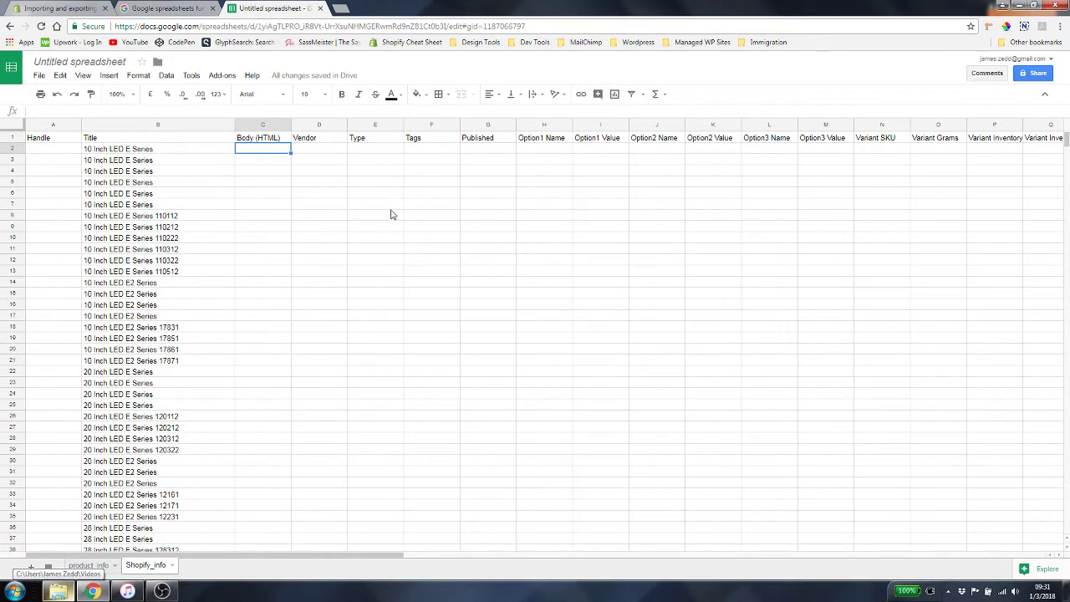
type("=ARRAY")
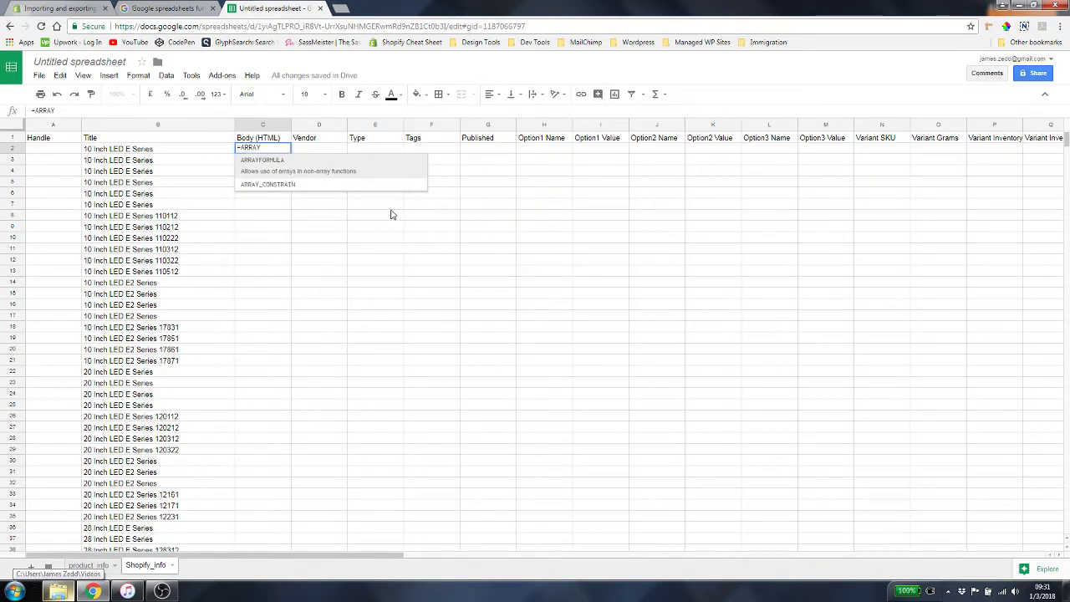
left_click(280, 165)
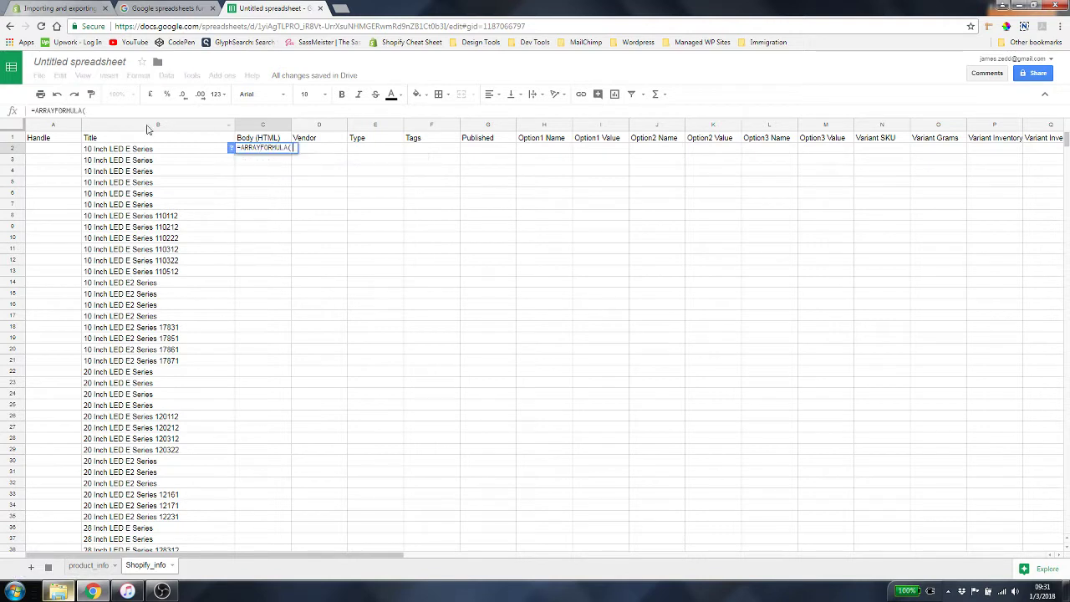
left_click(100, 111)
type("p")
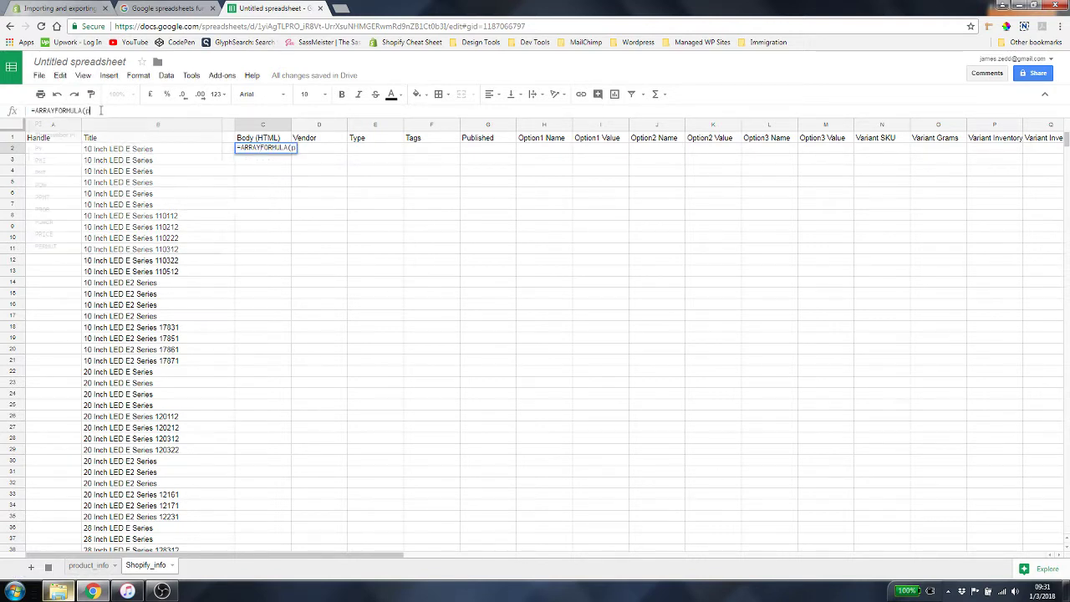
type("roduct_info!")
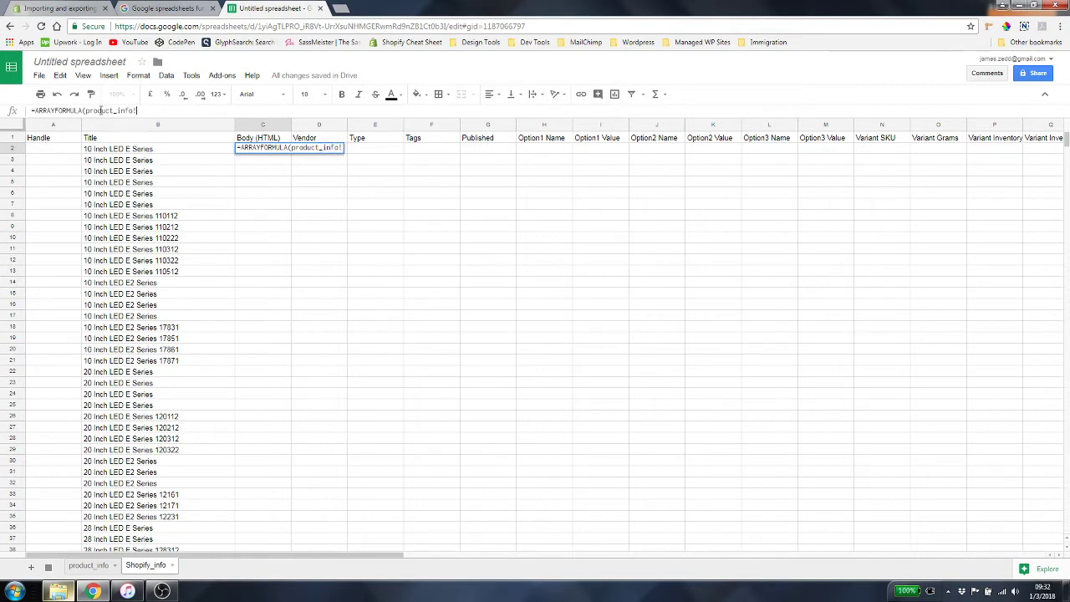
type("I2:I")
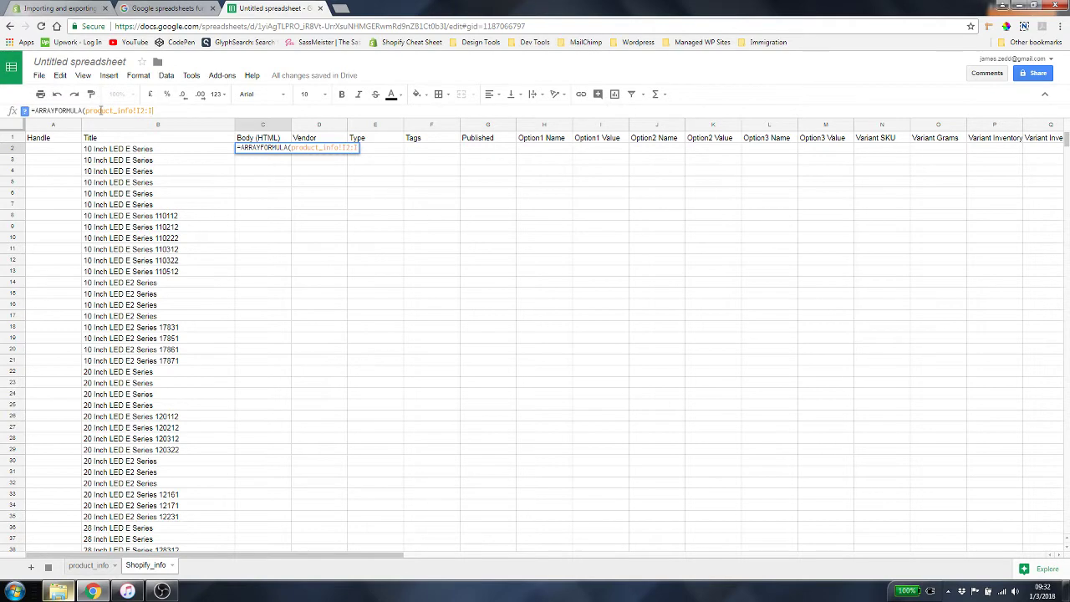
type(")")
key("Return")
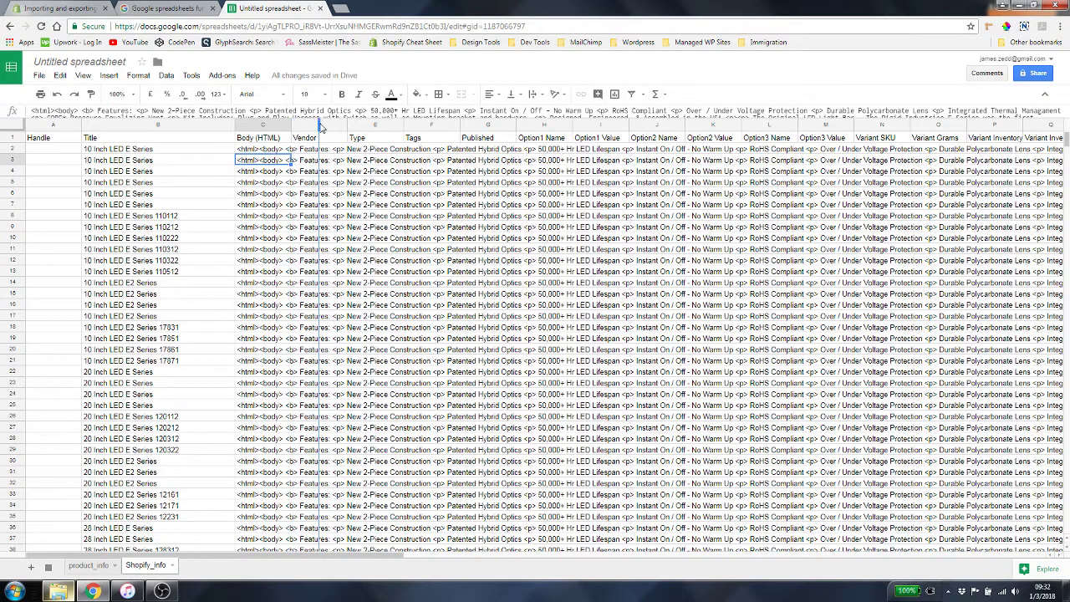
left_click_drag(293, 126, 381, 125)
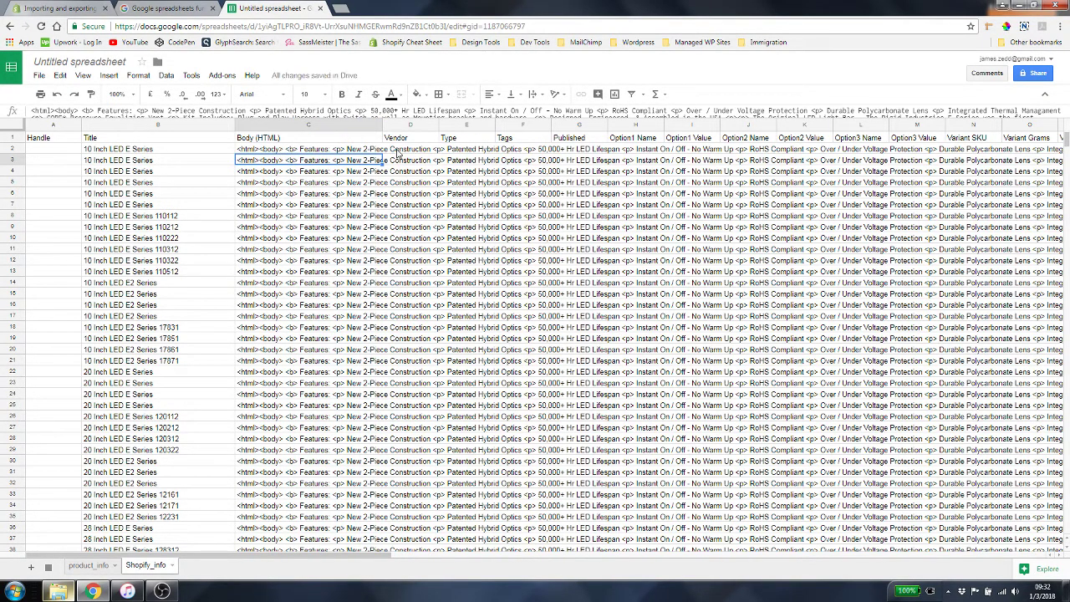
left_click(398, 150)
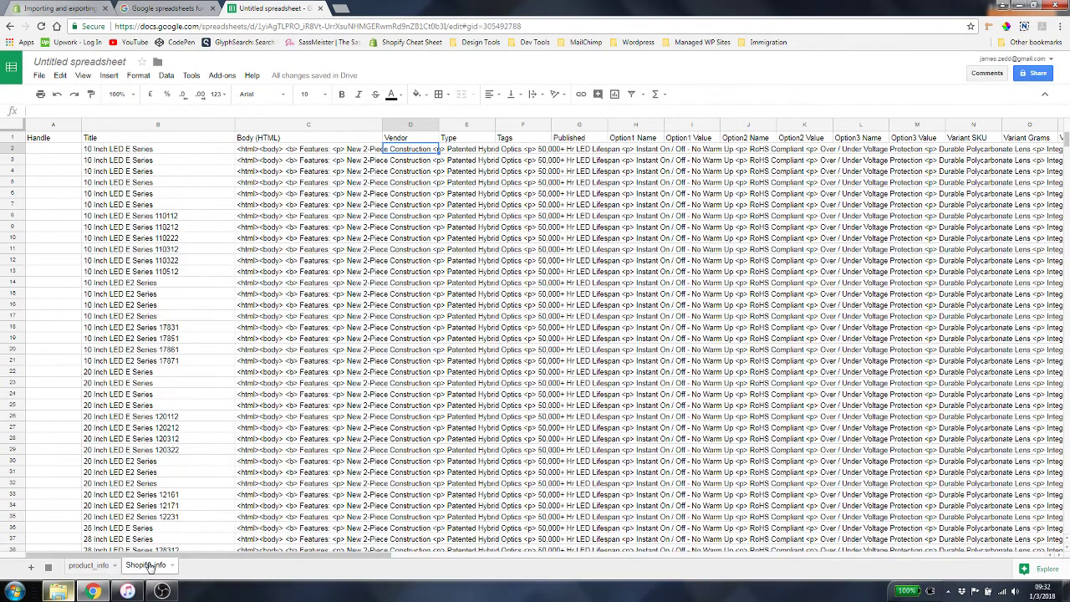
Put =ARRAYFORMULA(product_info!C2:C) in Vendor cell D2 and widen column D
key("ctrl+shift+Page_Up")
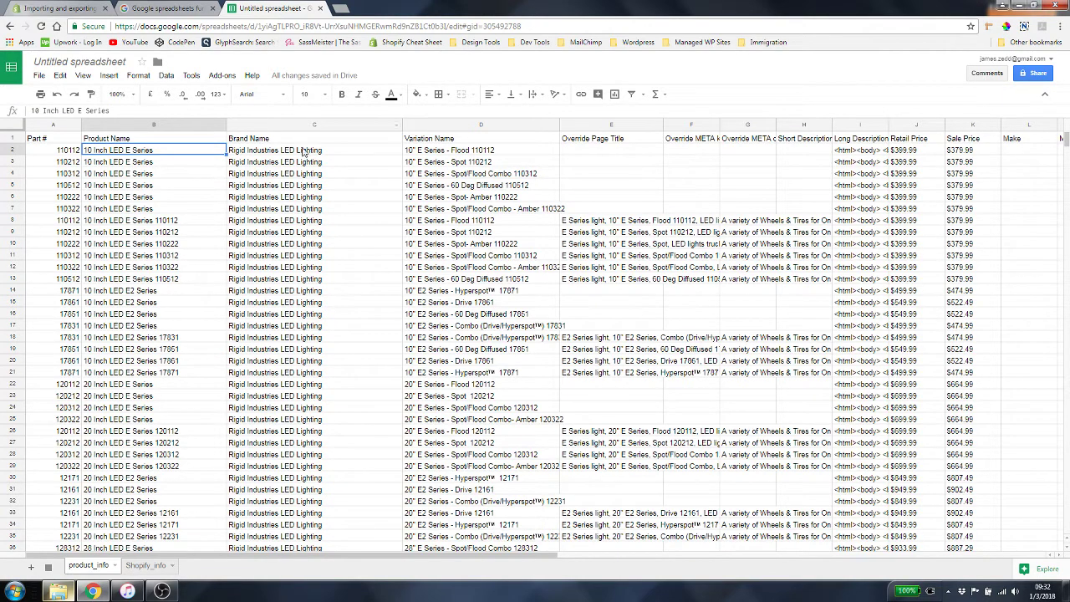
left_click(146, 565)
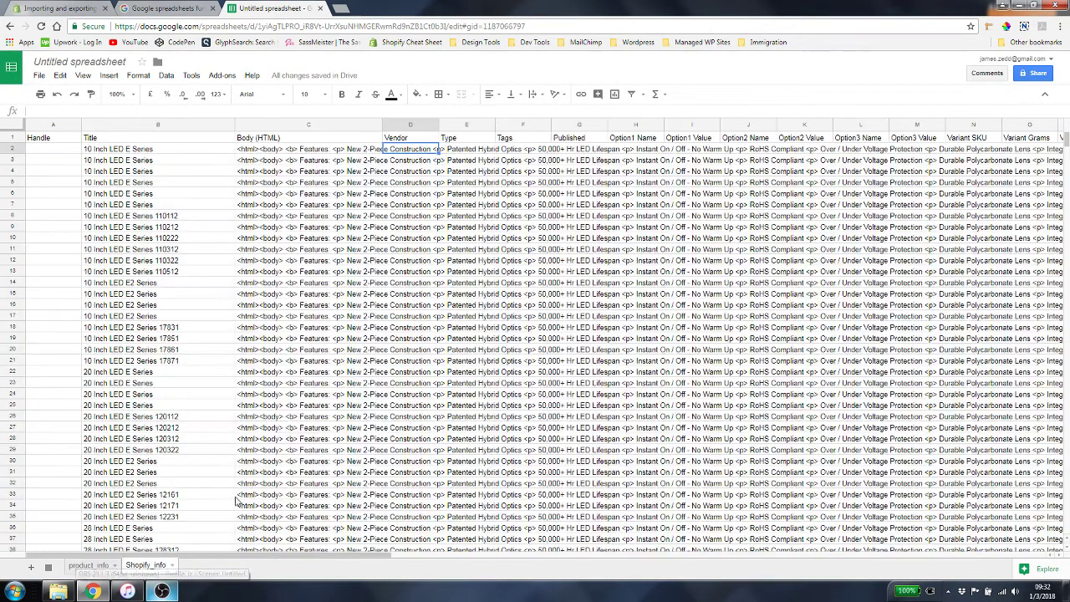
type("F")
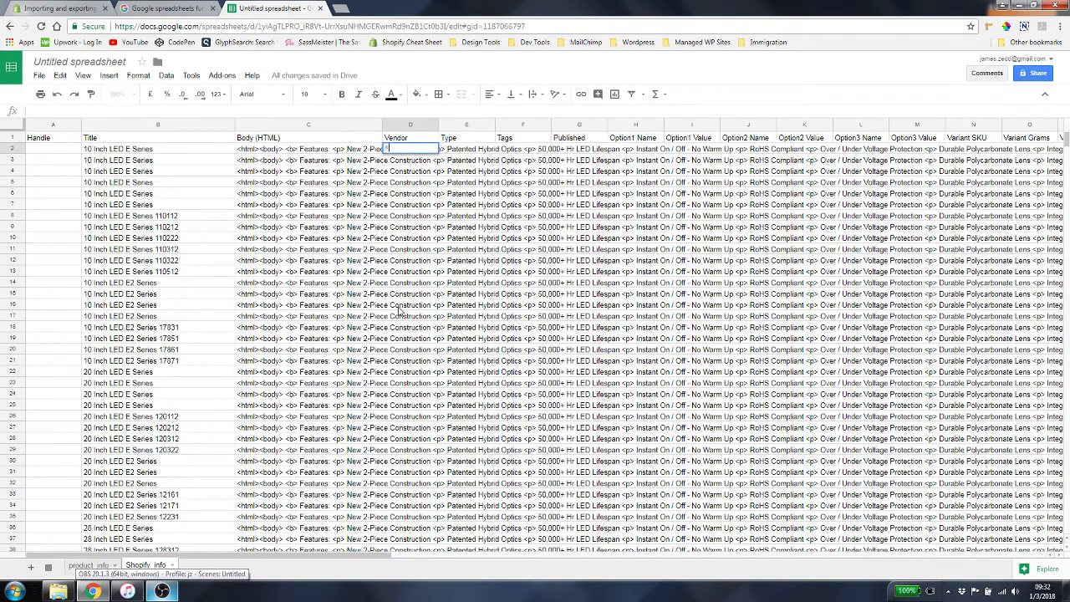
type("ARRAY")
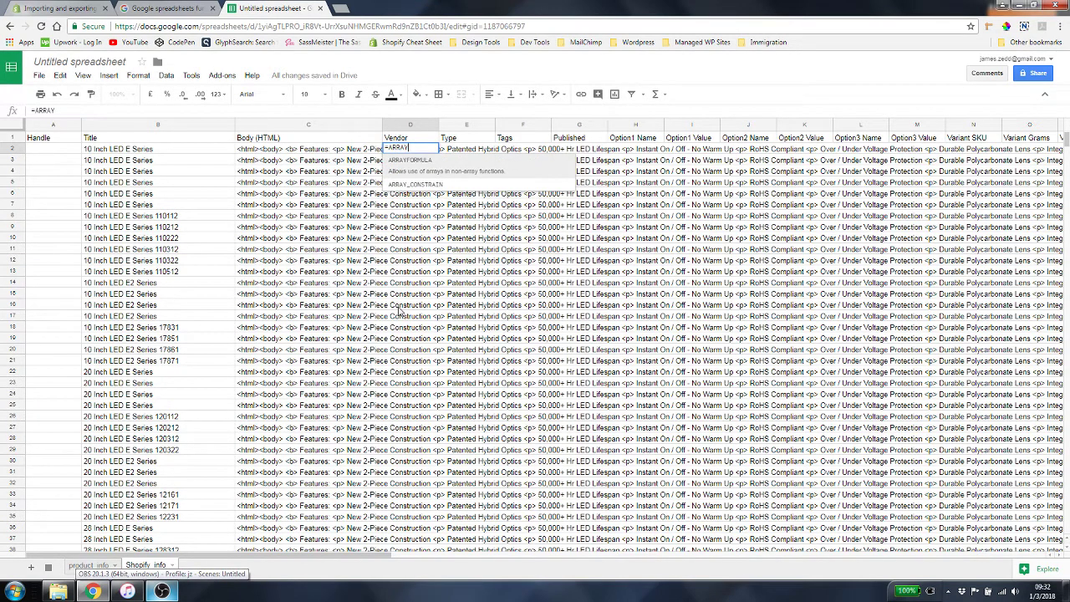
type("FORMULA(")
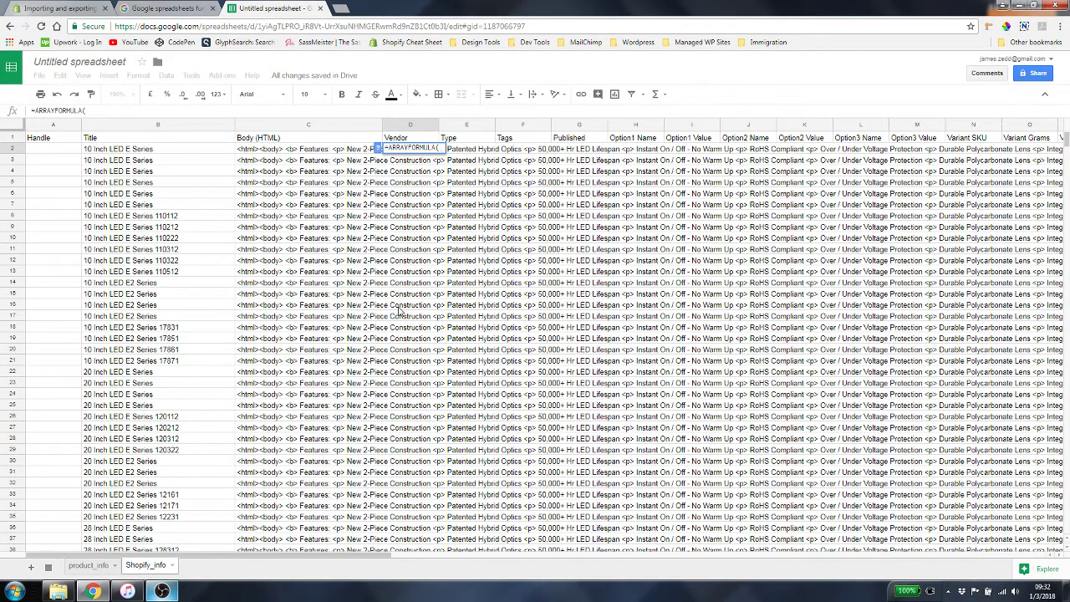
type("product_")
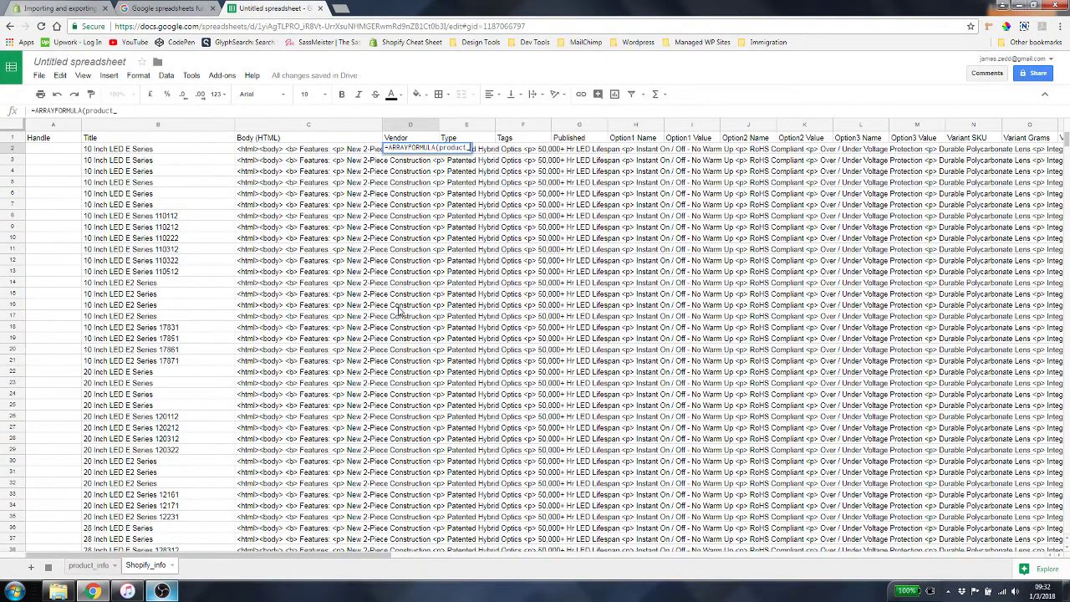
type("info!C2:C")
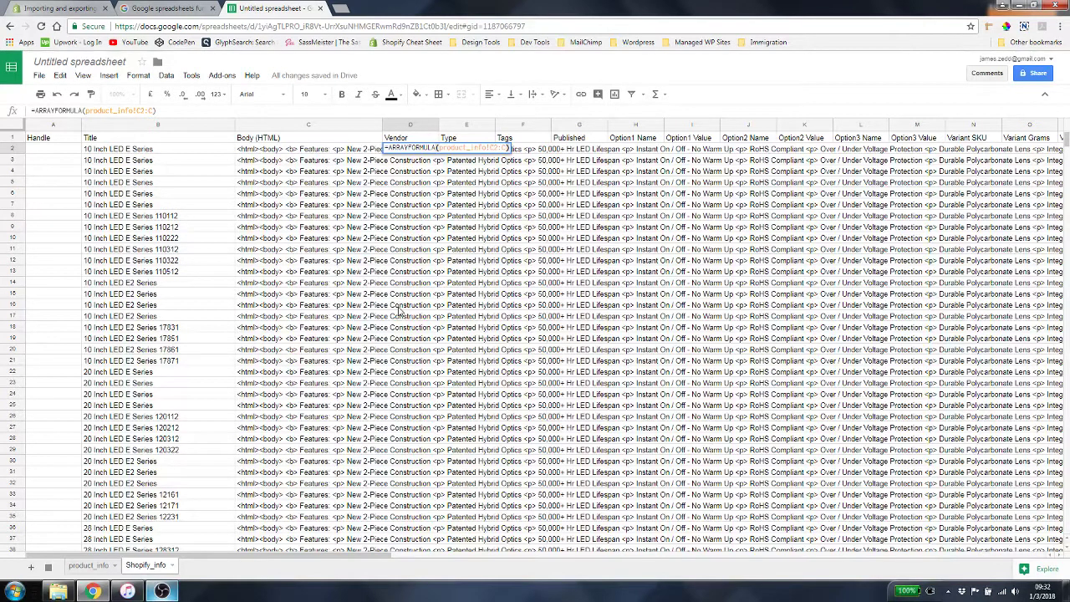
key("Return")
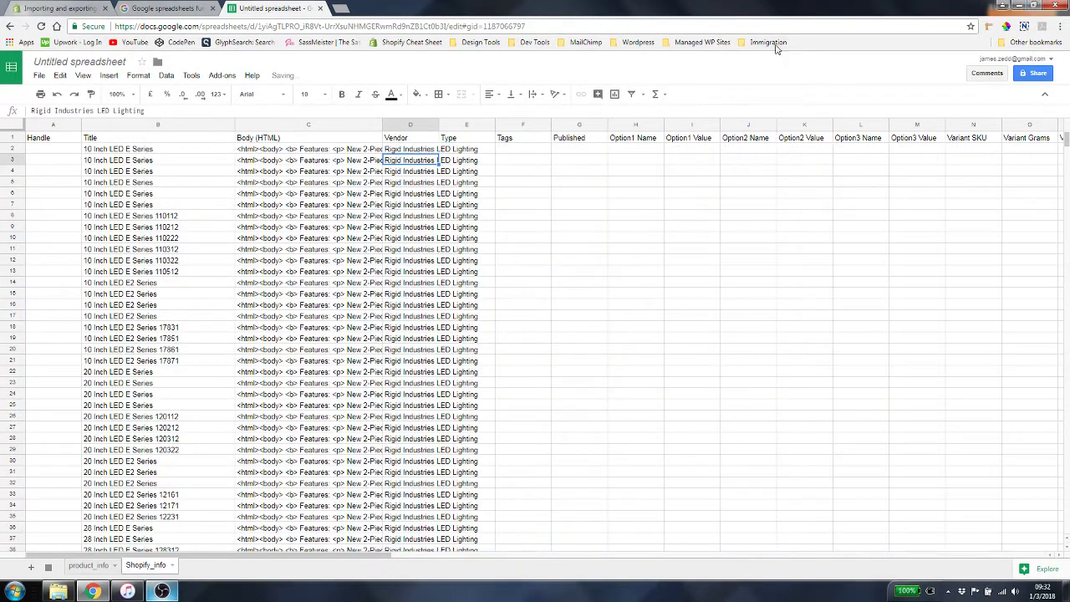
left_click_drag(495, 124, 514, 123)
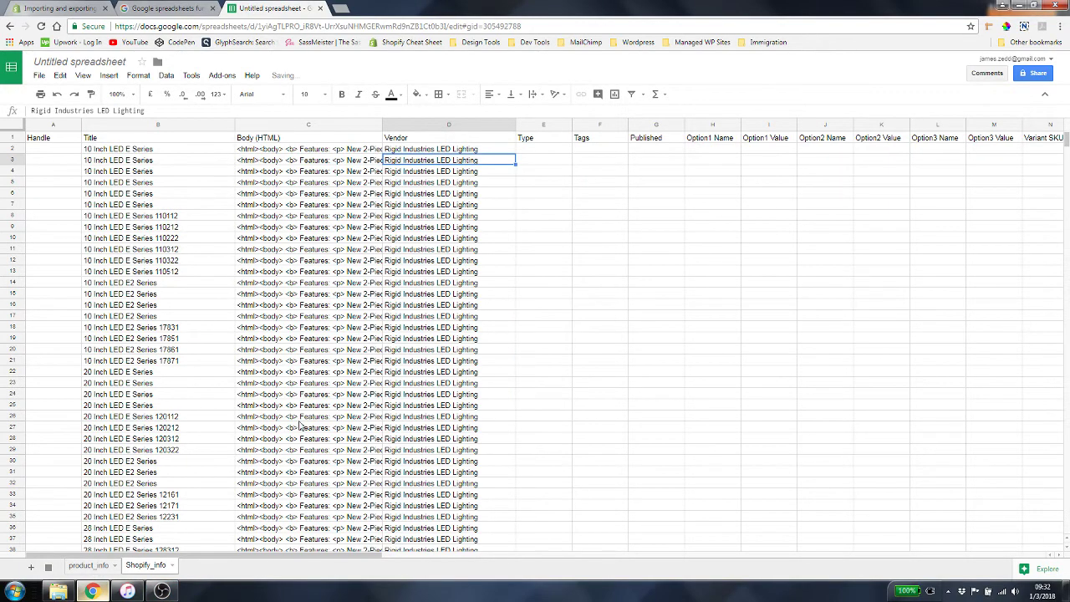
Page through product_info to verify the brand rows, then return to Shopify_info
left_click(88, 565)
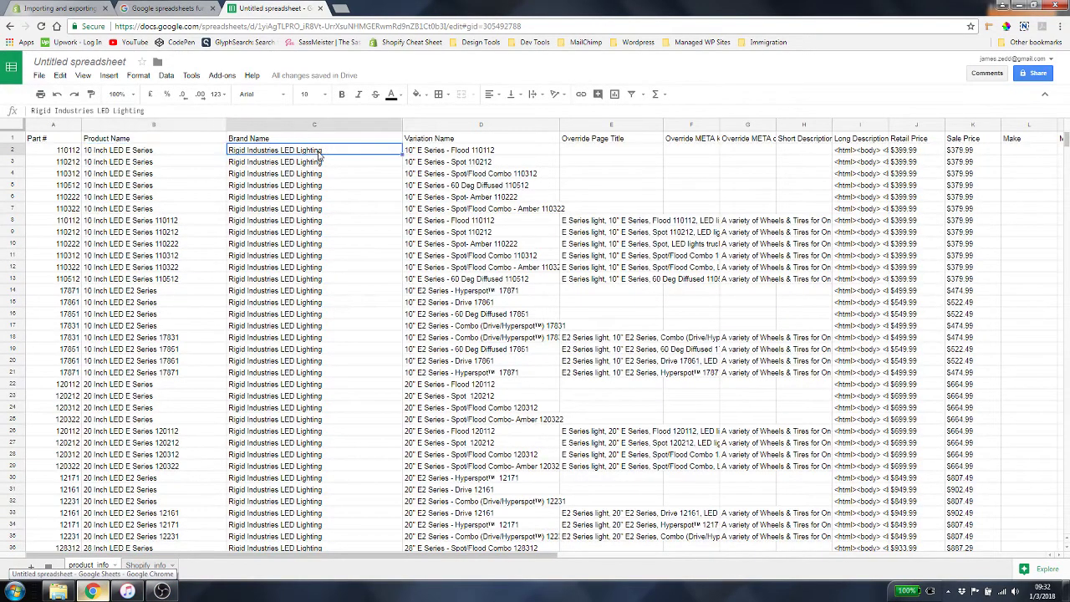
key("Page_Down")
key("Page_Down")
key("Page_Down")
key("Page_Down")
key("Page_Down")
key("Page_Down")
key("Page_Down")
key("Page_Down")
key("Page_Down")
key("Page_Down")
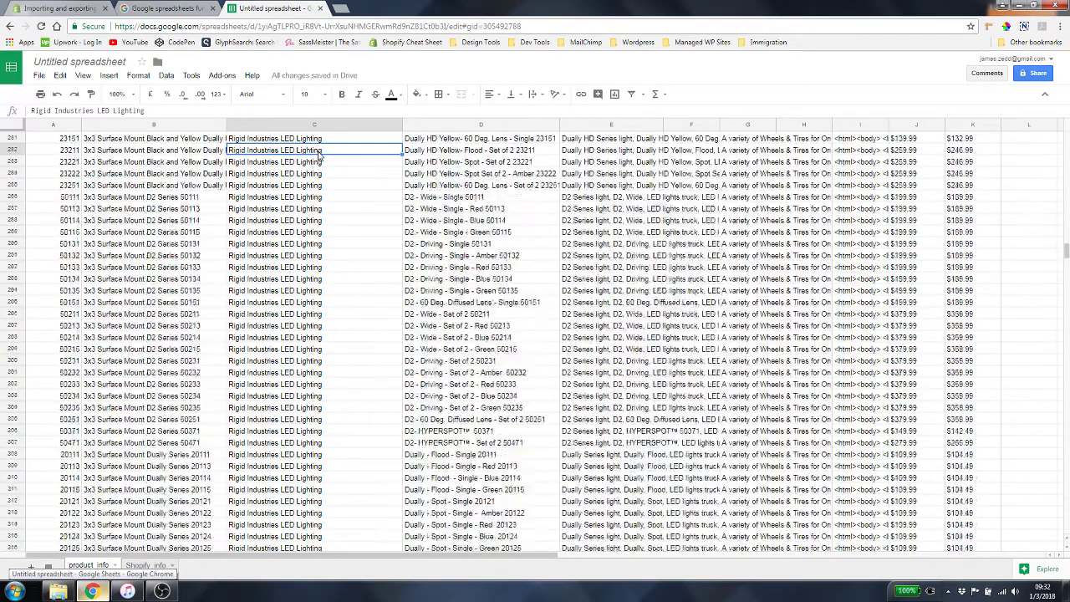
key("Page_Down")
key("Page_Down")
key("Page_Down")
key("Page_Down")
key("Page_Down")
key("Page_Down")
key("Page_Down")
key("Page_Down")
key("Page_Down")
key("Page_Down")
key("Page_Down")
key("Page_Down")
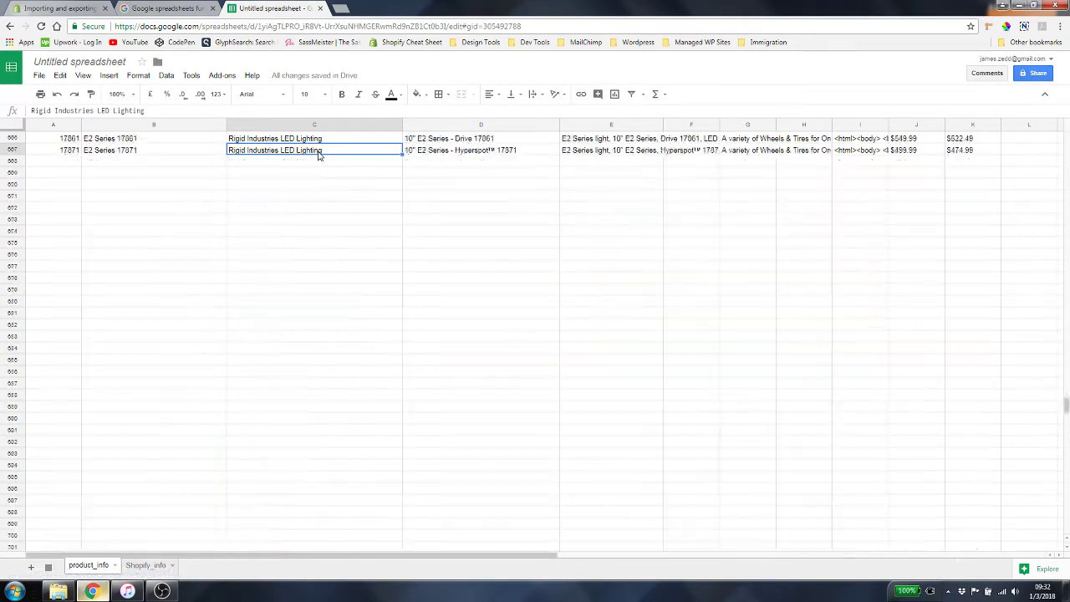
key("Page_Up")
key("Page_Up")
key("Page_Up")
key("Page_Up")
key("Page_Up")
key("Page_Up")
key("Page_Up")
key("Page_Up")
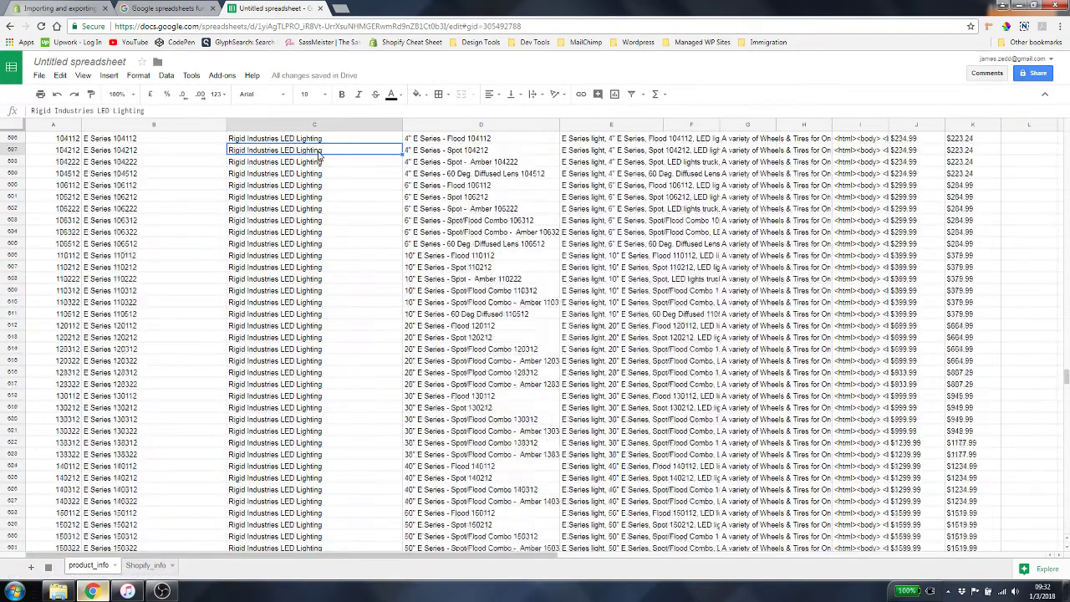
key("Page_Up")
key("Page_Up")
key("Page_Up")
key("Page_Up")
key("Page_Up")
key("Page_Up")
key("Page_Up")
key("Page_Up")
key("Page_Up")
key("Page_Up")
key("Page_Up")
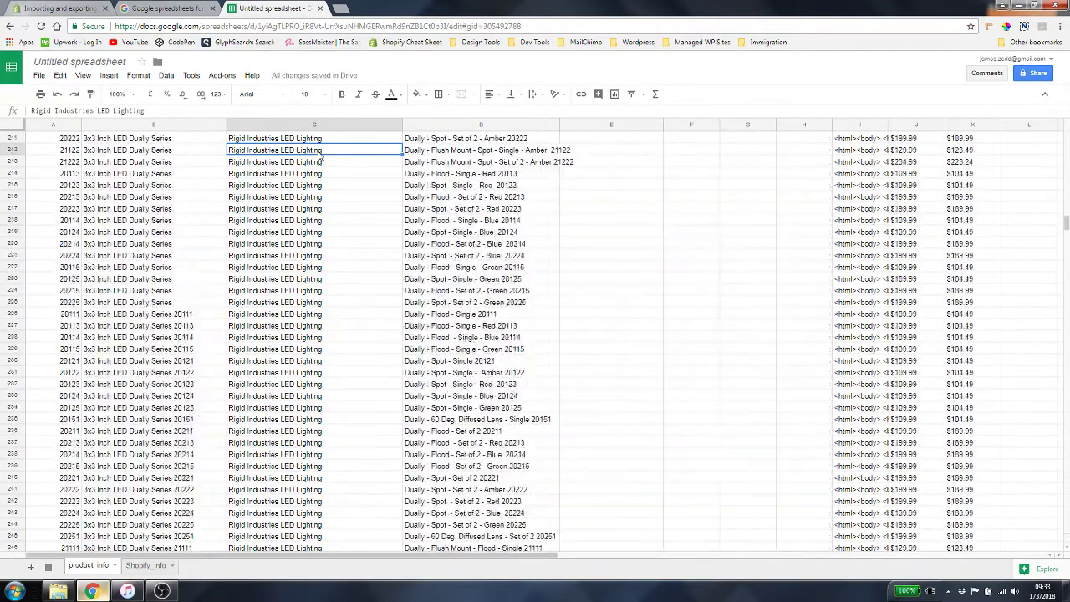
key("Page_Up")
key("Page_Up")
key("Page_Up")
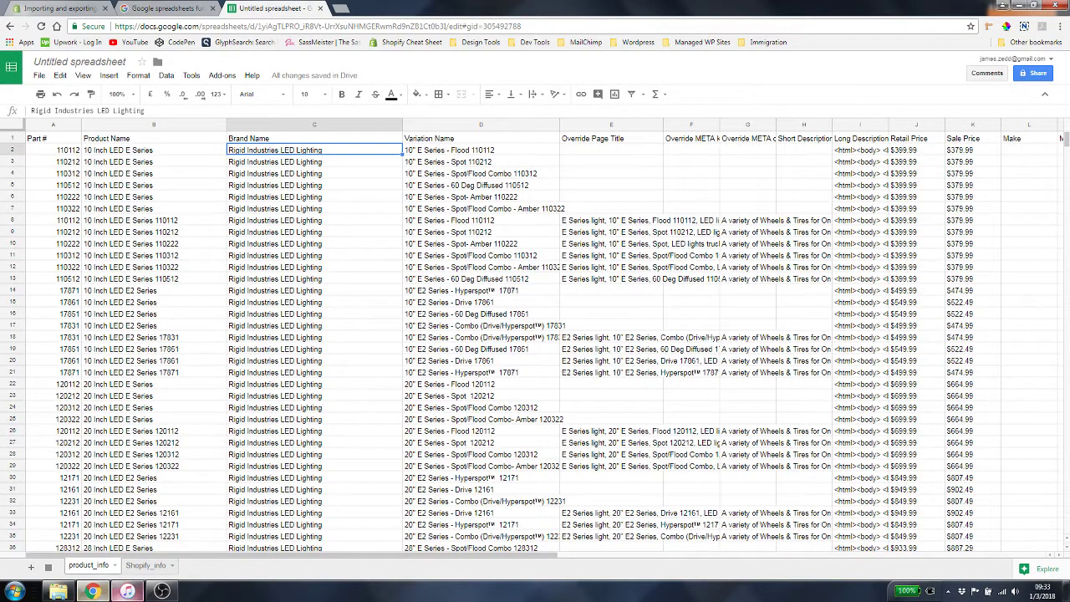
left_click(142, 565)
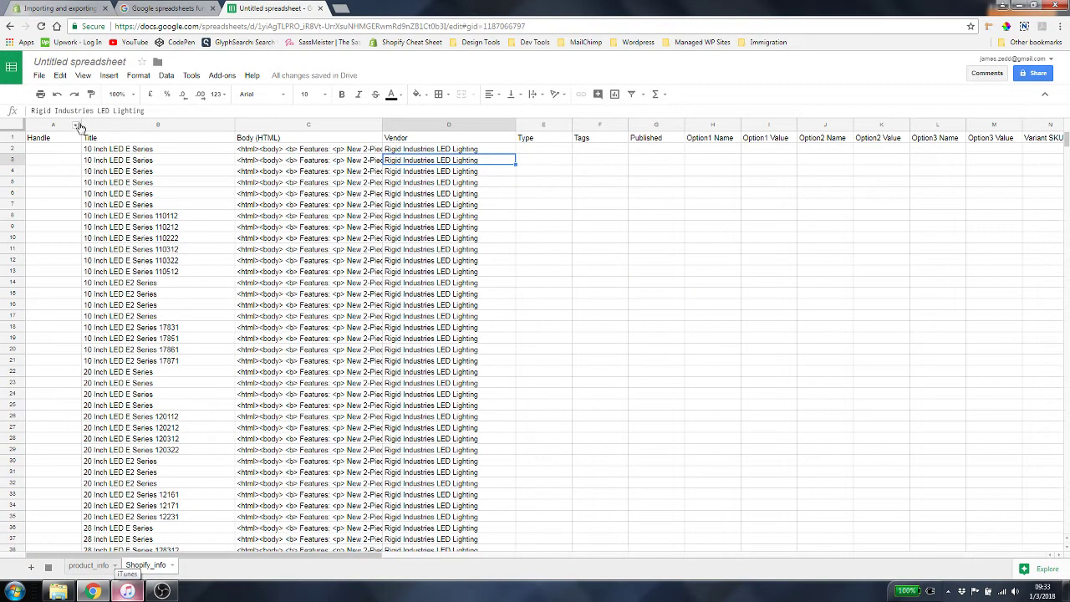
Widen the Handle column A, select A2, and view product_info's brand data
left_click_drag(82, 126, 202, 127)
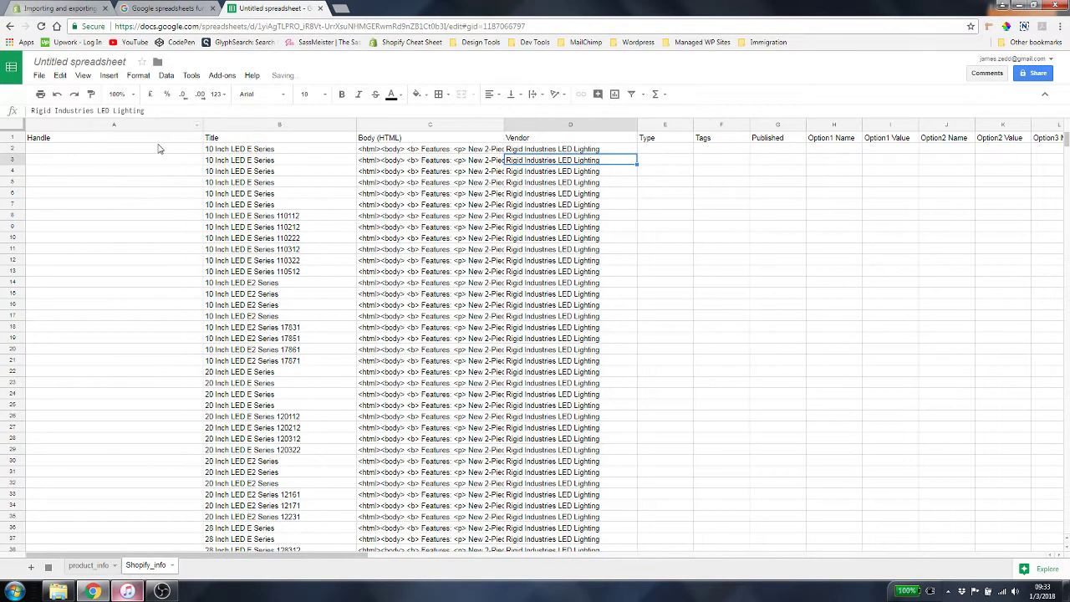
left_click(113, 150)
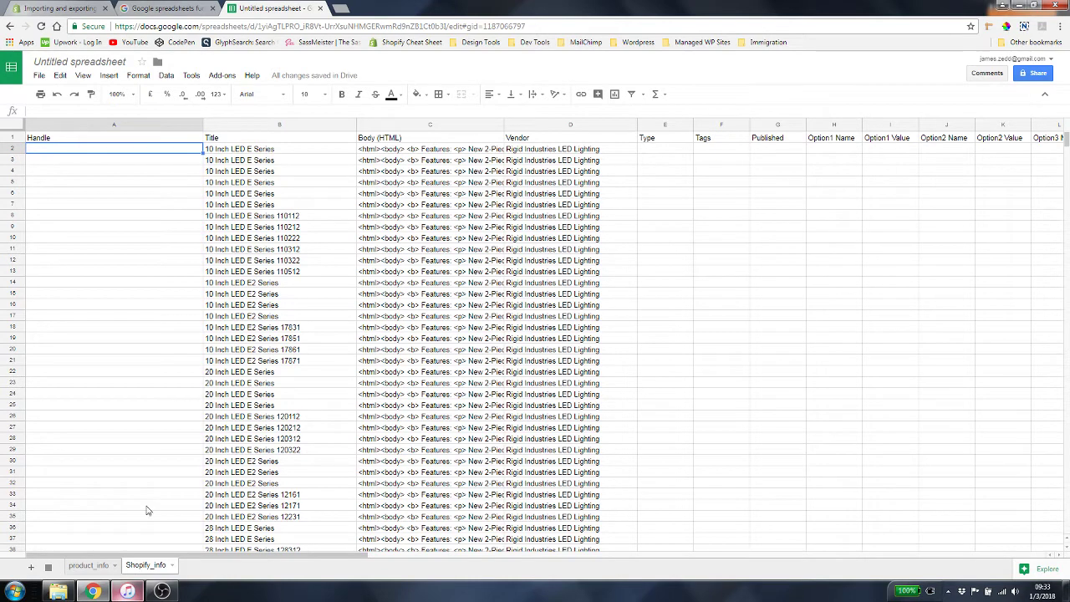
left_click(90, 566)
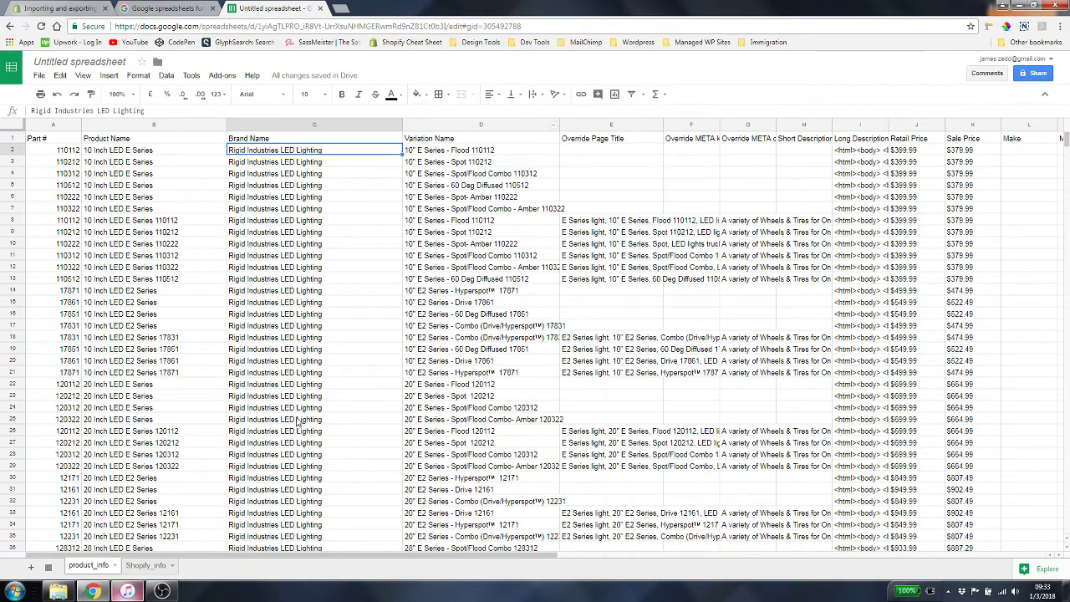
left_click(144, 566)
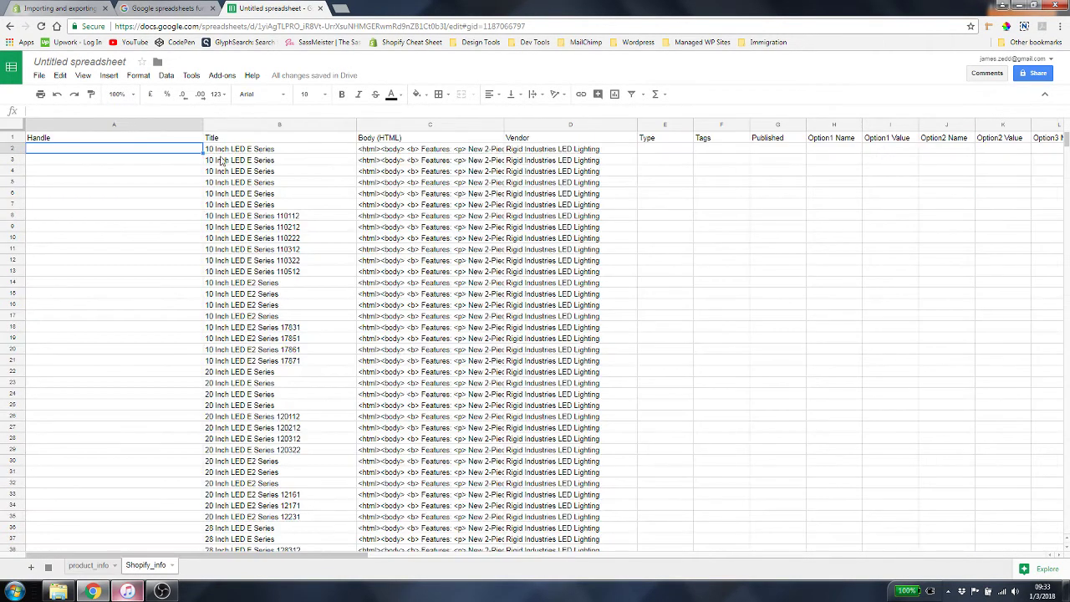
left_click(231, 153)
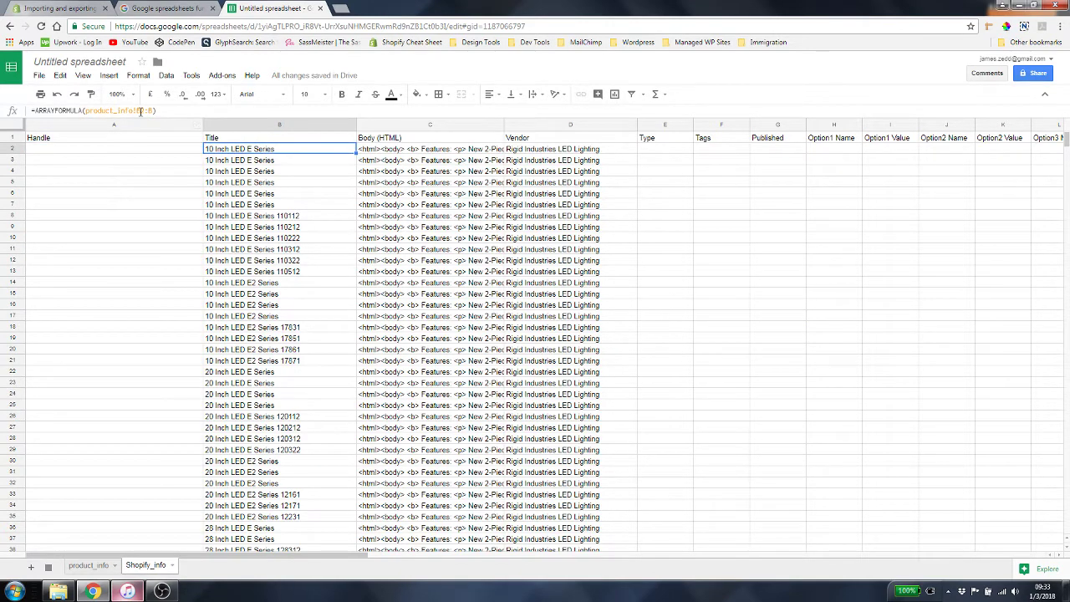
left_click(142, 111)
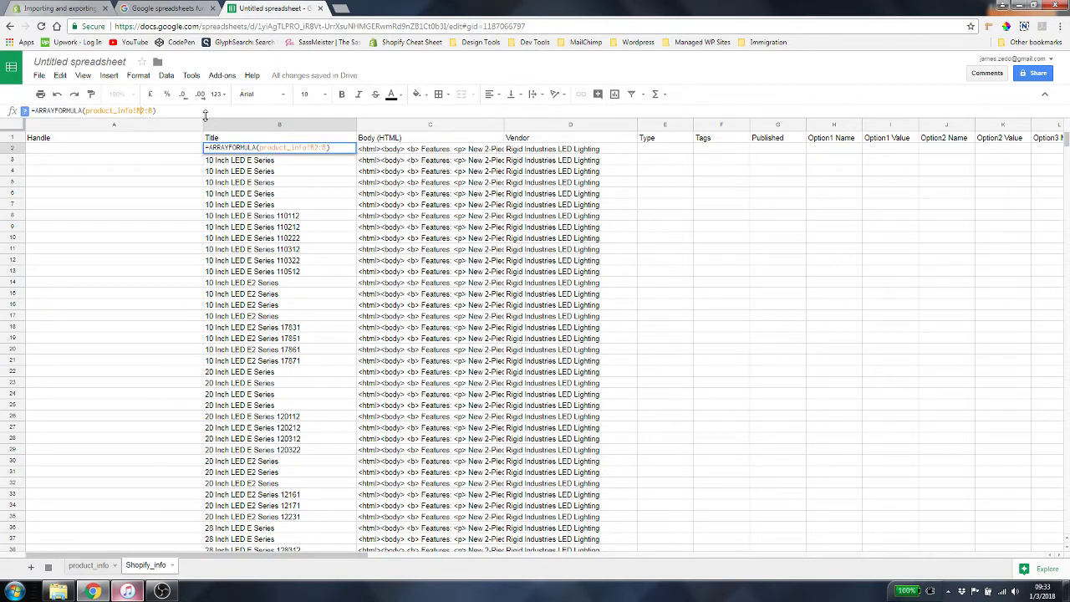
key("BackSpace")
type("D")
key("Return")
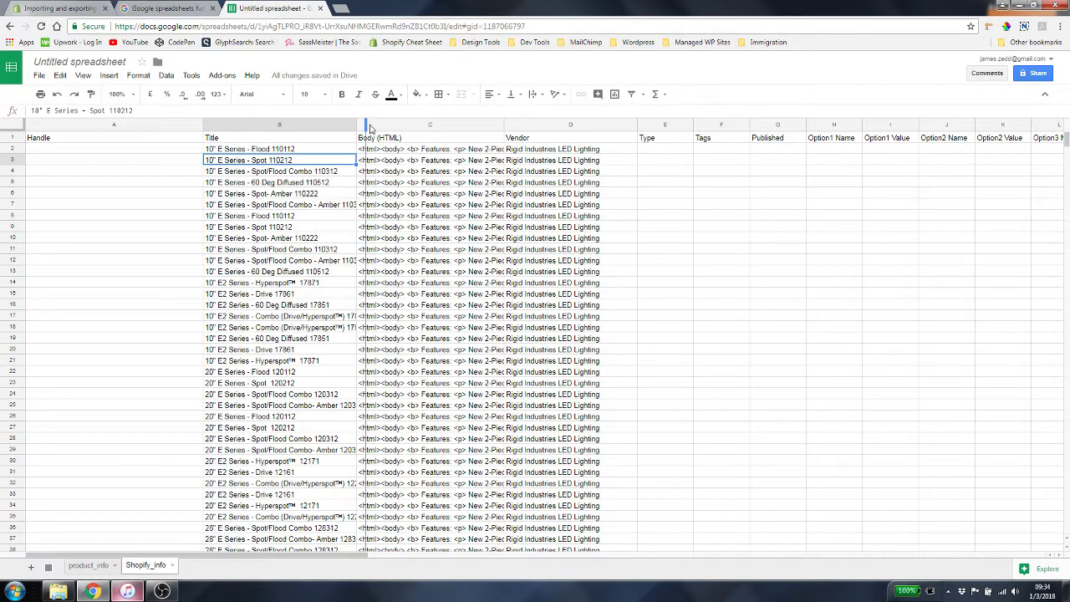
left_click_drag(371, 127, 424, 124)
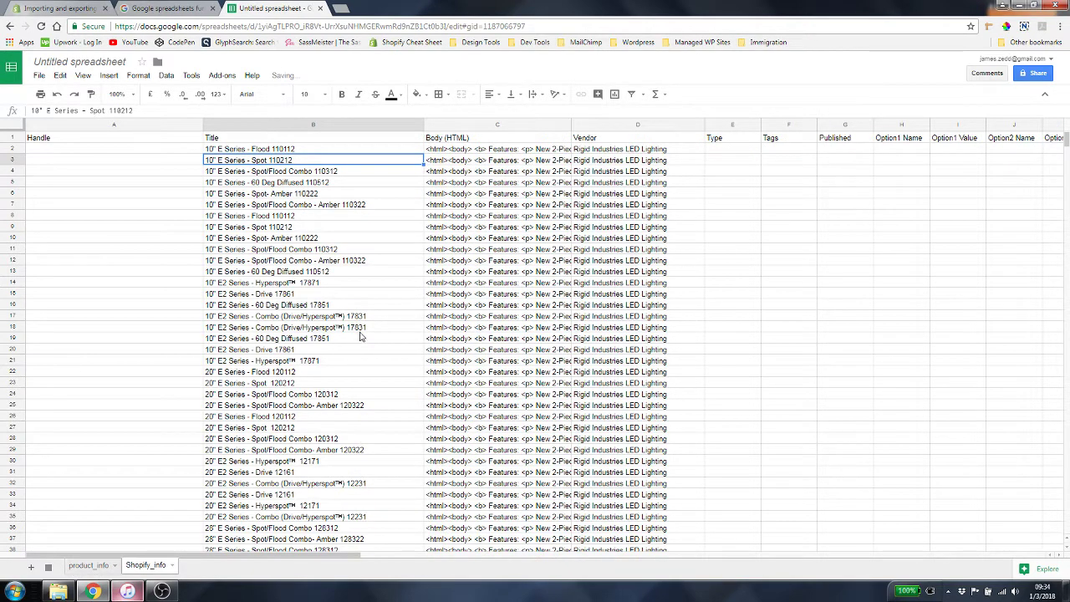
scroll(257, 331, "down", 1)
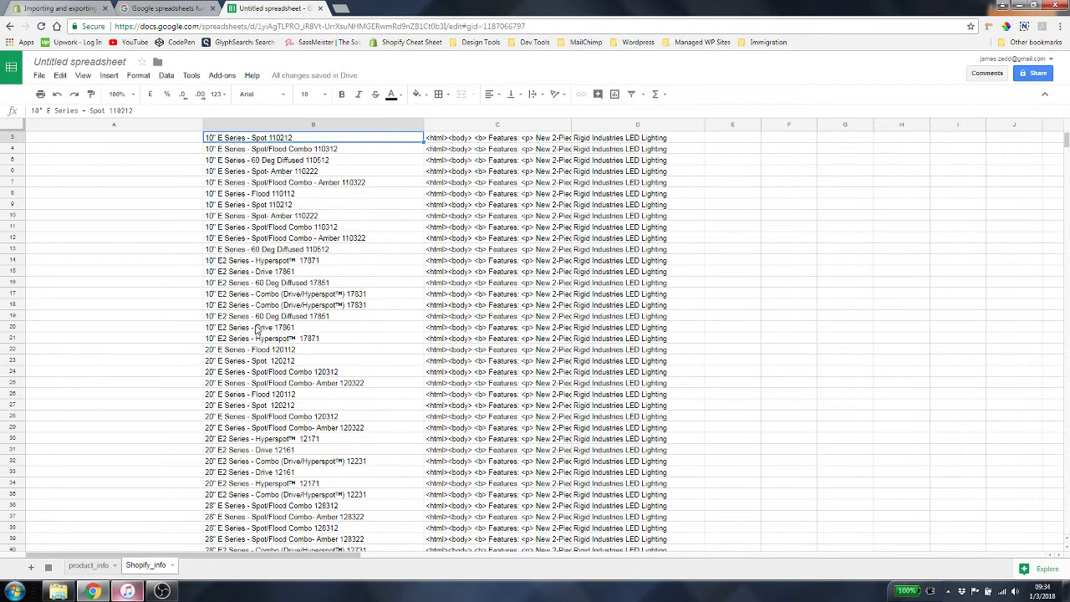
scroll(257, 331, "down", 12)
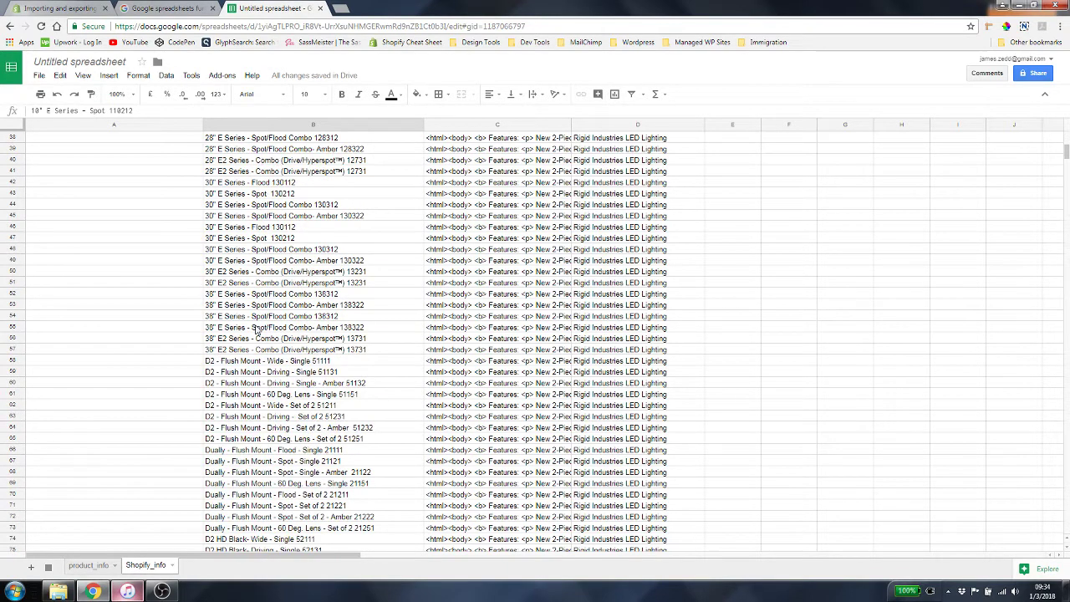
scroll(365, 311, "down", 5)
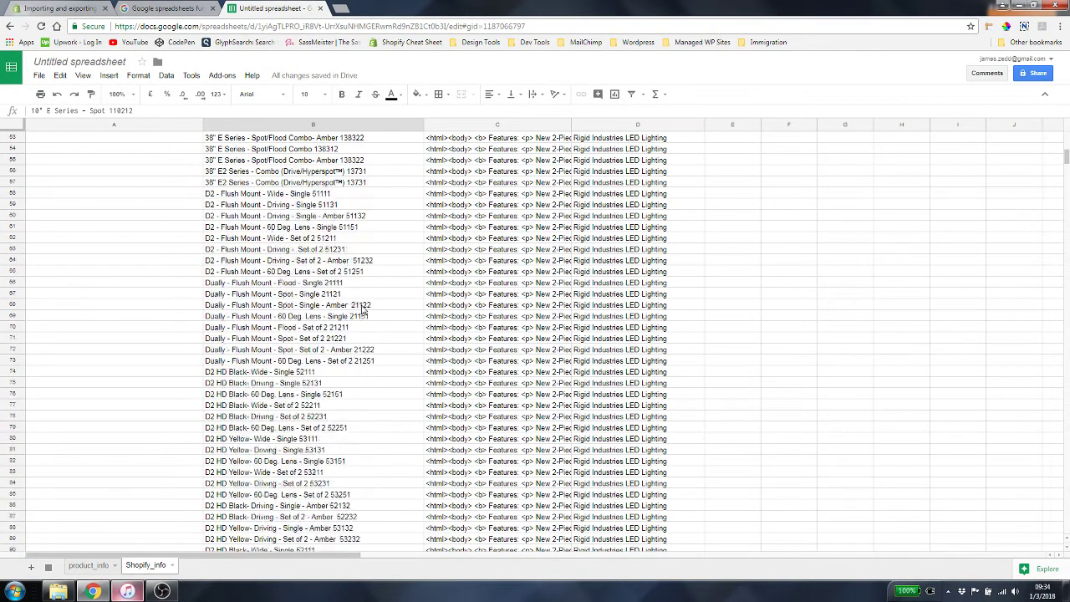
scroll(365, 311, "down", 18)
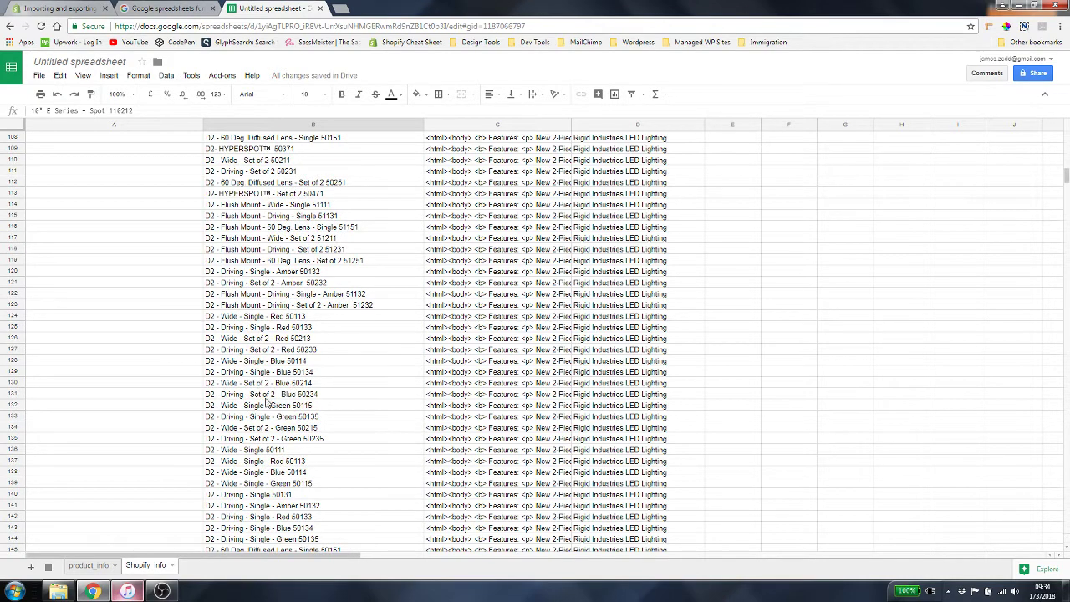
scroll(268, 404, "down", 16)
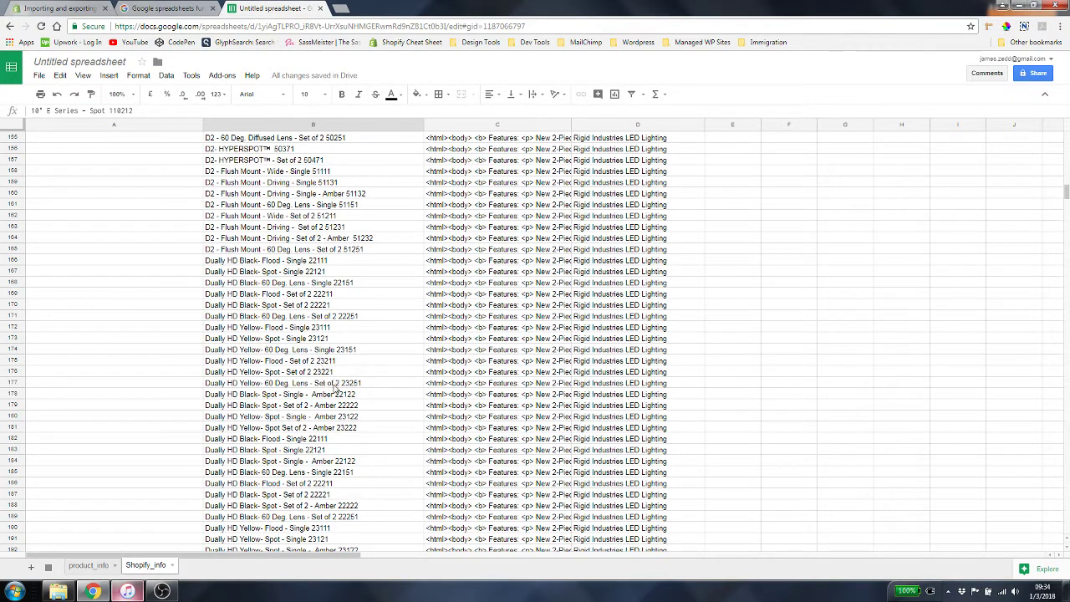
scroll(336, 389, "down", 5)
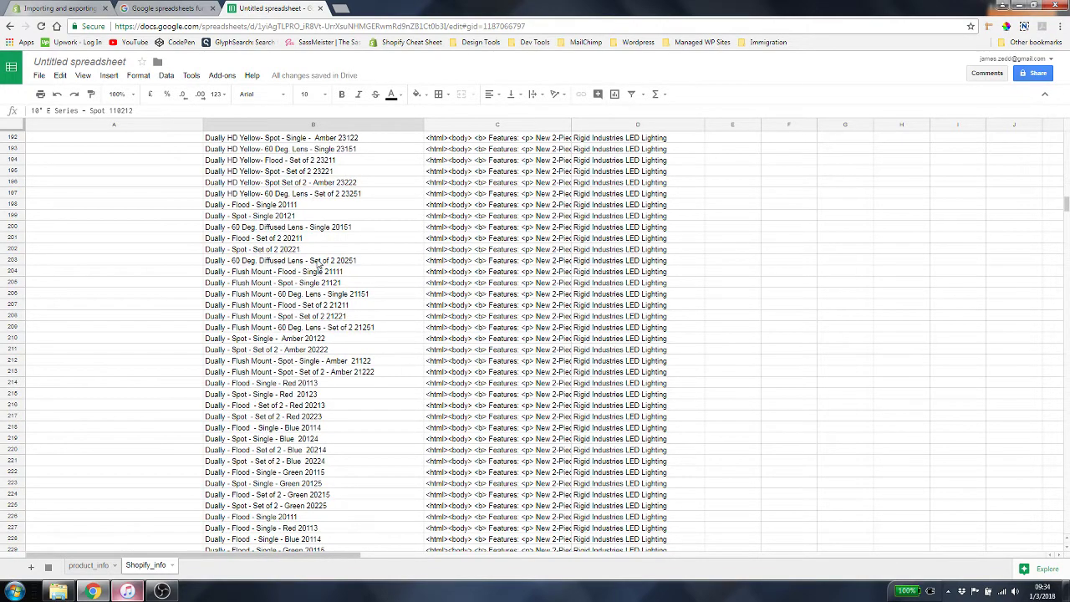
scroll(285, 386, "down", 13)
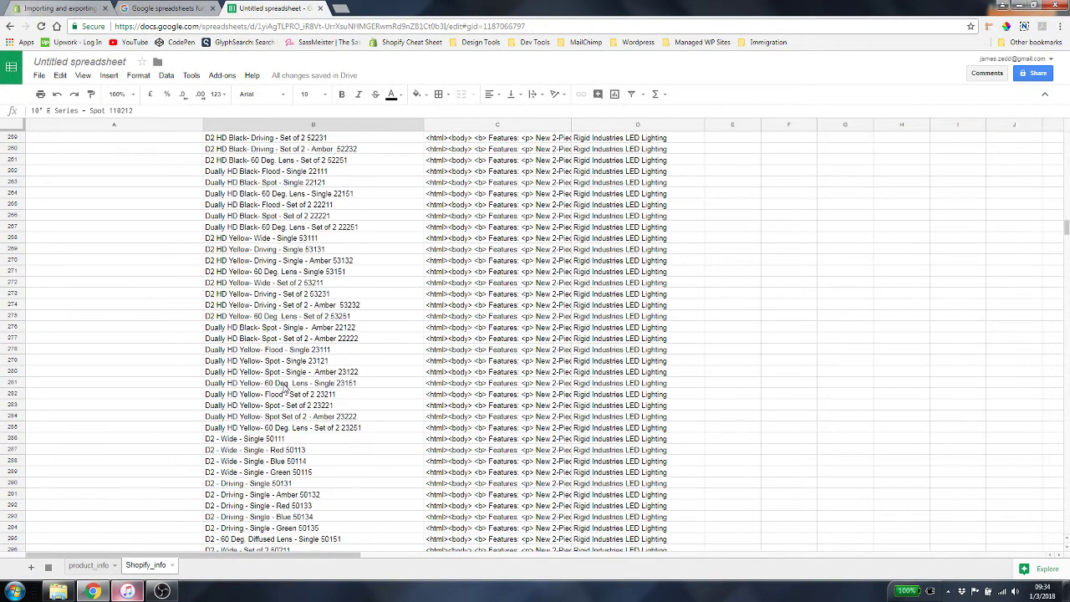
scroll(284, 387, "down", 4)
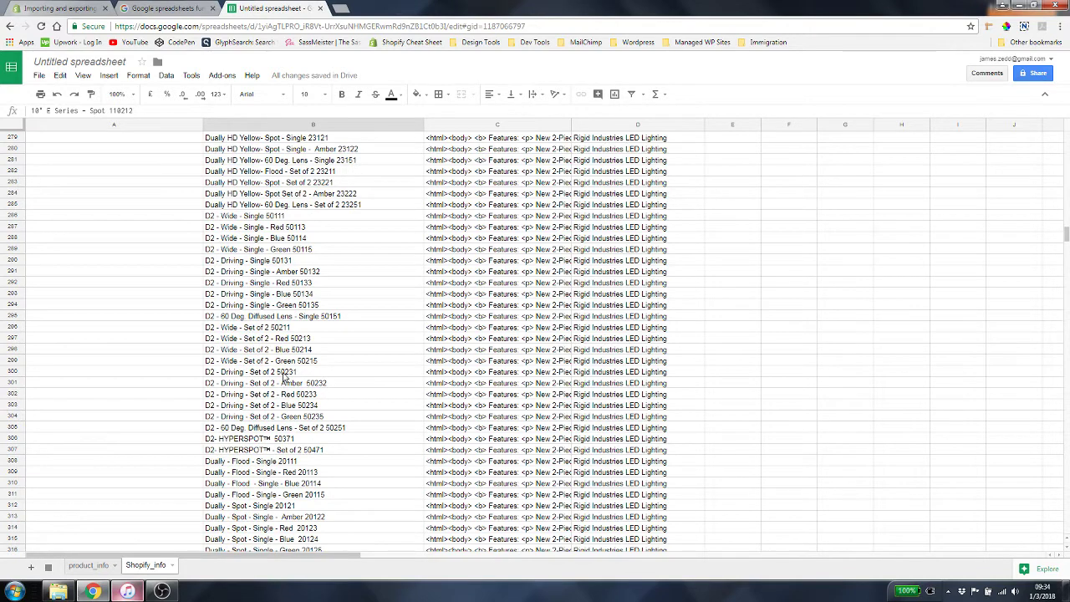
key("ctrl+Up")
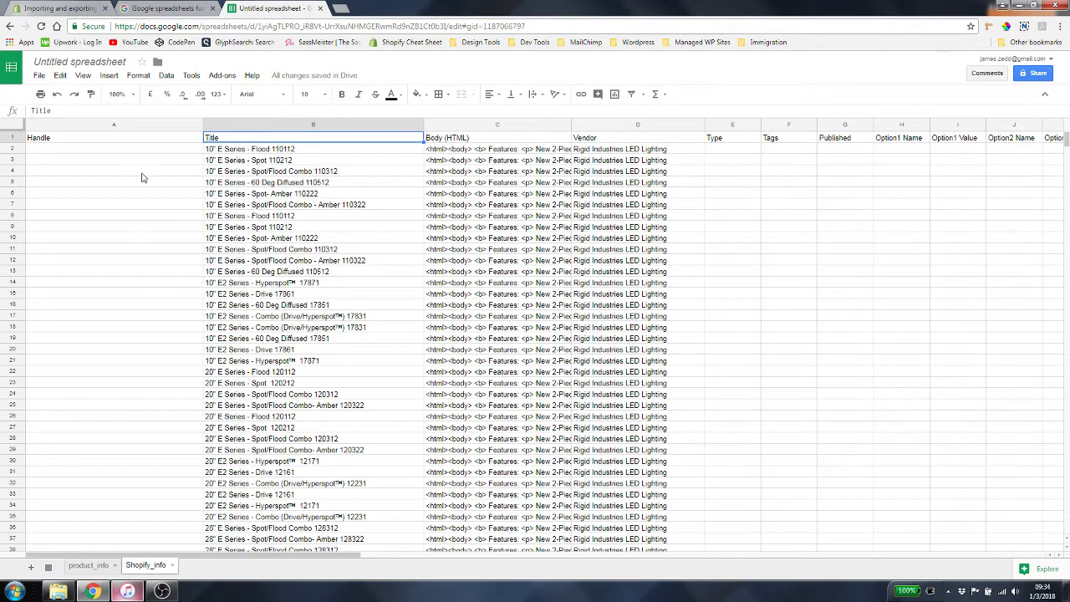
Start an empty =ARRAYFORMULA() in Handle cell A2, checking product_info's Variation Name in D2
left_click(117, 152)
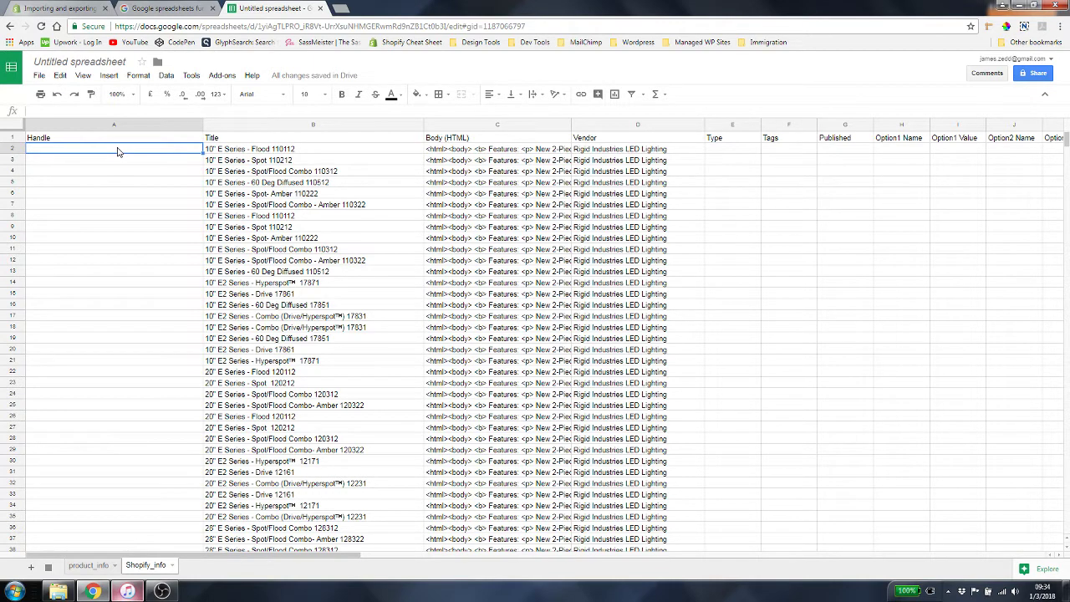
type("=")
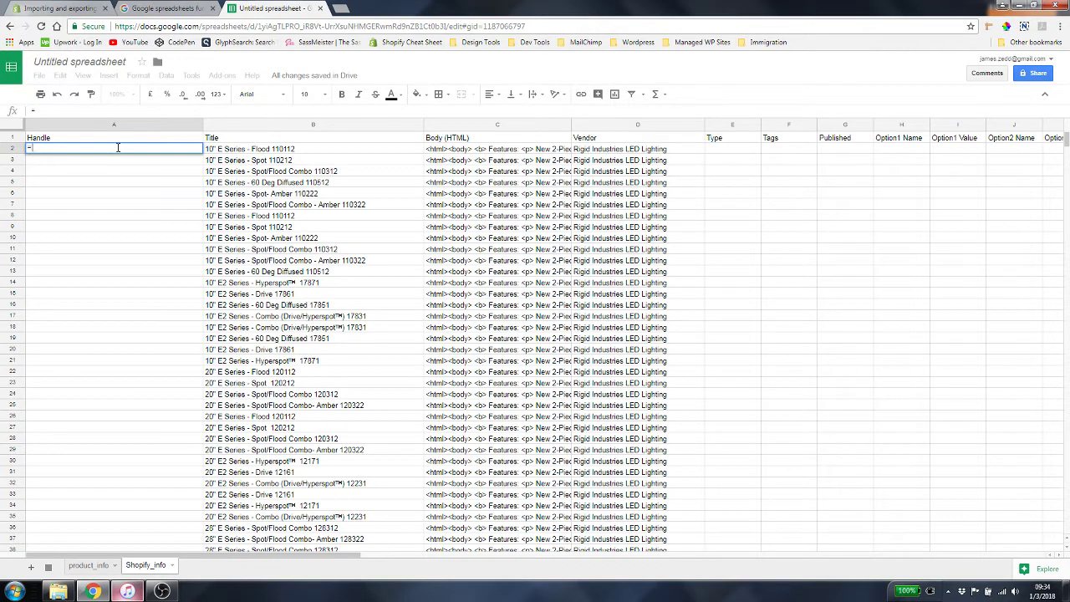
type("ARRA")
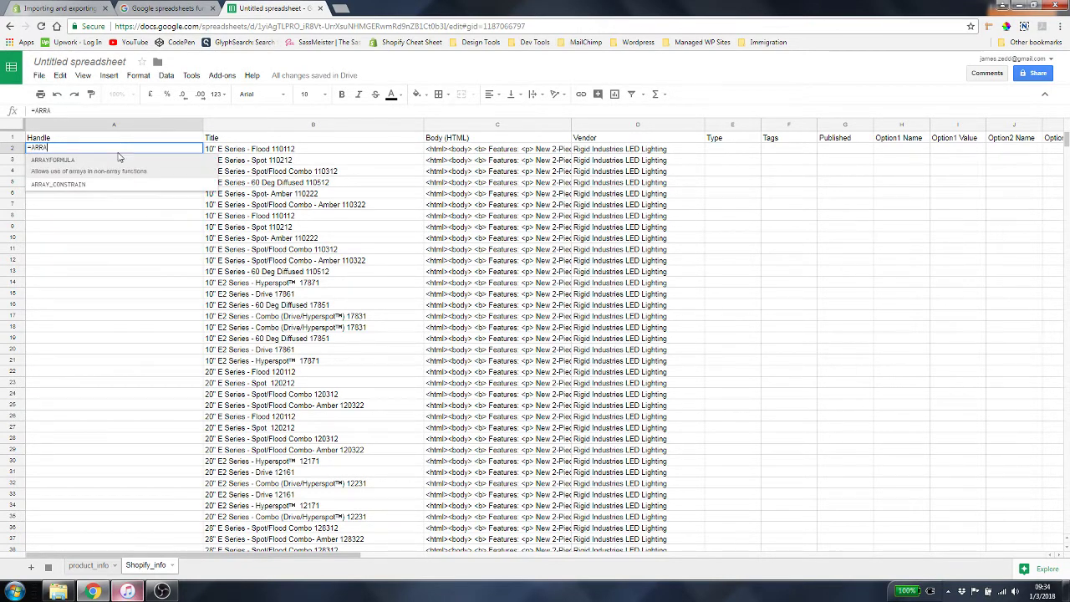
left_click(121, 171)
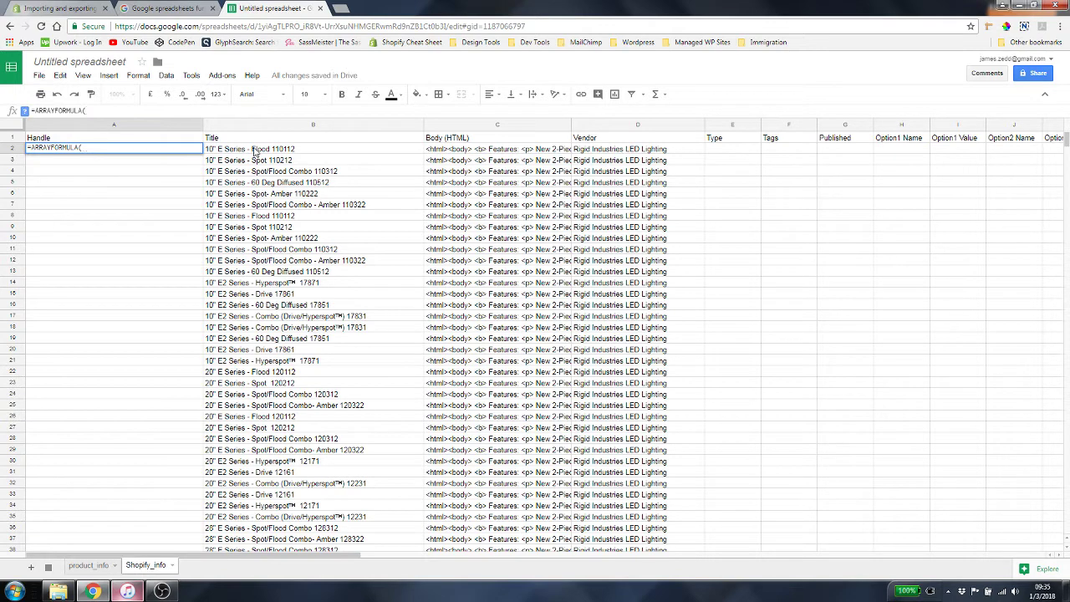
left_click(89, 565)
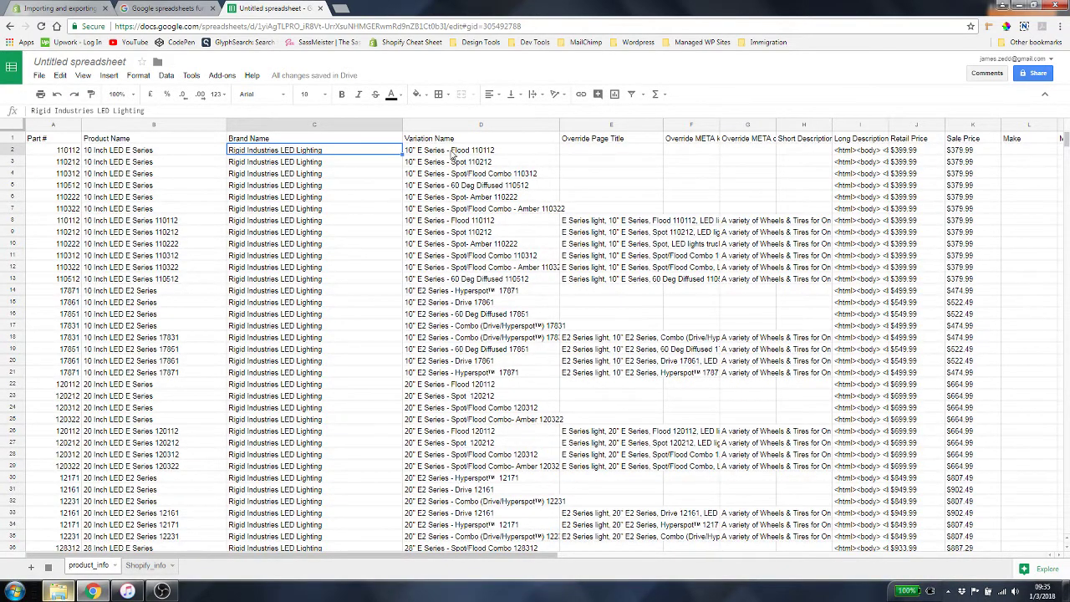
left_click(452, 153)
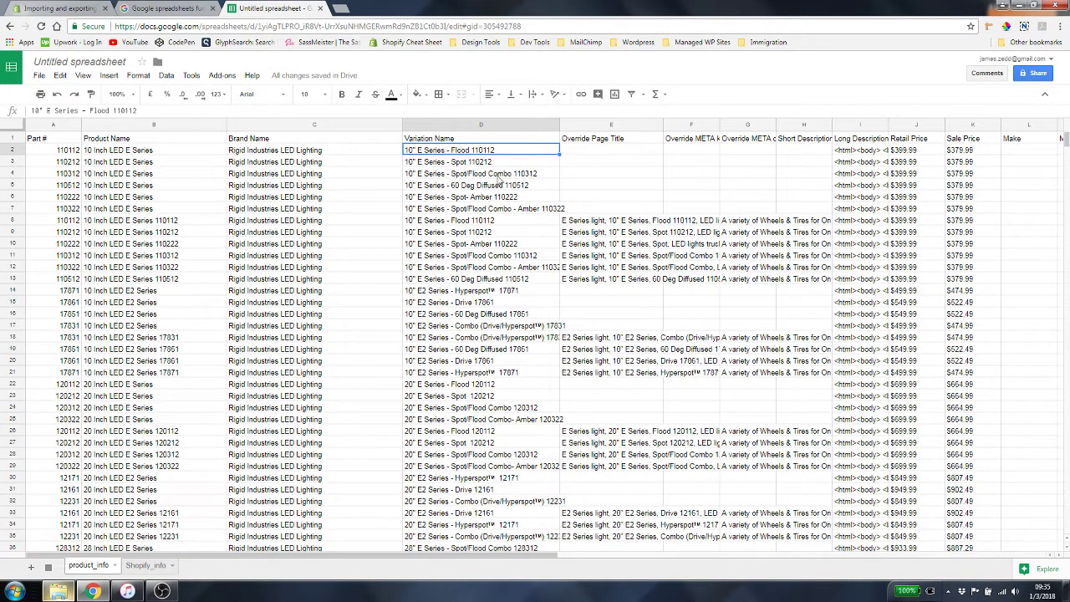
left_click(145, 565)
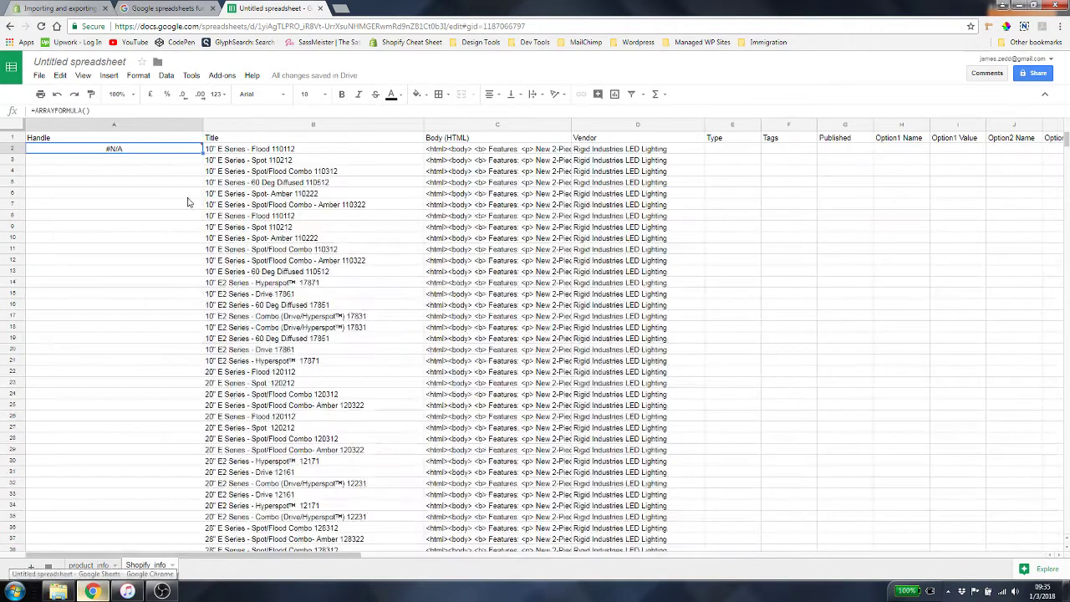
Complete A2 as =ARRAYFORMULA(SUBSTITUTE(D2:D," ","-")) to hyphenate the Vendor text
left_click(85, 111)
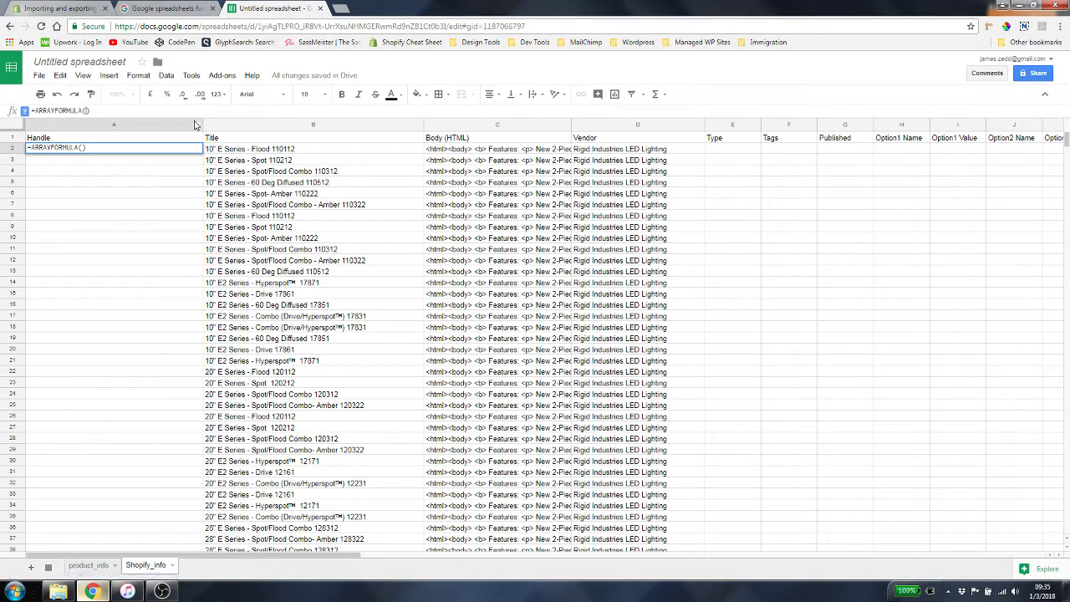
type("SUBD")
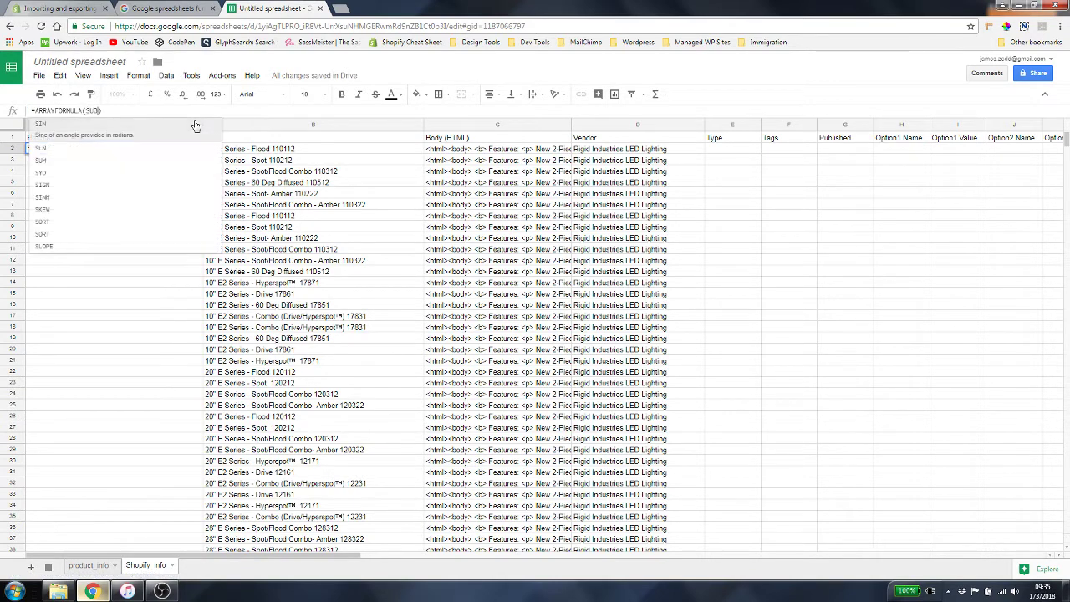
key("BackSpace")
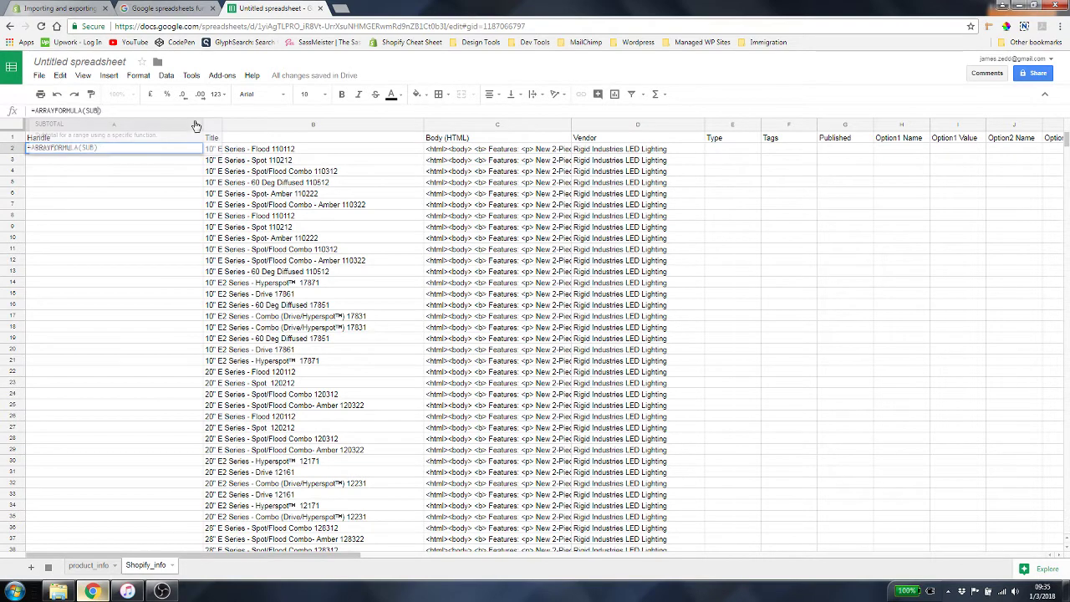
type("STI")
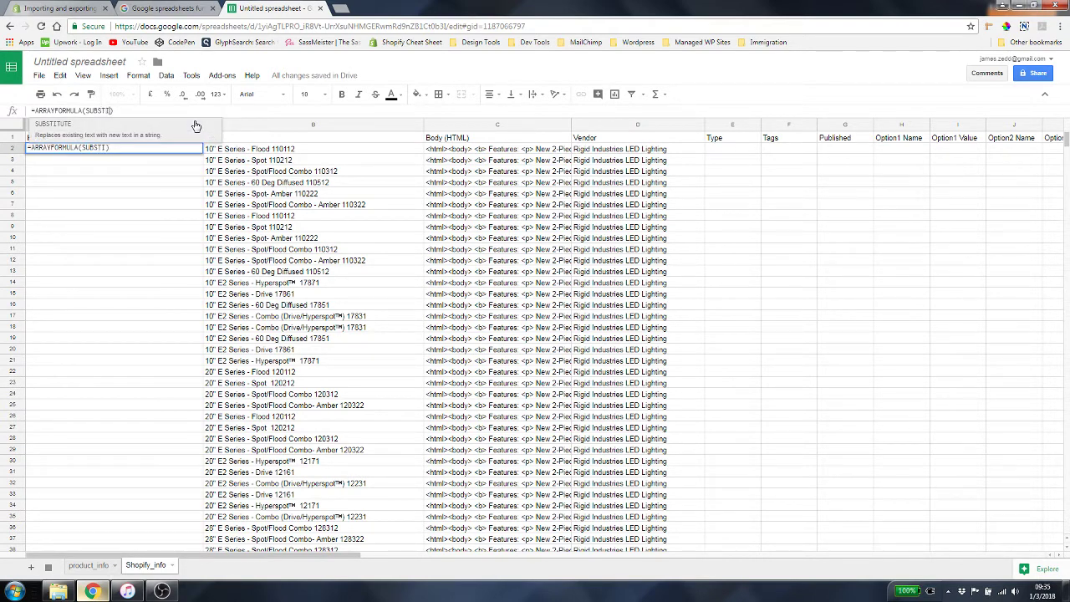
type("TUTE(")
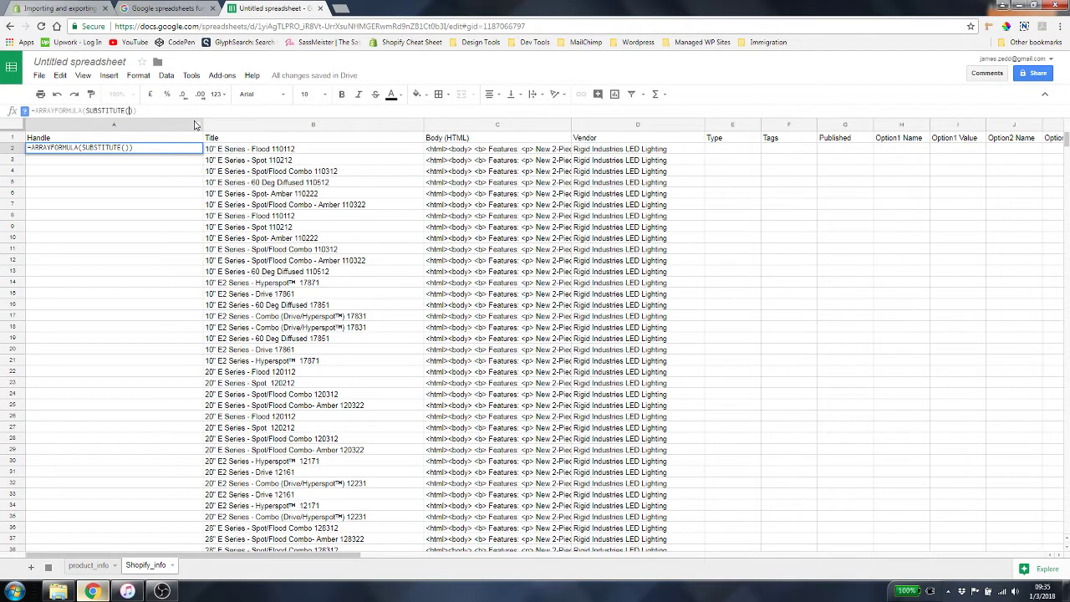
type("D2")
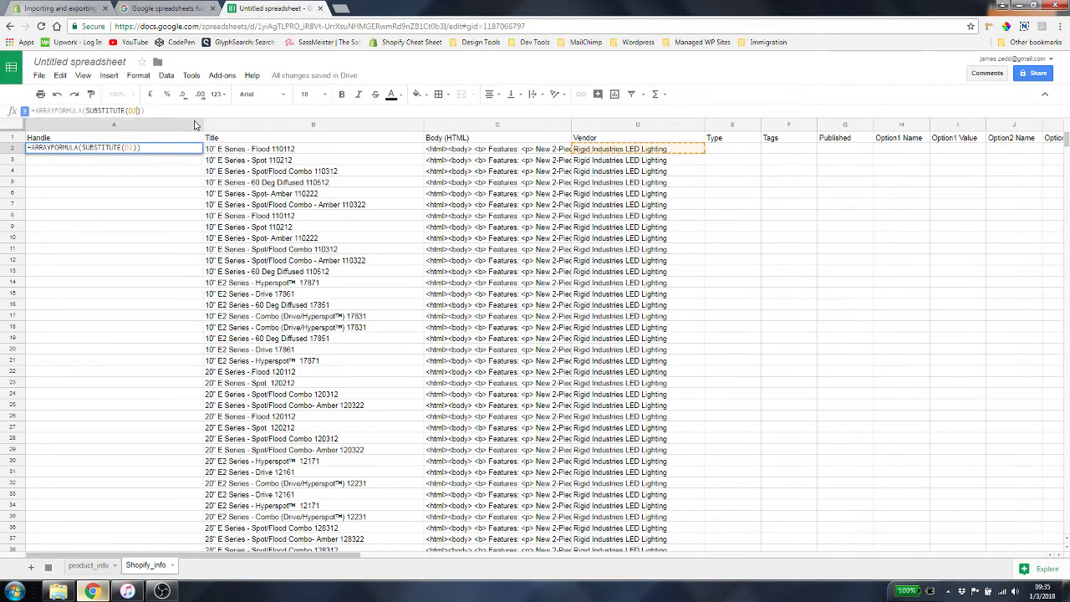
type(":D")
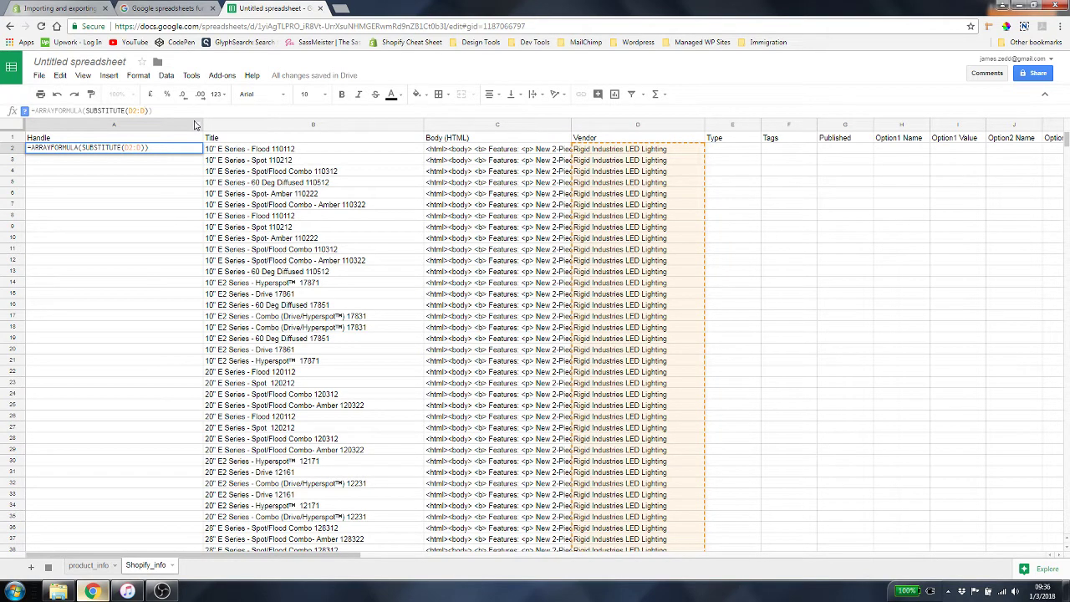
type(",")
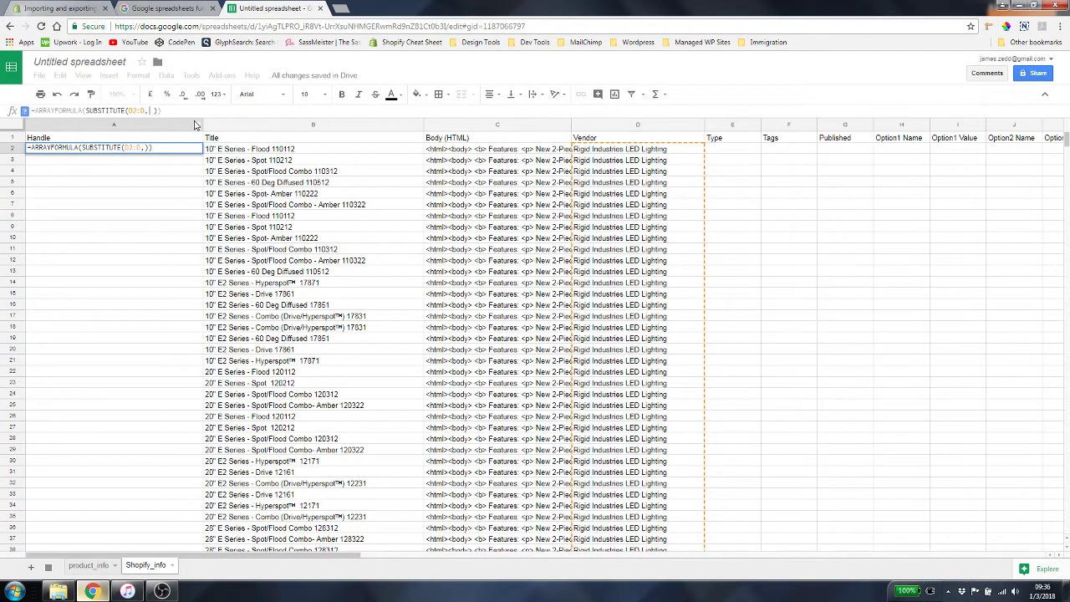
type("\"")
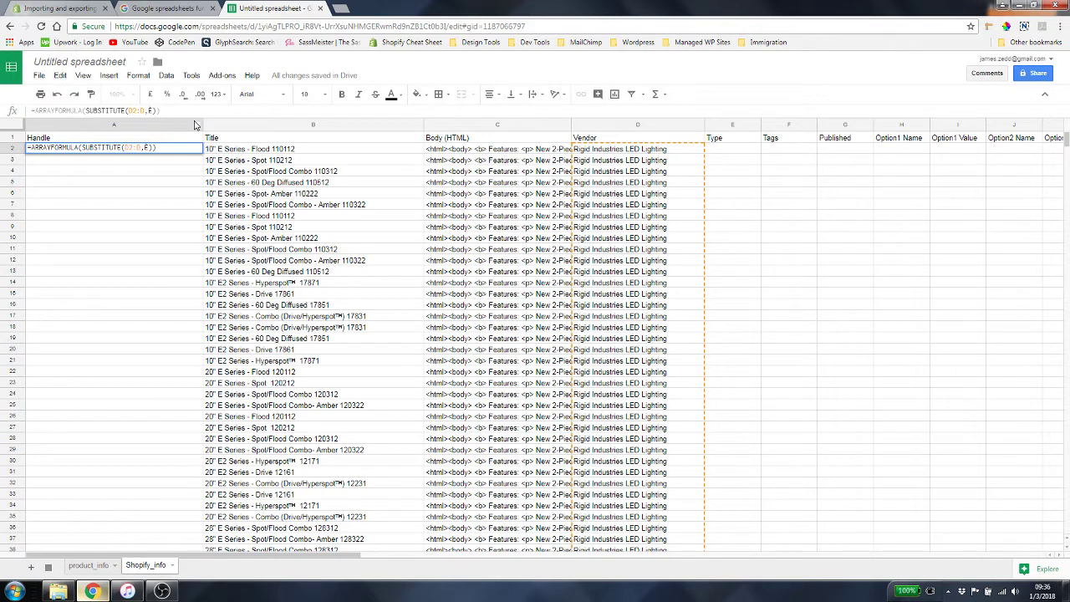
key("BackSpace")
type("\" \",\"-\"")
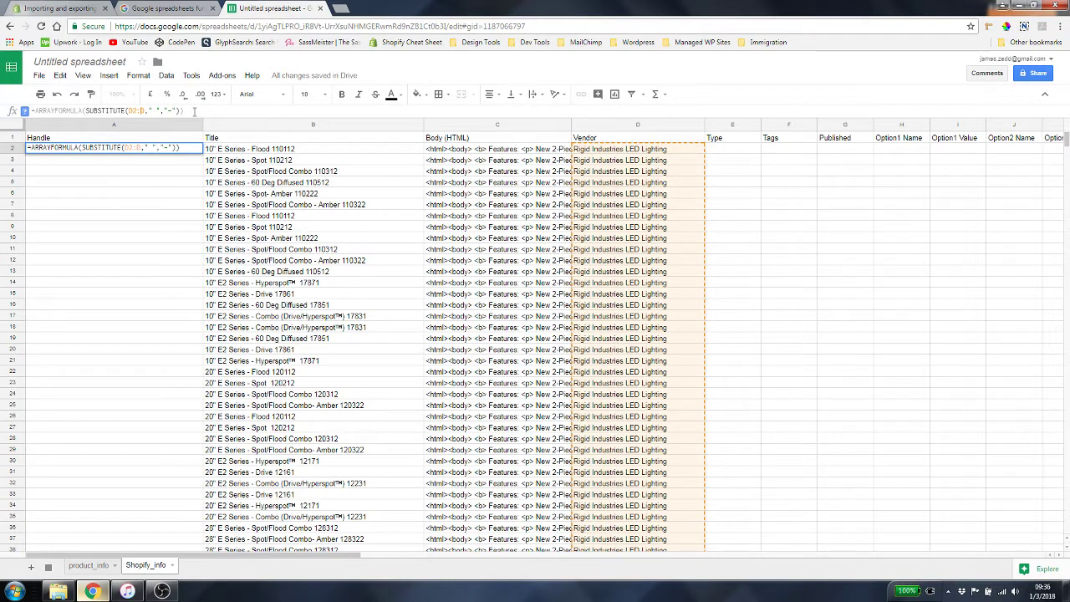
key("Return")
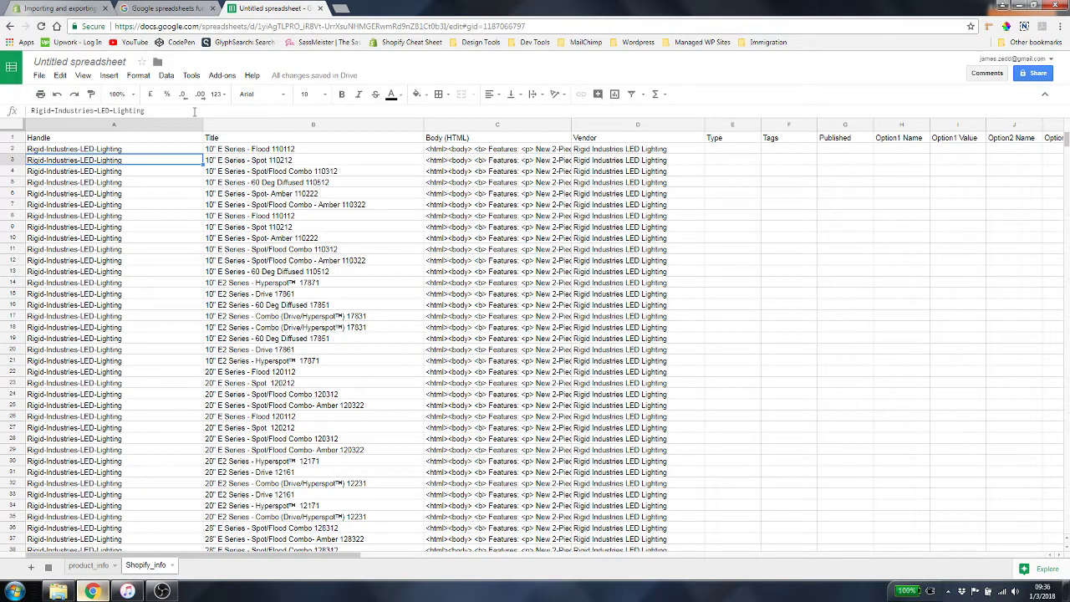
left_click(89, 565)
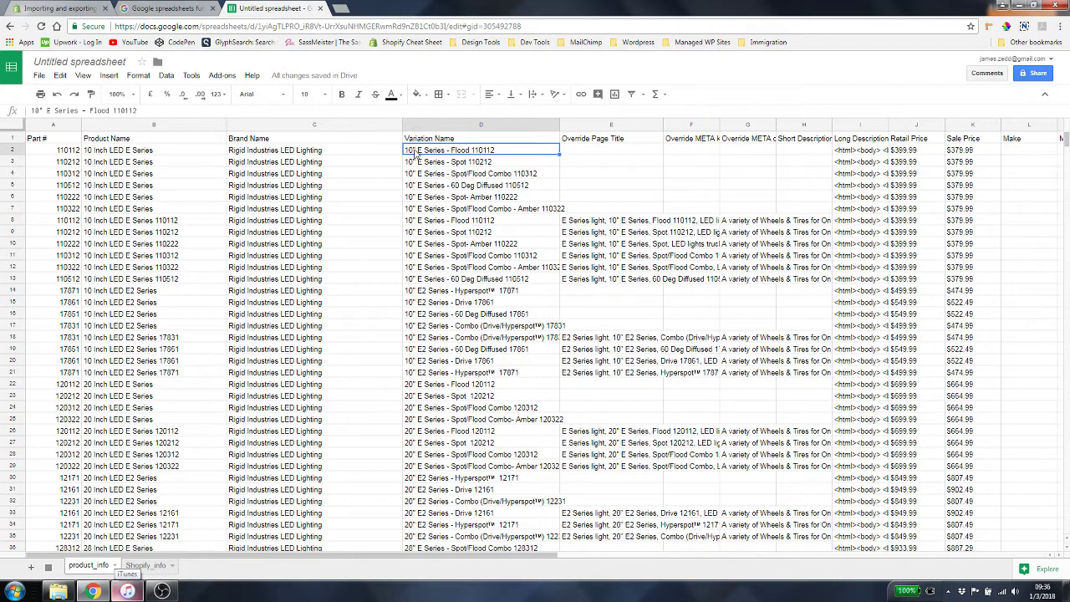
Point A2's SUBSTITUTE at product_info!D2:D so Handles become hyphenated variation names
left_click(142, 565)
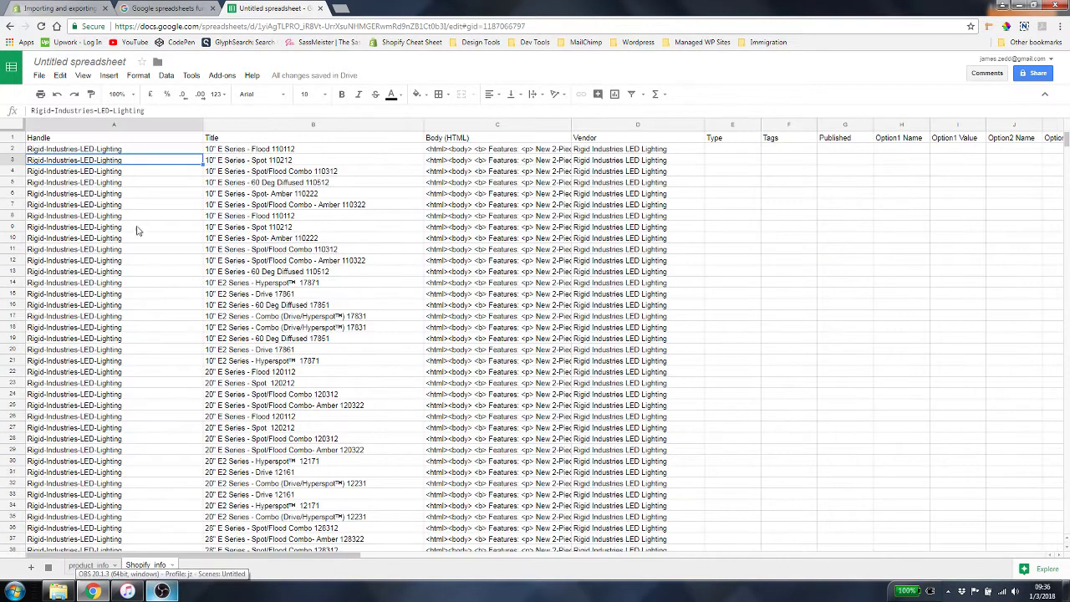
left_click(85, 152)
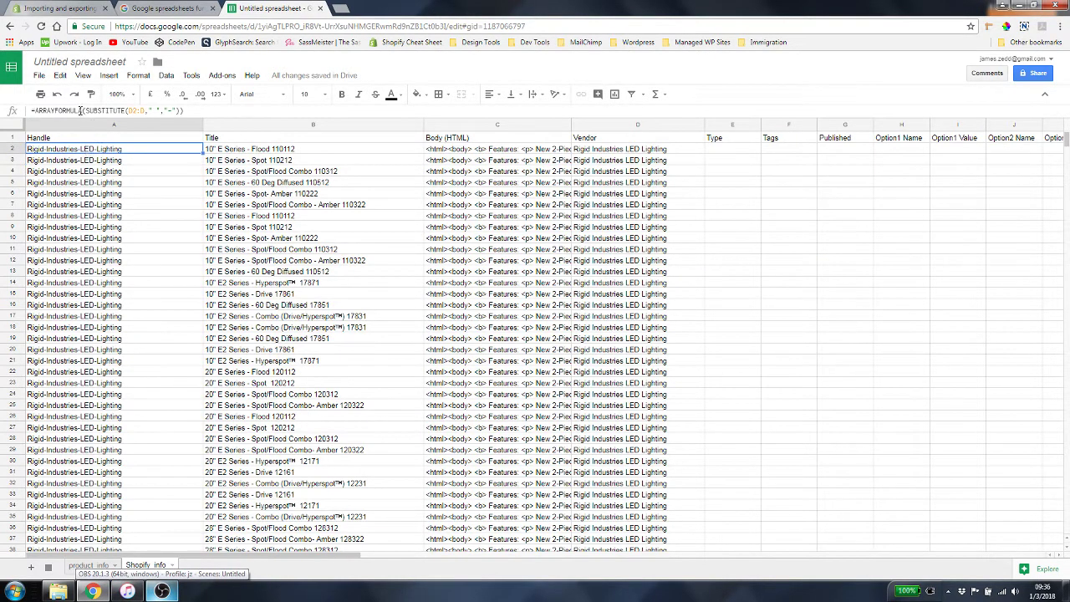
key("Return")
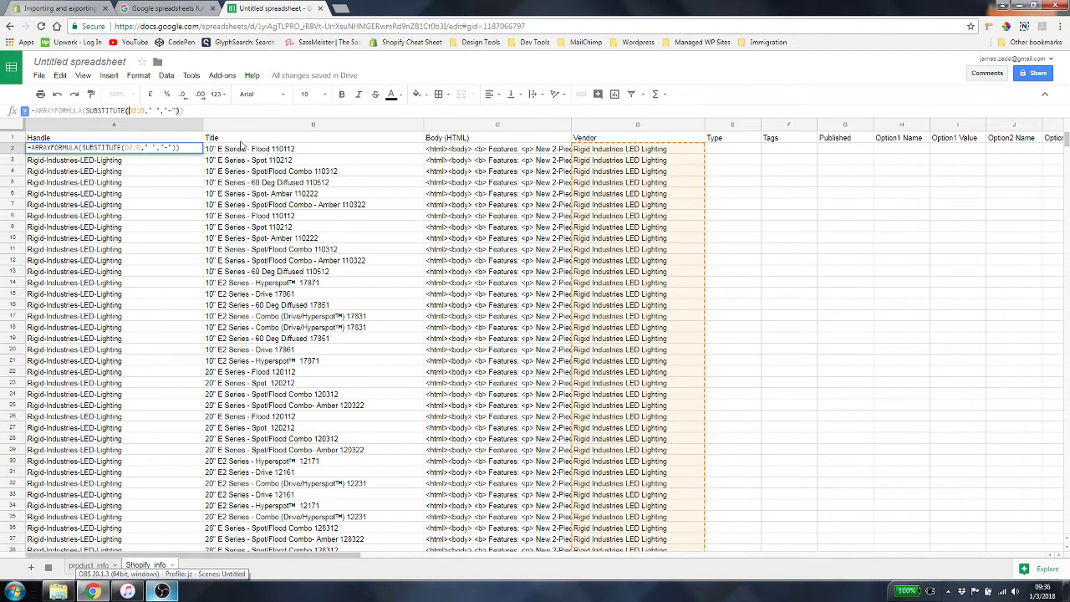
type("product_i")
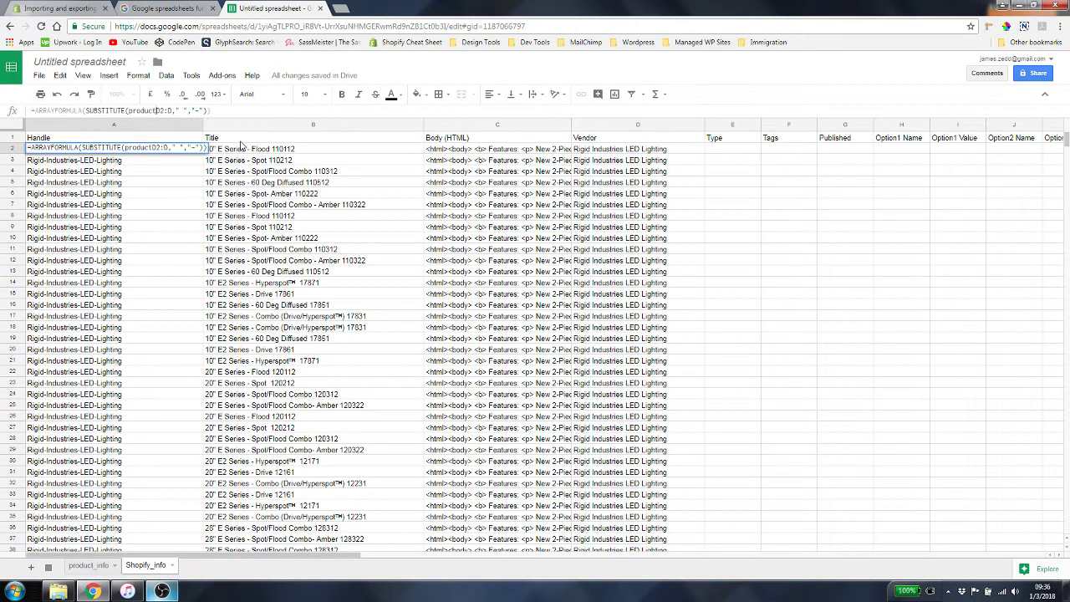
type("nfo!")
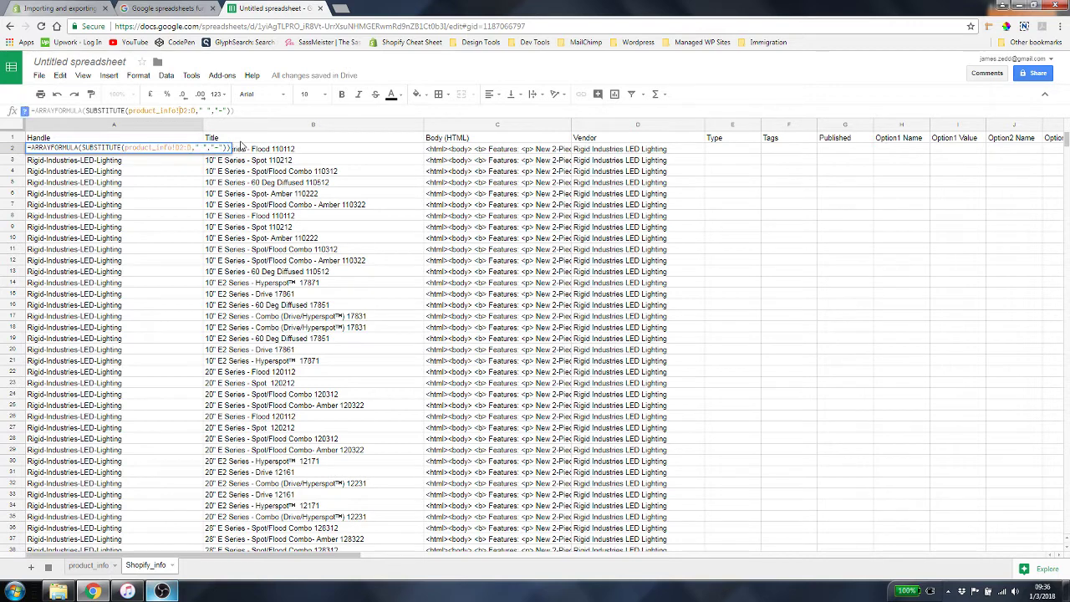
key("Return")
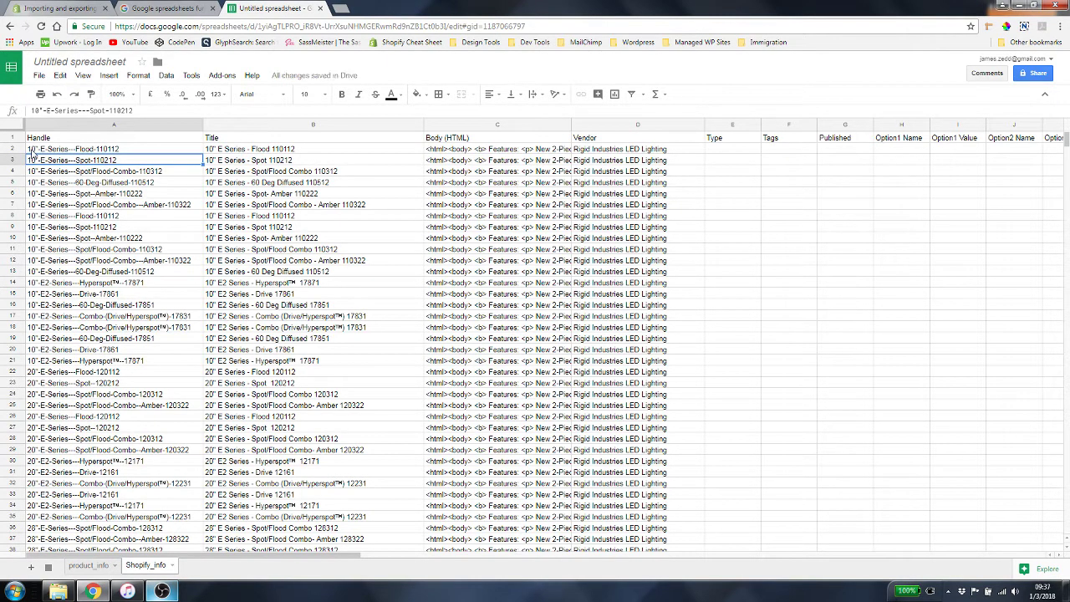
left_click(88, 565)
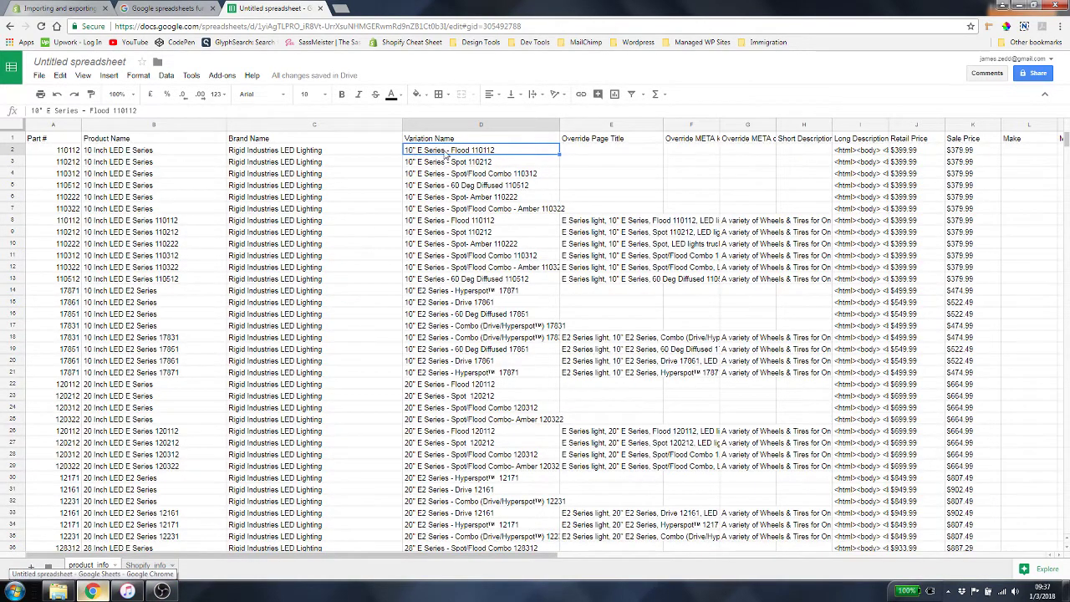
left_click(147, 565)
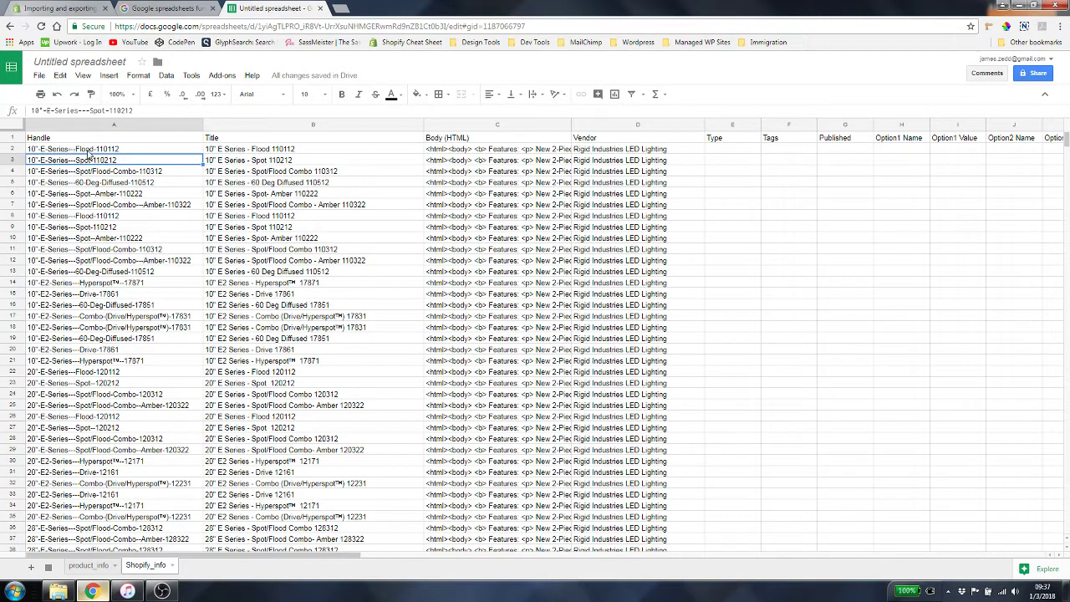
left_click(114, 150)
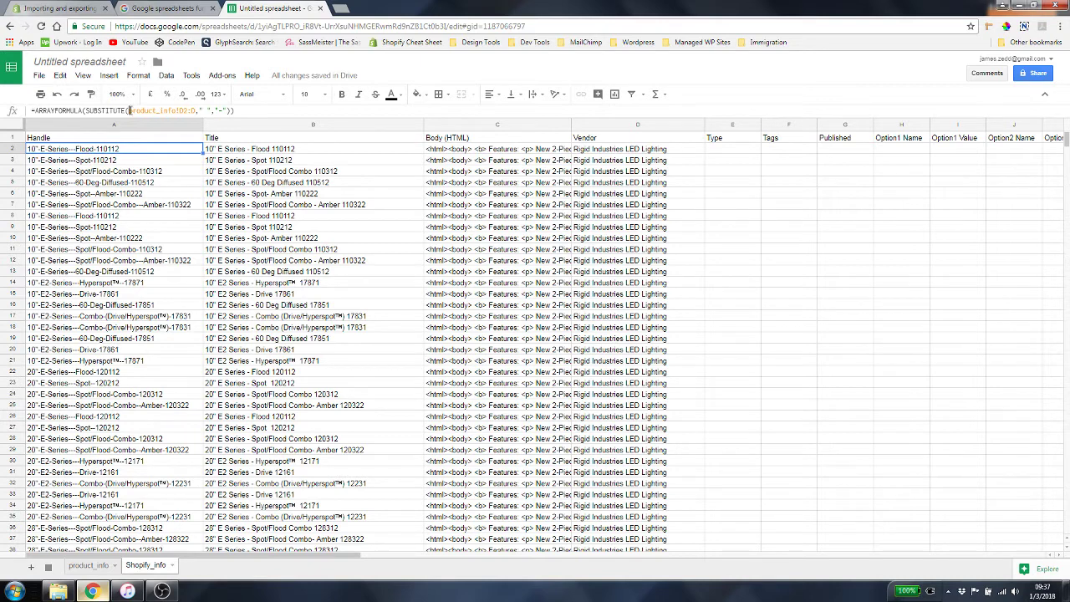
Wrap product_info!D2:D in LOWER() inside the A2 SUBSTITUTE formula so Handles become lowercase
left_click(222, 111)
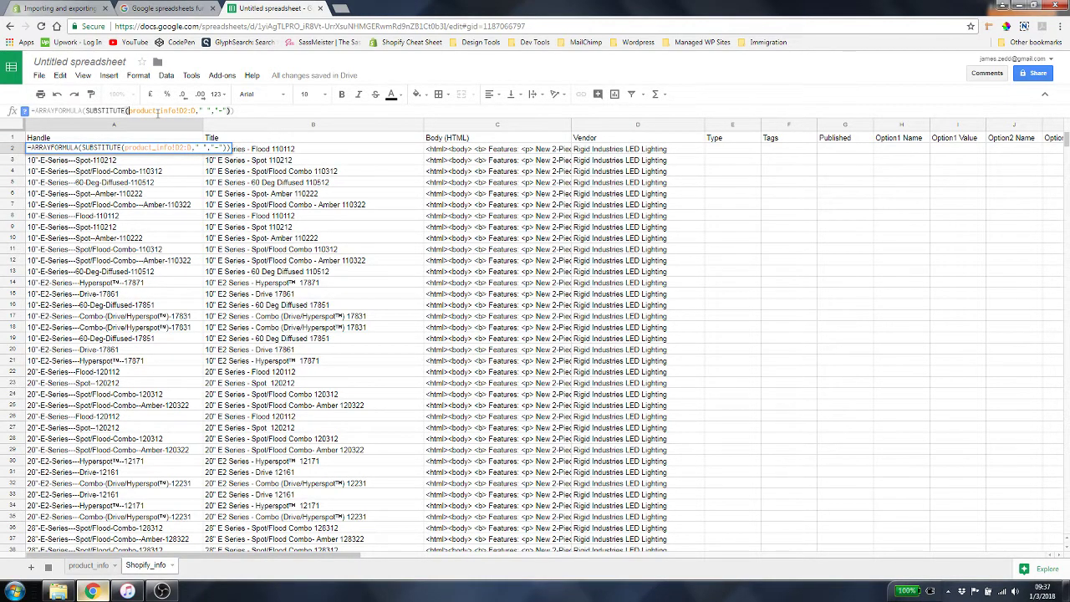
left_click(128, 111)
type("LOWER")
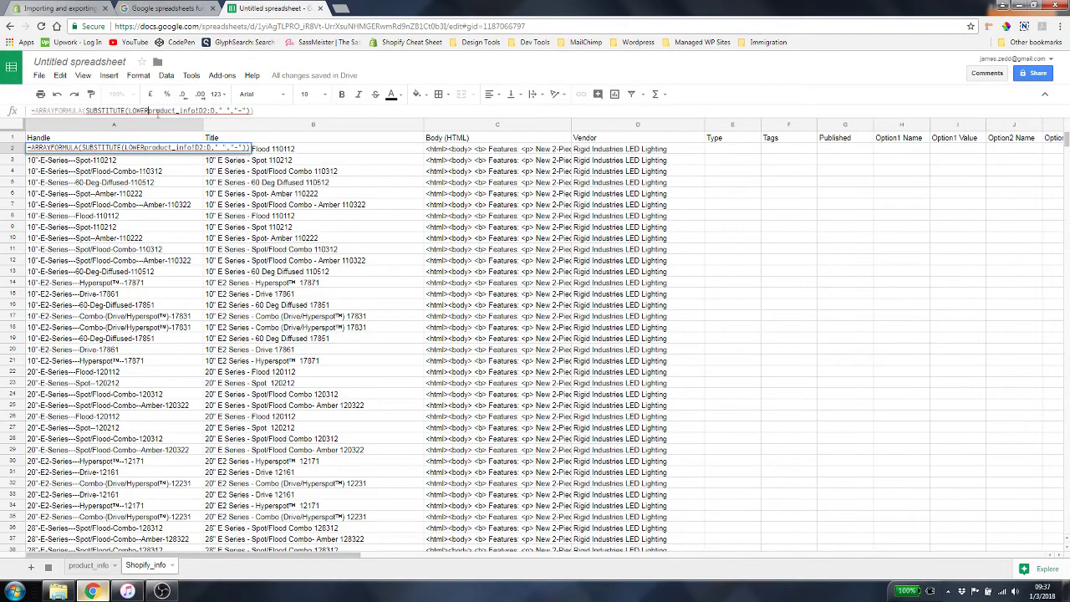
type("(")
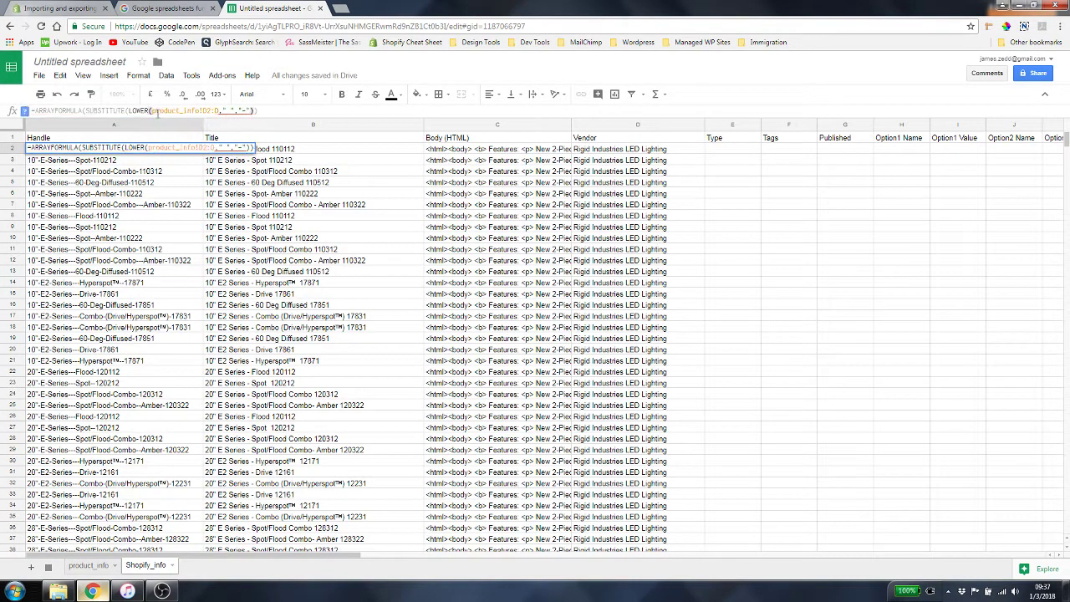
left_click(216, 110)
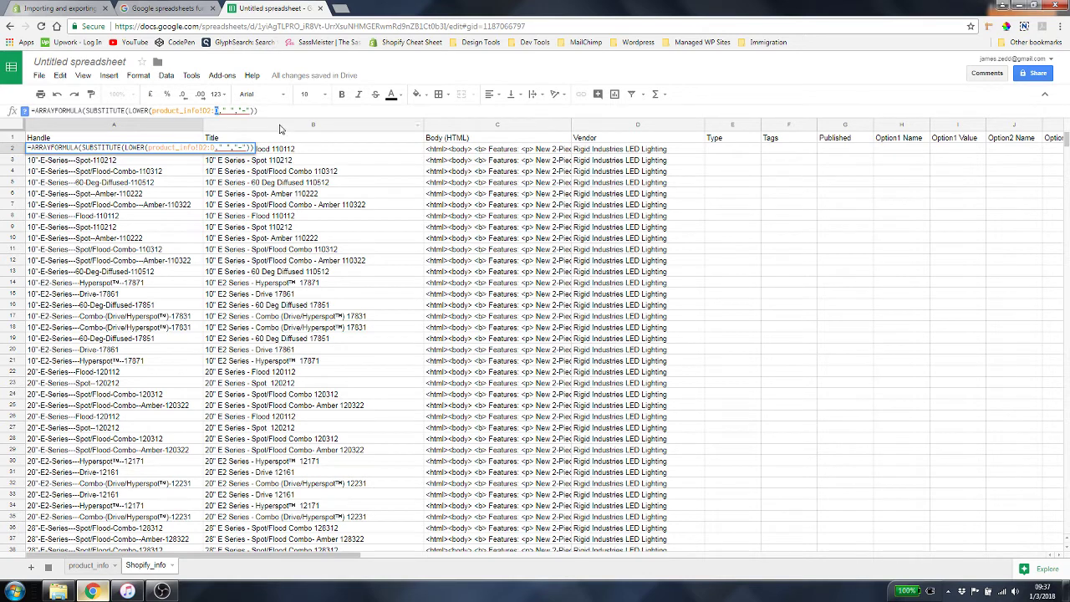
key("Right")
type(")")
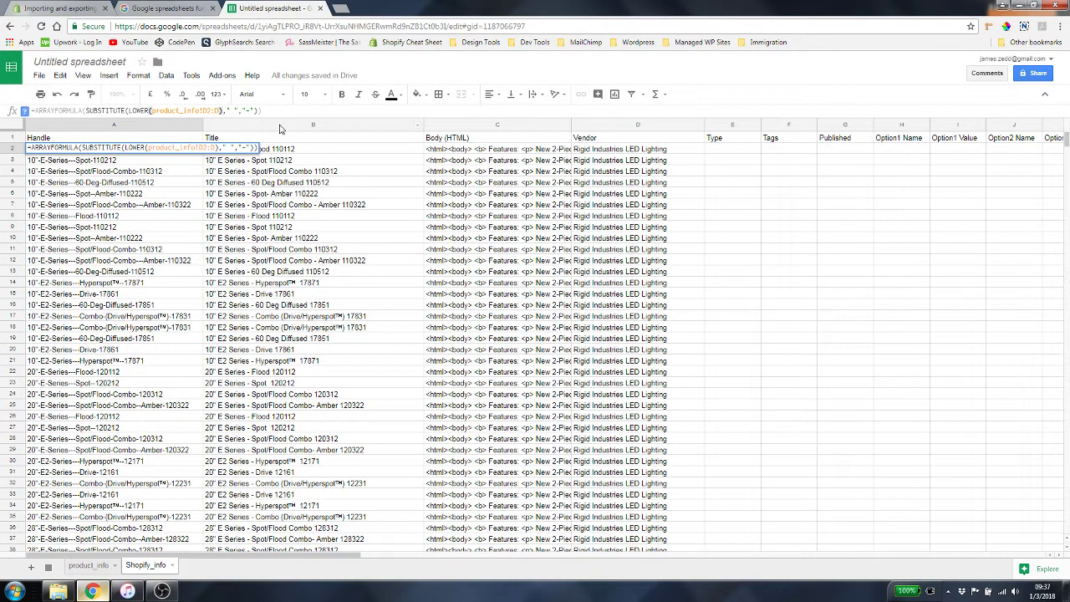
key("Return")
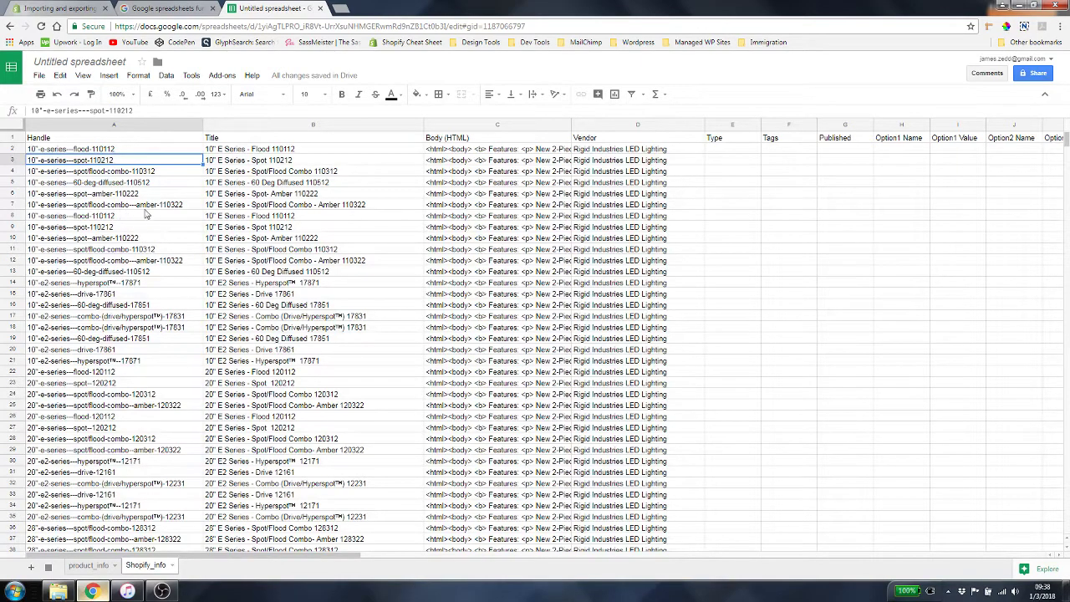
scroll(150, 218, "down", 8)
scroll(159, 226, "down", 20)
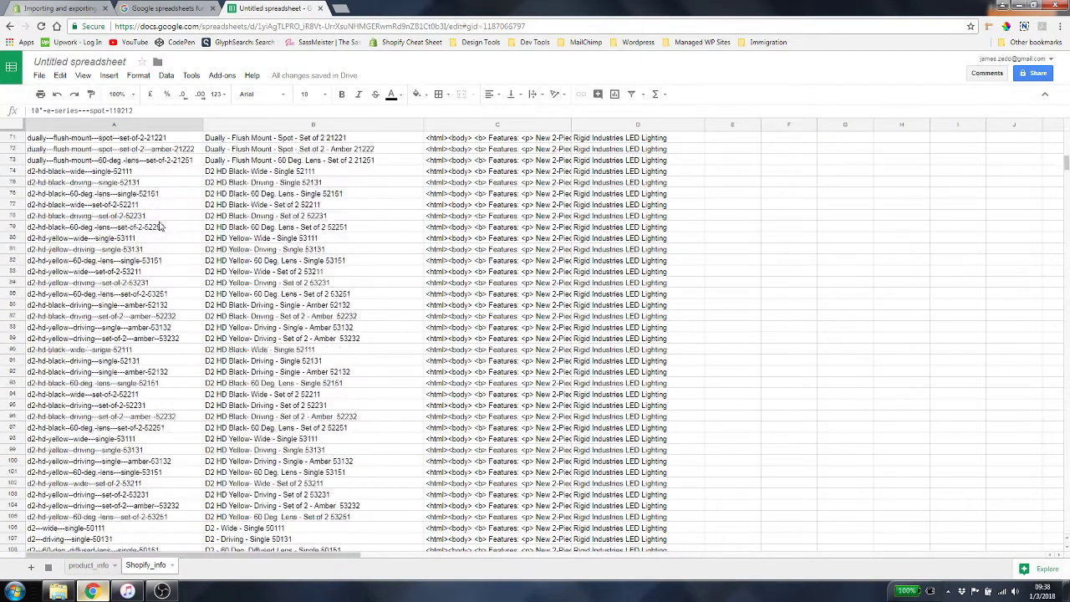
scroll(157, 235, "down", 20)
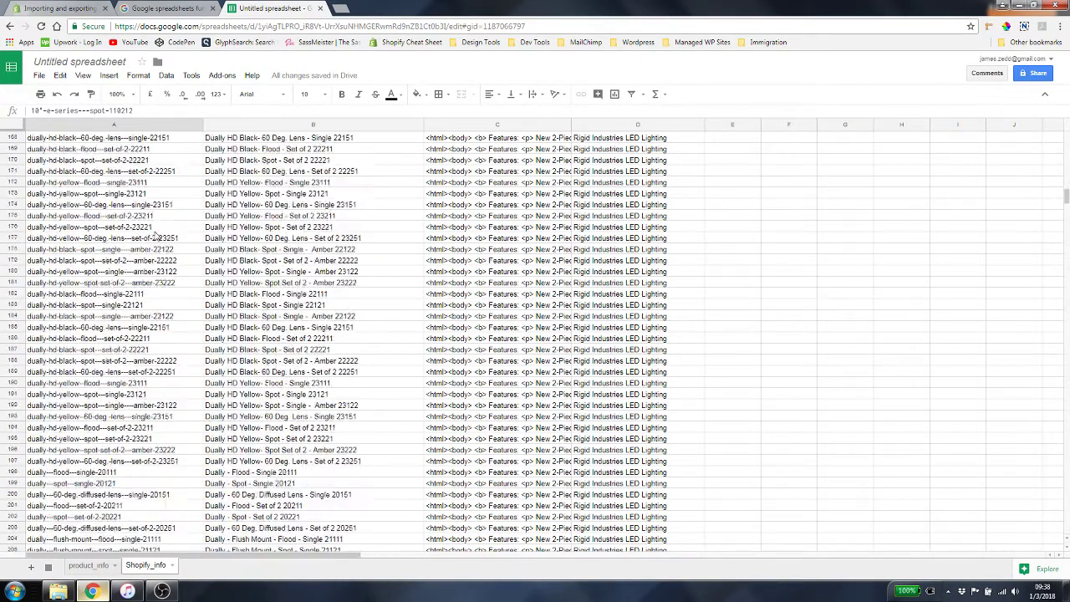
scroll(154, 238, "down", 20)
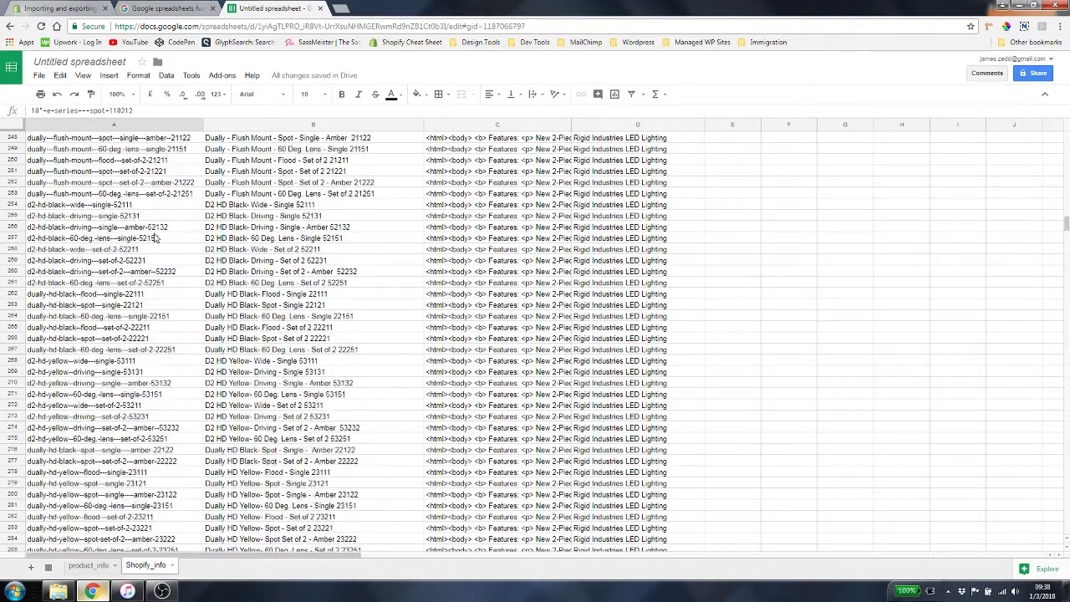
scroll(154, 235, "down", 20)
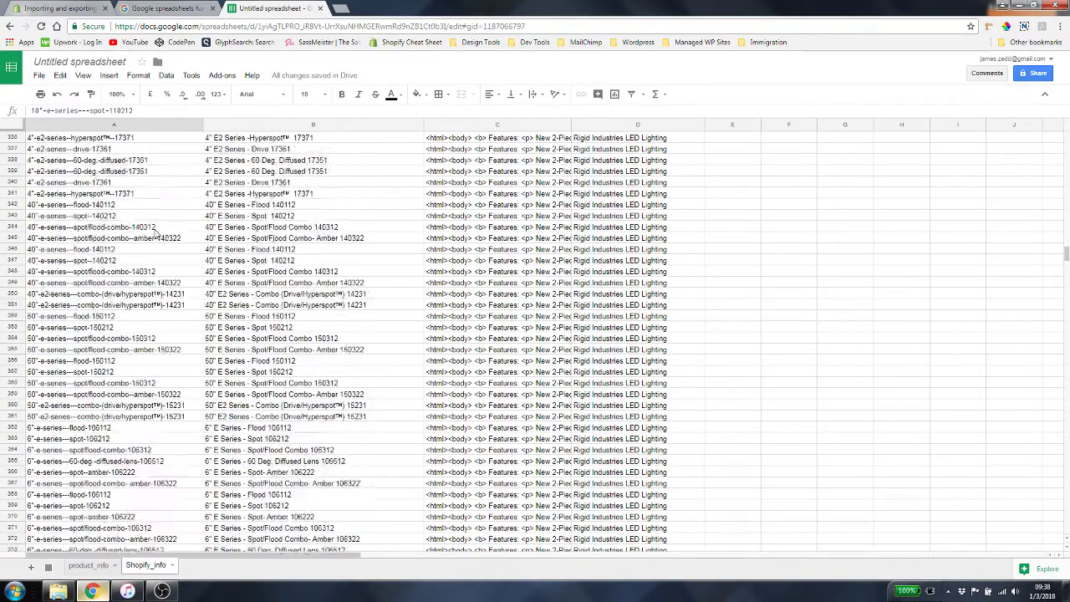
scroll(155, 235, "down", 17)
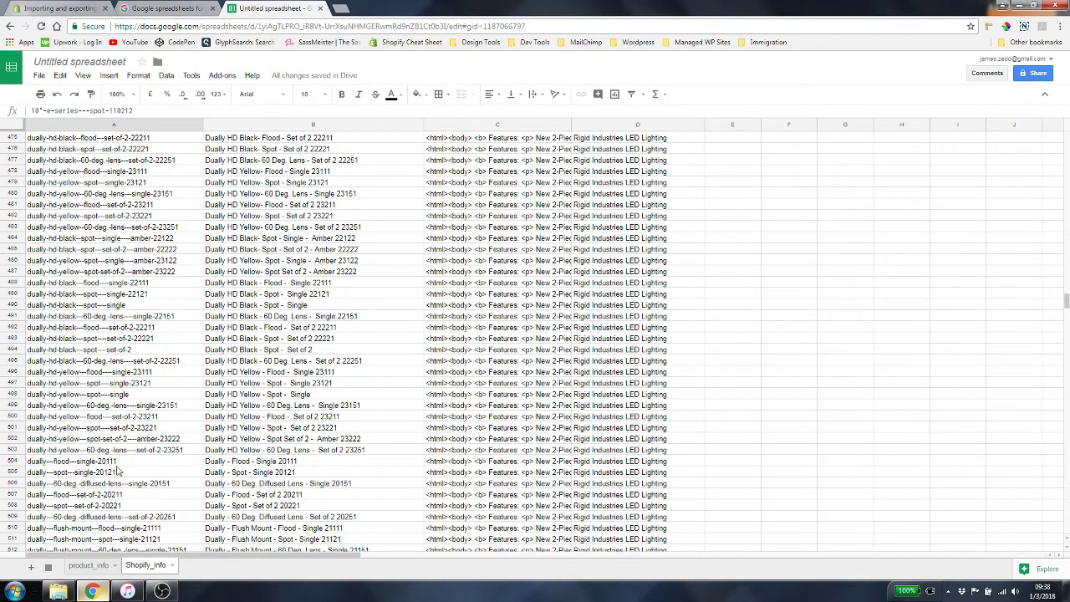
scroll(134, 476, "up", 20)
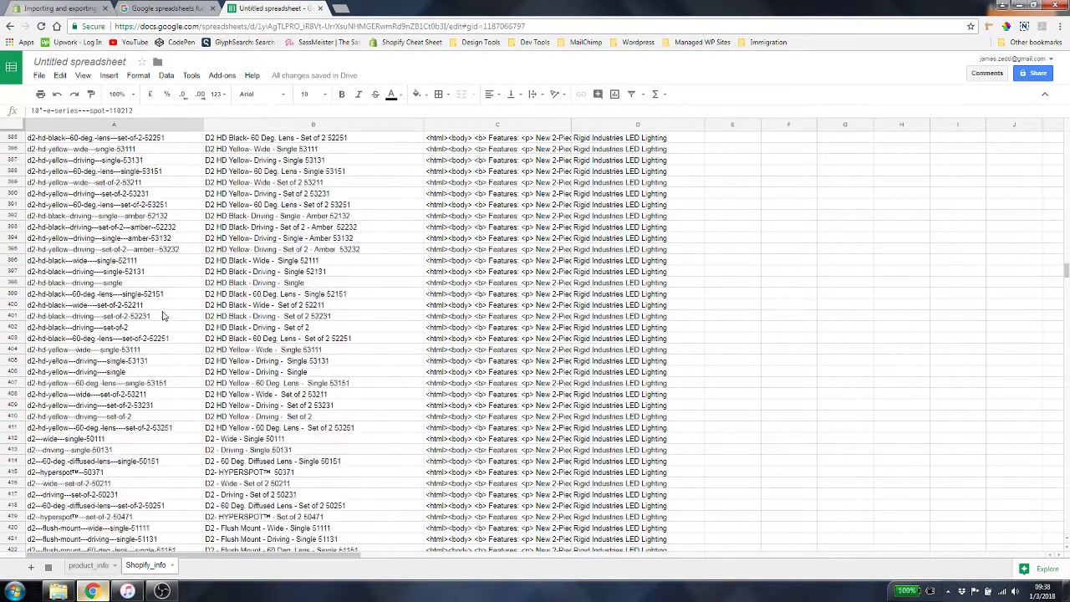
scroll(162, 291, "up", 20)
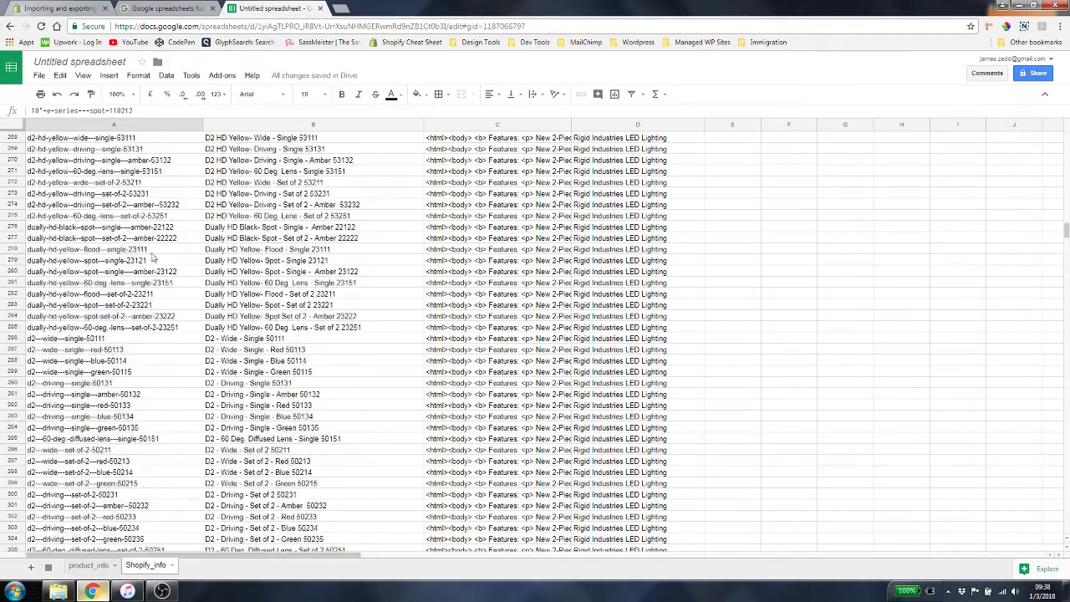
scroll(153, 241, "up", 20)
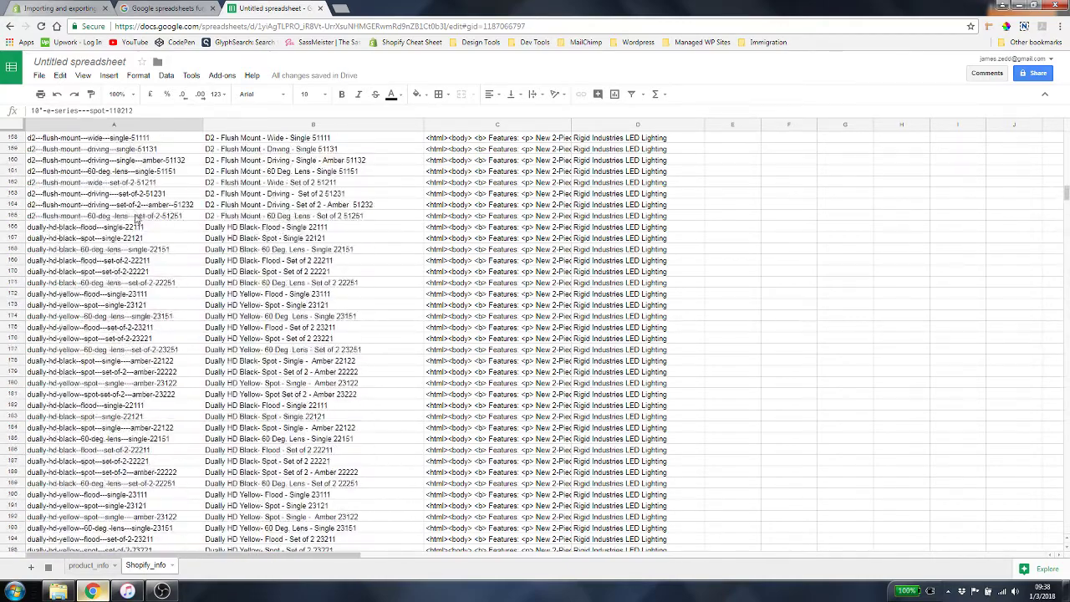
scroll(141, 188, "up", 19)
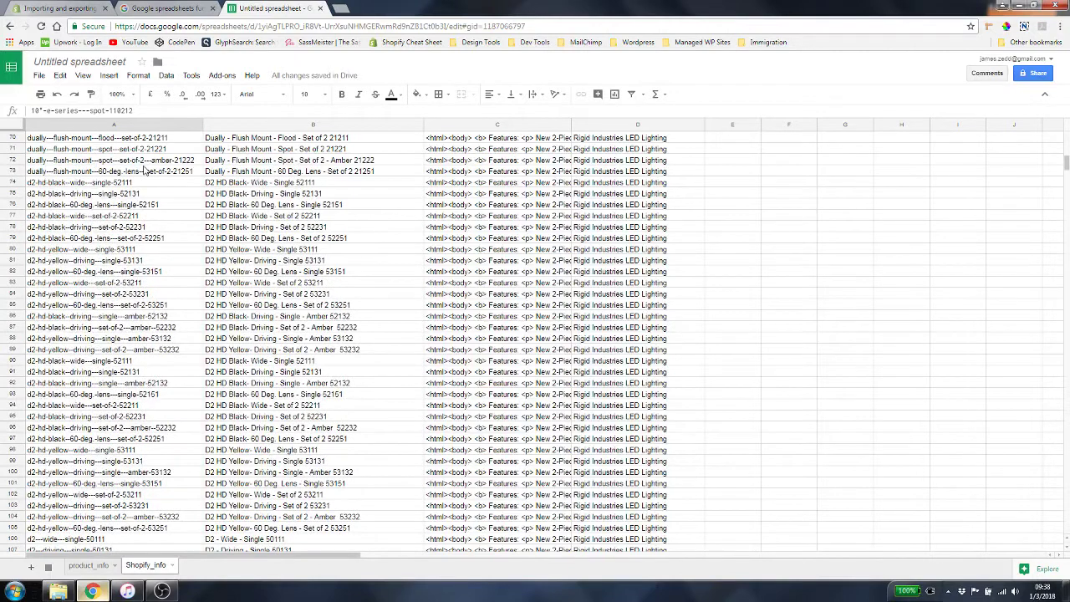
key("ctrl+Home")
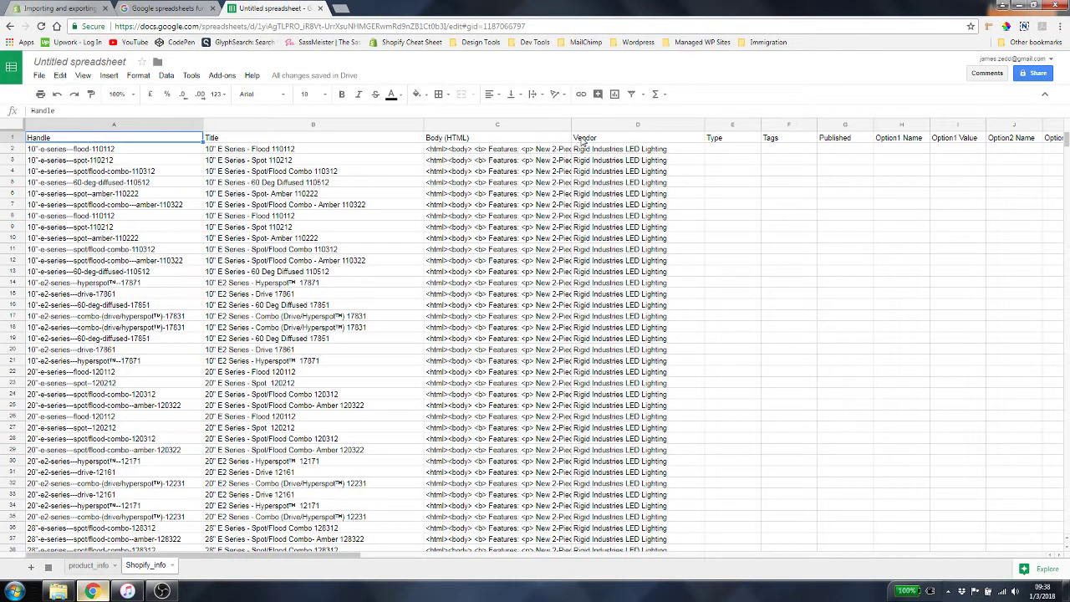
left_click(723, 154)
left_click(83, 567)
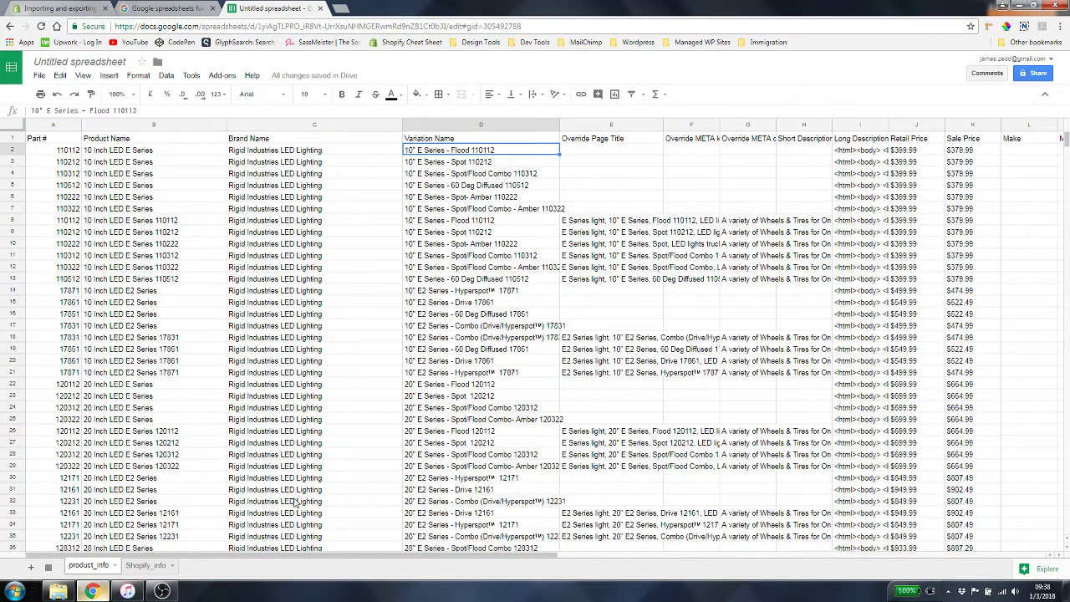
left_click(146, 567)
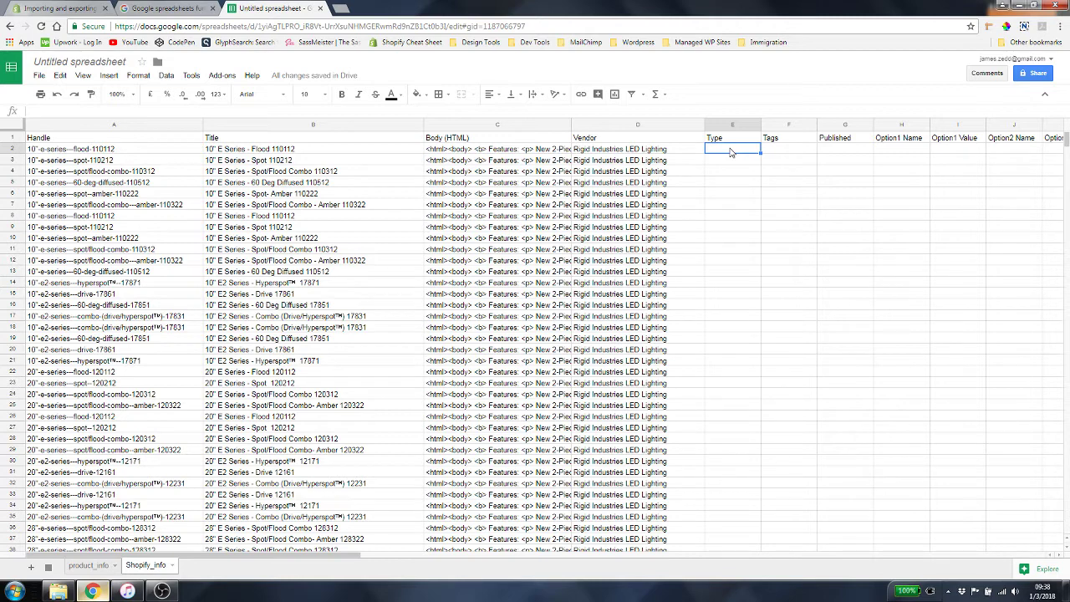
Enter =ARRAYFORMULA("LED Lighting") in E2 under Type and reselect E2 to check it
type("=ARRAY")
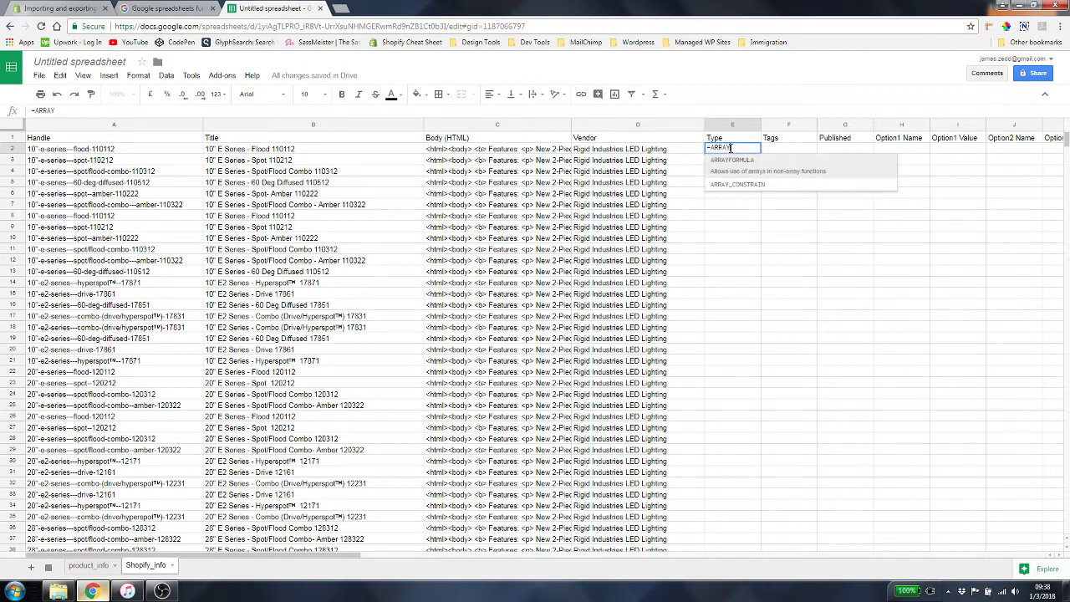
type("Formu")
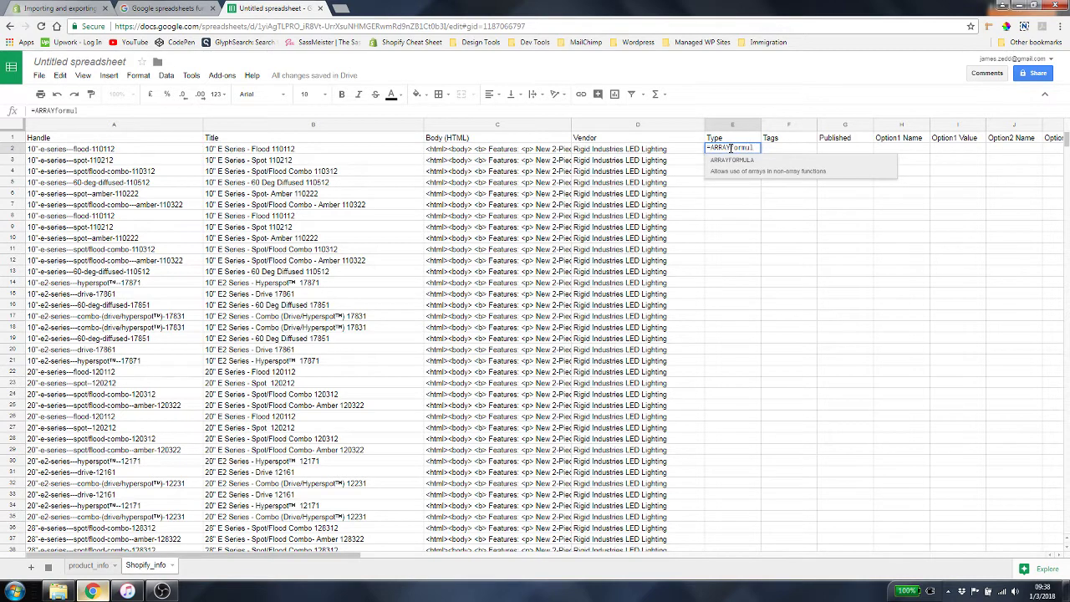
type("l")
left_click(742, 171)
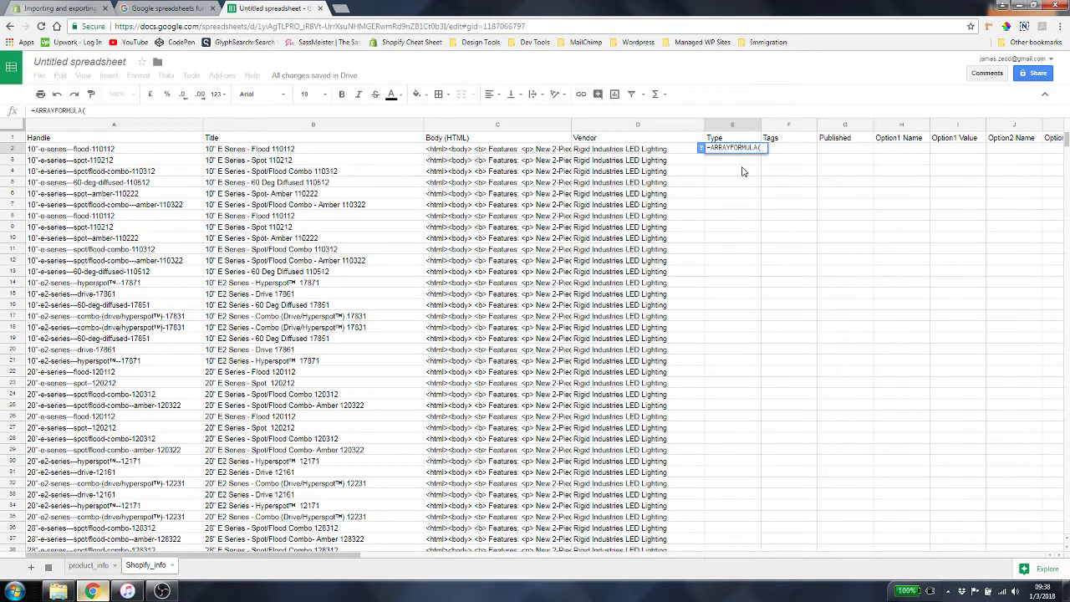
left_click(97, 110)
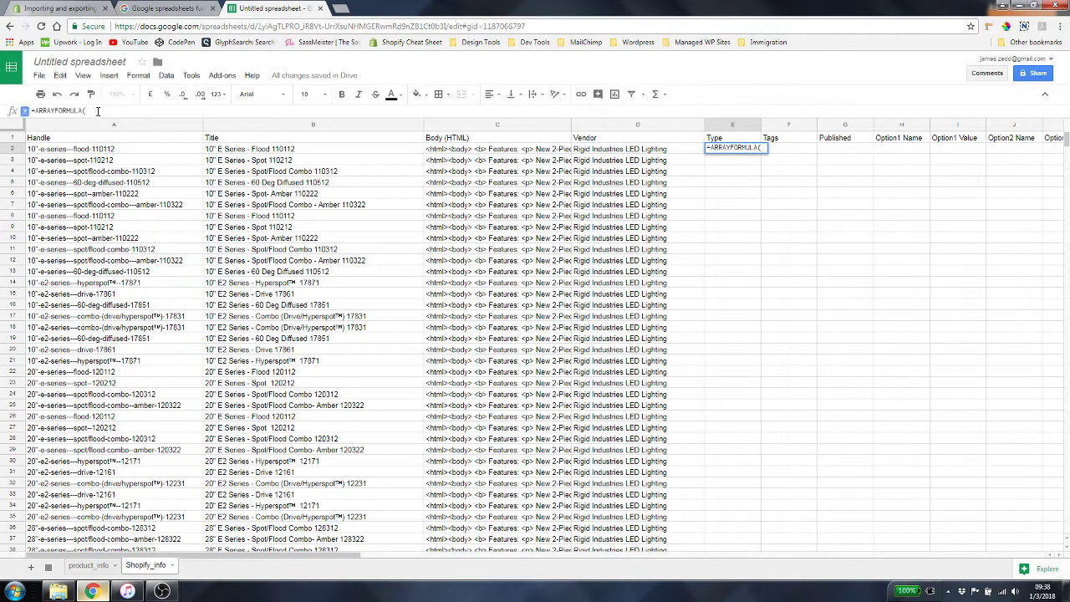
type("\"LED Lig")
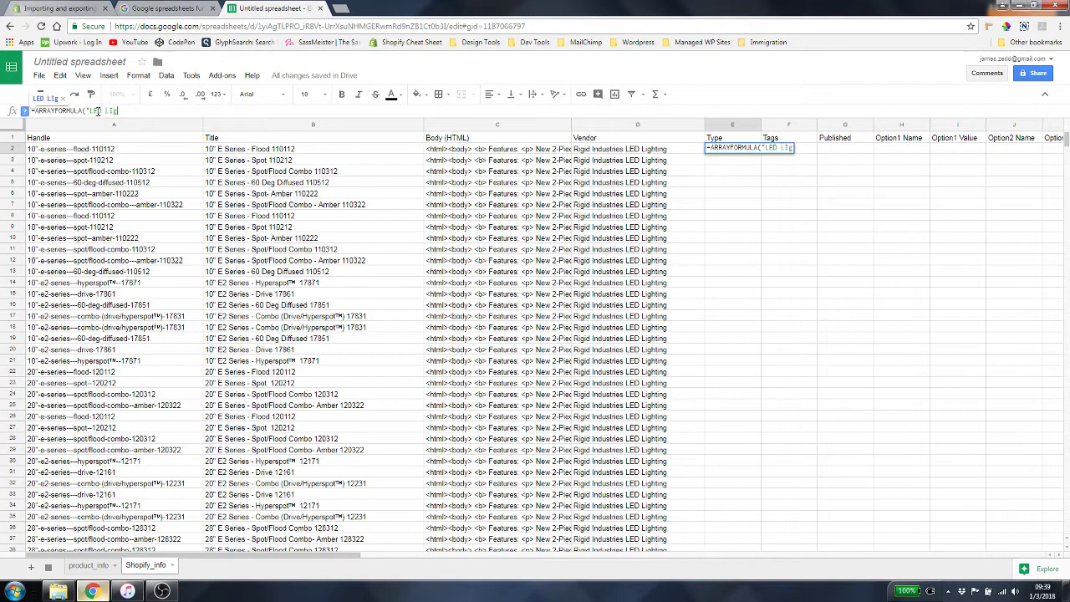
type("hting\")")
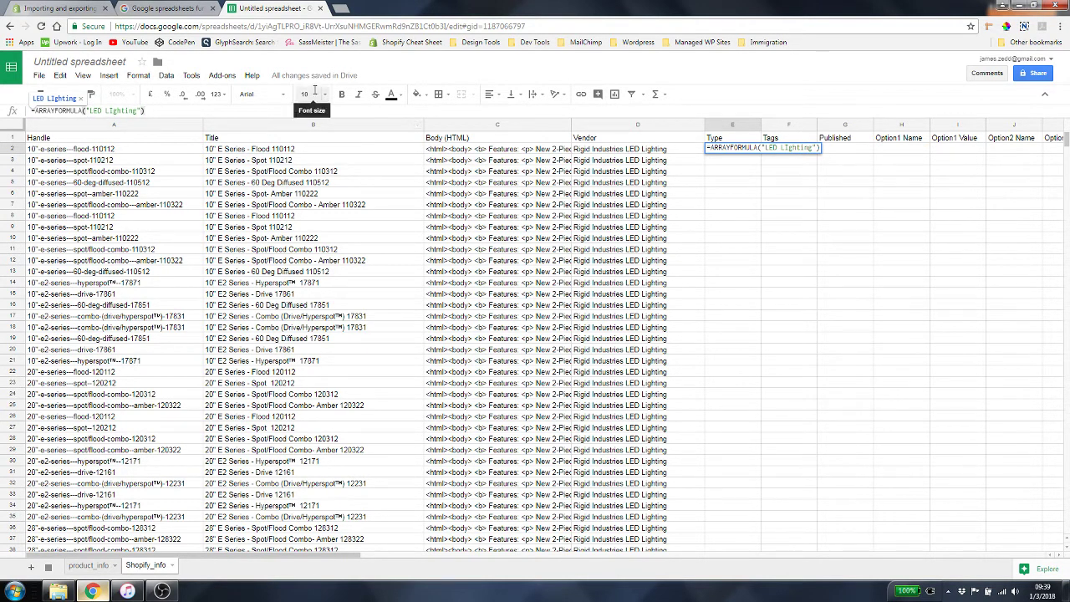
key("Return")
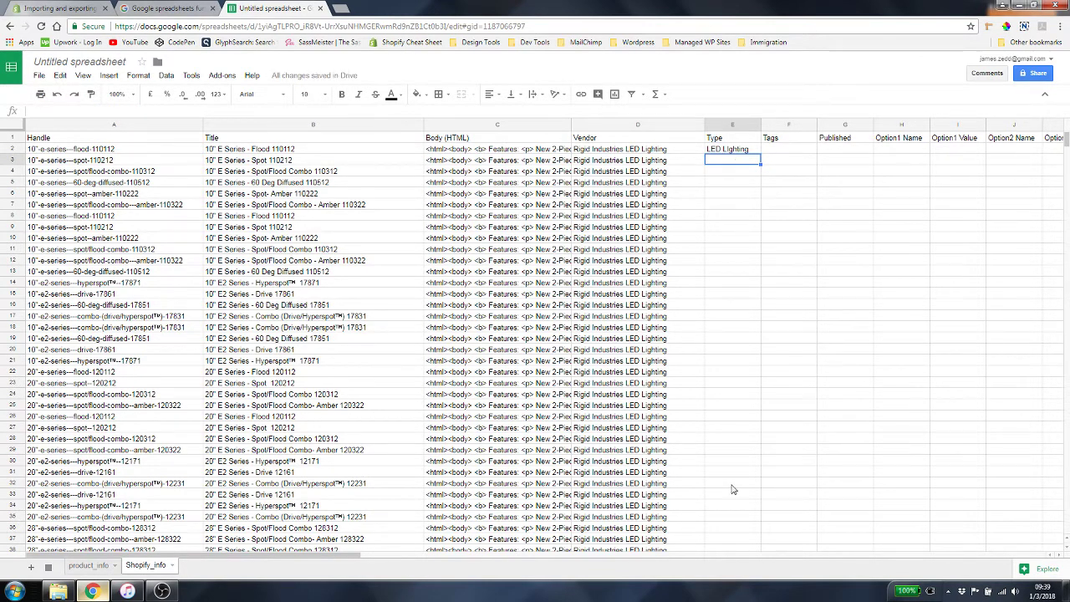
scroll(733, 489, "down", 5)
scroll(732, 489, "up", 5)
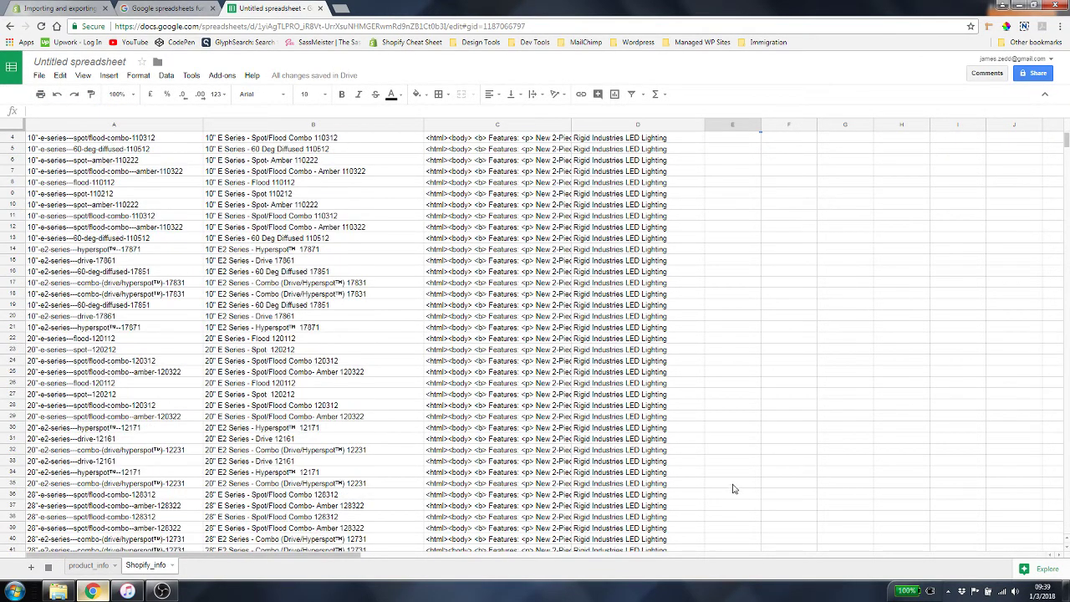
left_click(735, 152)
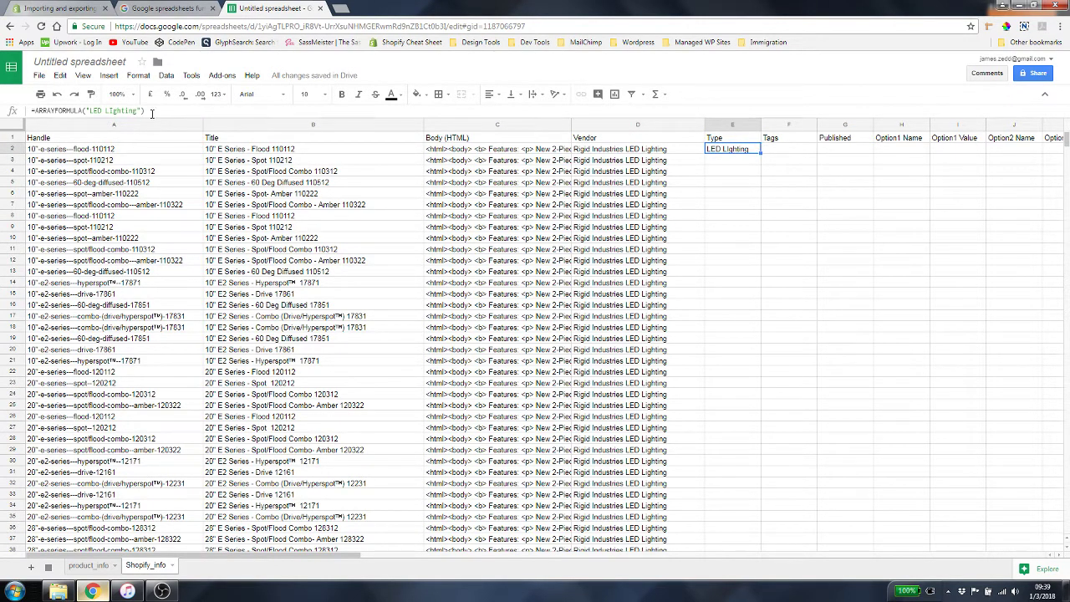
Replace E2's formula with the plain text LED Lighting
left_click_drag(147, 110, 3, 106)
type("LED")
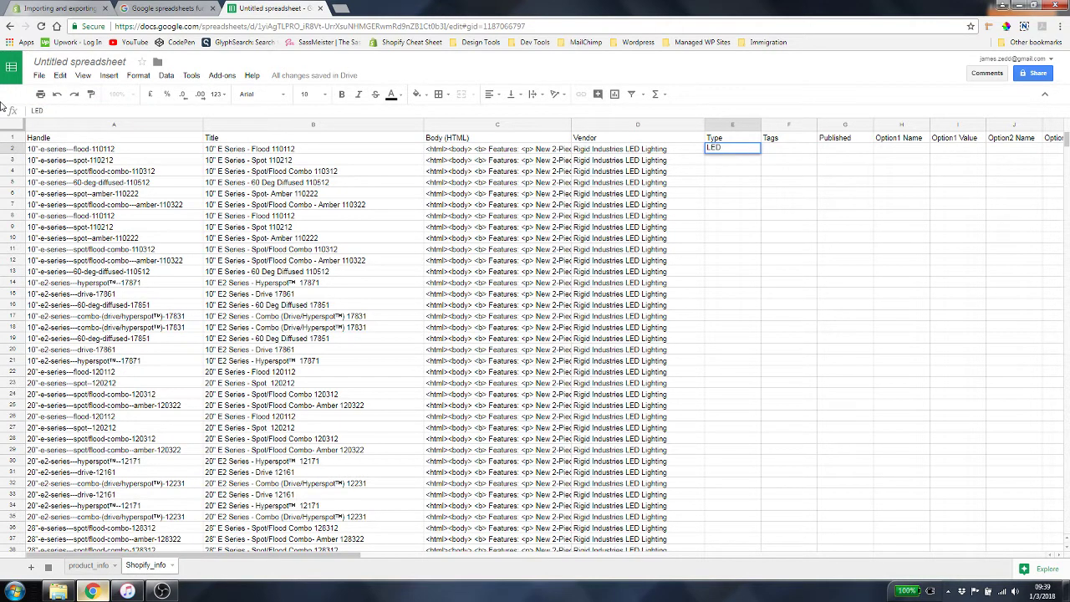
type(" Lighting")
key("Return")
Select the Type column from E2 to row 667 and fill it with LED Lighting
key("Up")
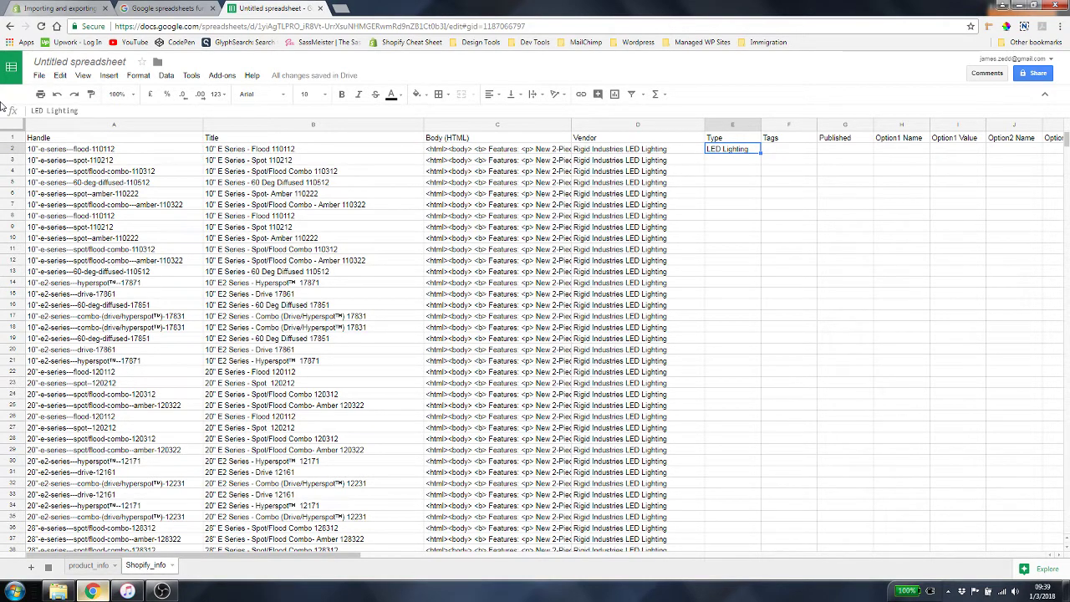
key("ctrl+shift+Down")
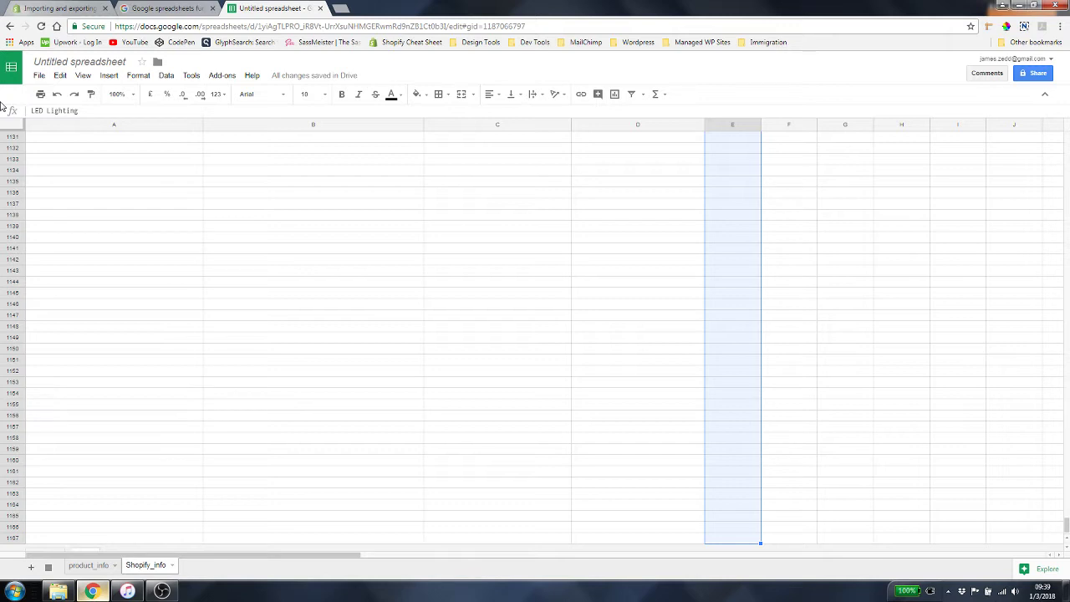
key("Up")
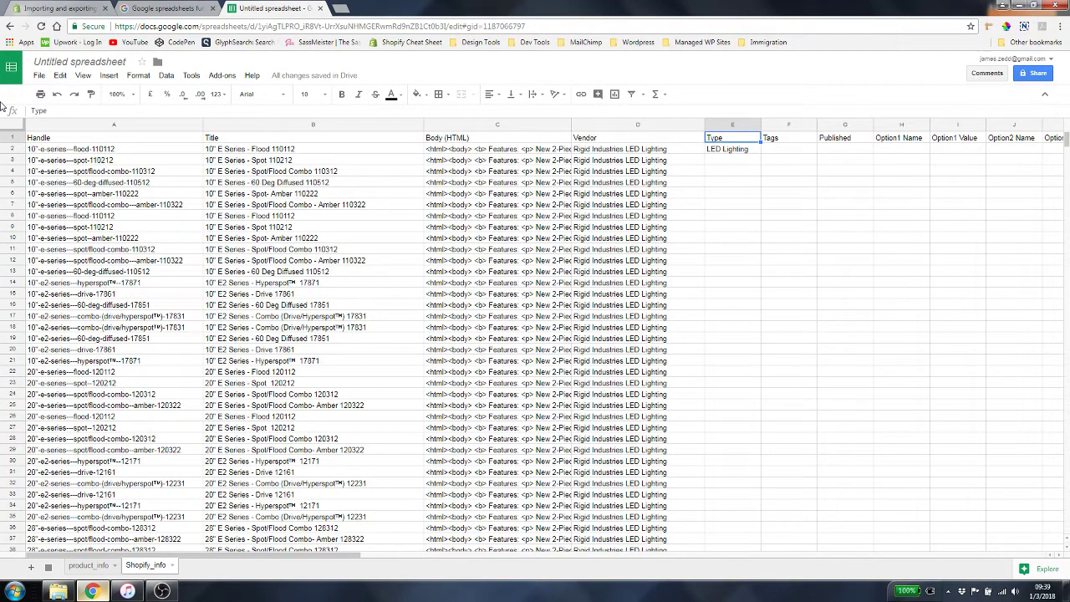
key("Down")
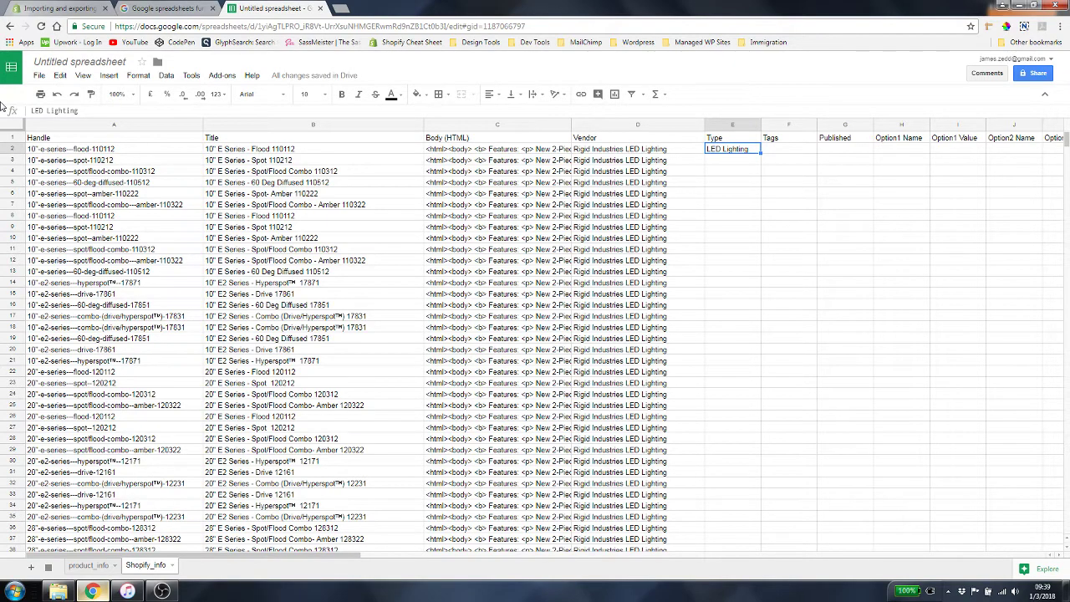
key("shift+Down")
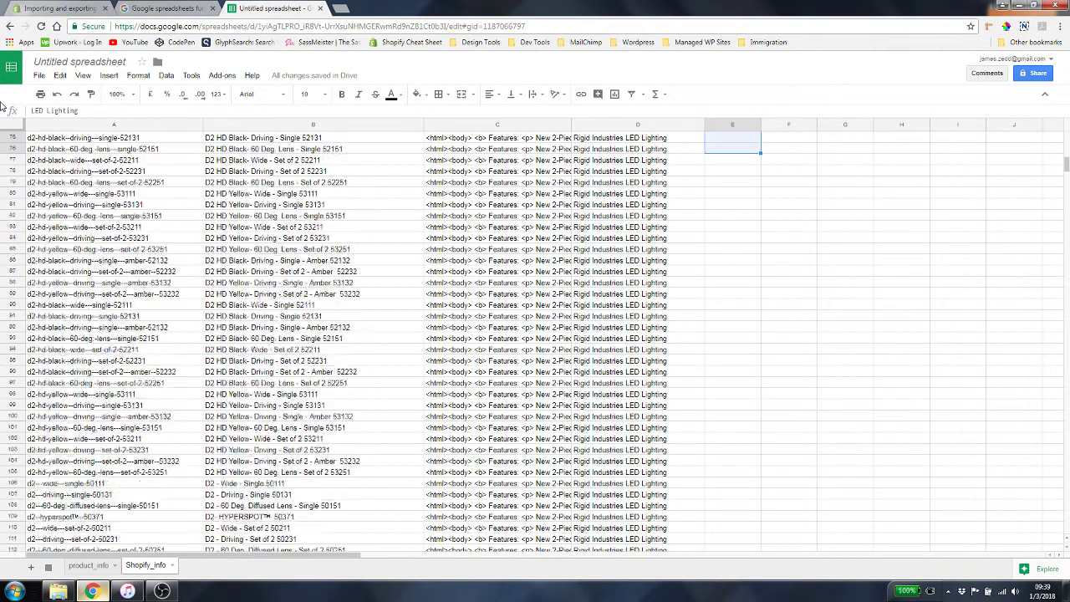
key("shift+Down")
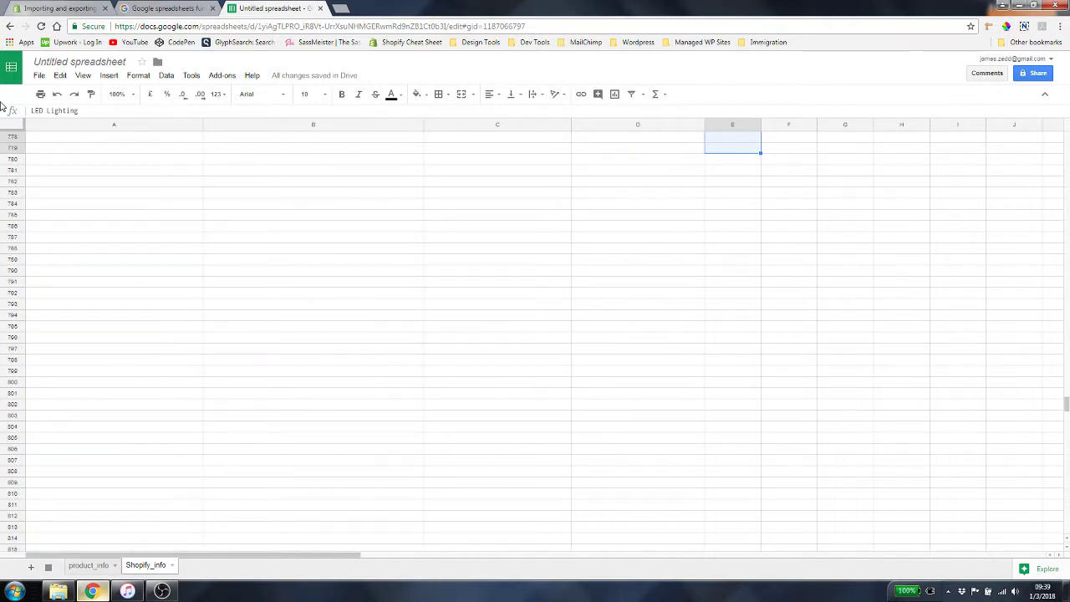
key("shift+Up")
key("shift+Up")
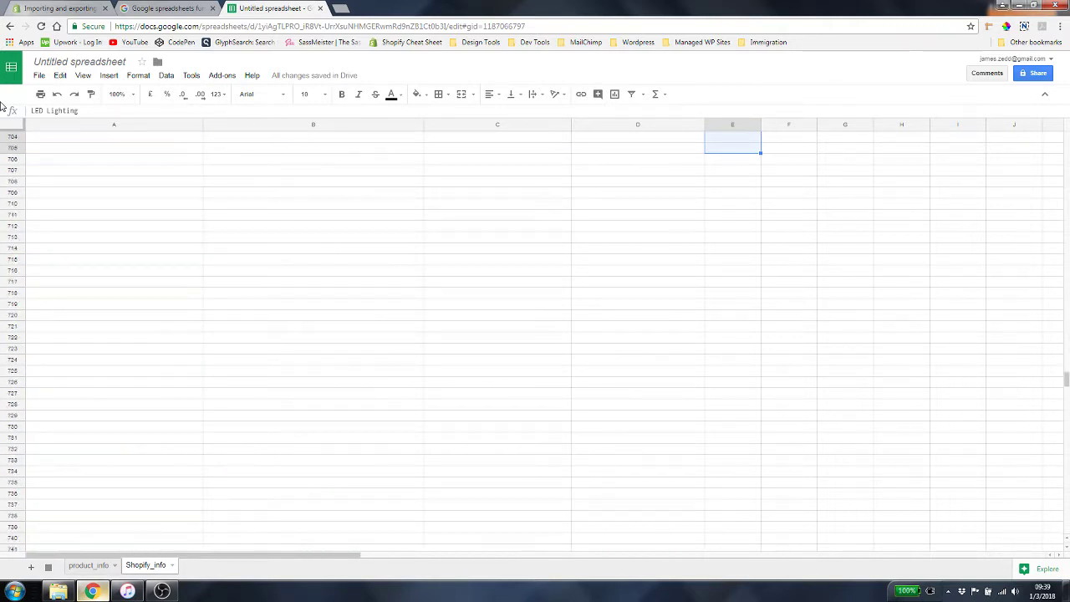
key("shift+Up")
key("shift+Up")
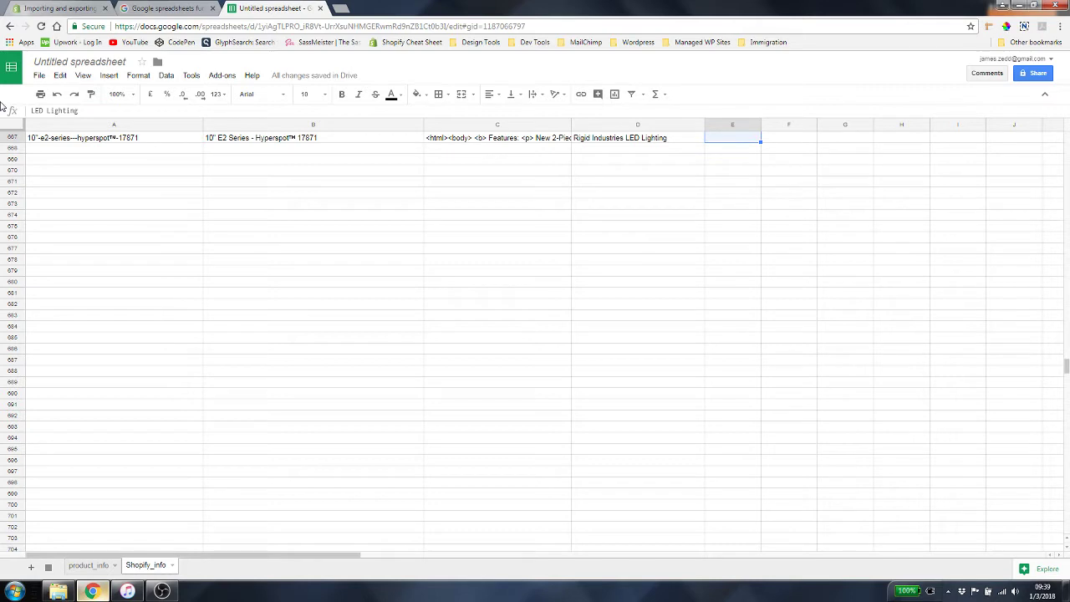
key("shift+Up")
key("shift+Up")
key("shift+Up")
key("shift+Up")
key("shift+Up")
key("shift+Up")
key("shift+Up")
key("shift+Up")
key("shift+Up")
key("shift+Up")
key("shift+Up")
key("shift+Up")
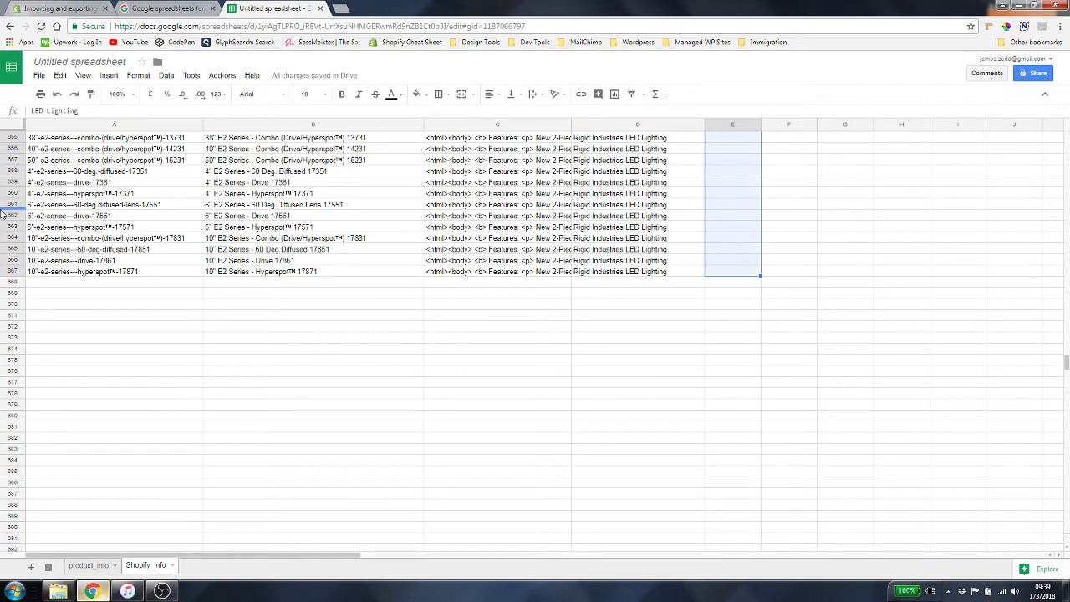
type("LED Lighting")
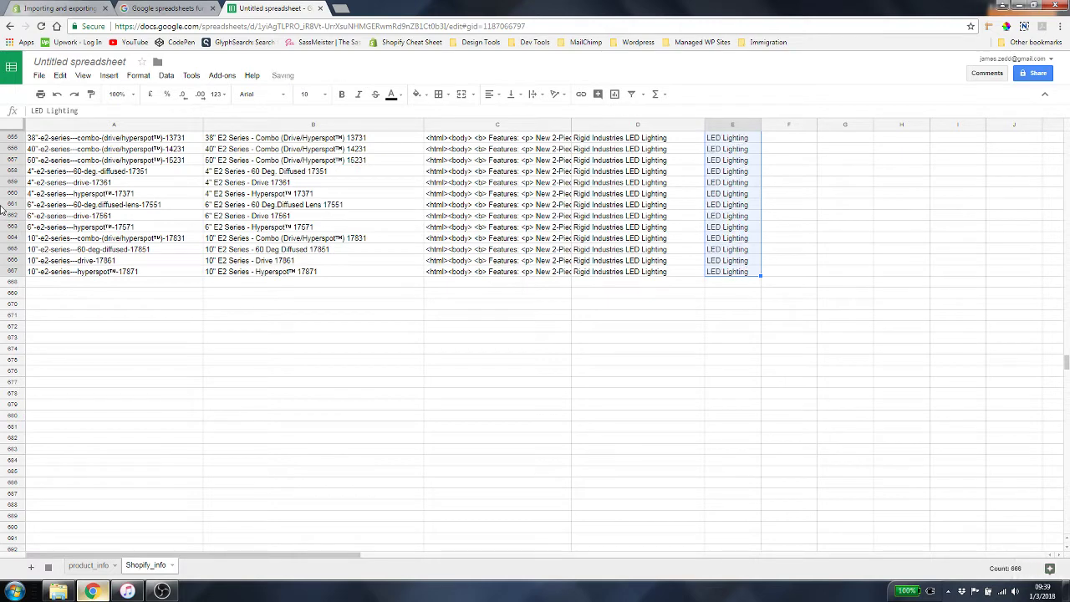
scroll(710, 306, "up", 5)
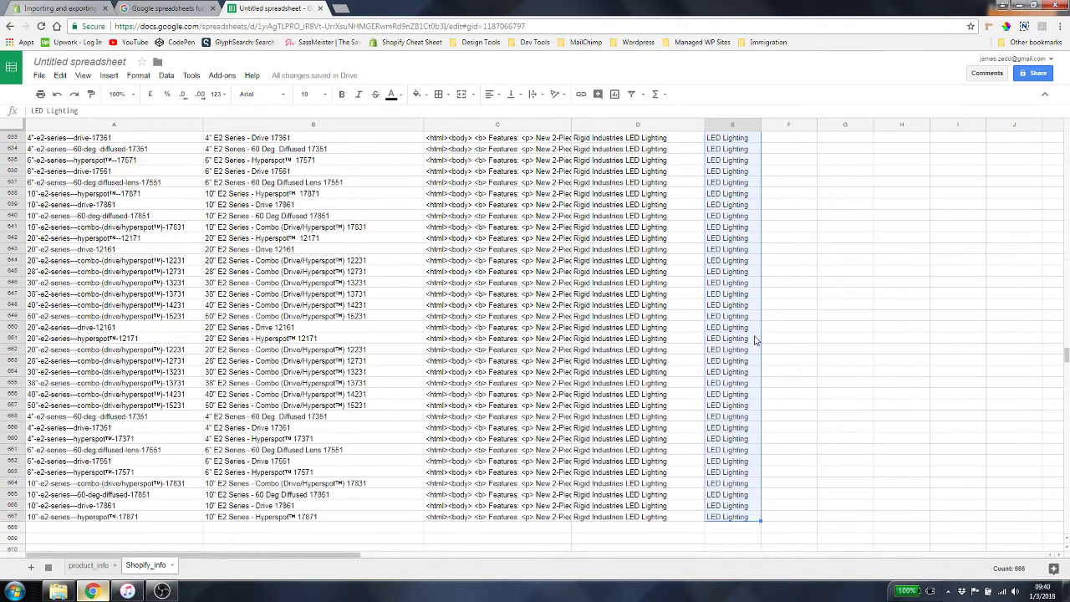
left_click_drag(1065, 359, 1068, 71)
scroll(1059, 391, "up", 8)
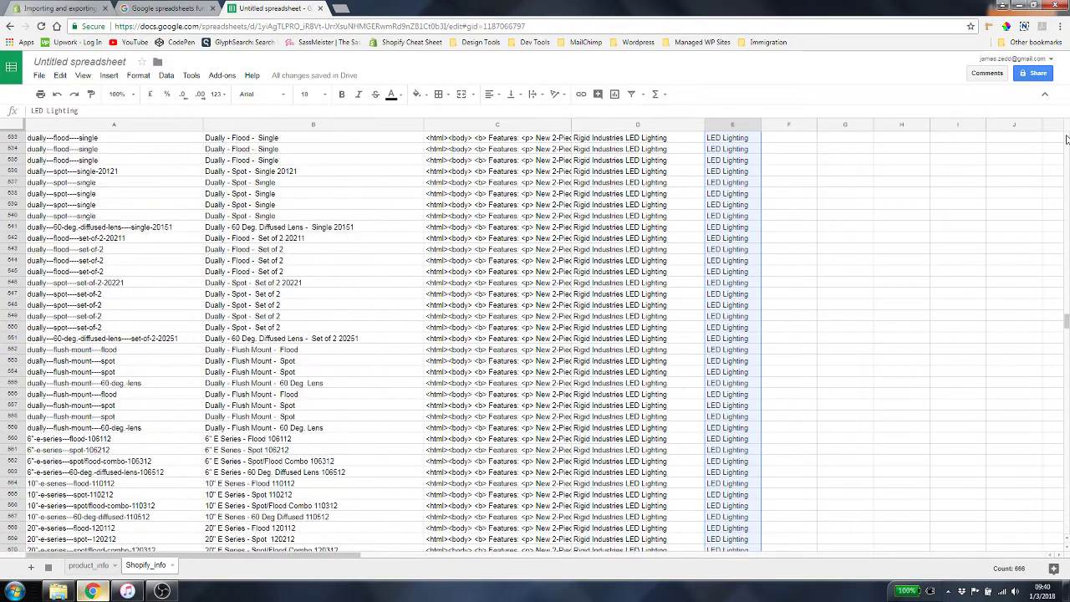
left_click_drag(1065, 313, 1067, 133)
left_click(724, 153)
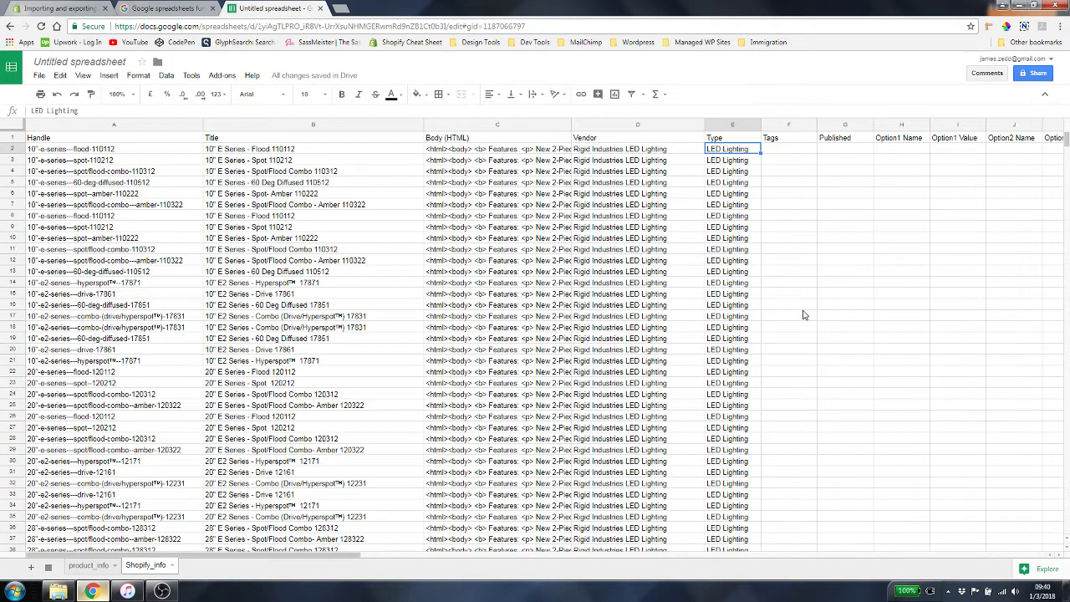
Widen the Tags column and switch to the product_info sheet
left_click(800, 152)
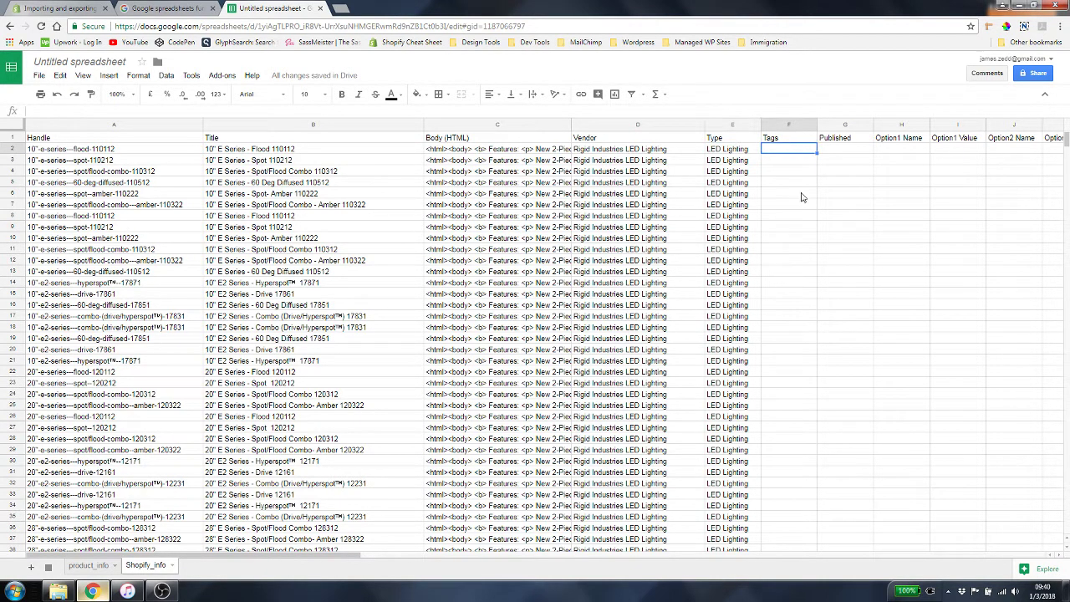
left_click_drag(817, 124, 915, 125)
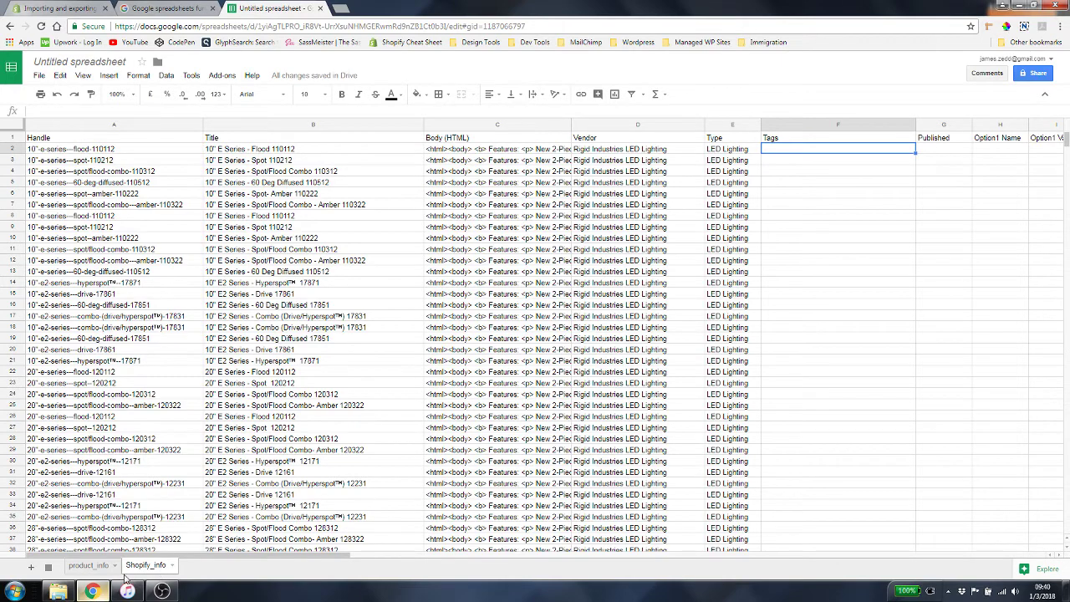
left_click(91, 566)
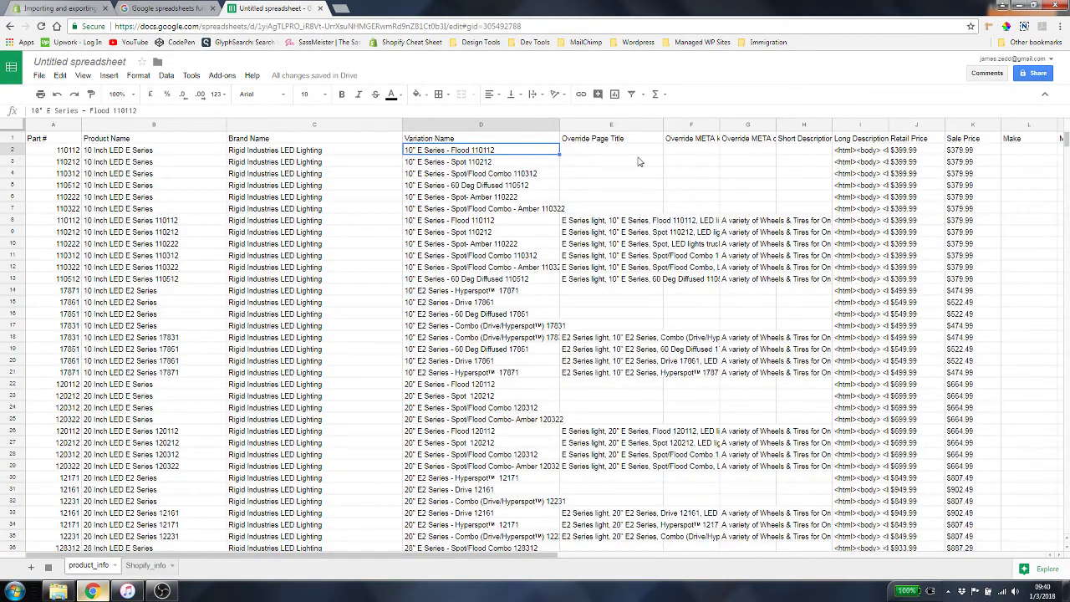
Inspect the Override Page Title entries in column E down the product rows
left_click(596, 221)
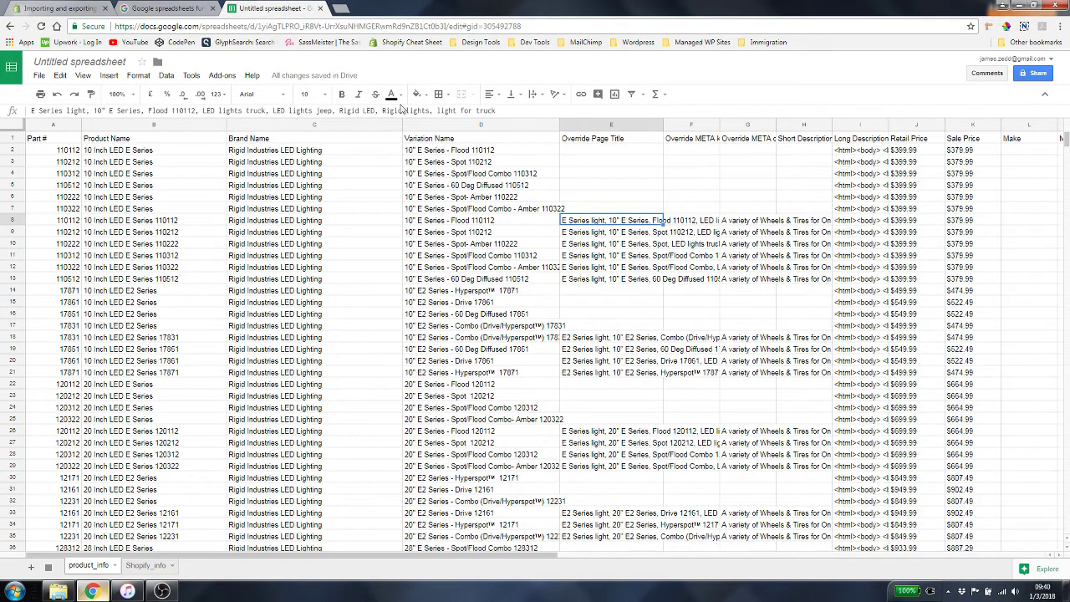
left_click(704, 126)
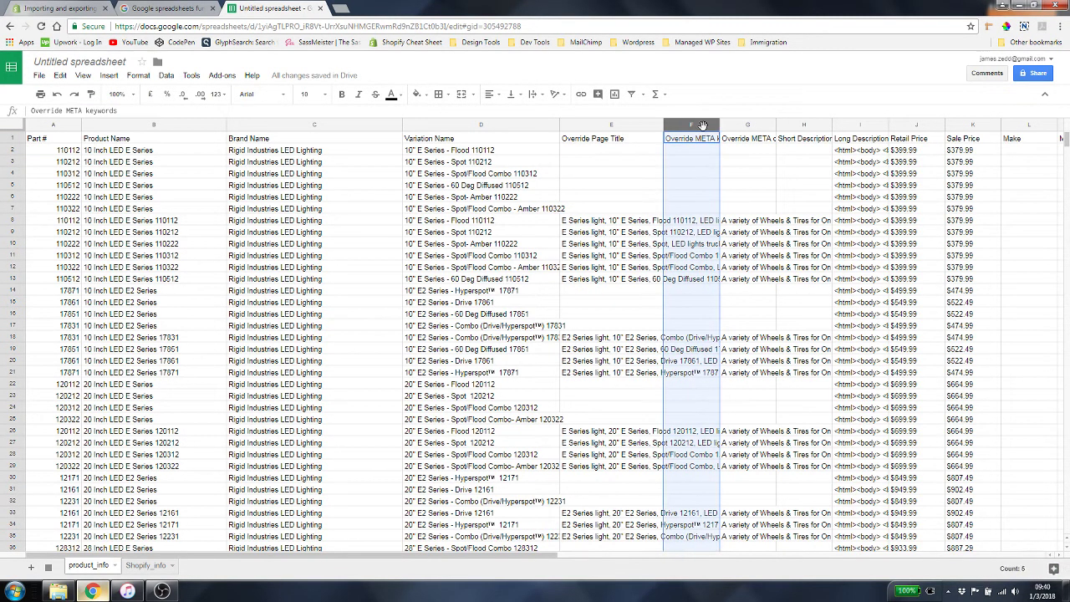
left_click(596, 219)
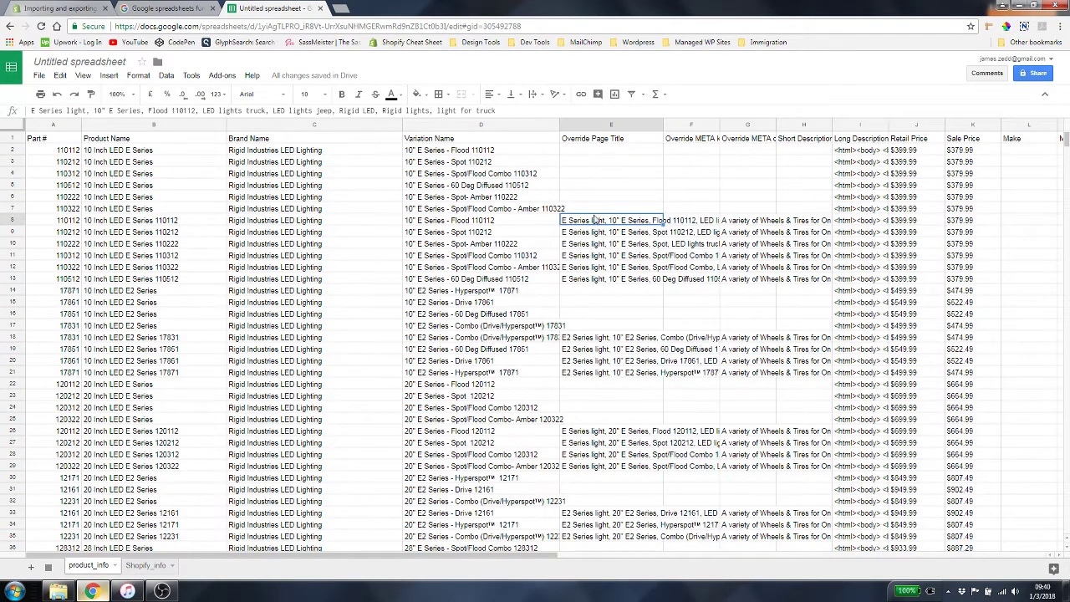
scroll(607, 450, "down", 3)
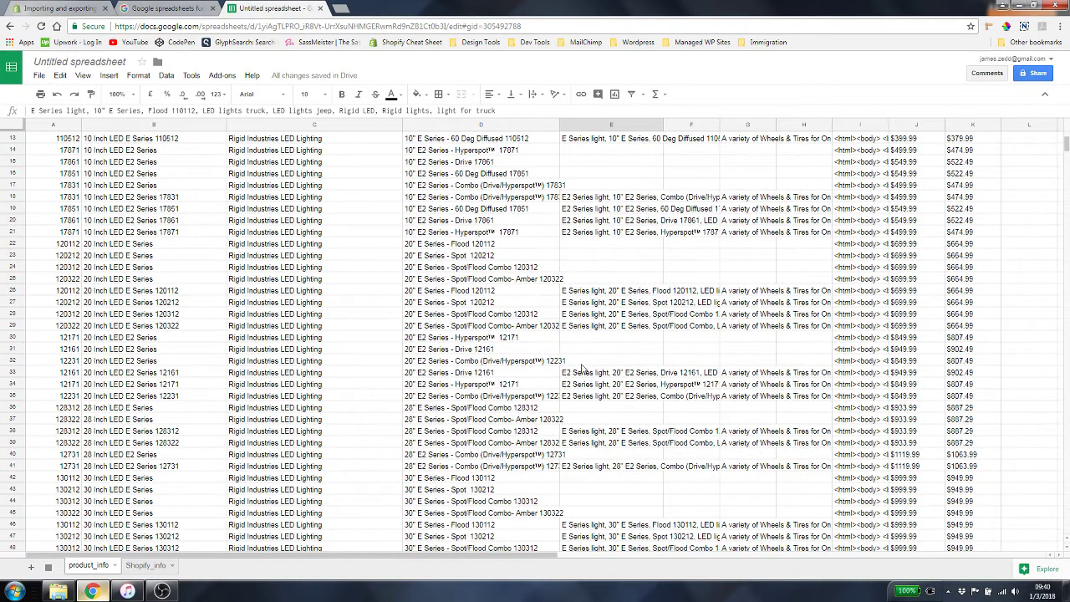
scroll(583, 371, "down", 5)
scroll(583, 374, "down", 2)
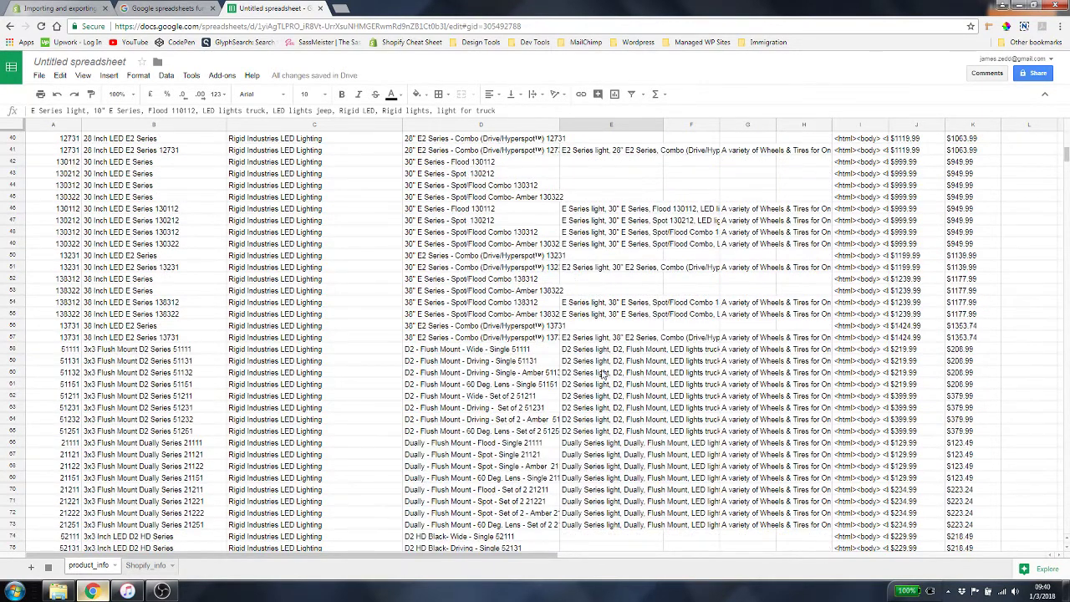
scroll(605, 457, "down", 4)
scroll(597, 443, "down", 1)
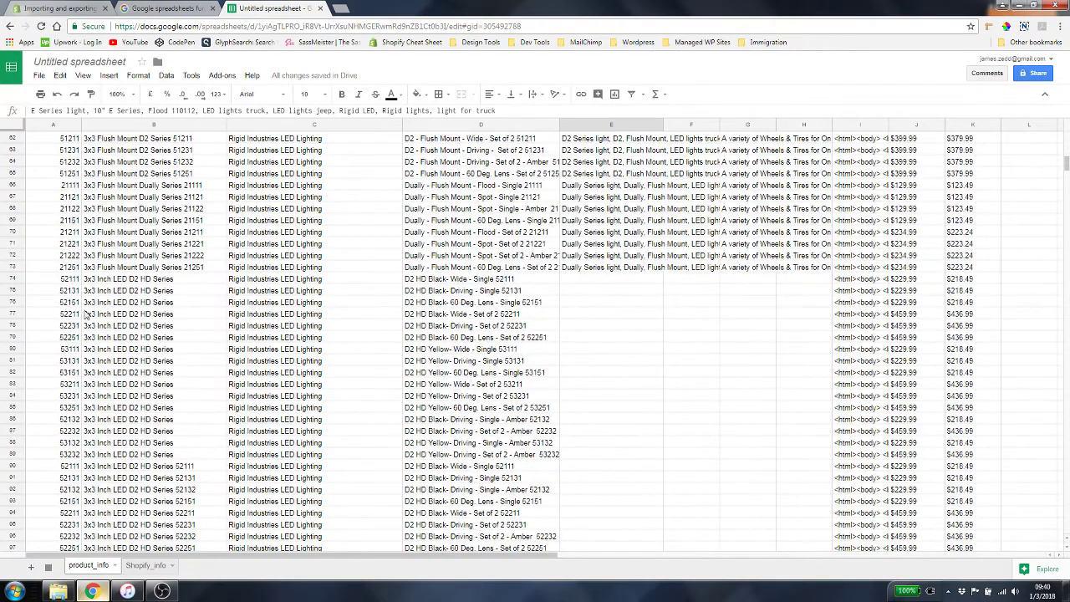
scroll(586, 346, "up", 12)
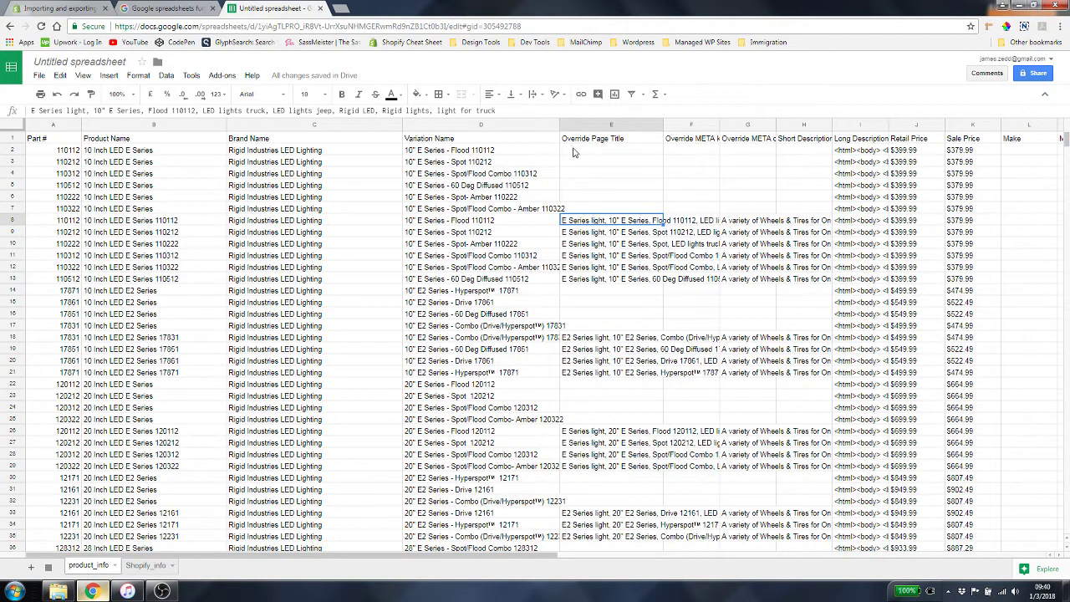
left_click(573, 151)
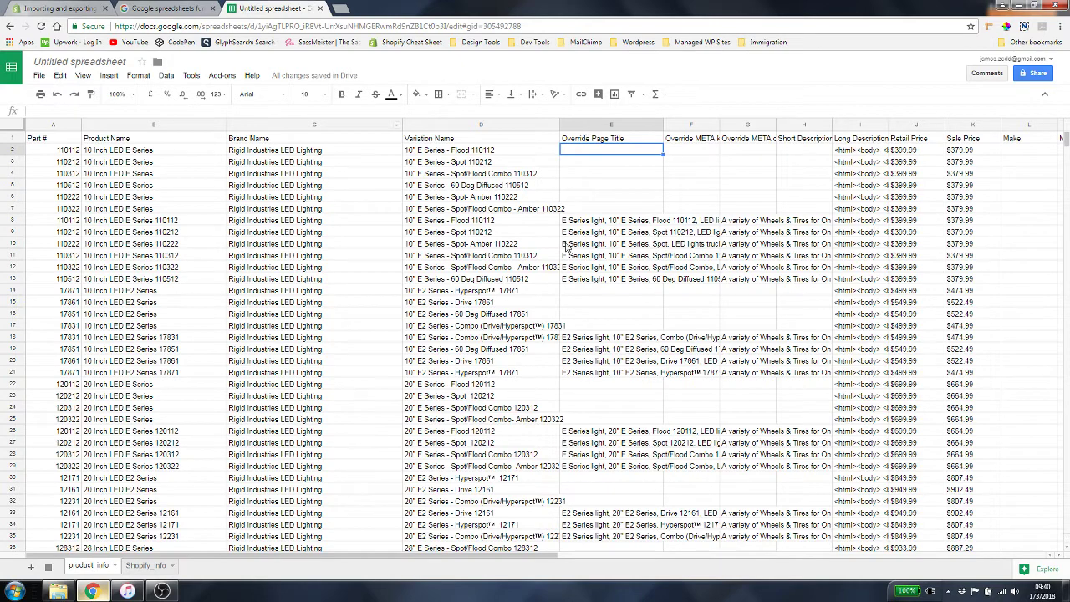
Put =ARRAYFORMULA(product_info!F2:F) in F2 so Tags pulls each product's keywords
left_click(136, 567)
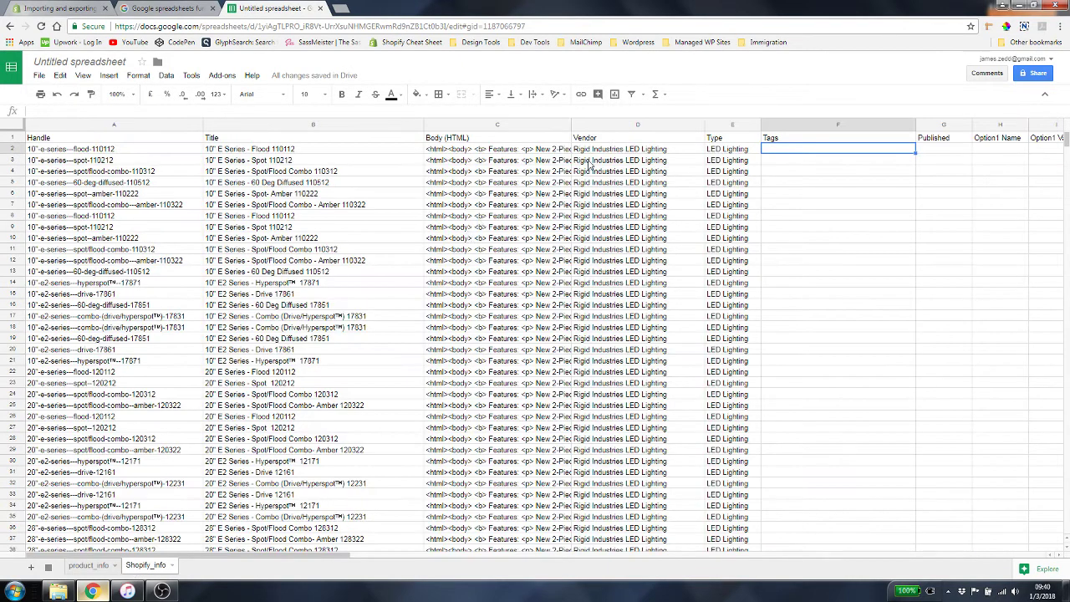
type("=")
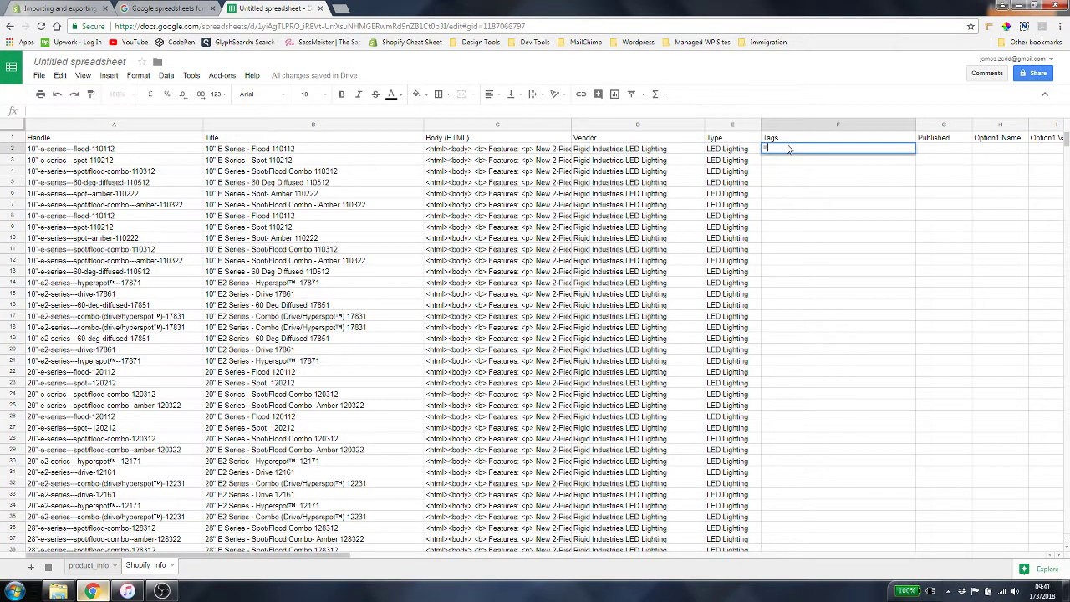
type("ARRAYFORMULA")
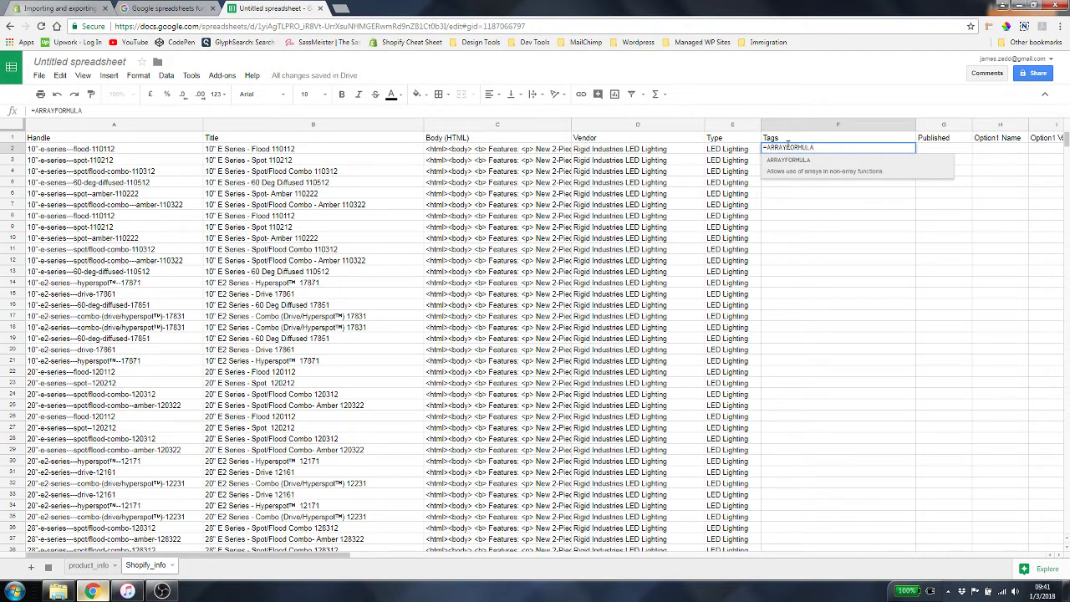
type("(")
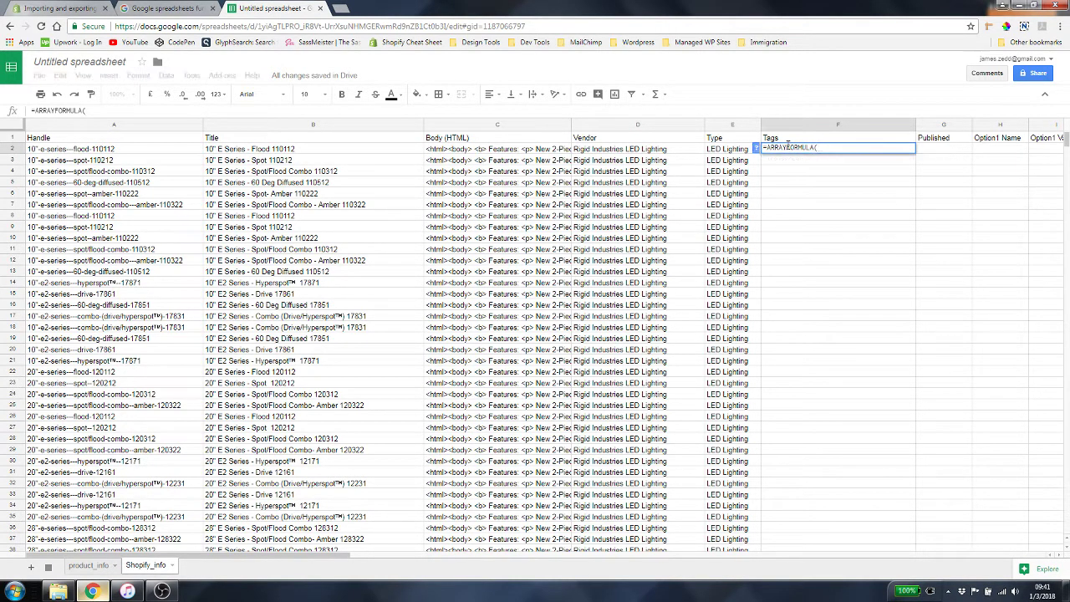
type("E2:E)")
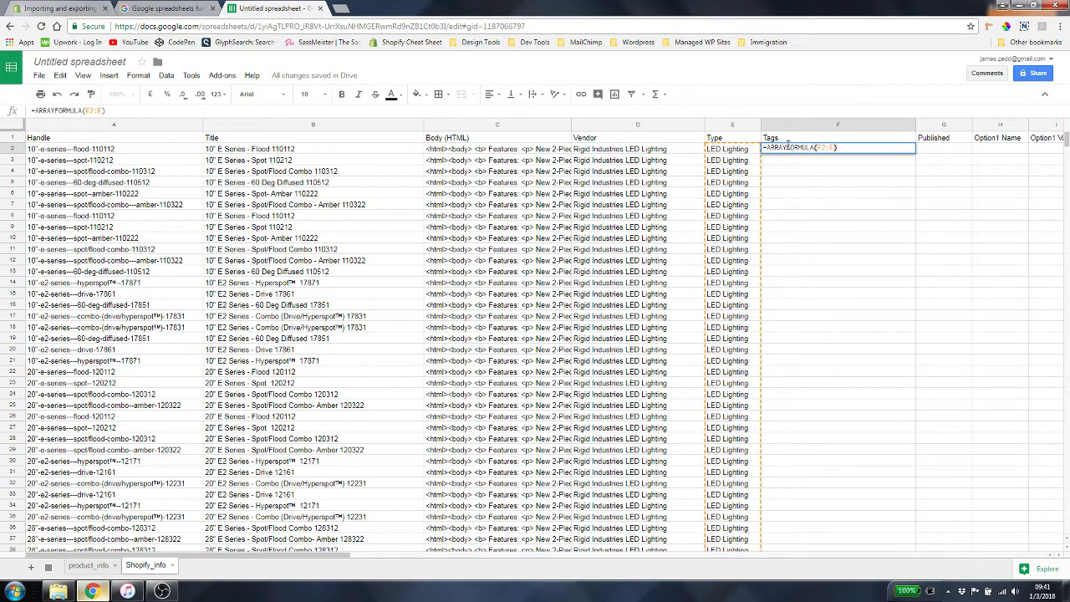
key("Return")
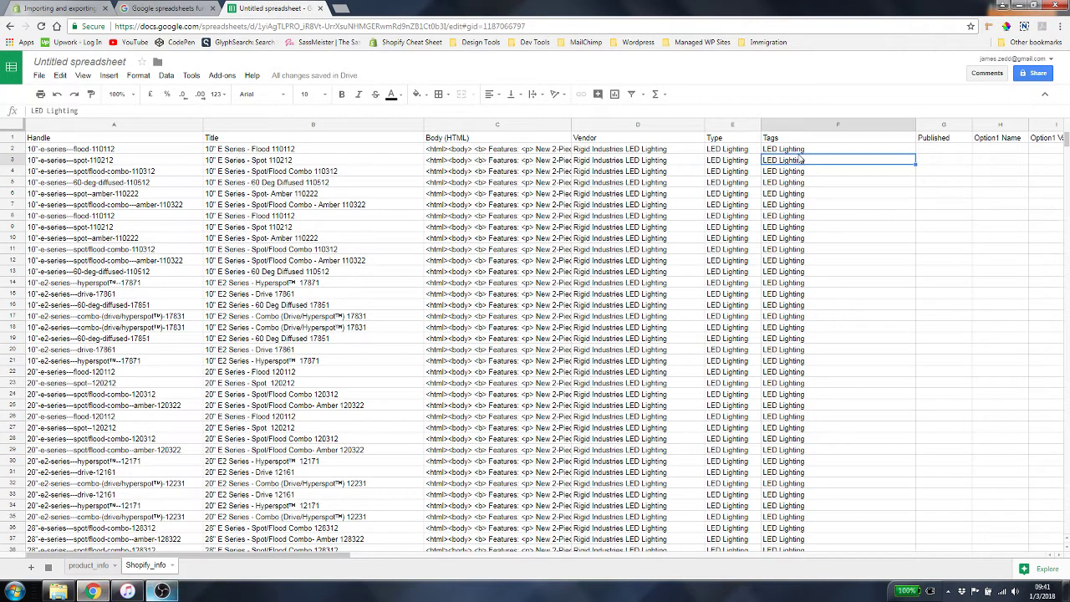
left_click(786, 151)
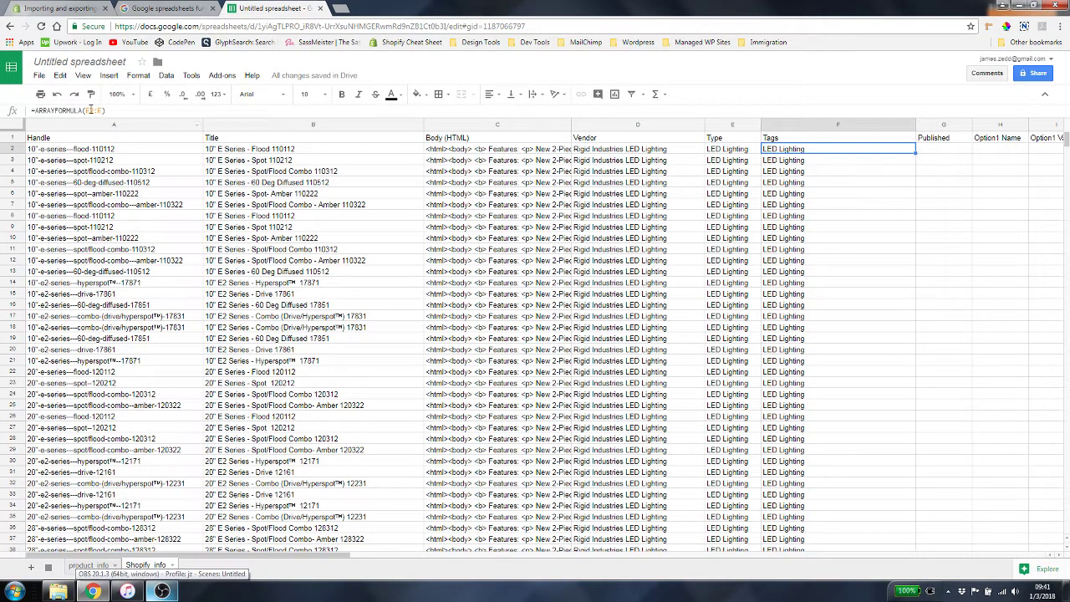
left_click(86, 109)
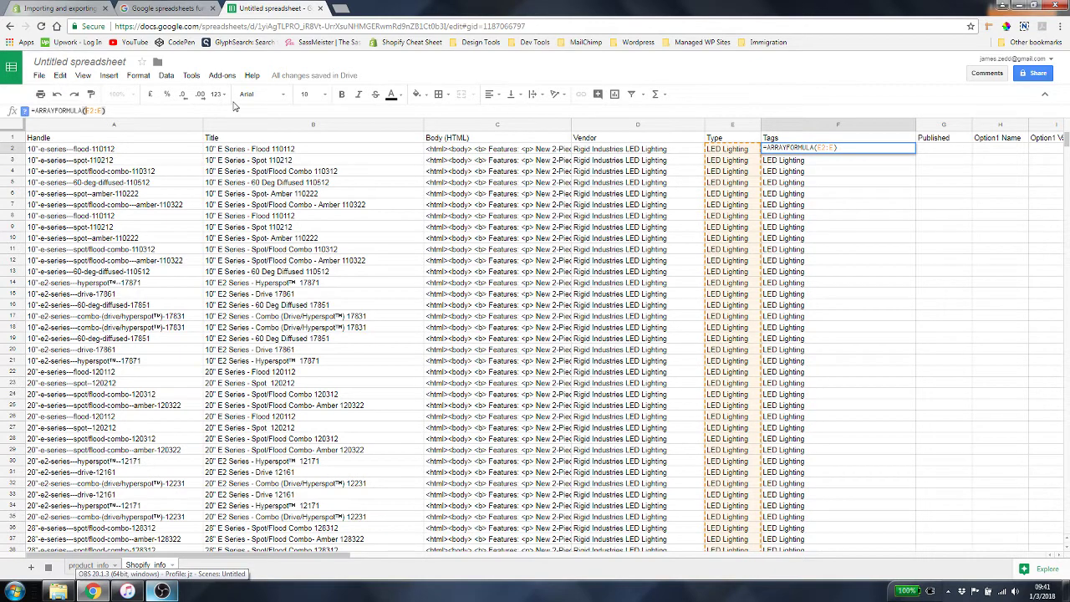
type("product_")
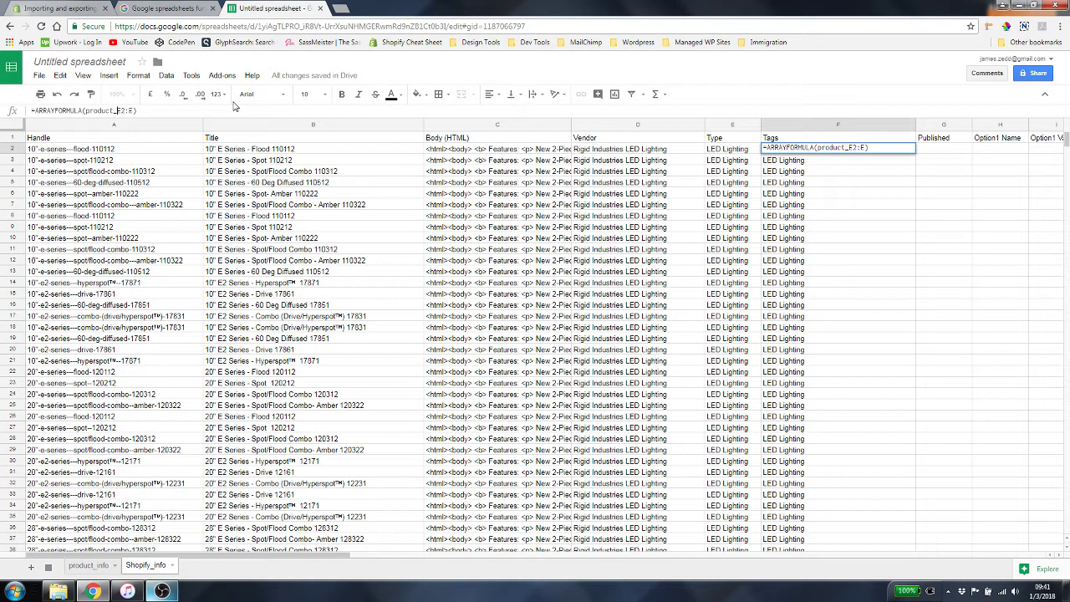
type("info!")
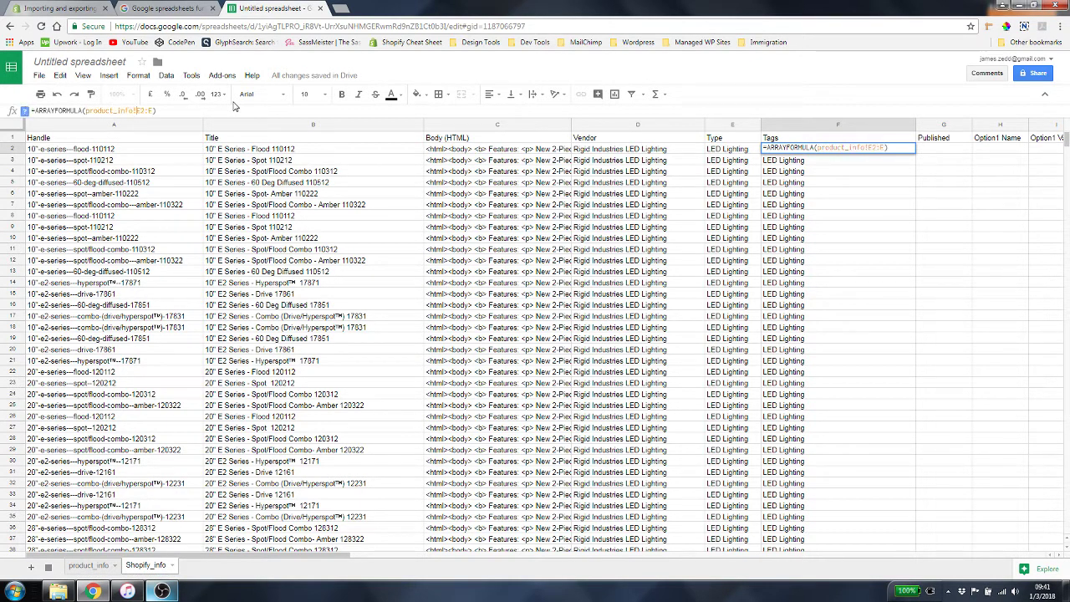
key("Return")
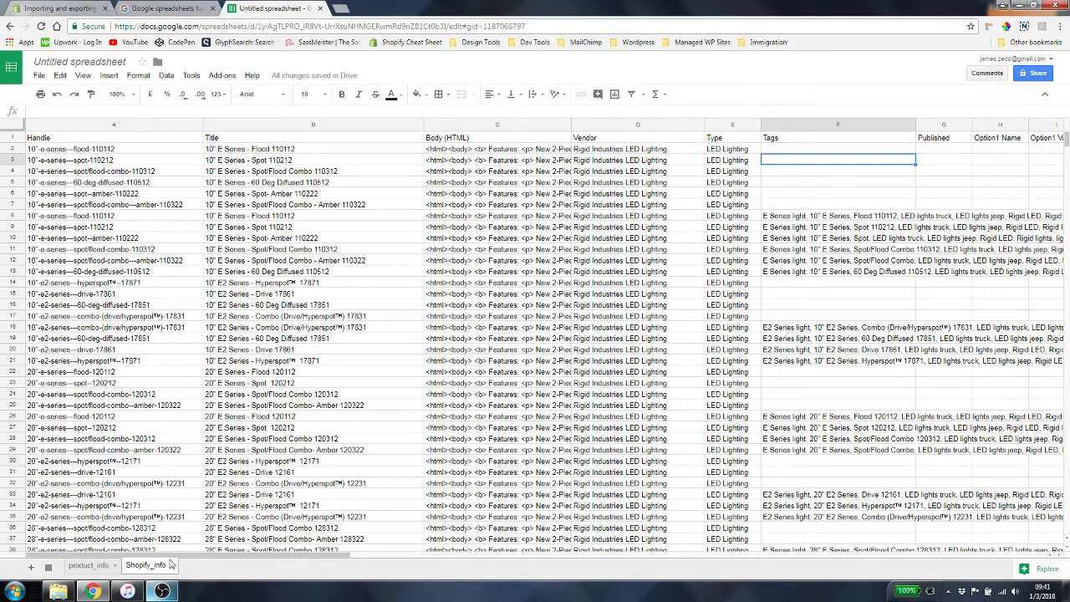
left_click_drag(219, 557, 368, 563)
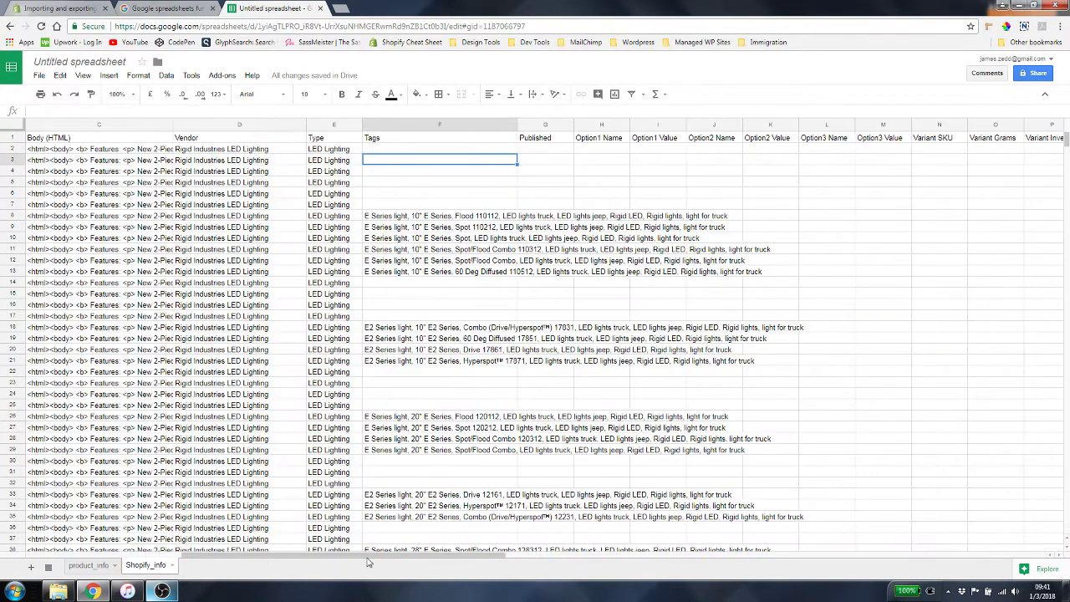
left_click(549, 152)
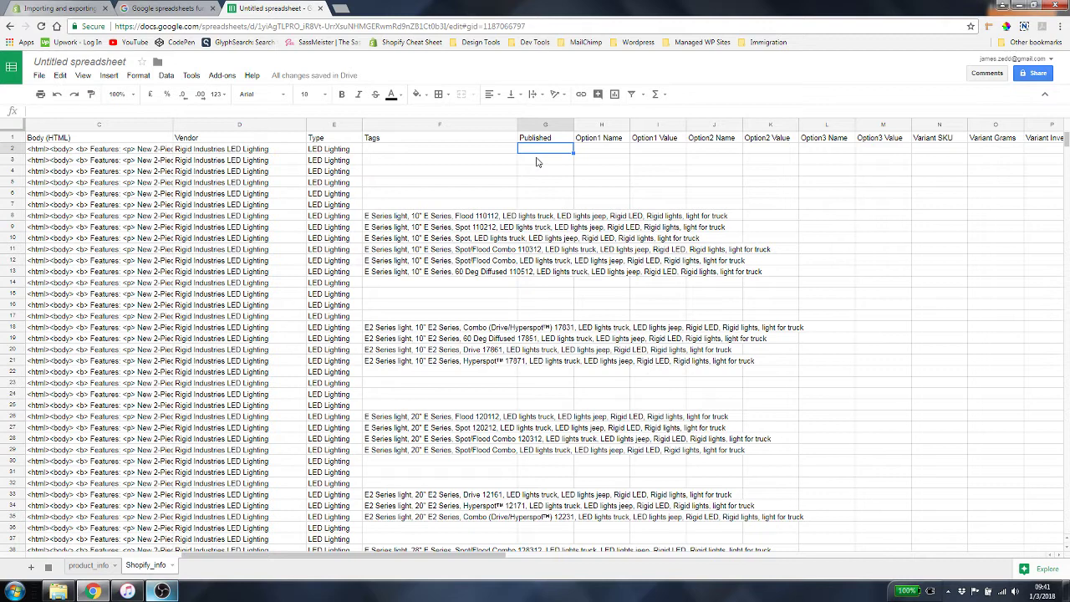
Enter TRUE in G2 and fill it down the Published column to row 667
type("TRUE")
key("Return")
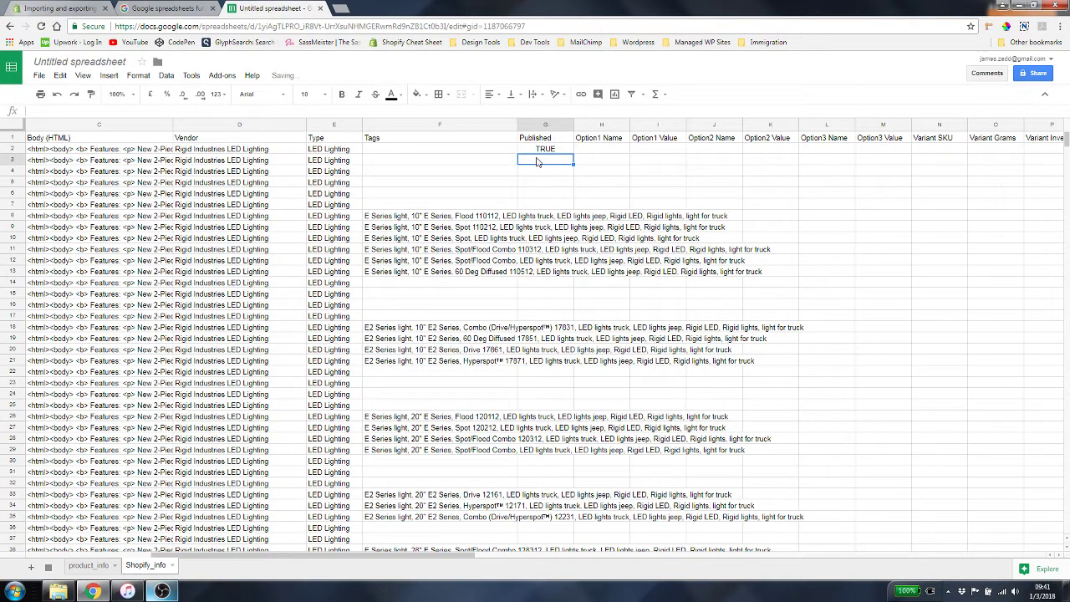
key("Up")
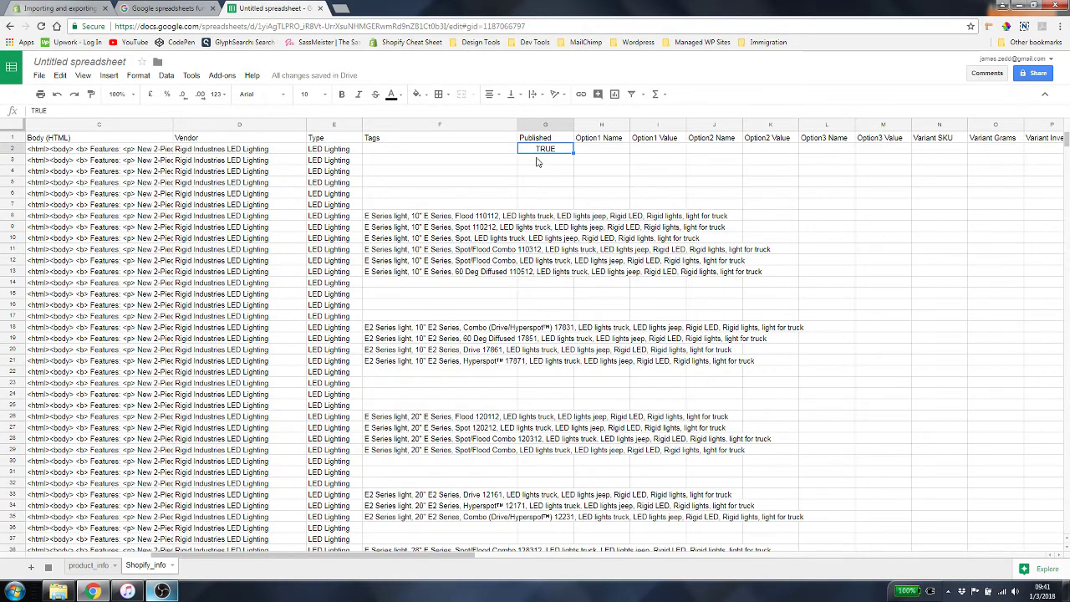
scroll(537, 161, "down", 20)
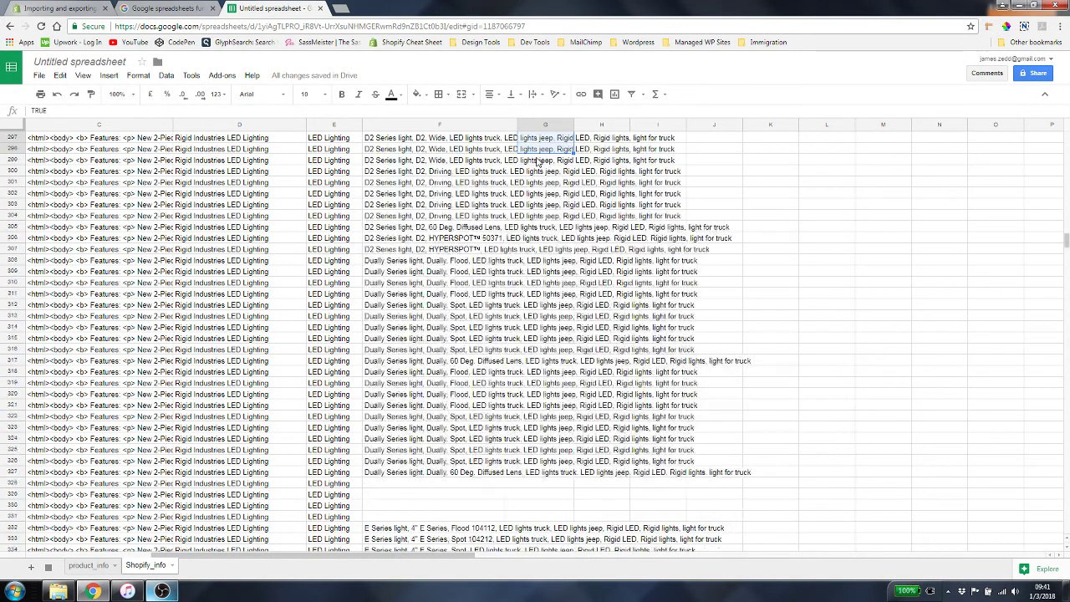
scroll(537, 161, "down", 20)
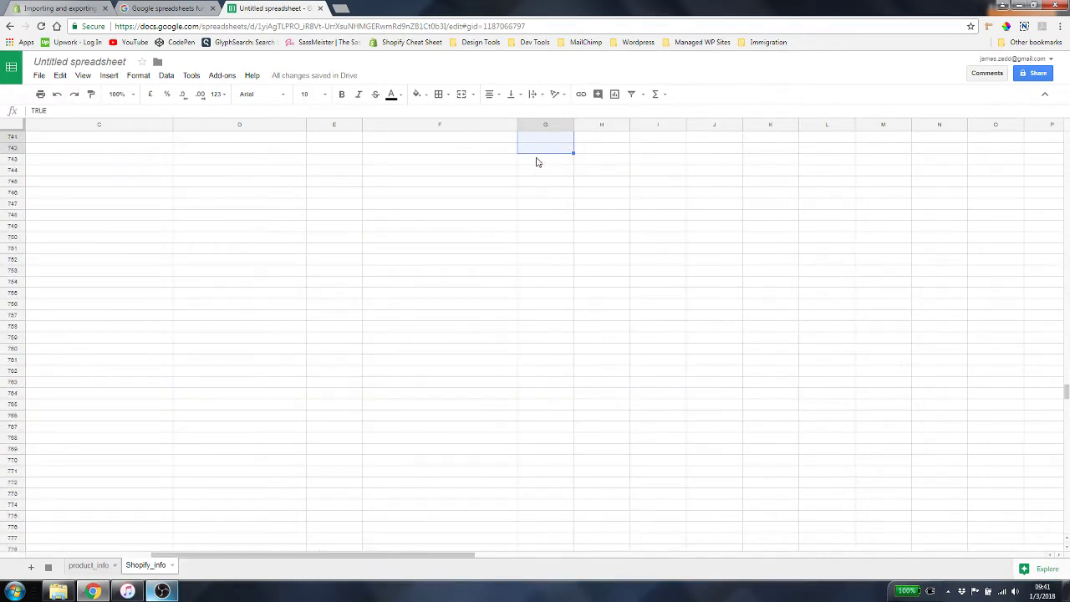
scroll(537, 162, "up", 15)
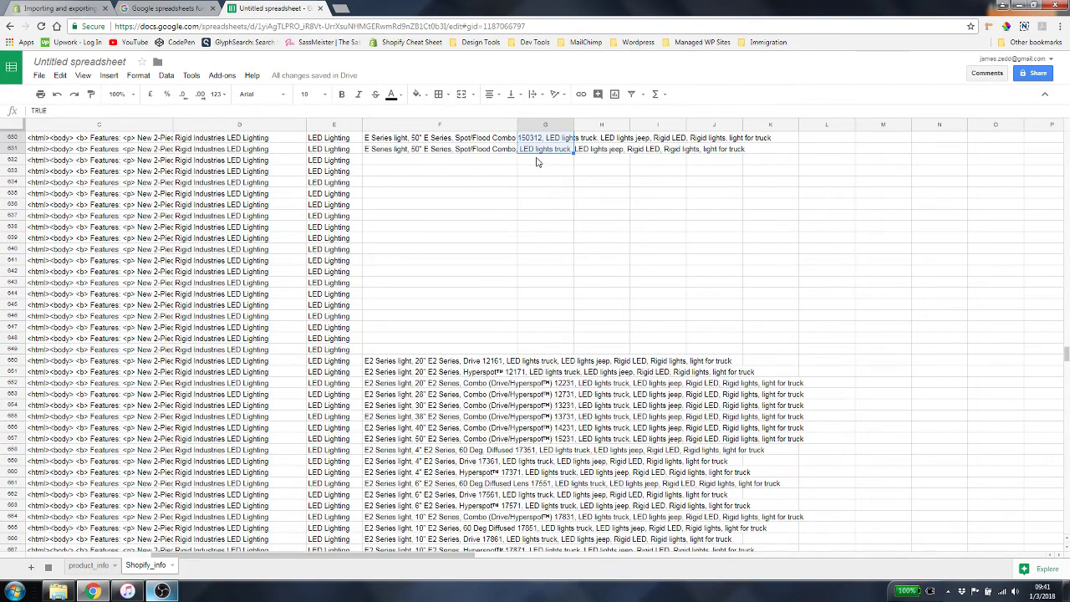
scroll(536, 161, "down", 10)
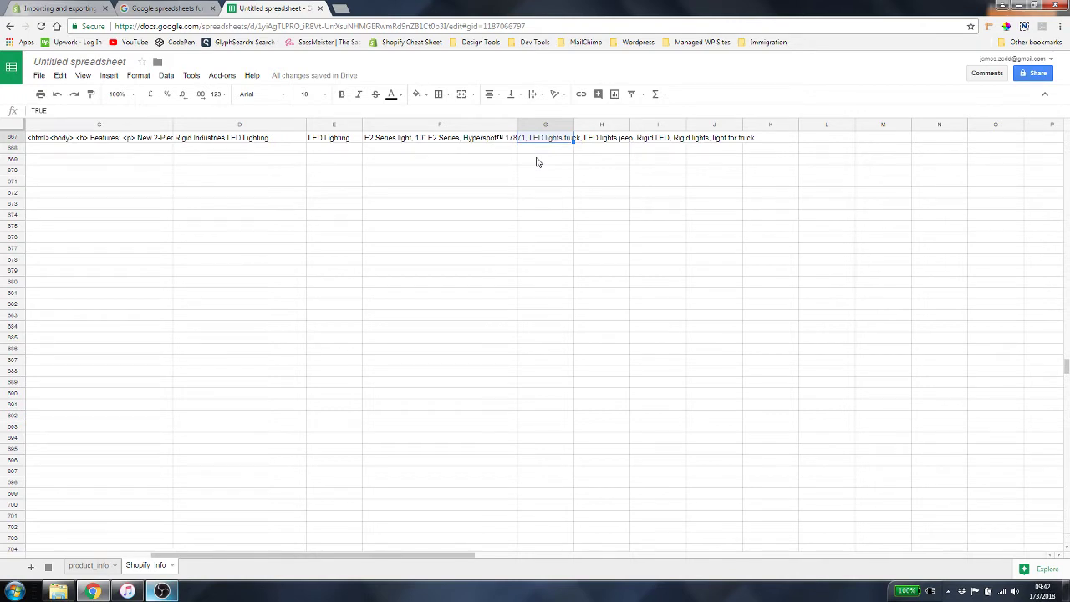
key("ctrl+d")
scroll(649, 258, "up", 4)
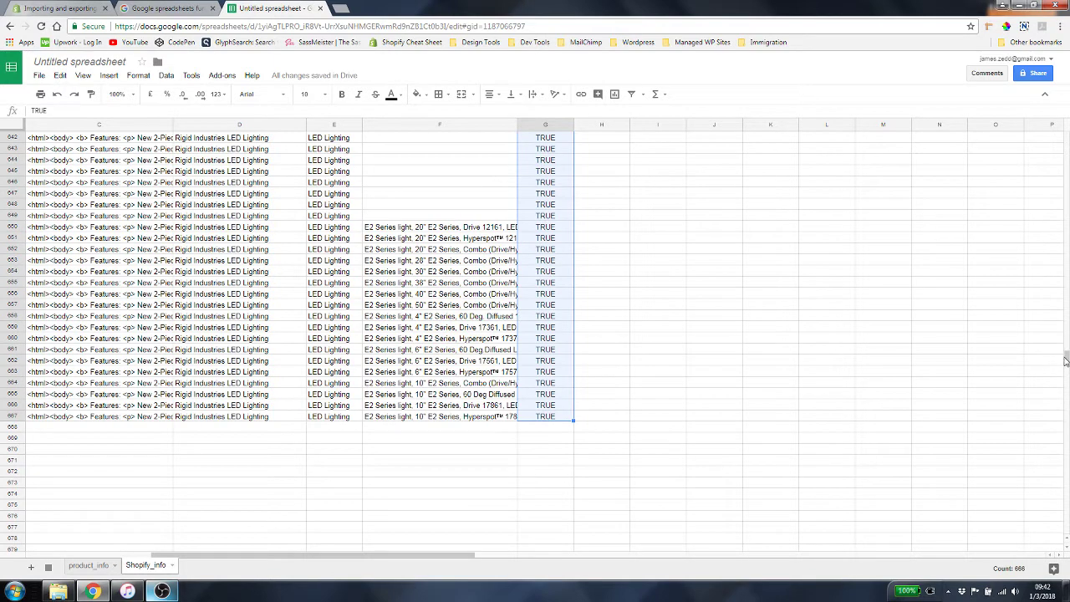
key("ctrl+Up")
Move to the first Option1 Name cell, H2
key("Right")
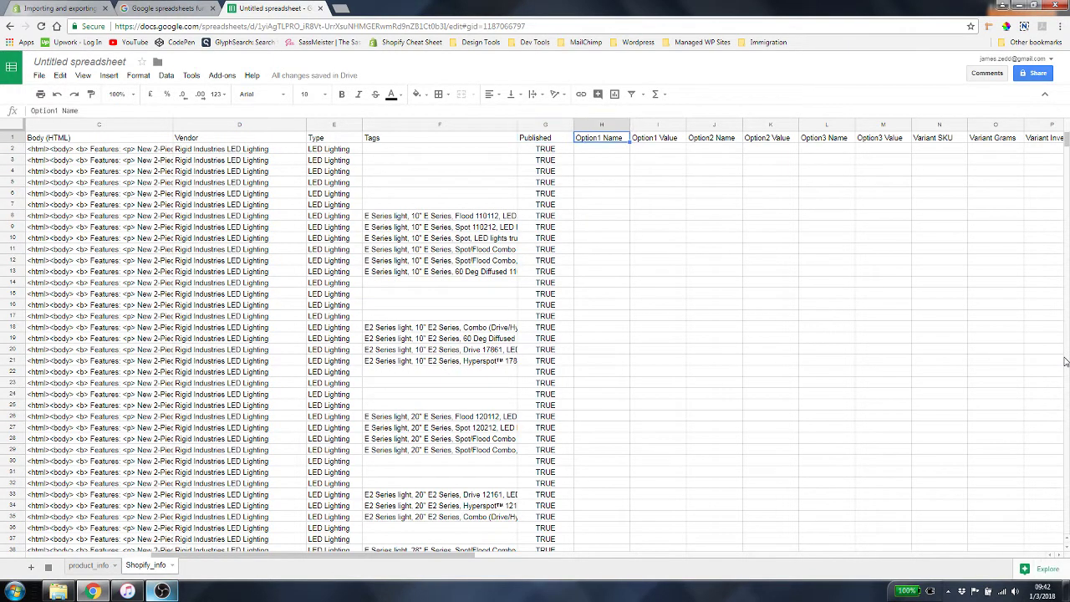
key("Down")
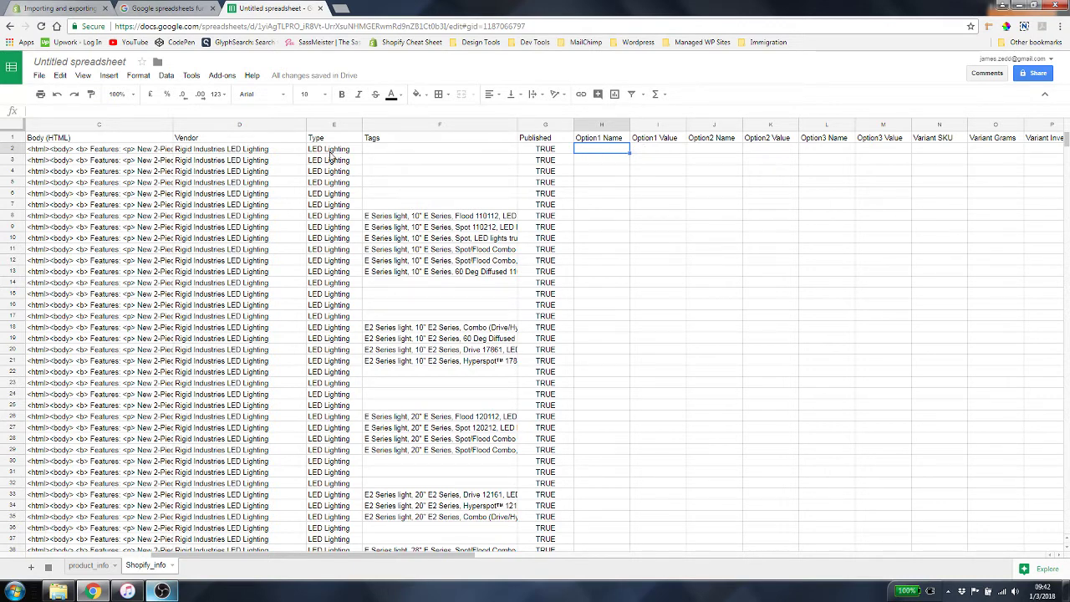
key("ctrl+Left")
key("ctrl+Left")
key("ctrl+Left")
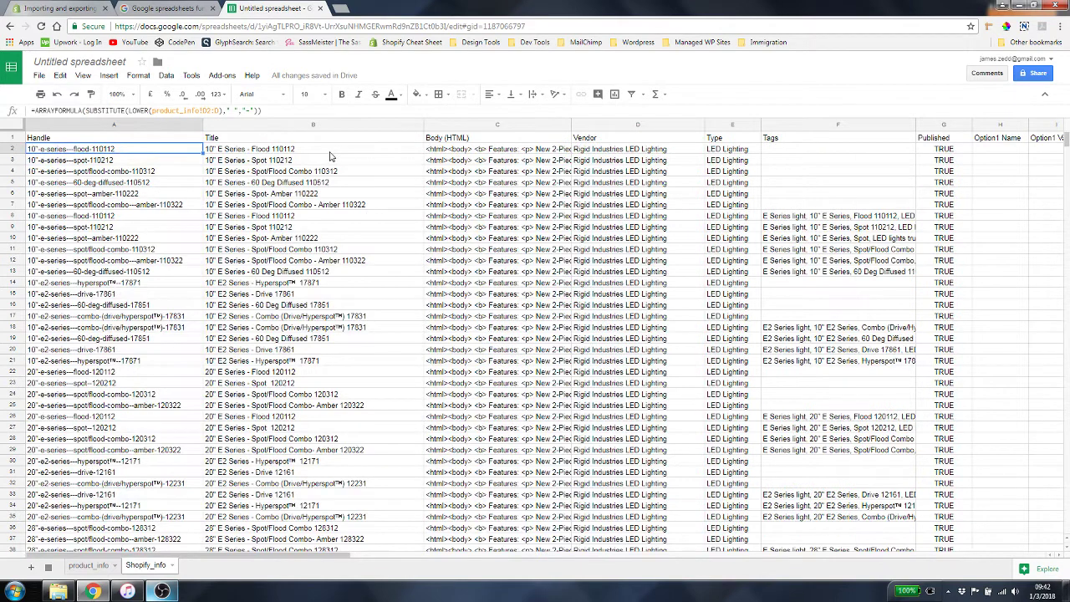
key("Right")
key("Right")
key("Right")
key("Right")
key("Right")
key("Right")
key("Right")
key("Right")
key("Right")
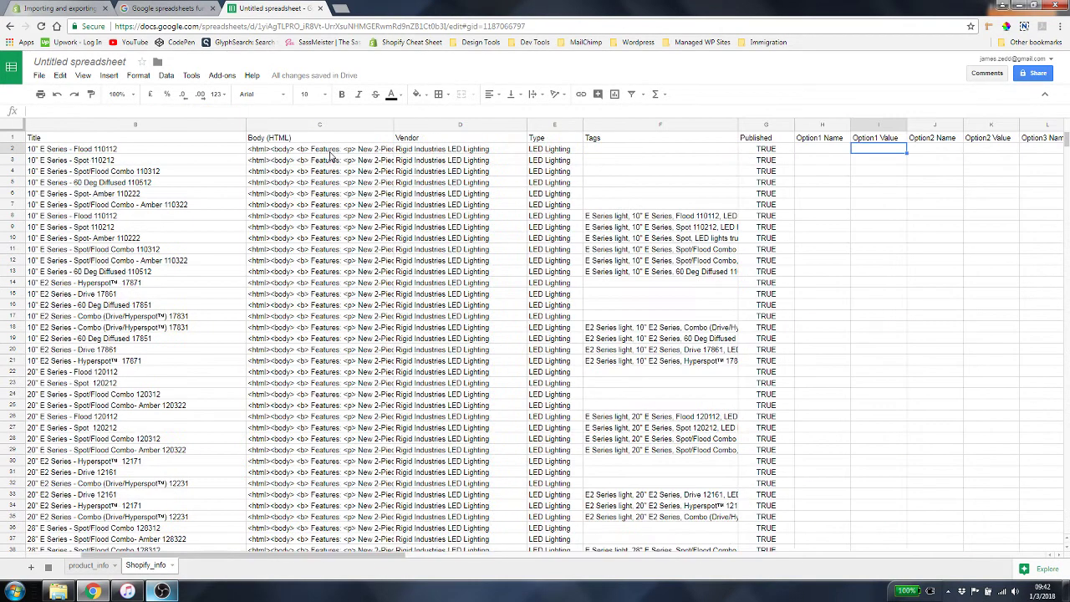
key("Left")
key("Left")
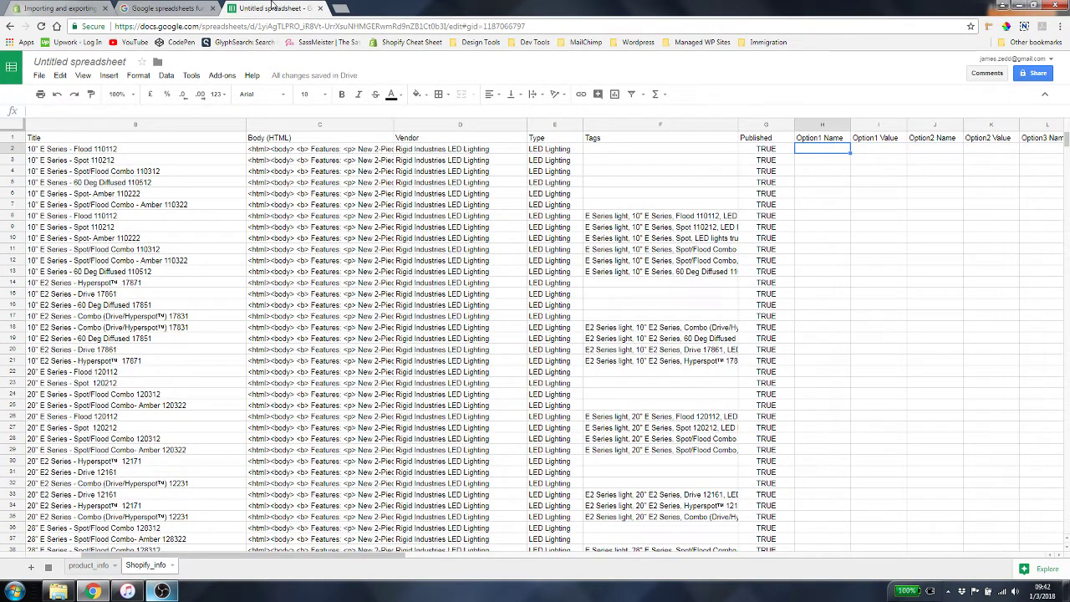
left_click(72, 9)
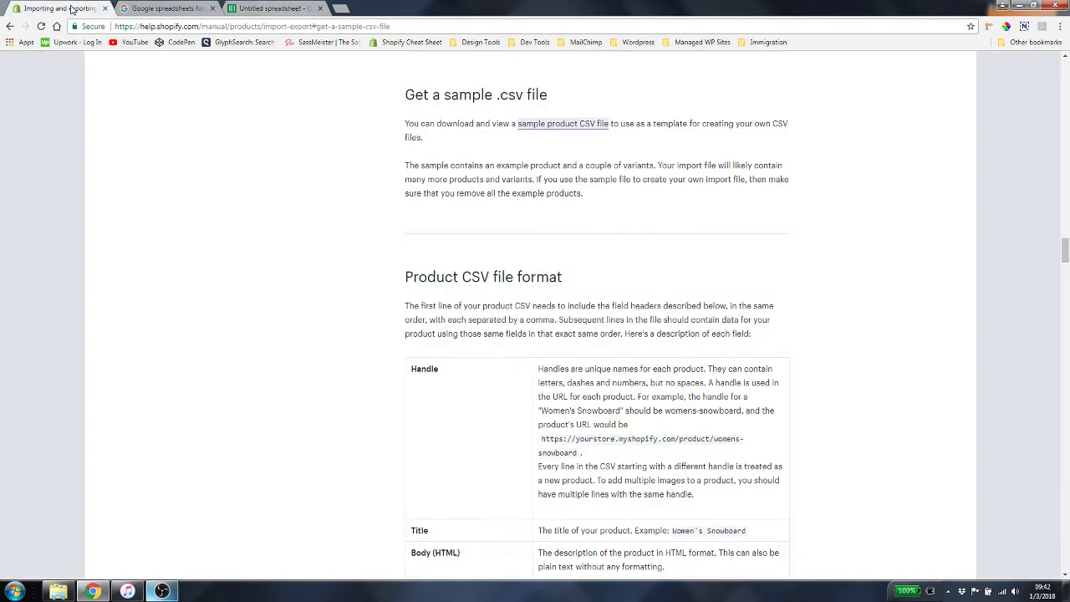
scroll(608, 331, "down", 2)
scroll(608, 331, "down", 2)
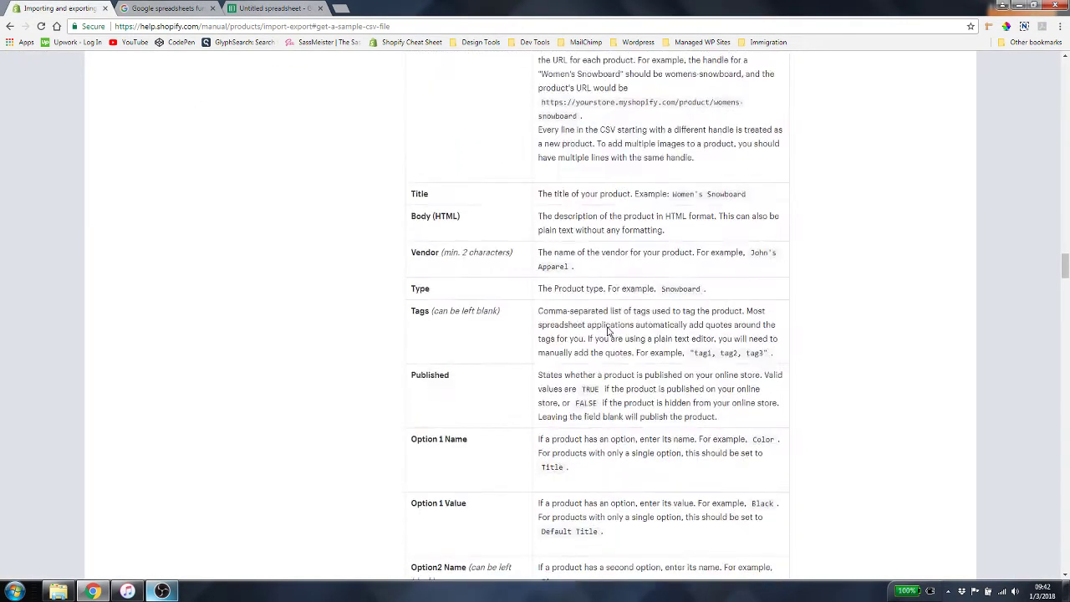
scroll(608, 333, "up", 2)
scroll(507, 150, "up", 1)
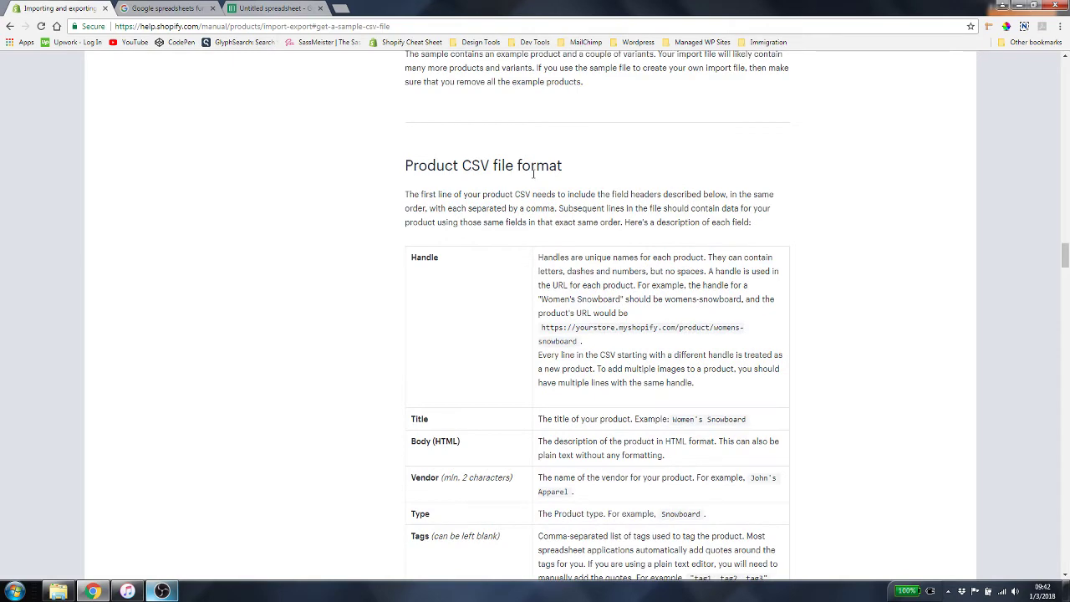
scroll(614, 209, "down", 8)
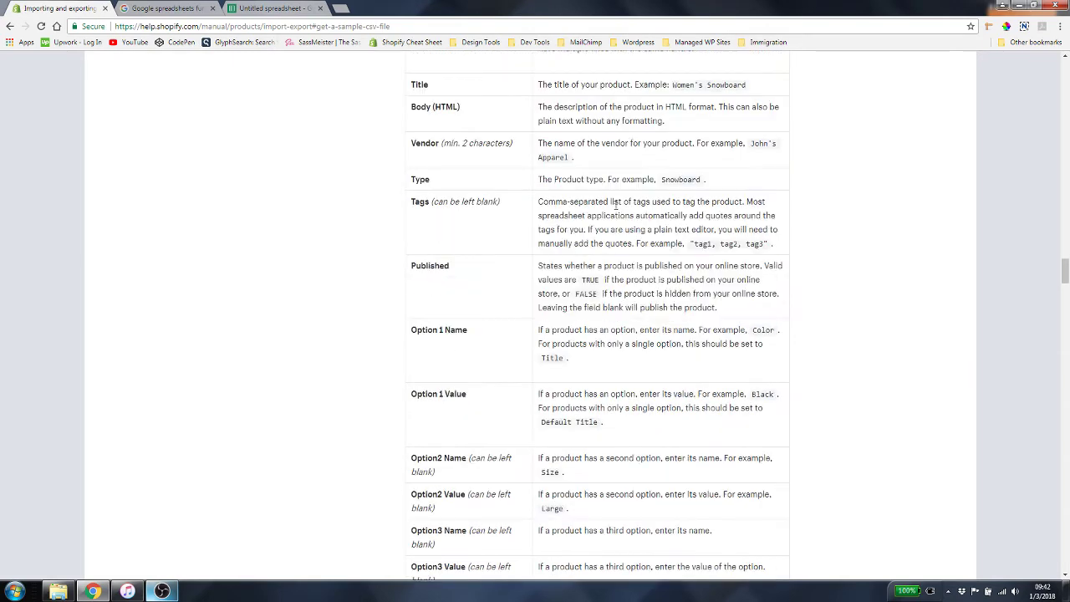
scroll(616, 209, "up", 1)
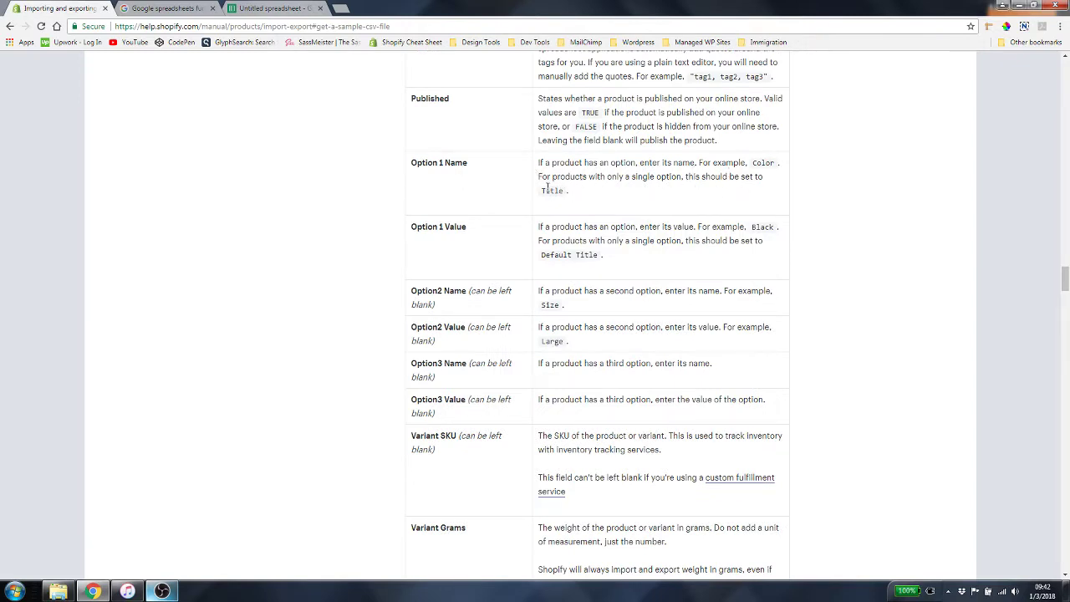
left_click(262, 11)
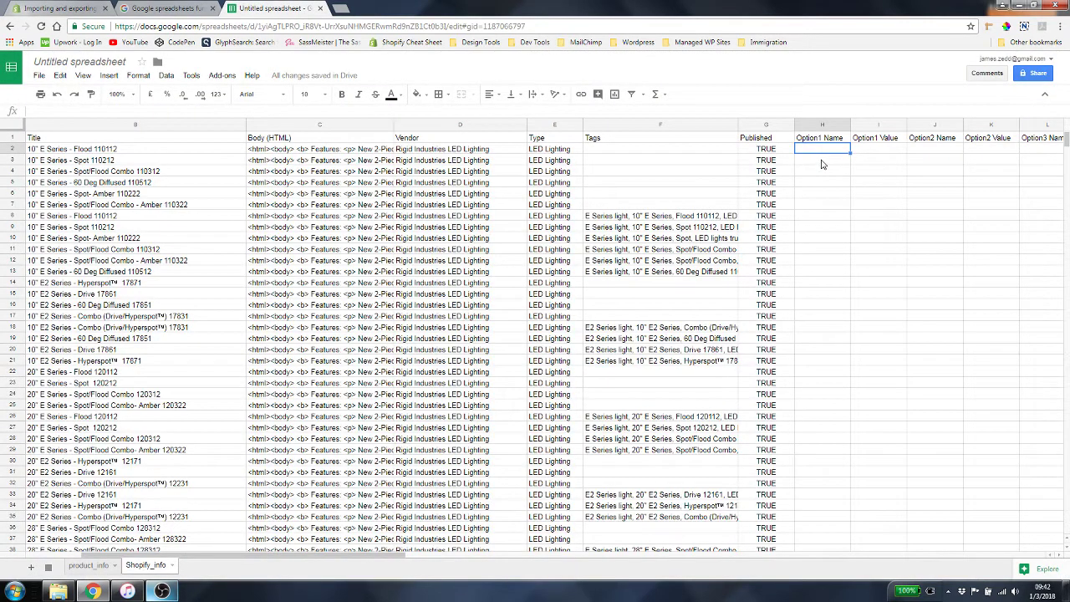
Enter Title in H2 and fill it down the Option1 Name column to row 667
type("Title")
key("Return")
key("Up")
key("shift+Down")
key("shift+Down")
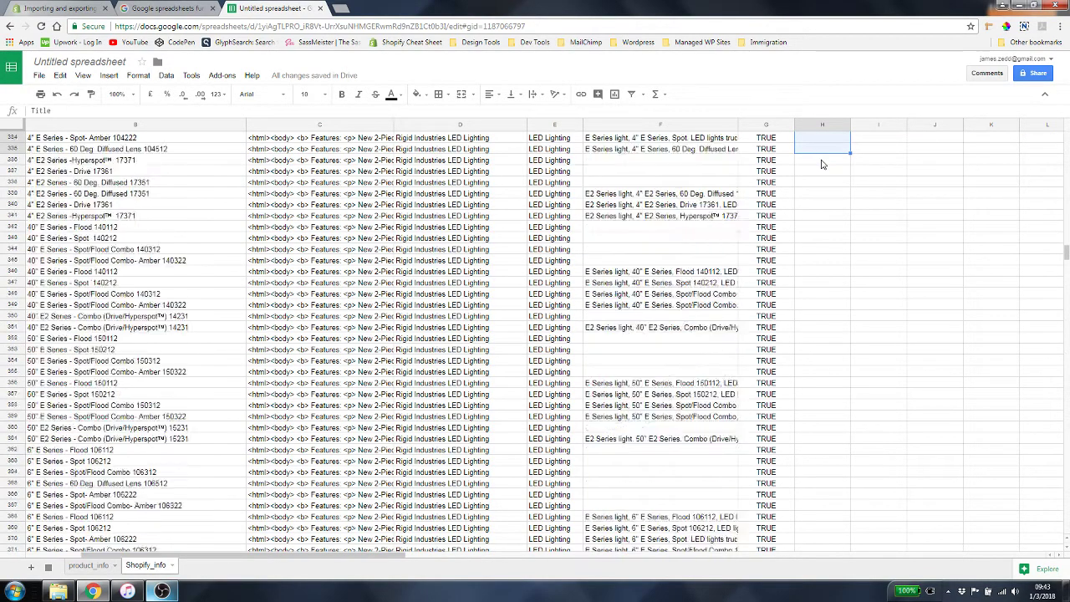
scroll(822, 164, "down", 20)
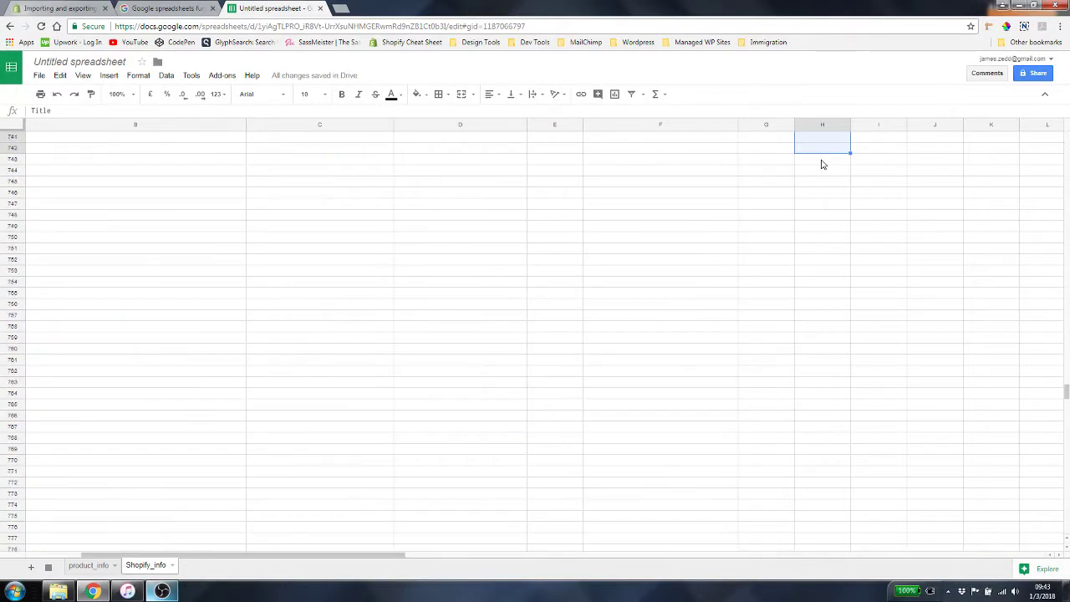
key("shift+Up")
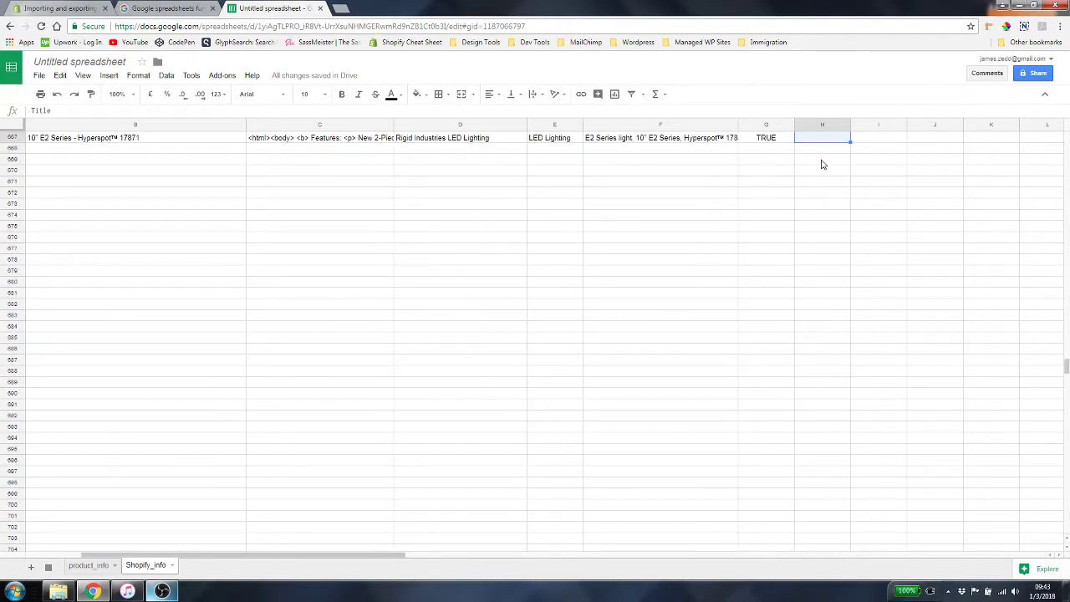
key("ctrl+d")
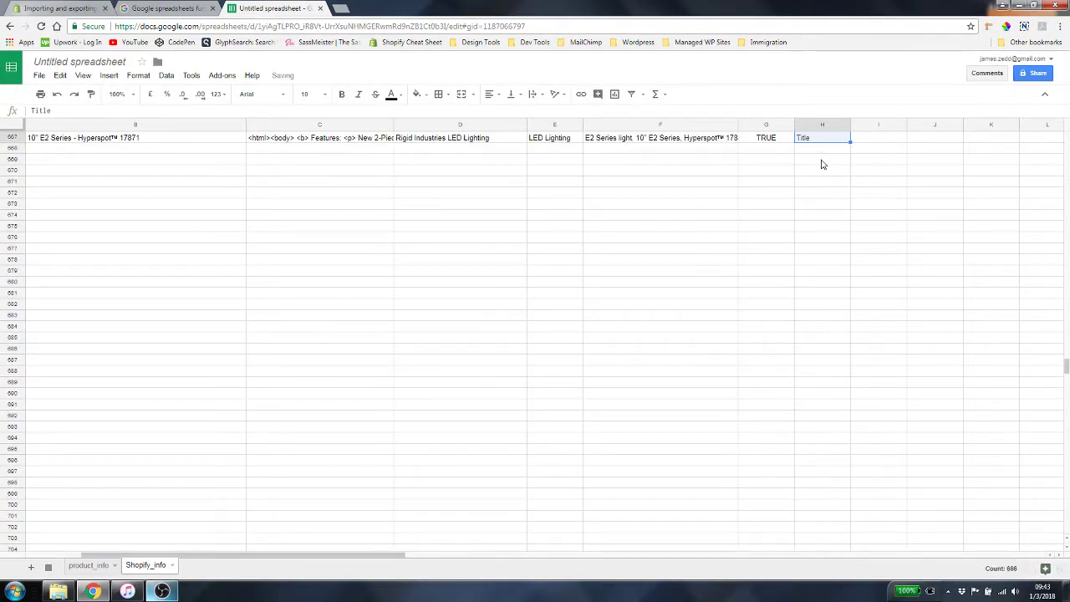
key("ctrl+Up")
Enter Default title in I2 after checking Shopify's Option1 Value guidance
key("Right")
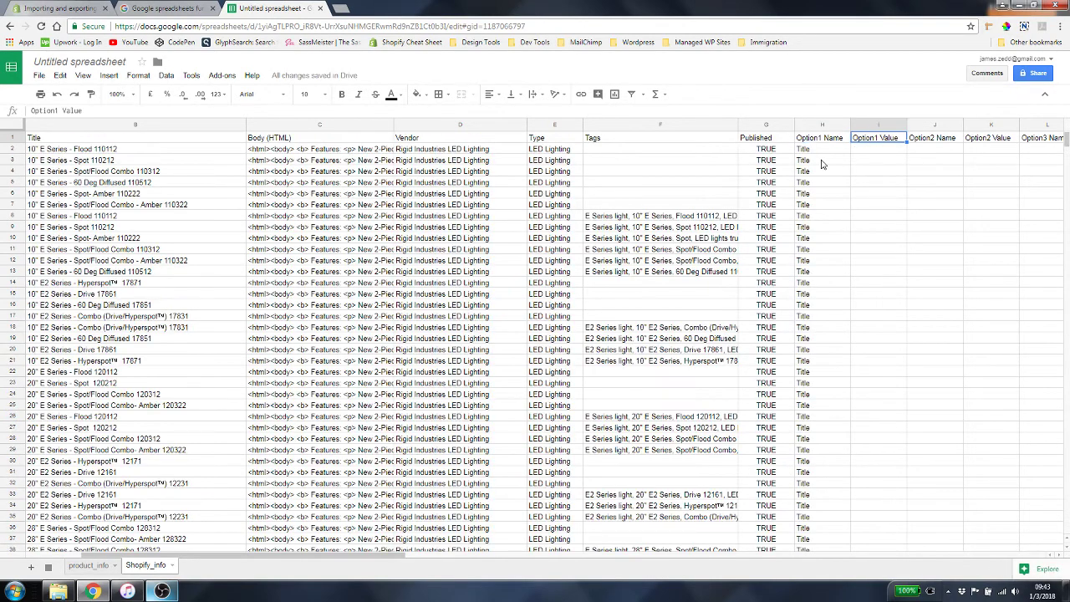
key("Down")
type("De")
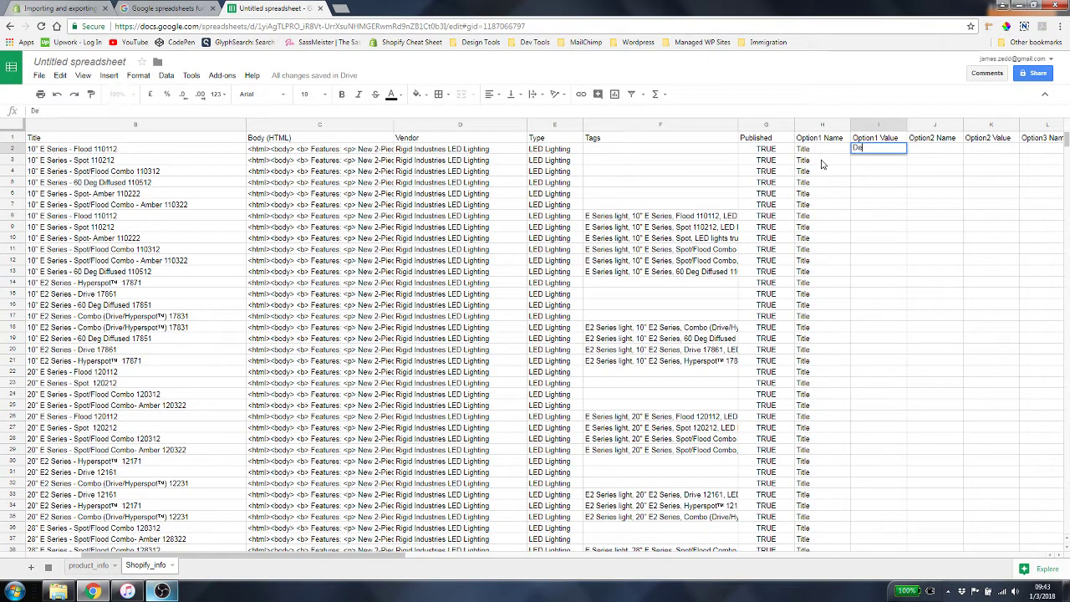
type("fault value")
left_click(95, 14)
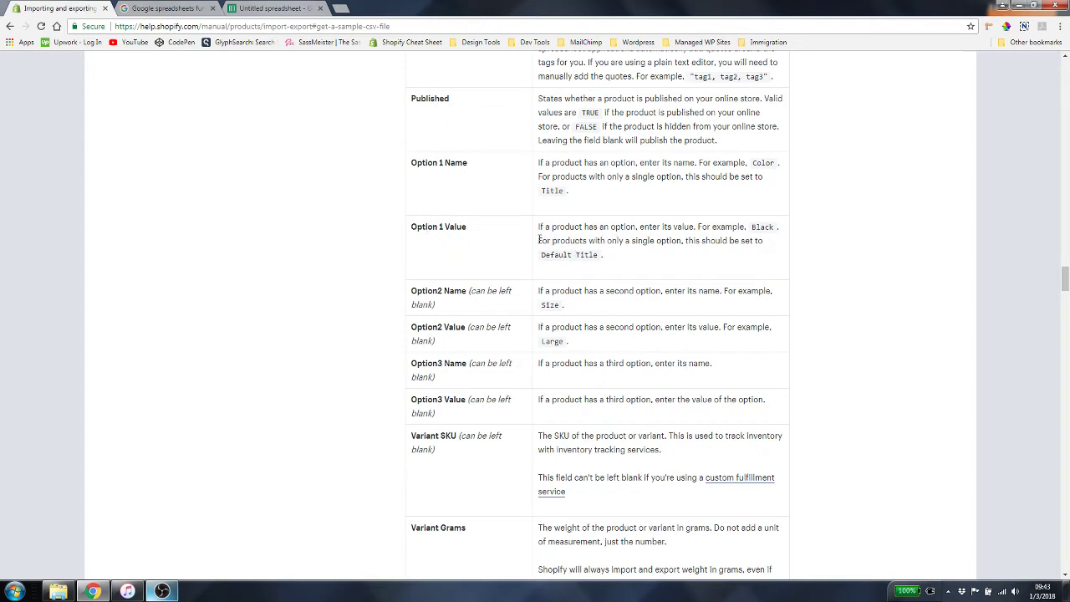
left_click_drag(539, 240, 766, 242)
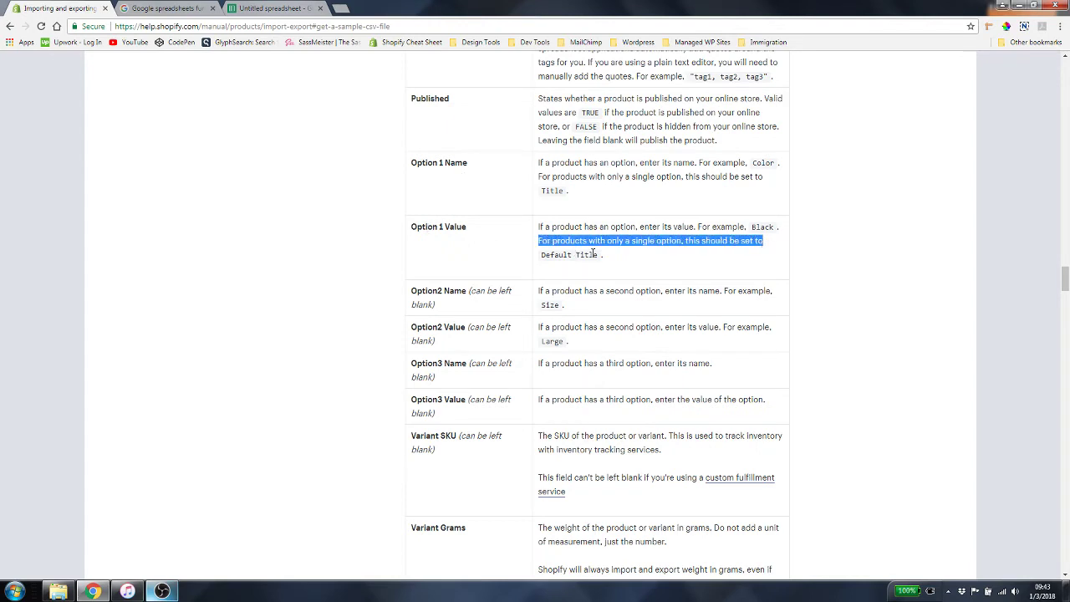
left_click(625, 258)
left_click(265, 10)
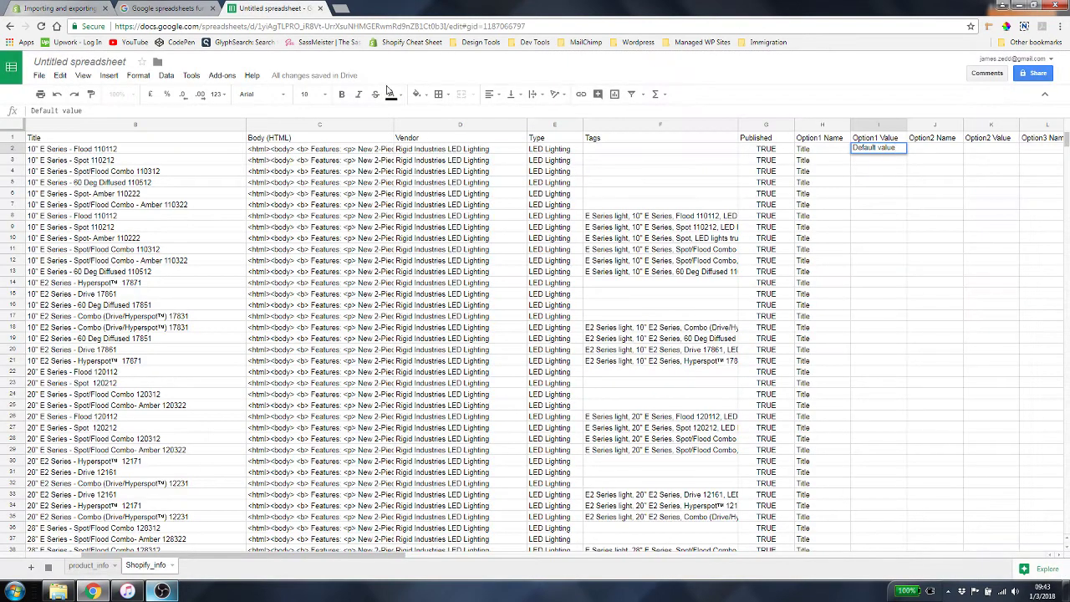
key("BackSpace")
key("BackSpace")
key("BackSpace")
type("title")
key("Return")
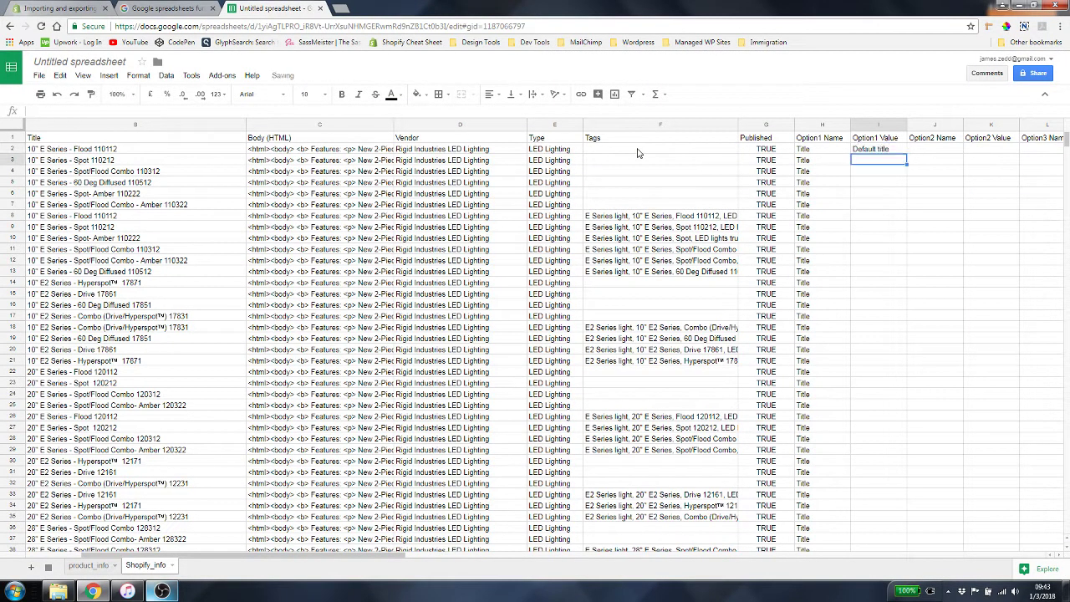
key("Up")
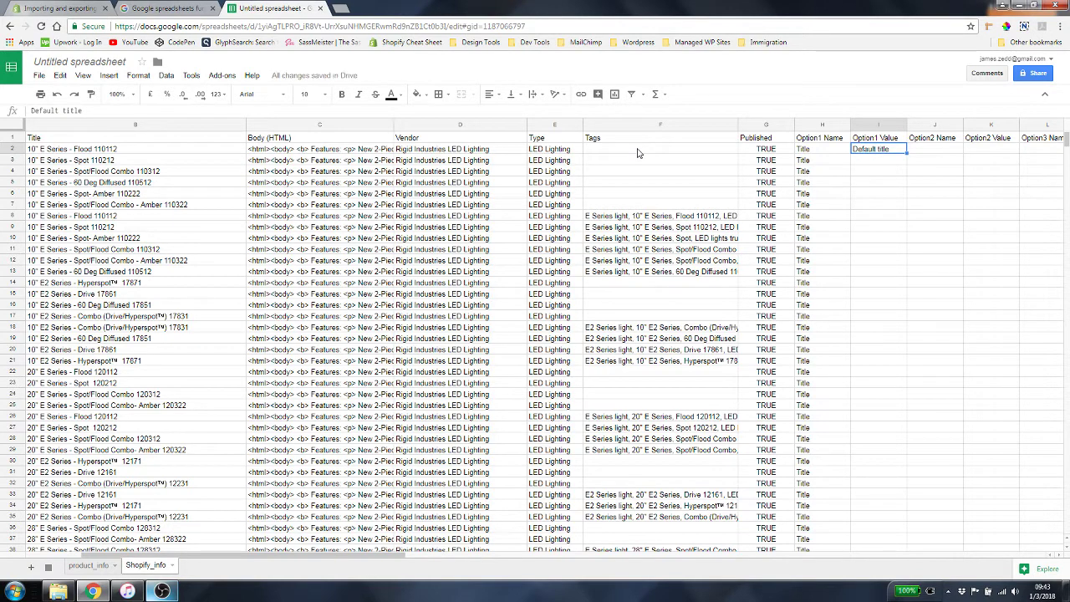
Fill Default title down the Option1 Value column to row 667
key("shift+Up")
key("shift+Down")
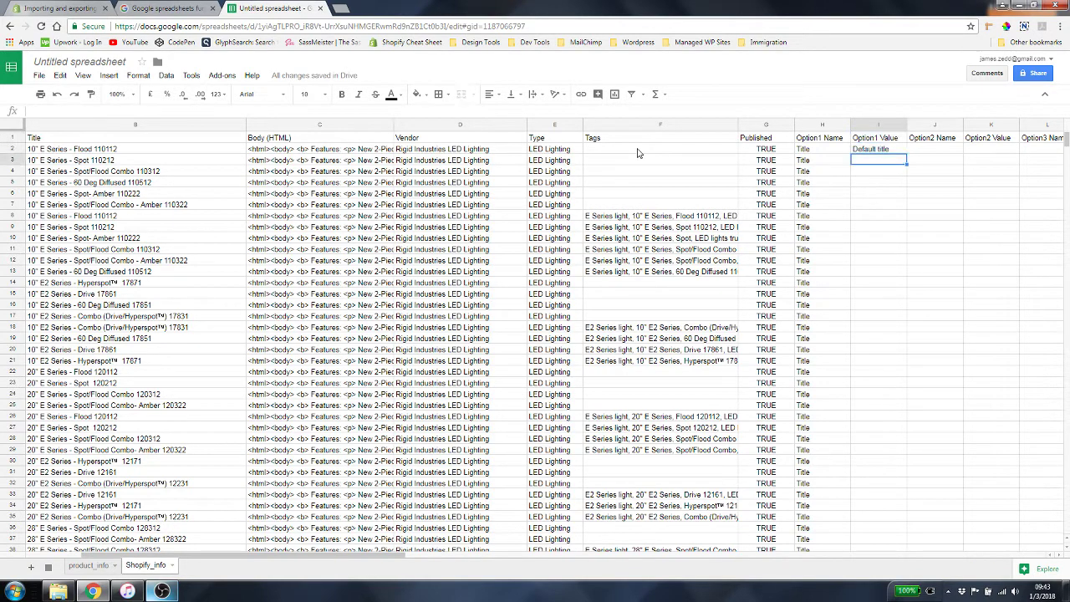
key("shift+Up")
key("shift+Page_Down")
key("shift+Page_Down")
key("shift+Page_Down")
key("shift+Page_Down")
key("shift+Page_Down")
key("shift+Page_Down")
key("shift+Page_Down")
key("shift+Page_Down")
key("shift+Page_Down")
key("shift+Page_Down")
key("shift+Page_Down")
key("shift+Page_Down")
key("shift+Page_Down")
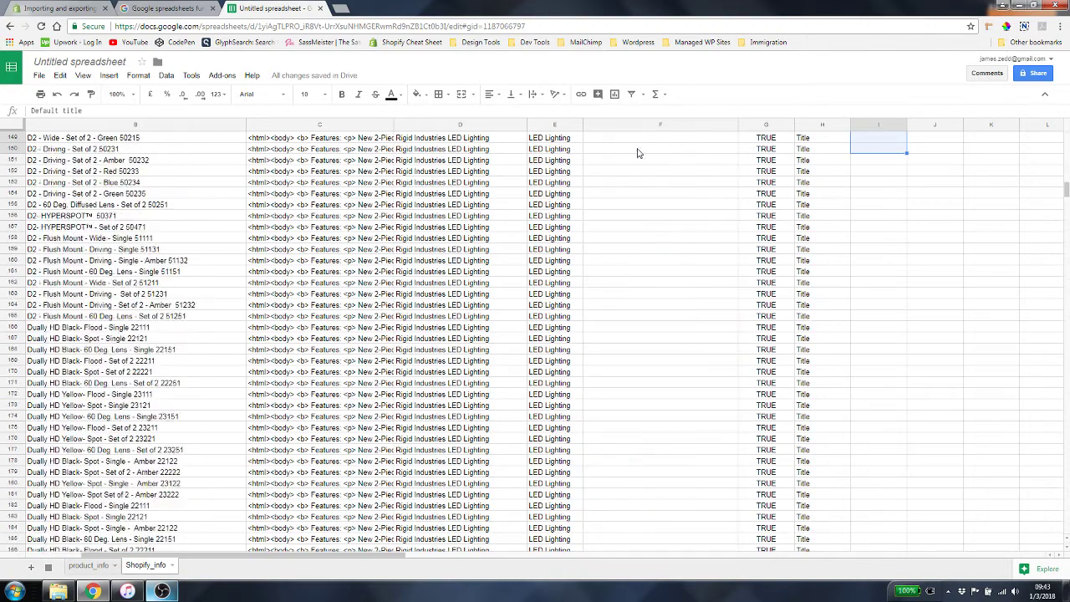
key("shift+Page_Down")
key("shift+Page_Down")
key("shift+Page_Down")
key("shift+Page_Down")
key("shift+Page_Down")
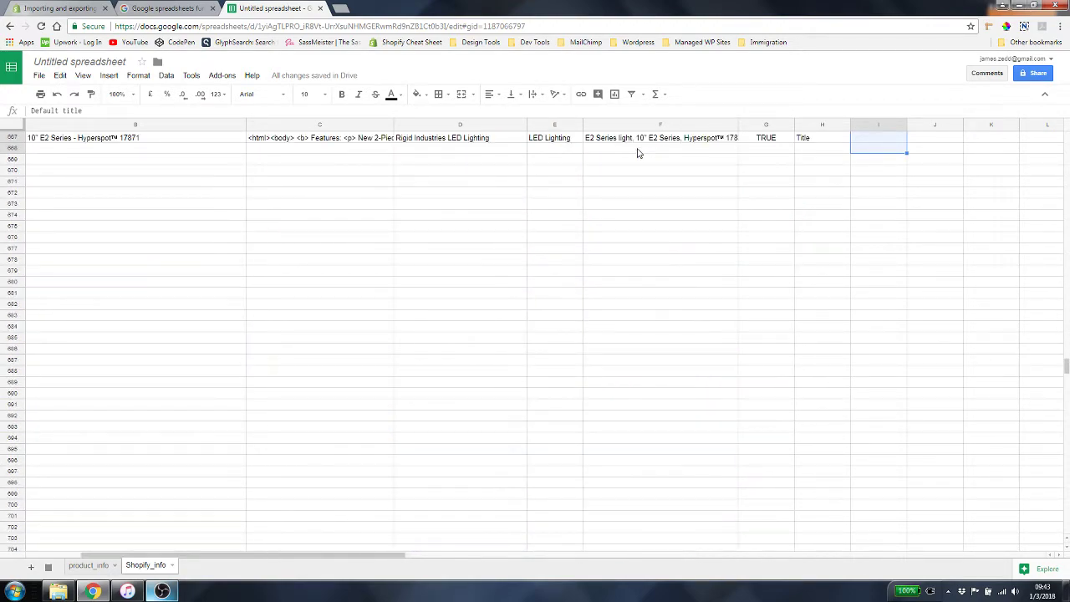
key("shift+Up")
key("ctrl+d")
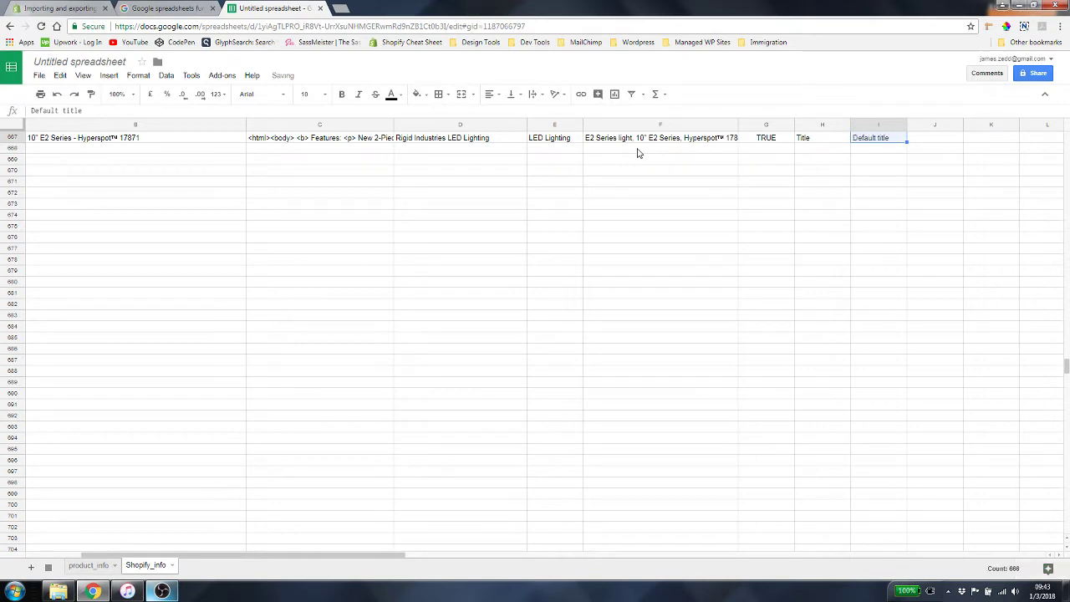
key("ctrl+Up")
key("Right")
key("Right")
key("Right")
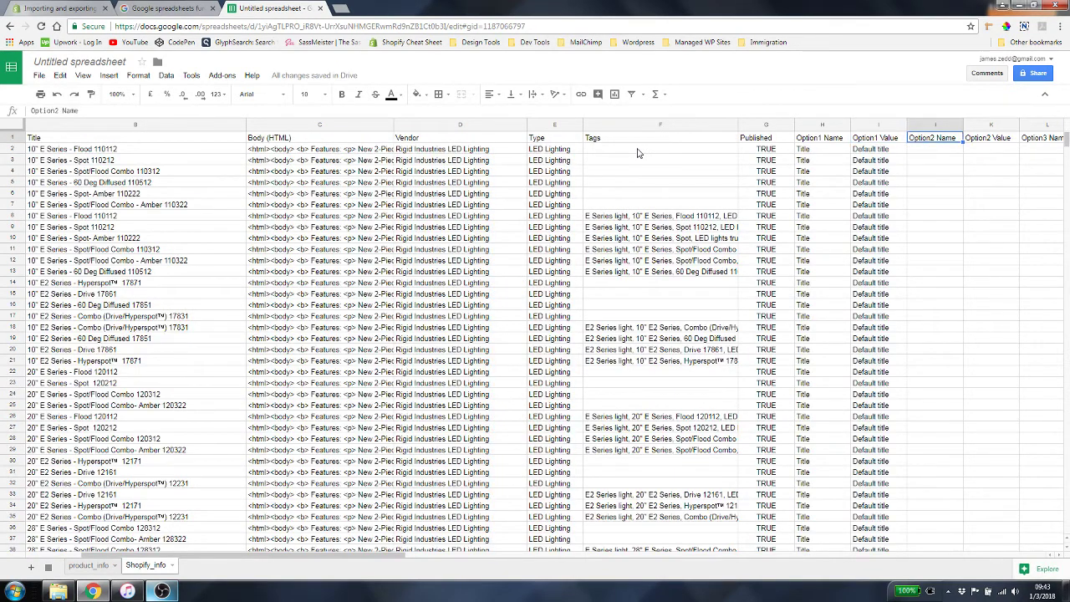
key("Right")
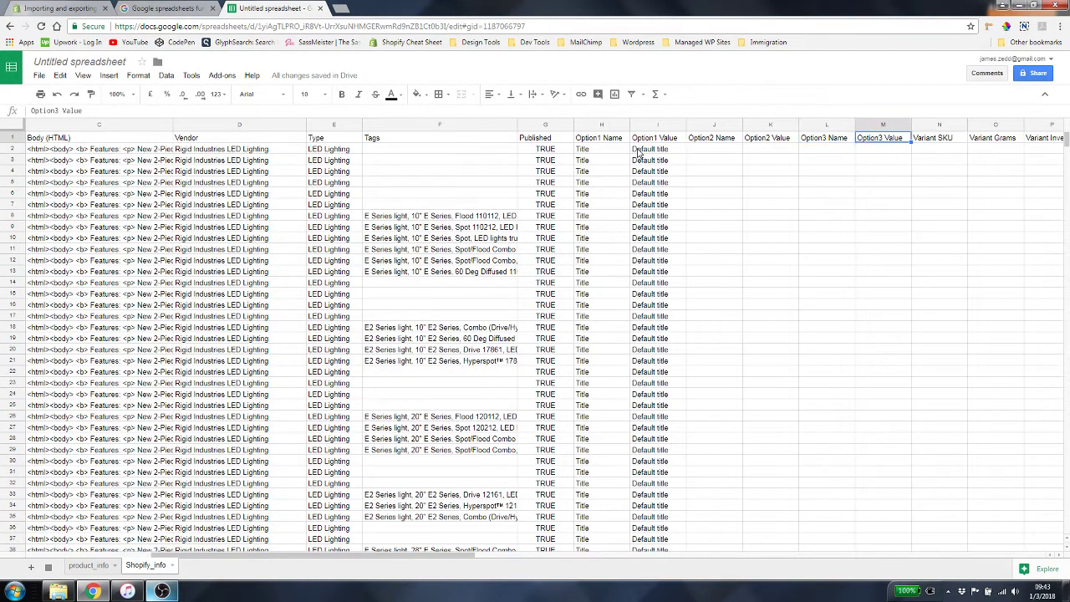
key("Right")
key("Down")
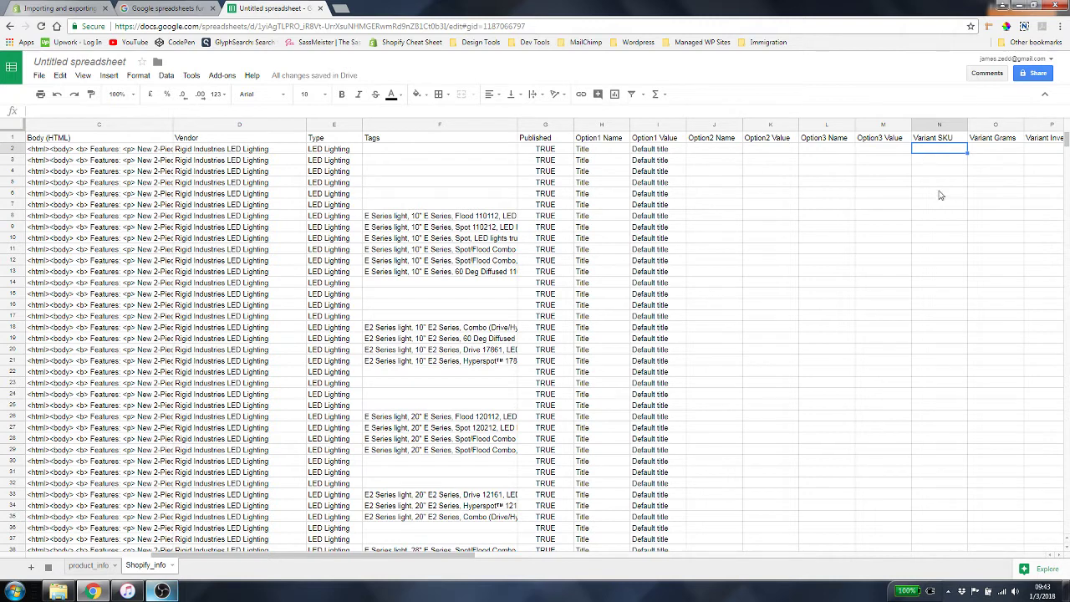
Enter =ARRAYFORMULA(product_info!A2:A) in N2 to fill Variant SKU with part numbers
left_click(92, 565)
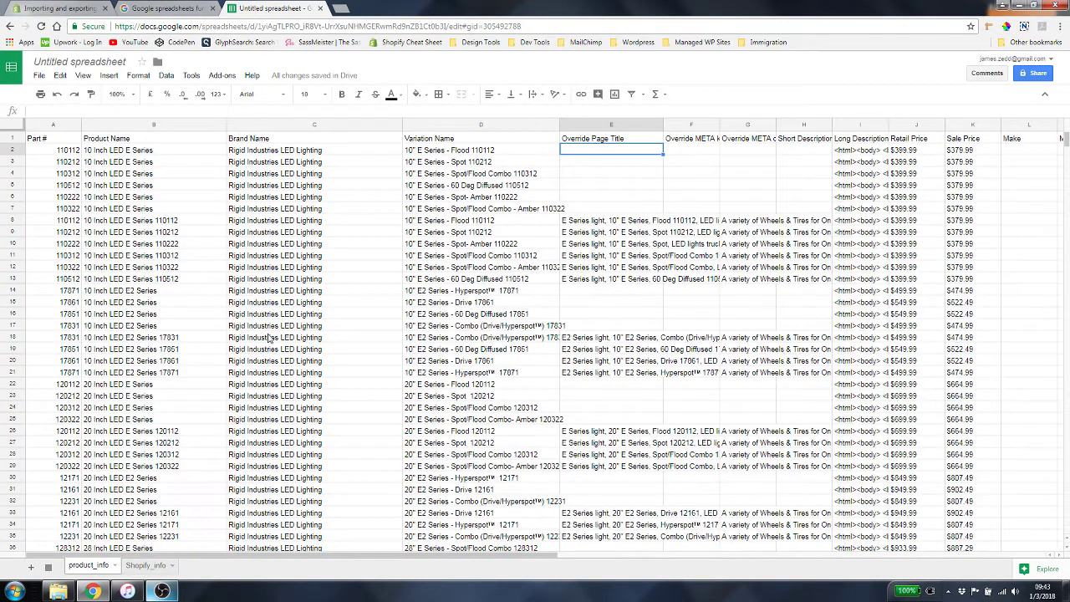
key("Left")
key("Left")
key("Left")
key("Left")
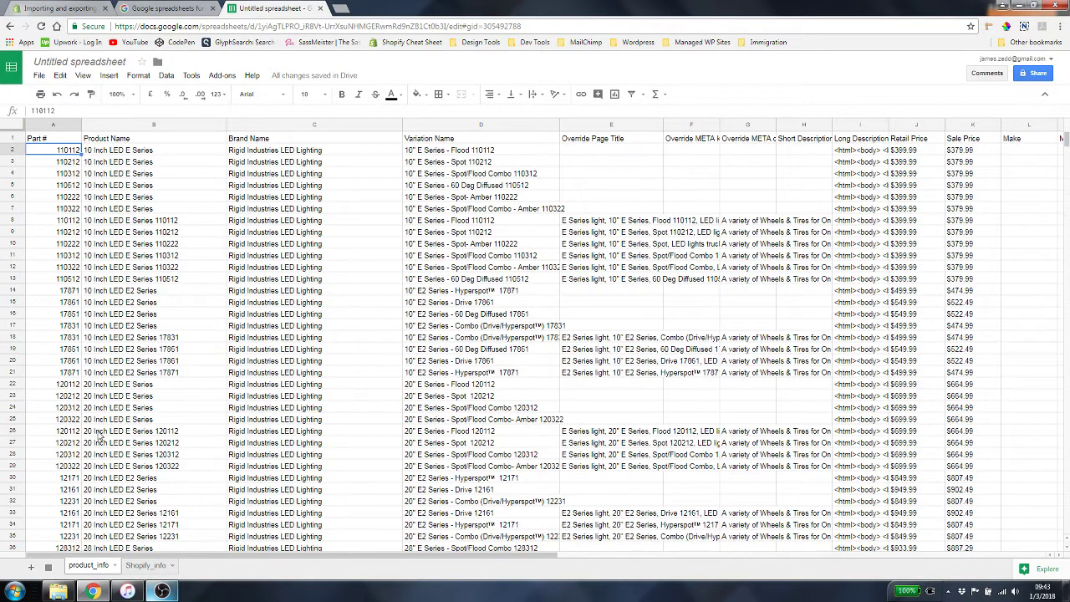
left_click(145, 566)
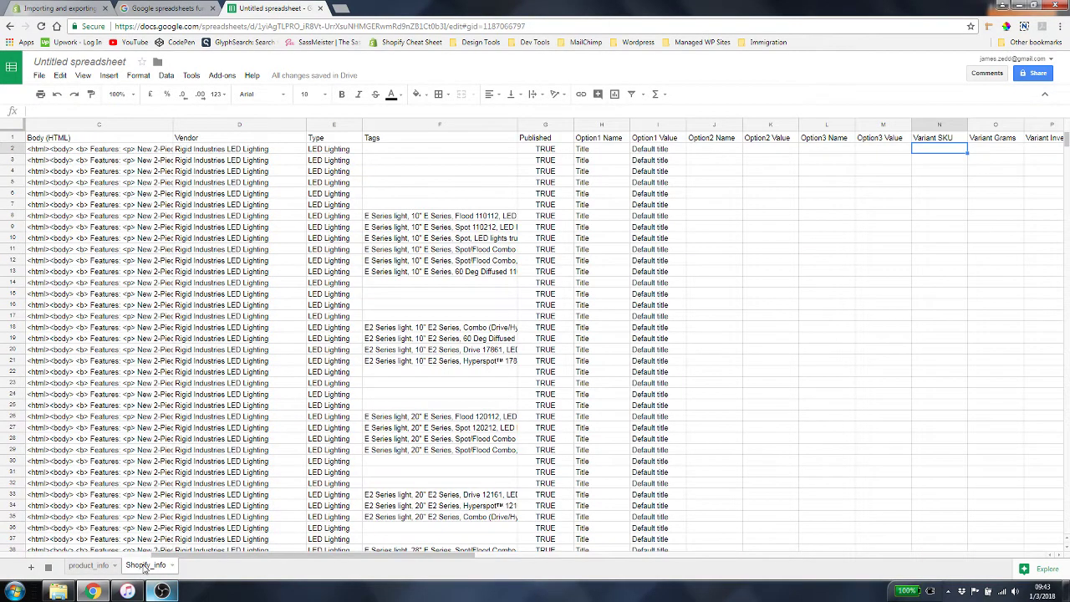
type("=ARRAYFORMULA")
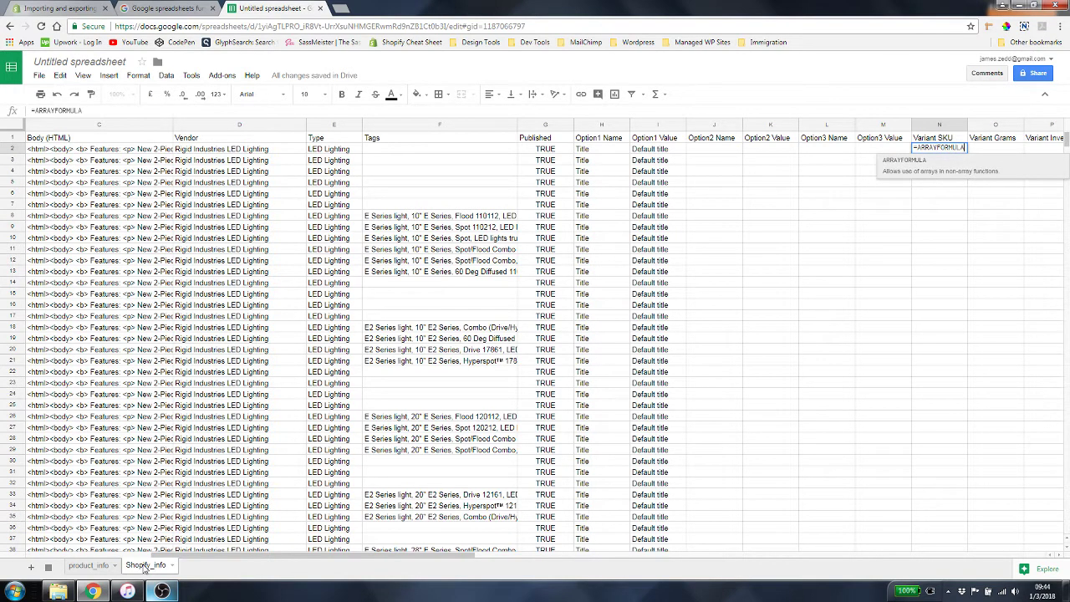
type("(")
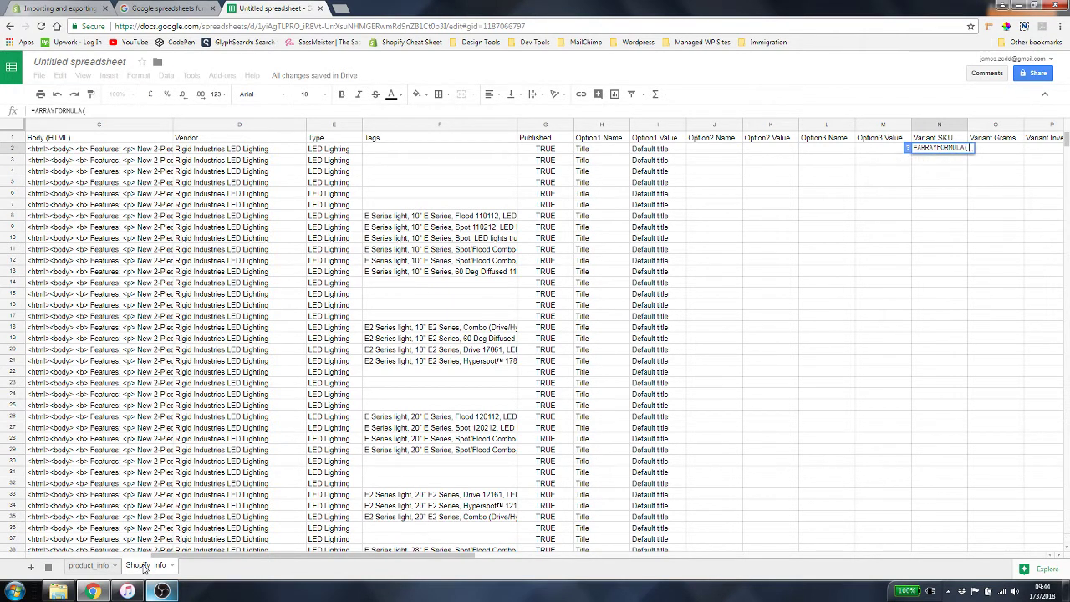
type("product")
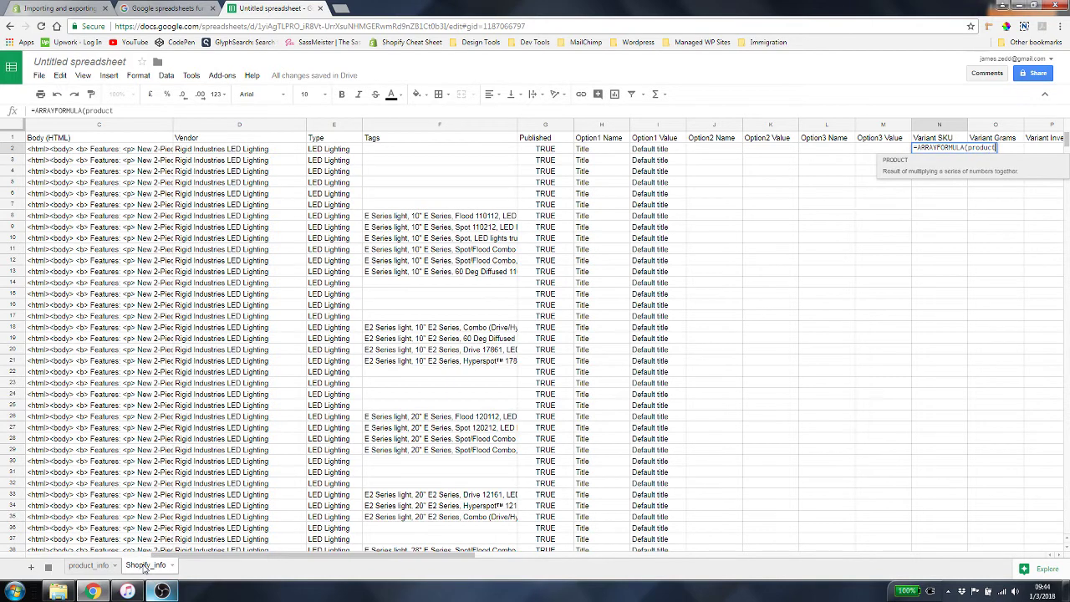
type("_info!")
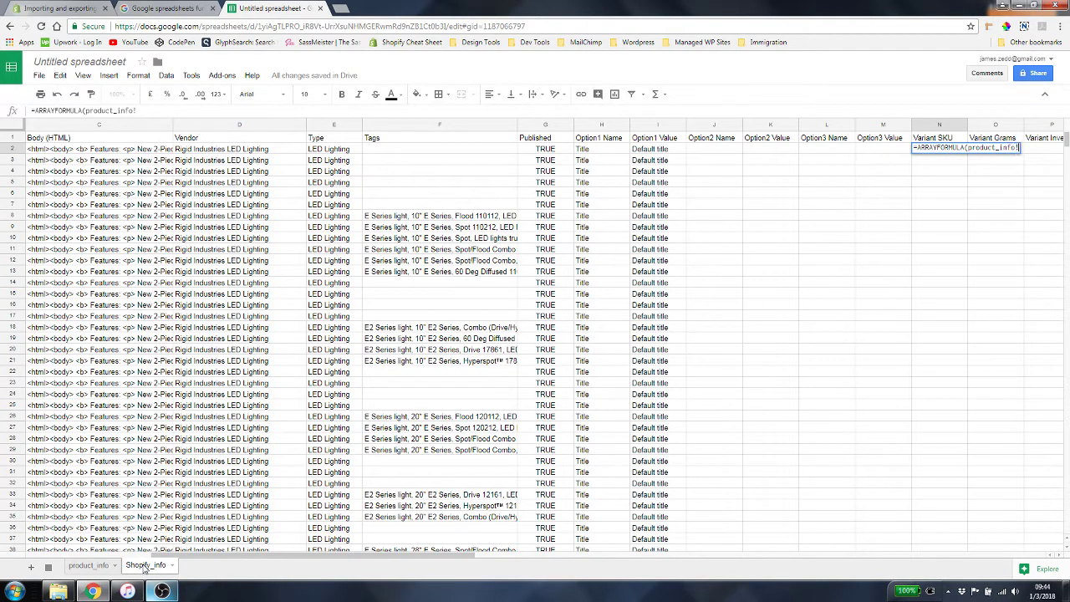
type("A2")
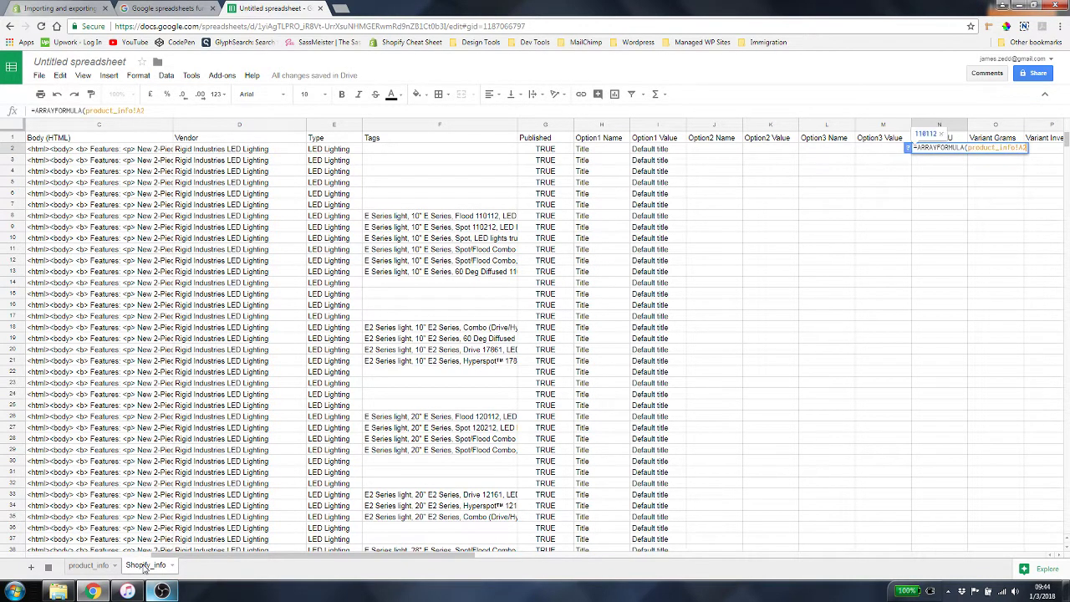
type(":A)")
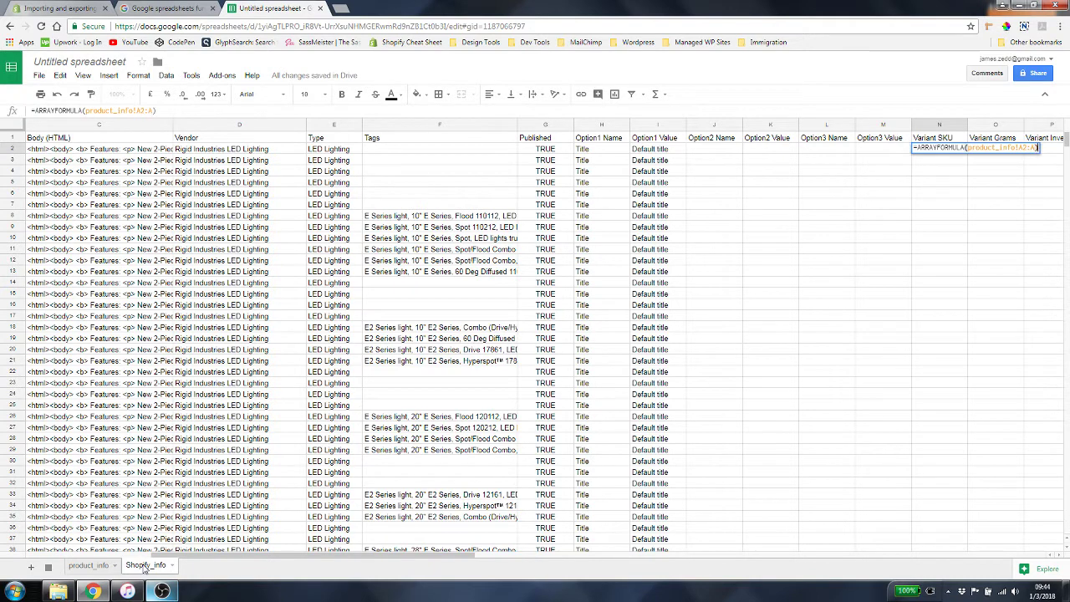
key("Return")
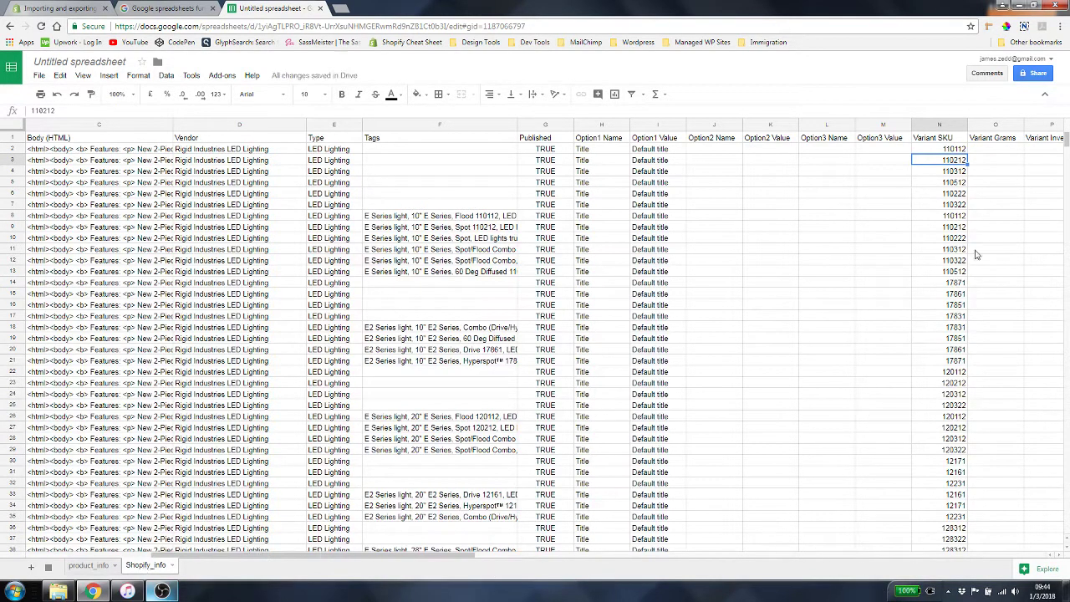
left_click(993, 151)
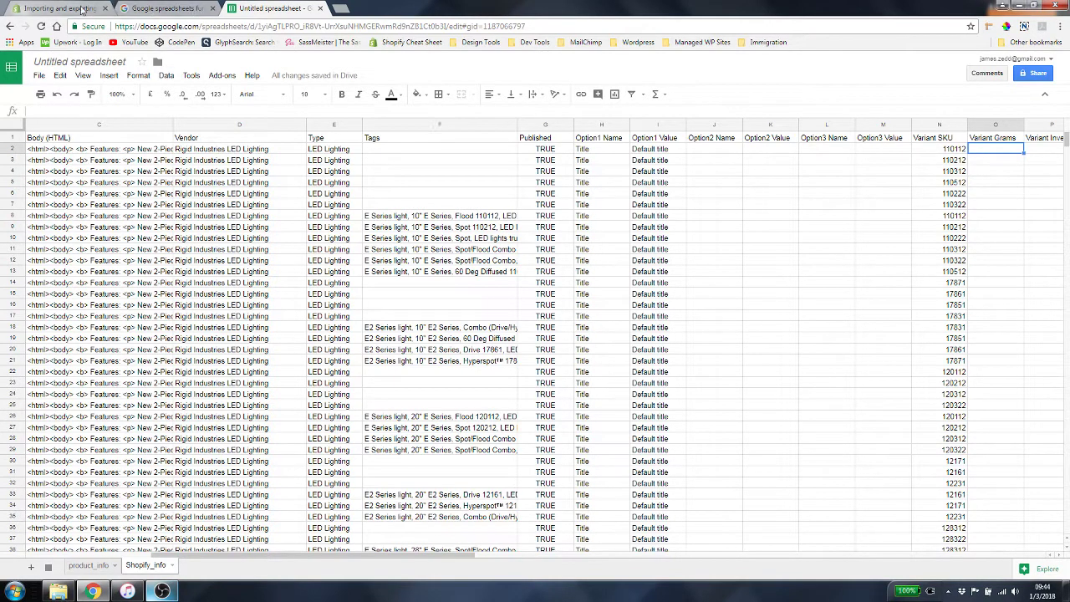
On product_info, page through Weight column S to confirm it reads 0 throughout
left_click(81, 10)
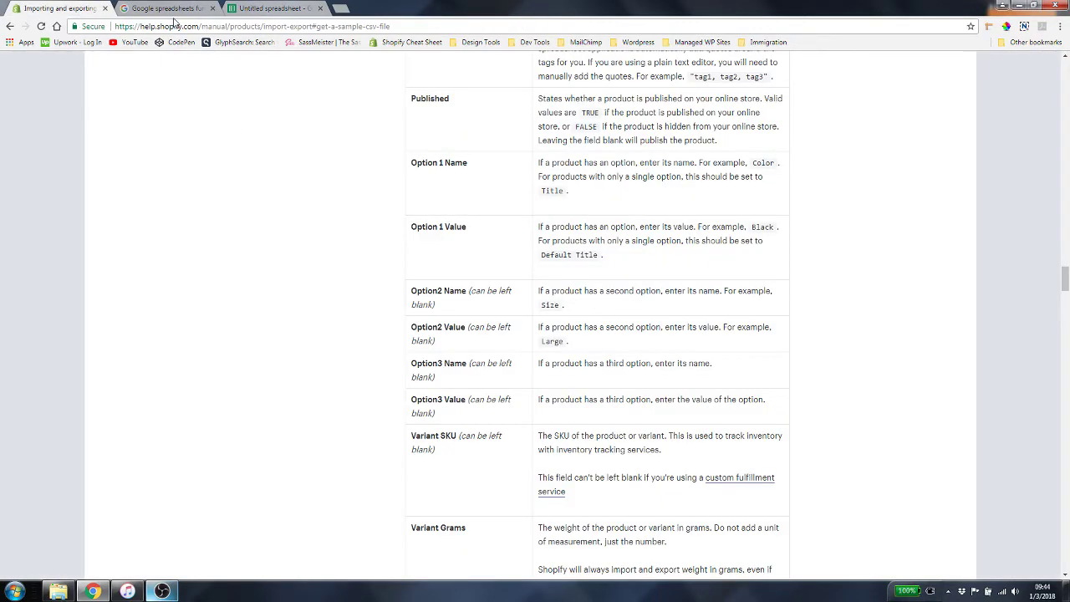
left_click(260, 8)
left_click(88, 566)
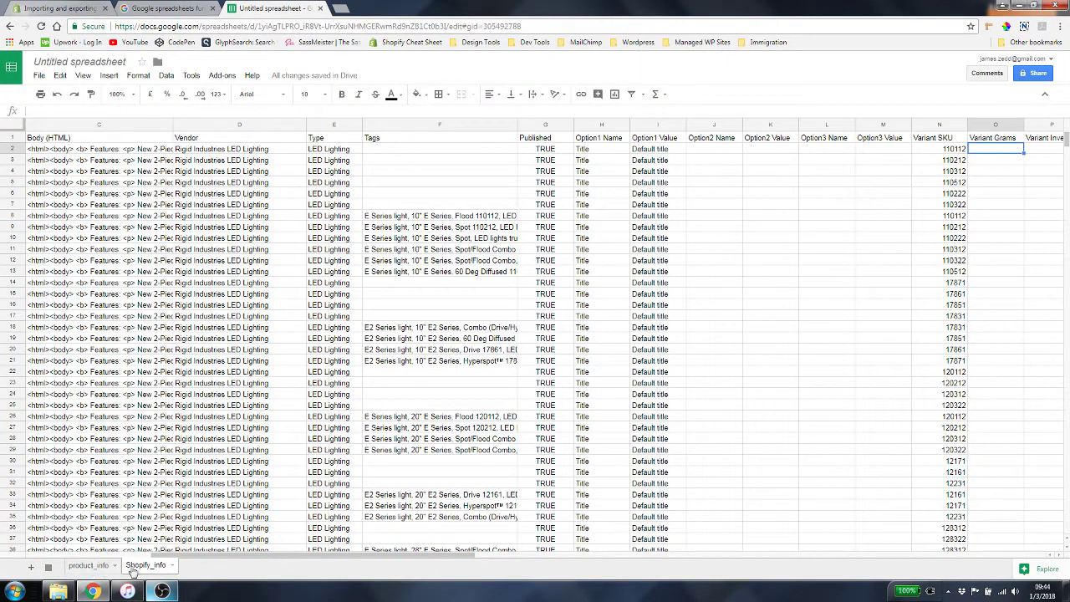
left_click_drag(256, 561, 473, 572)
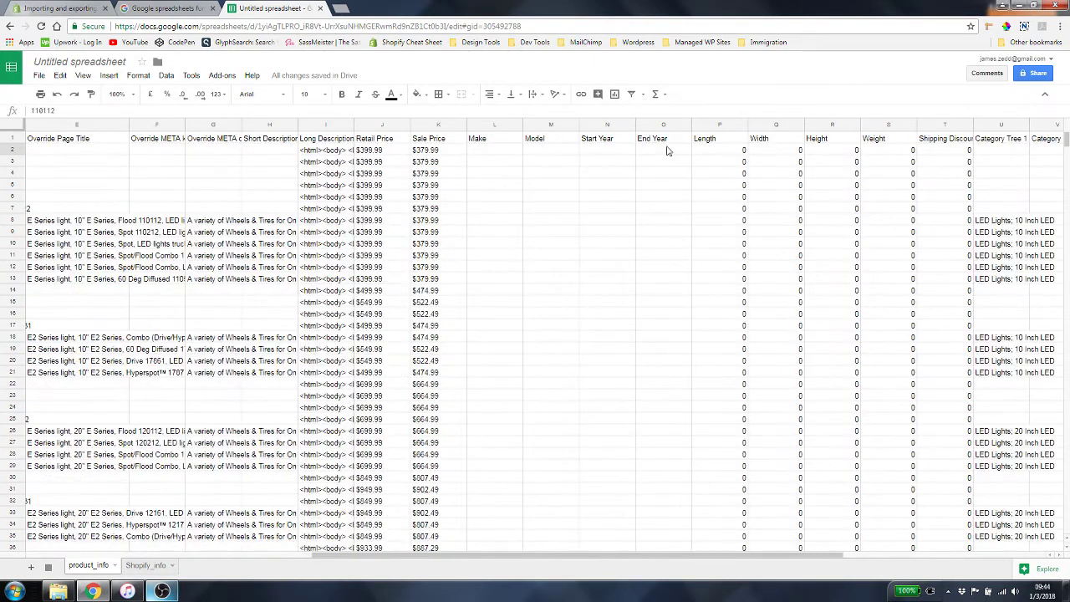
left_click(898, 153)
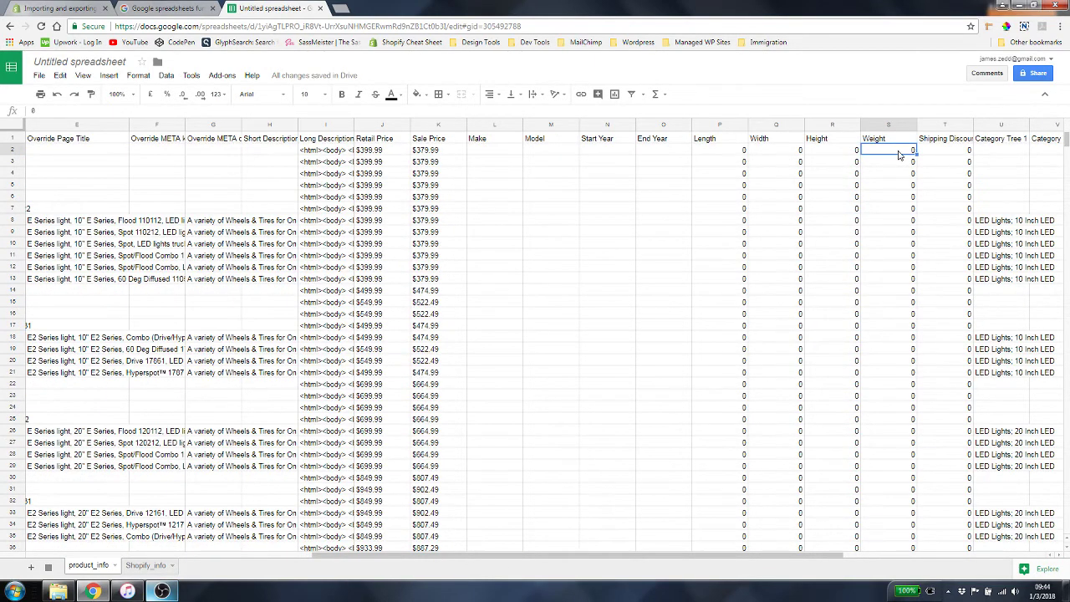
key("Page_Down")
key("Page_Down")
key("Page_Down")
key("Page_Down")
key("Page_Down")
key("Page_Down")
key("Page_Down")
key("Page_Down")
key("Page_Down")
key("Page_Down")
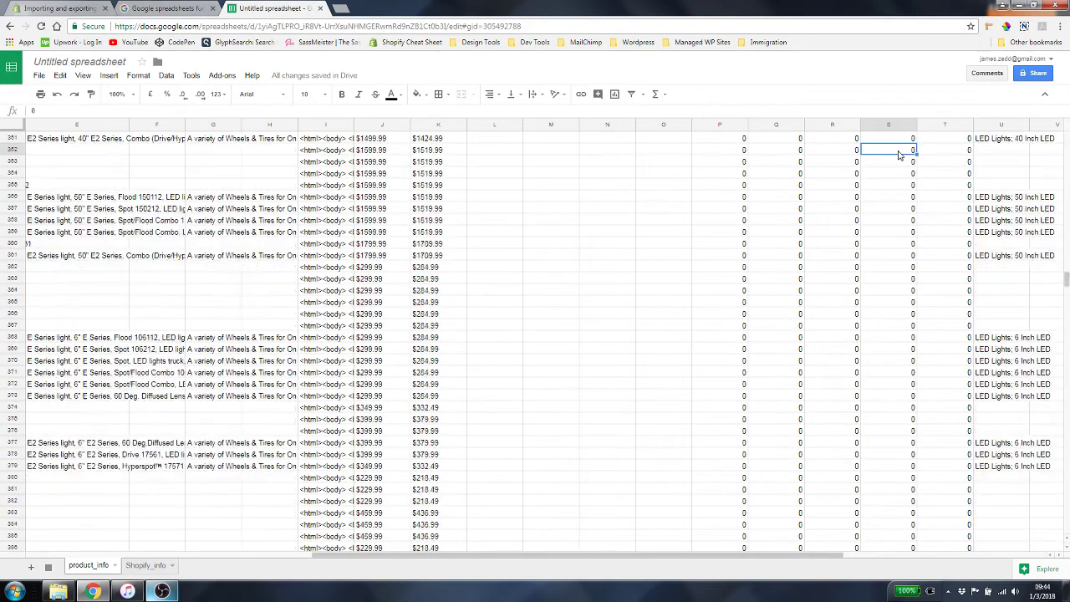
key("Page_Down")
key("Page_Down")
key("Page_Down")
key("Page_Down")
key("Page_Down")
key("Page_Down")
key("Page_Down")
key("Page_Down")
key("Page_Down")
key("Page_Down")
key("Page_Down")
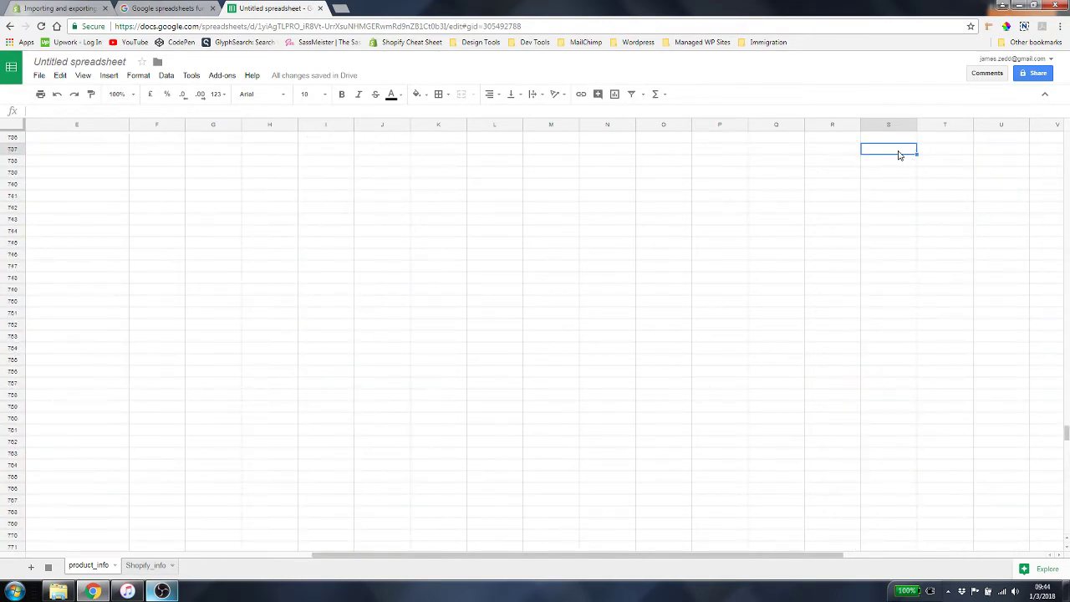
key("Page_Up")
key("Page_Up")
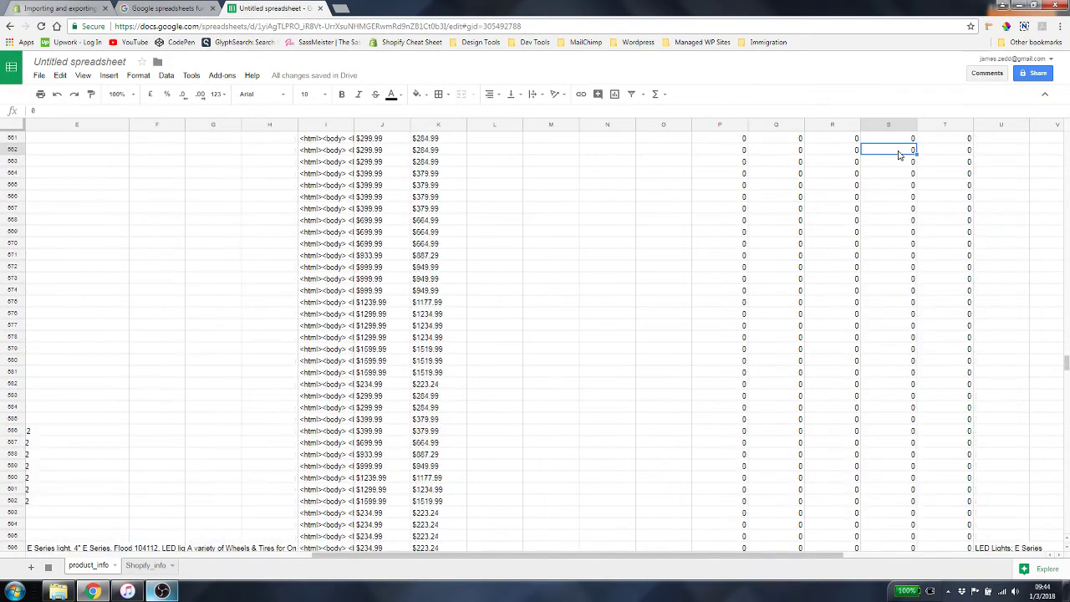
key("Page_Up")
key("Page_Up")
key("Page_Up")
key("Page_Up")
key("Page_Up")
key("Page_Up")
key("Page_Up")
key("Page_Up")
key("Page_Up")
key("Page_Up")
key("Page_Up")
key("Page_Up")
key("Page_Up")
key("Page_Up")
key("Page_Up")
key("Page_Up")
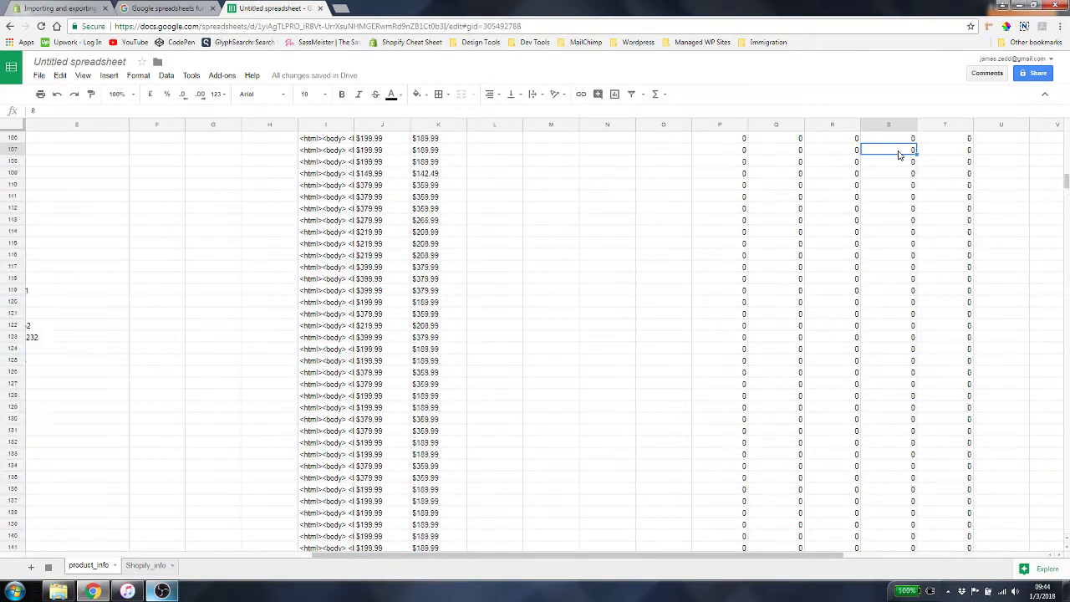
key("Page_Up")
key("Page_Up")
key("Page_Up")
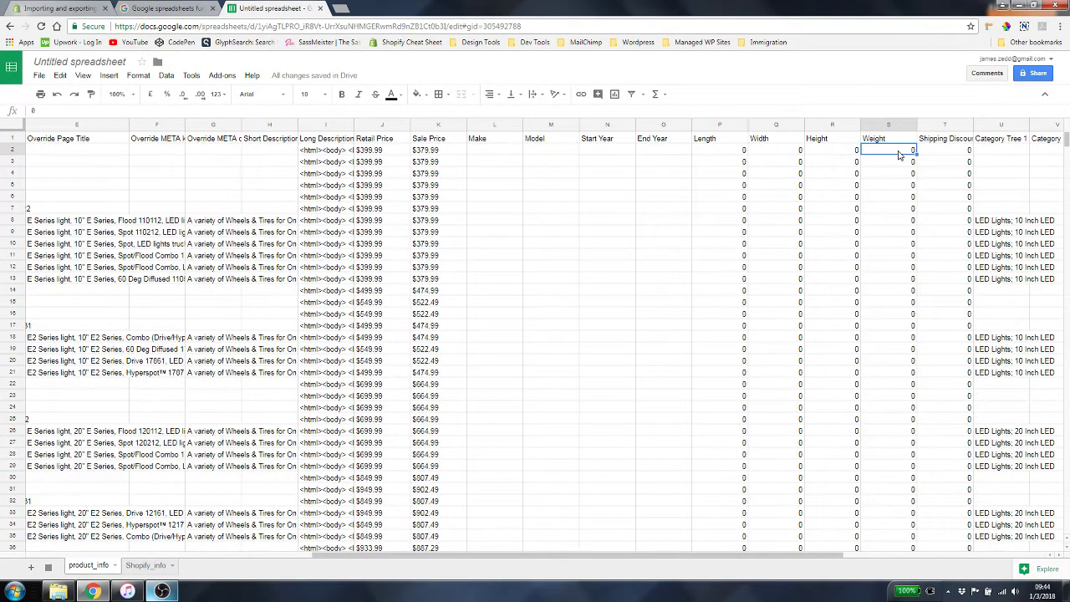
Search lbs to grams in a new tab (1 lb = 453.592 g), then return to the spreadsheet
left_click(350, 9)
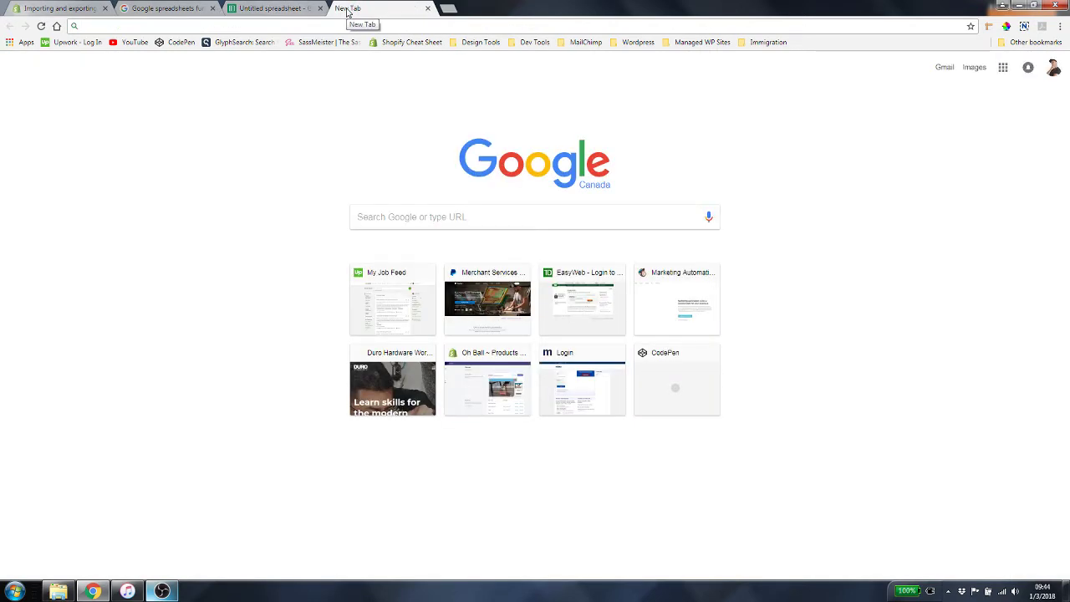
type("lbs to gram")
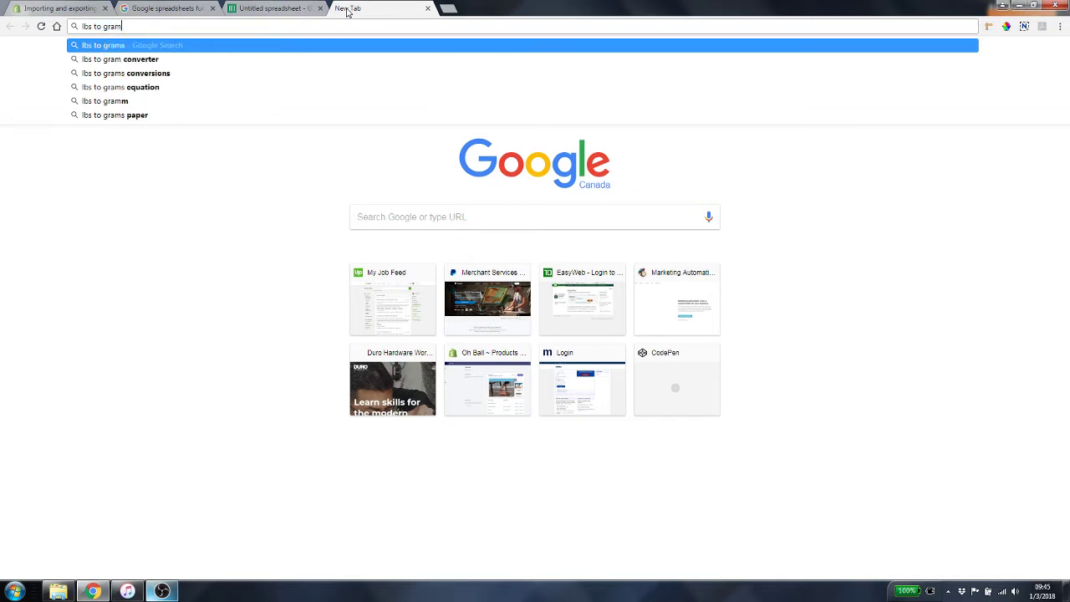
type("s")
key("Return")
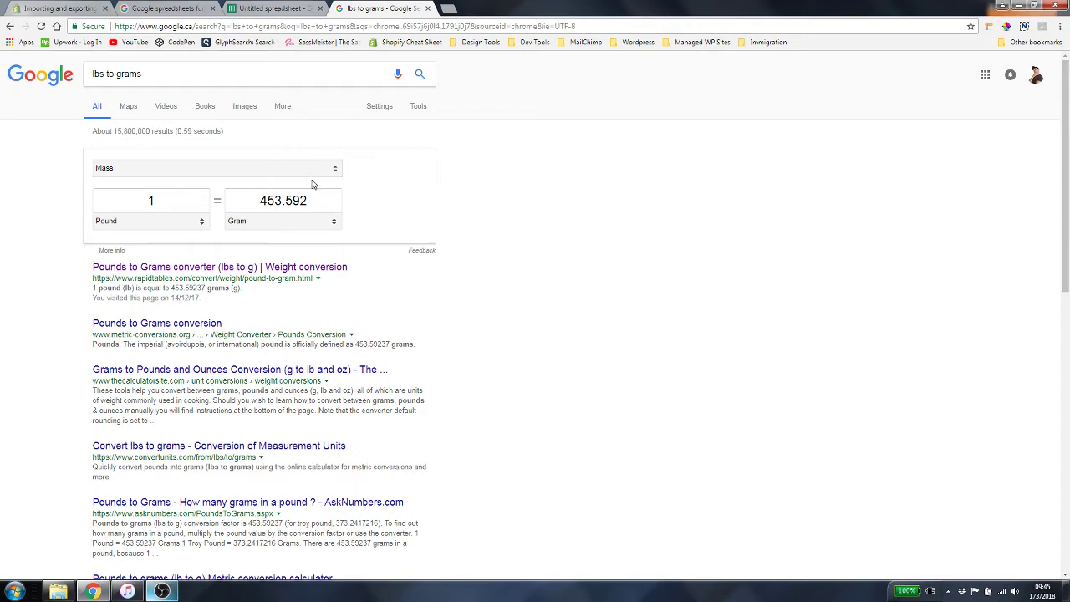
left_click(60, 8)
left_click(288, 9)
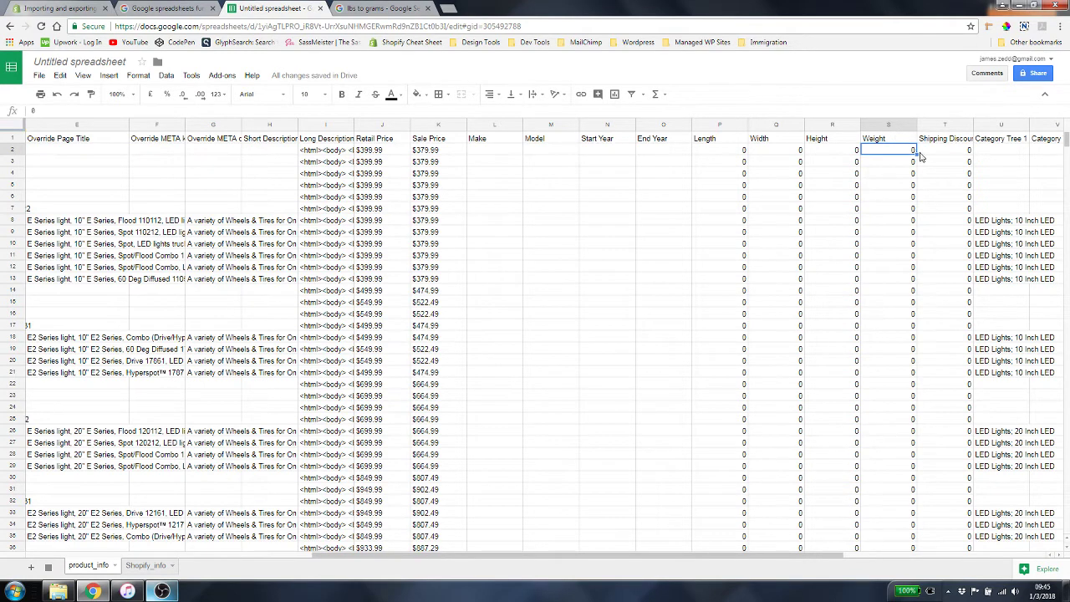
On Shopify_info, begin an ARRAYFORMULA in Variant Grams cell O2
left_click(149, 569)
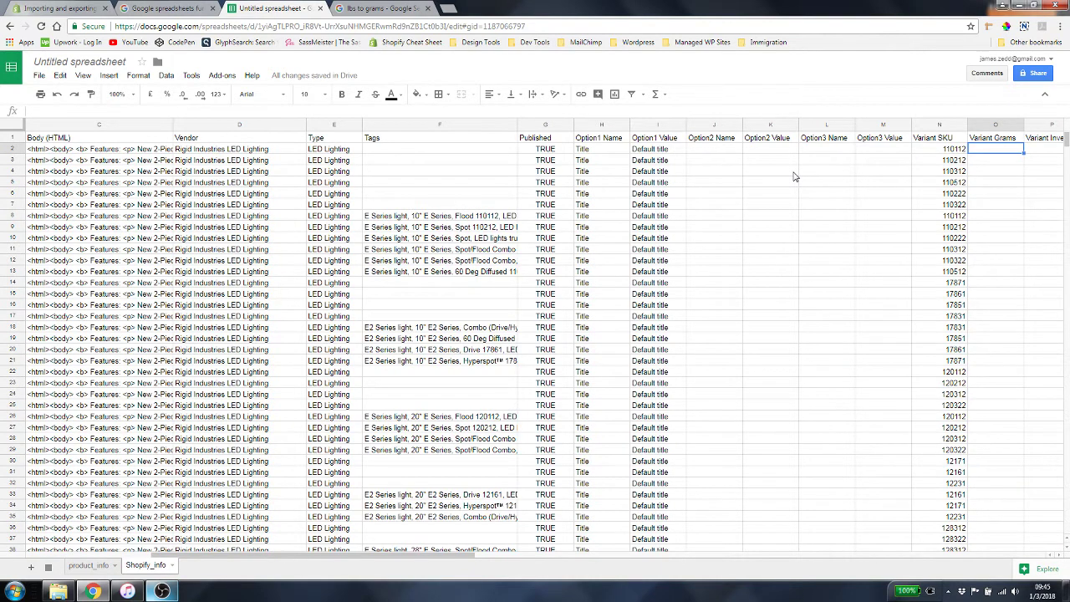
type("=")
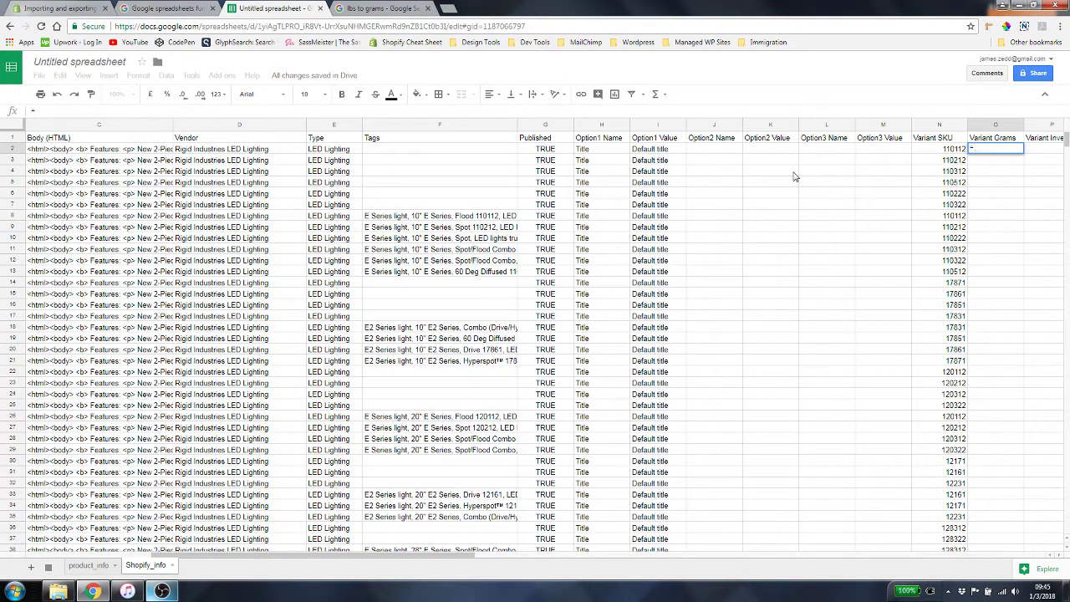
type("productt")
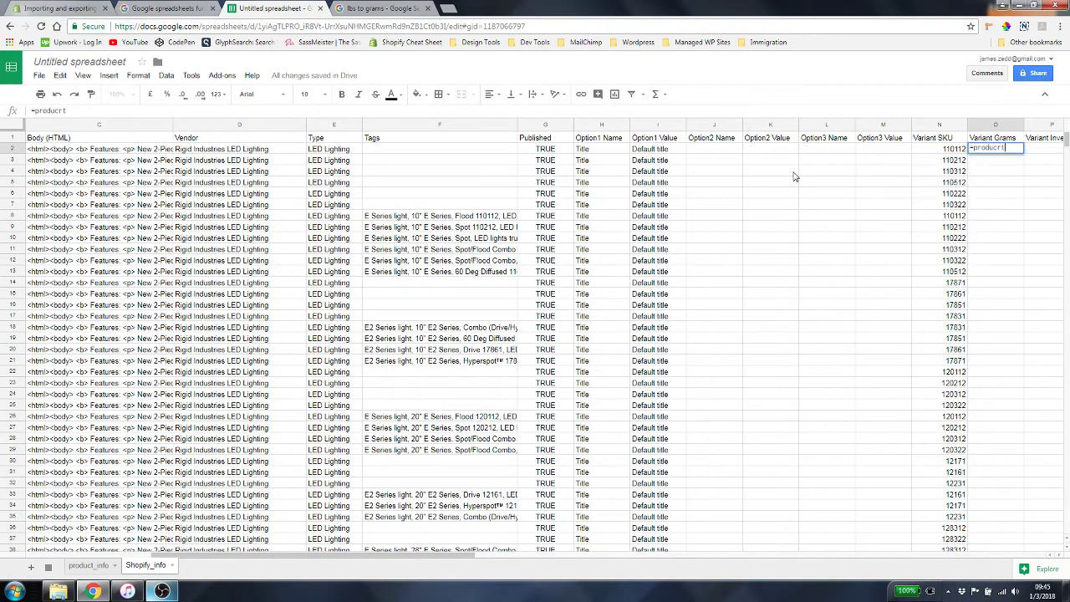
key("BackSpace")
key("BackSpace")
key("BackSpace")
key("BackSpace")
key("BackSpace")
key("BackSpace")
key("BackSpace")
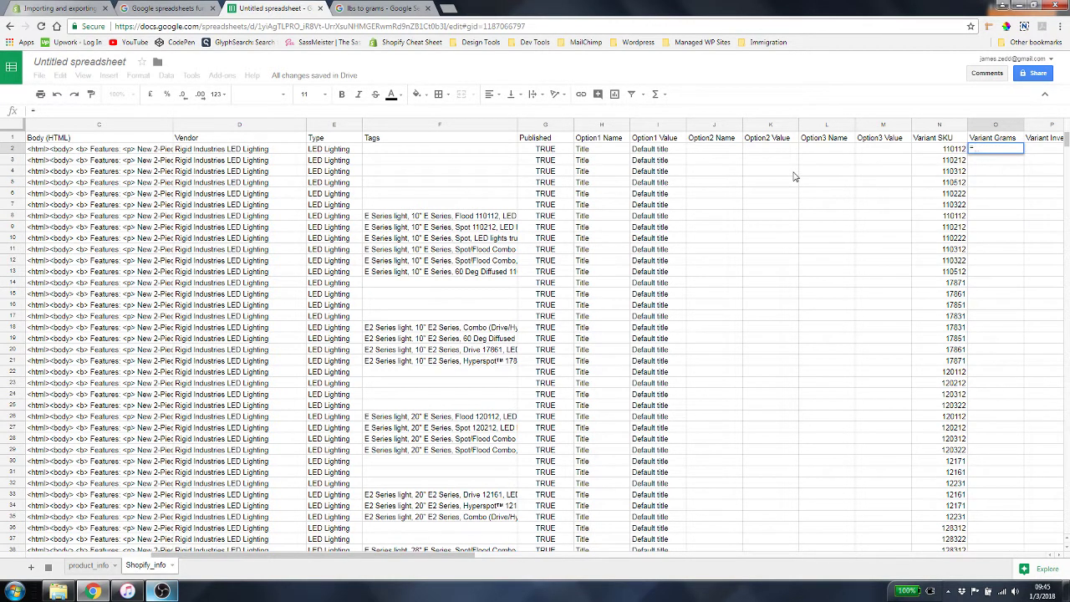
type("ARRA")
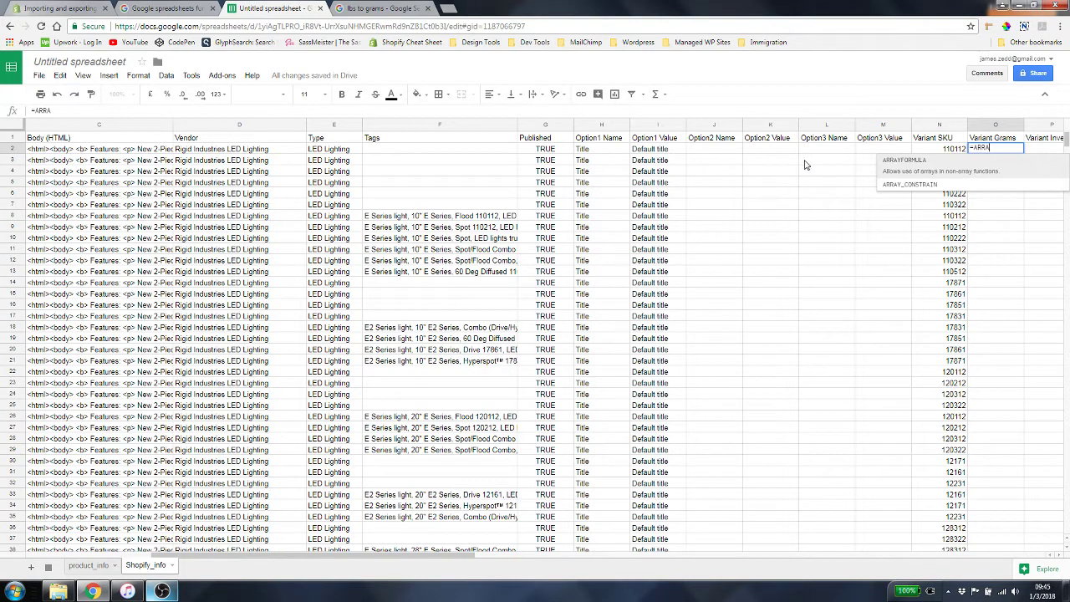
left_click(920, 162)
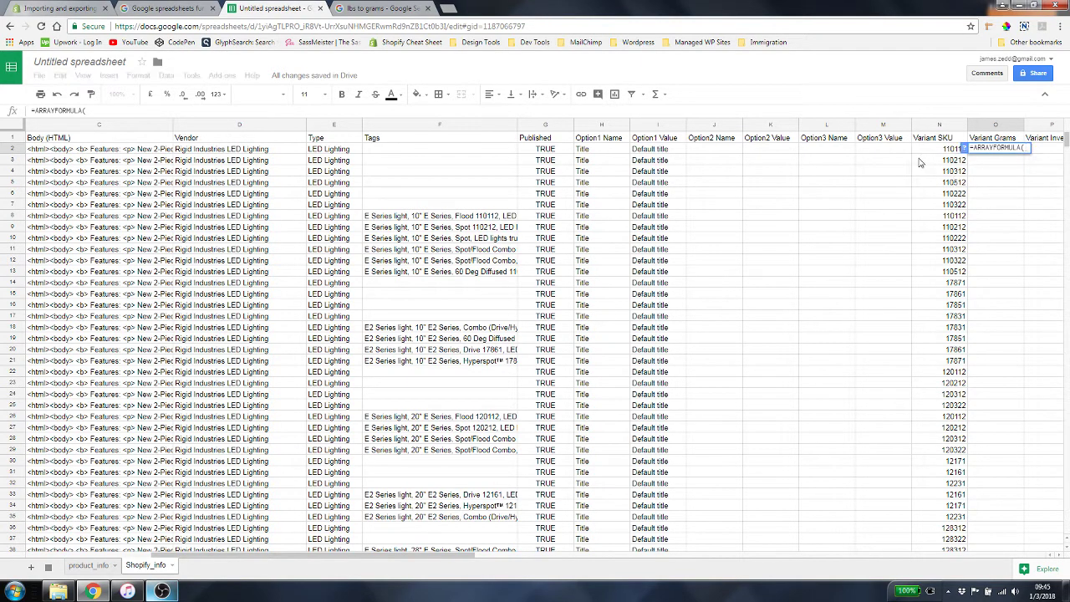
left_click(106, 110)
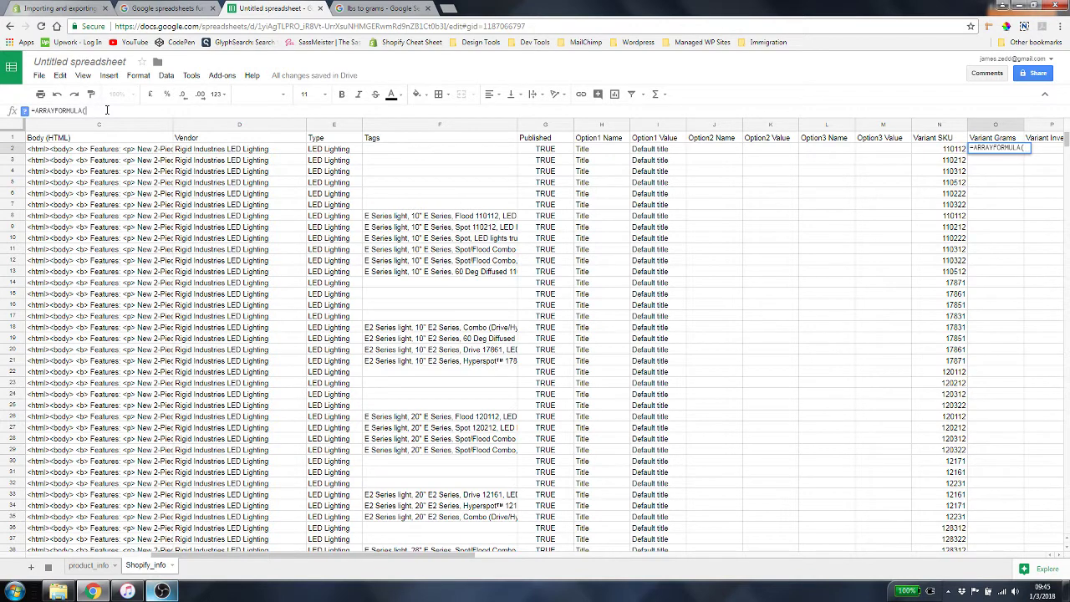
Complete it as =ARRAYFORMULA(product_info!S2:S*453.592), verifying the pound-to-gram factor 453.592
type("product_info")
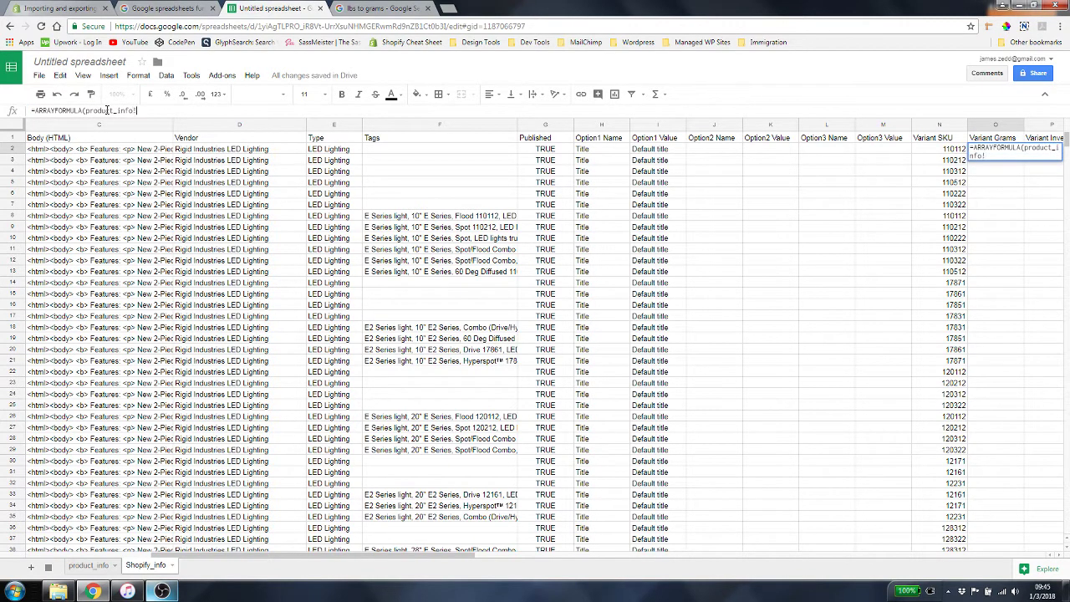
type("!S2:0S*")
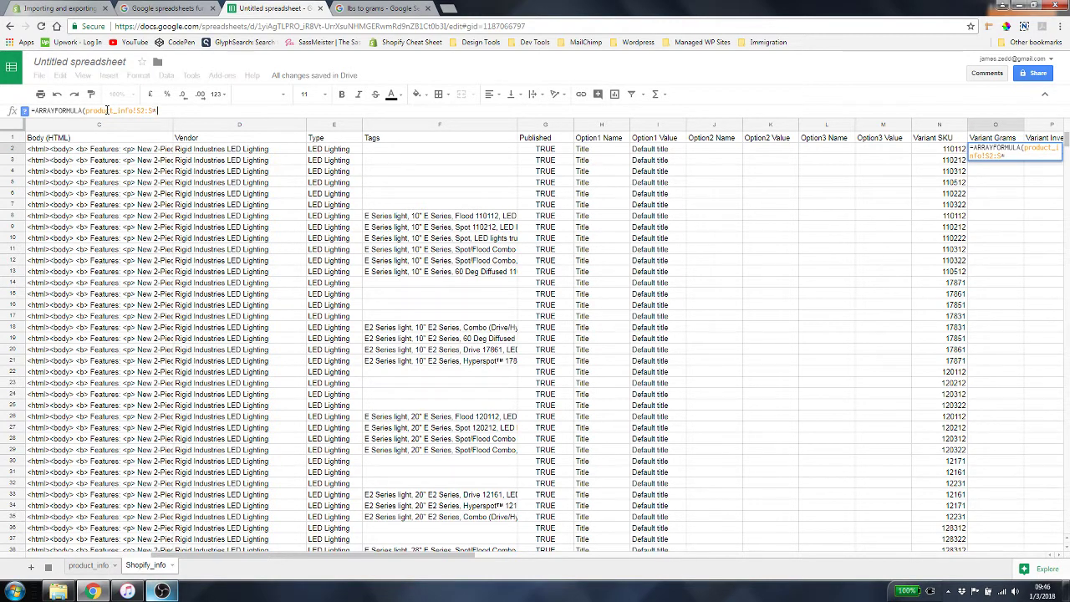
left_click(372, 10)
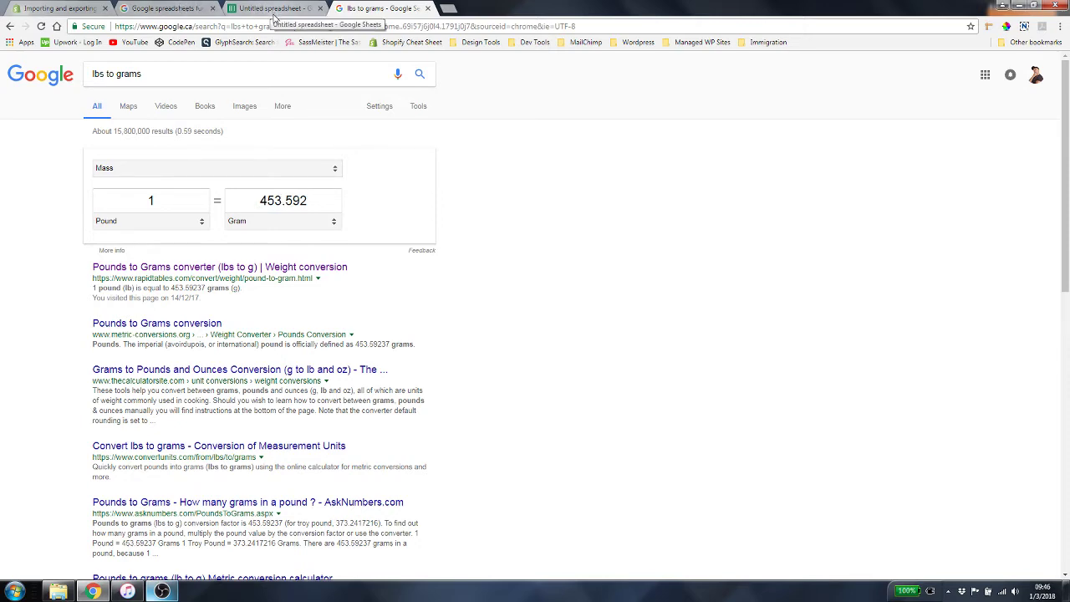
left_click(278, 11)
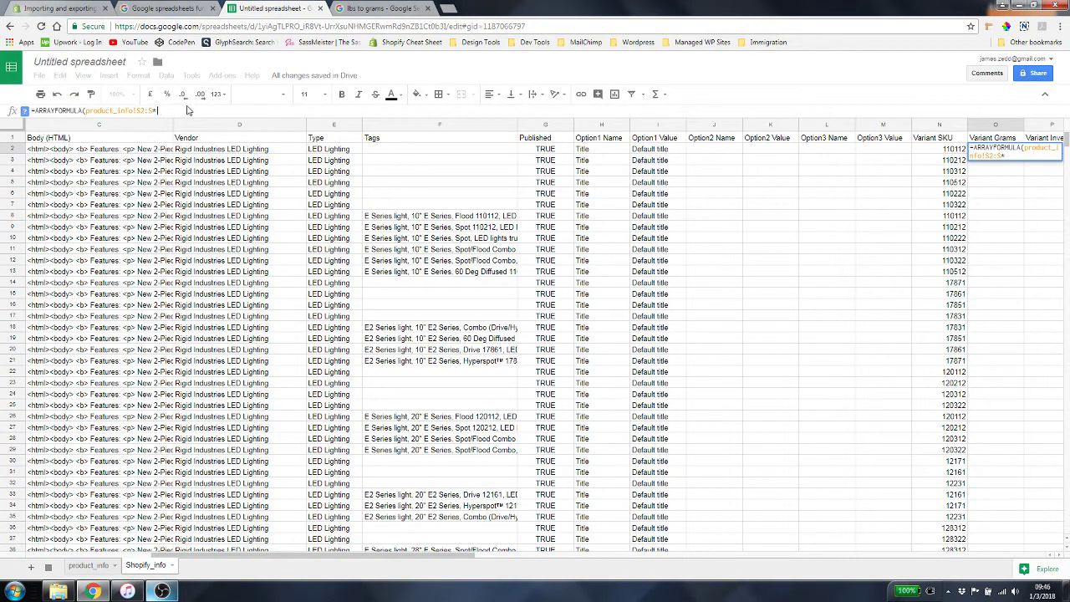
type("453.59")
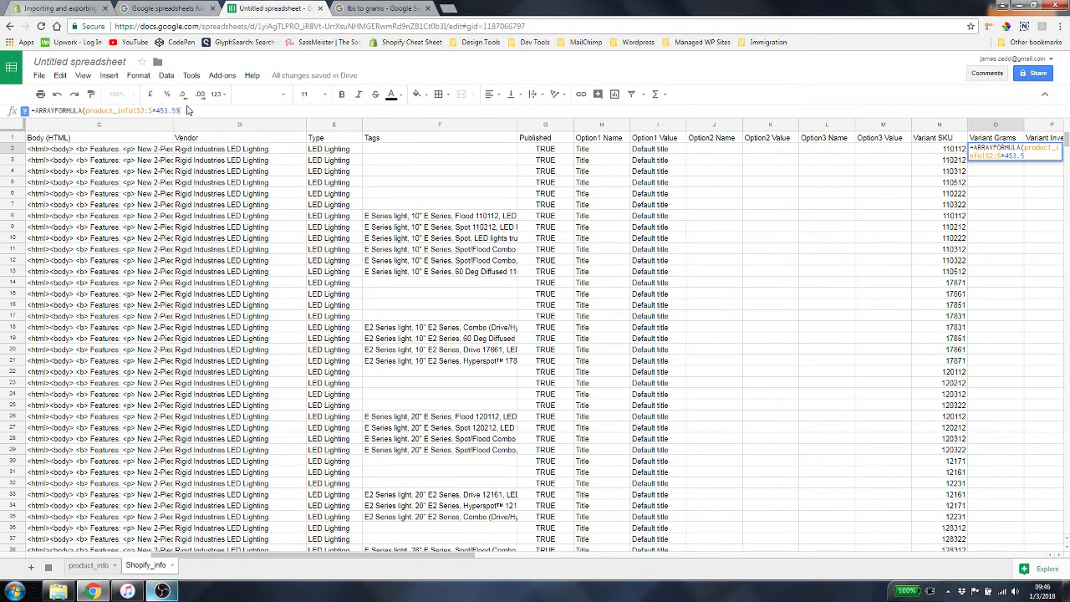
type("2")
left_click(380, 8)
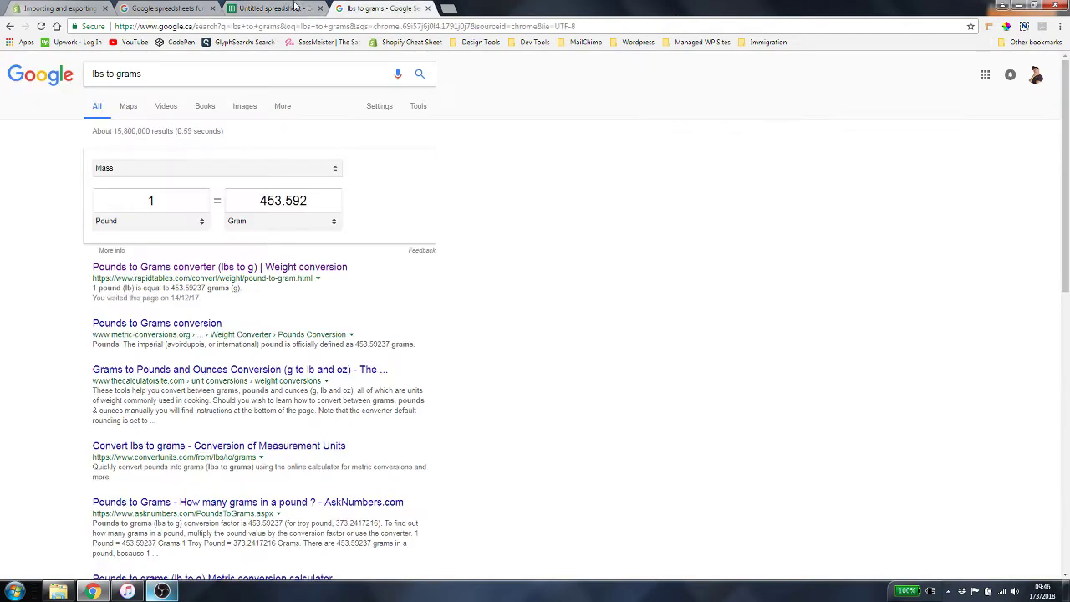
left_click(267, 8)
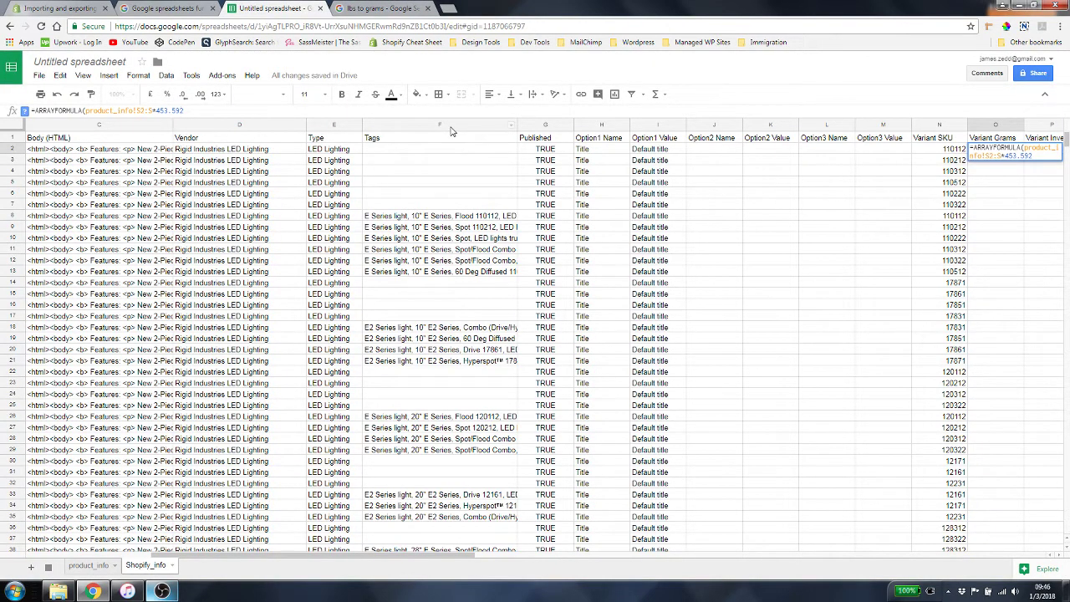
type(")")
key("Return")
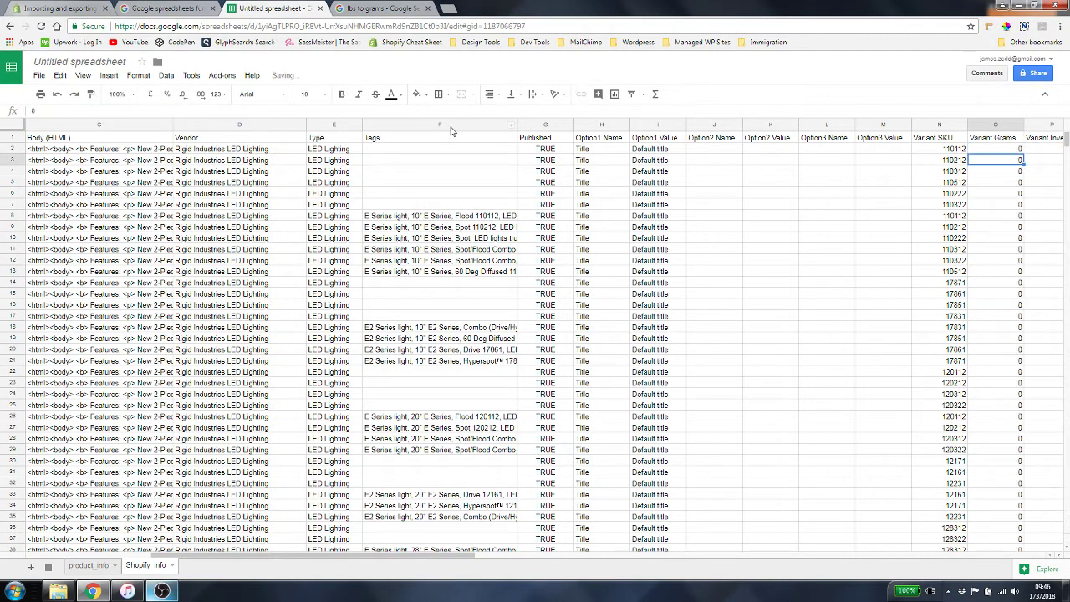
key("Up")
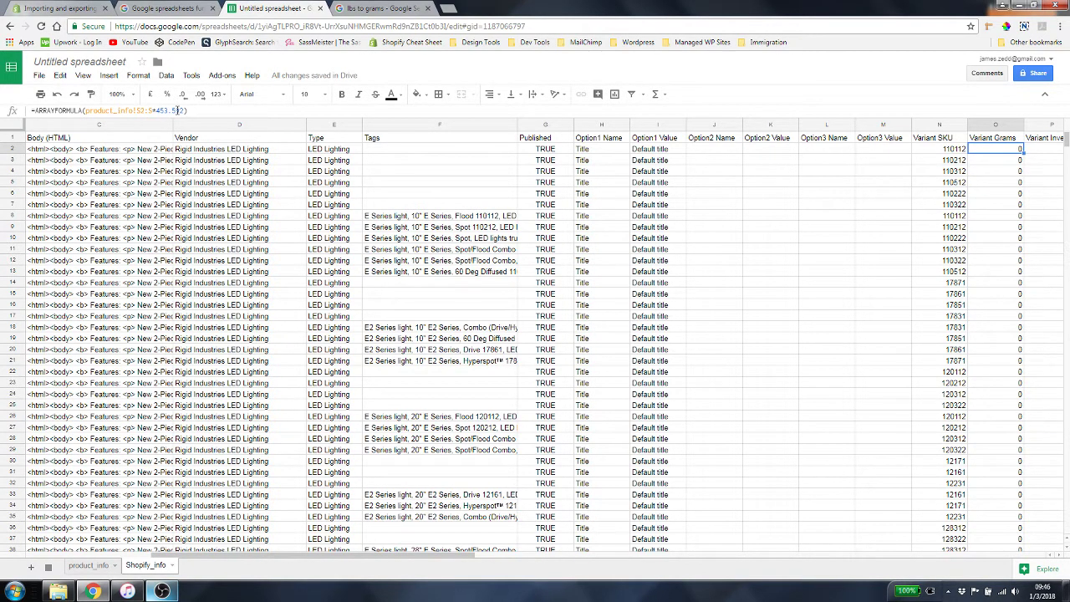
Test the conversion by setting product_info Weight S2 to 1 and checking Variant Grams
left_click(88, 565)
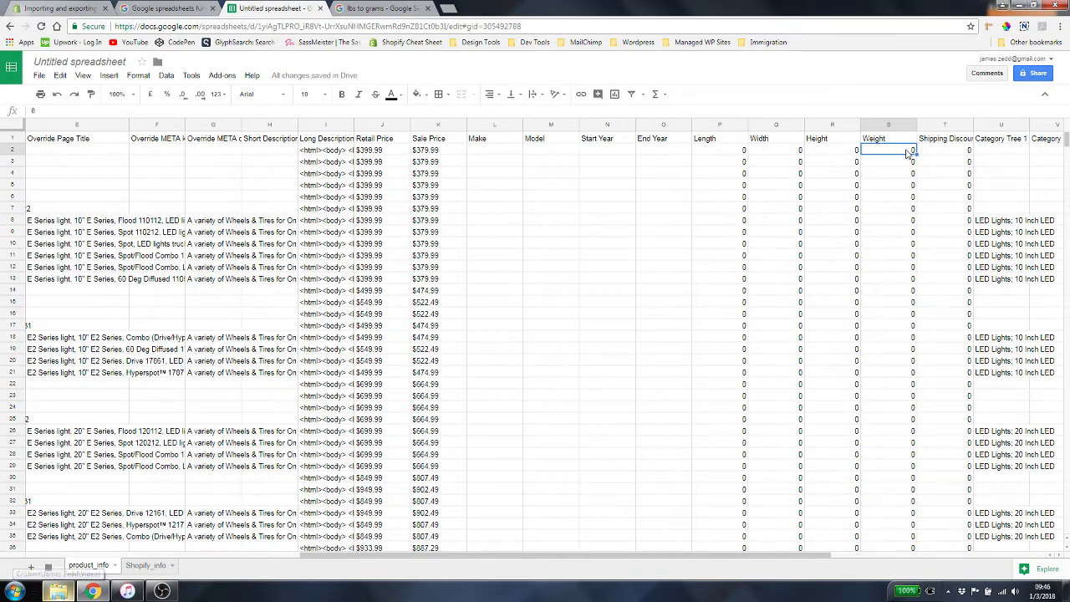
type("1")
key("Return")
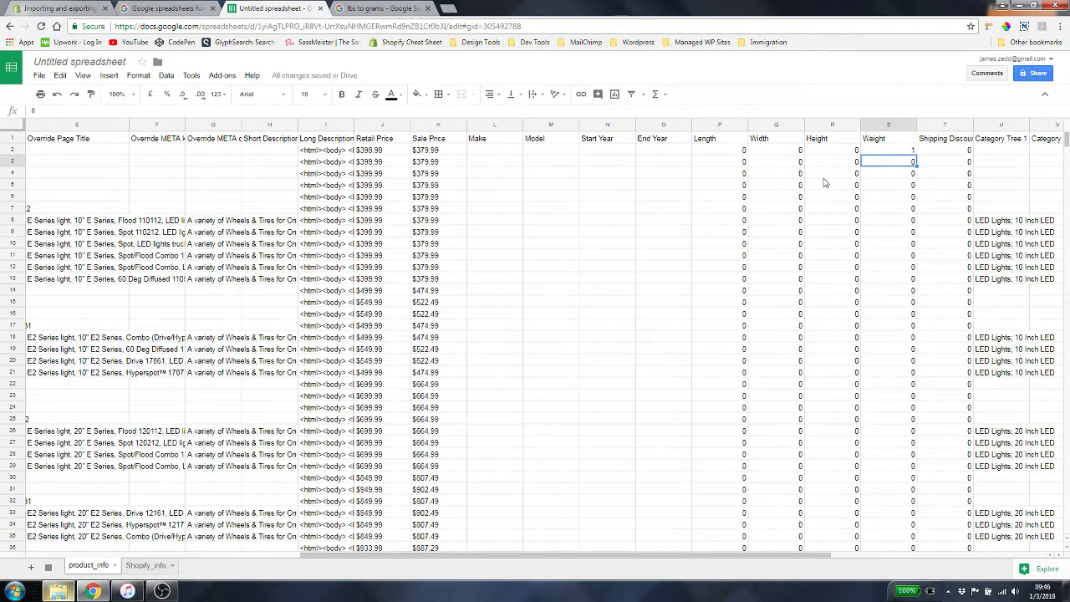
left_click(145, 566)
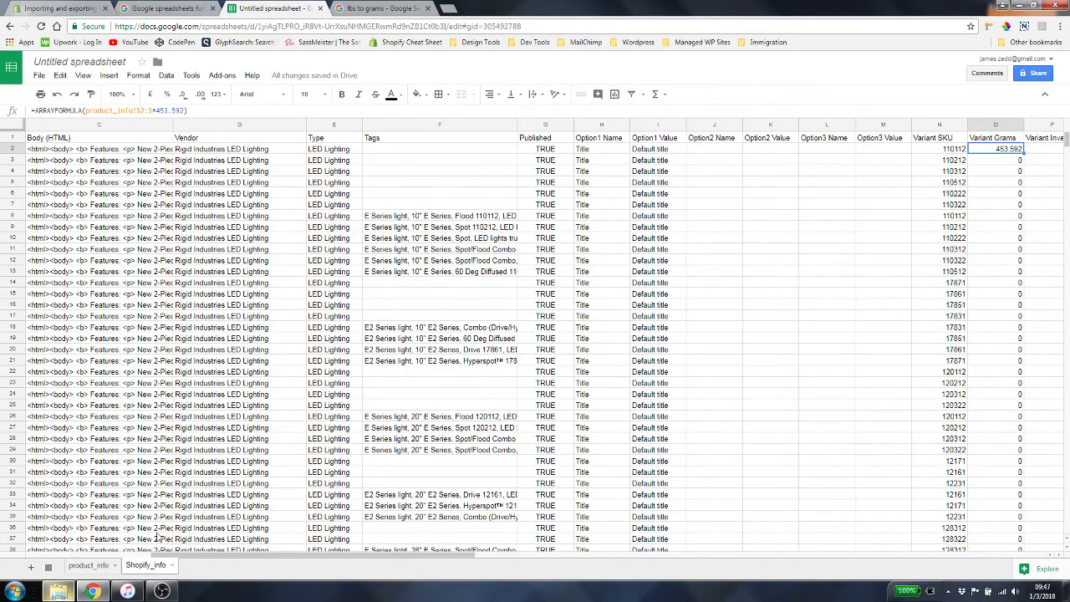
Reset the first product's Weight to 0 and return to Shopify_info column P
left_click(88, 565)
left_click(904, 151)
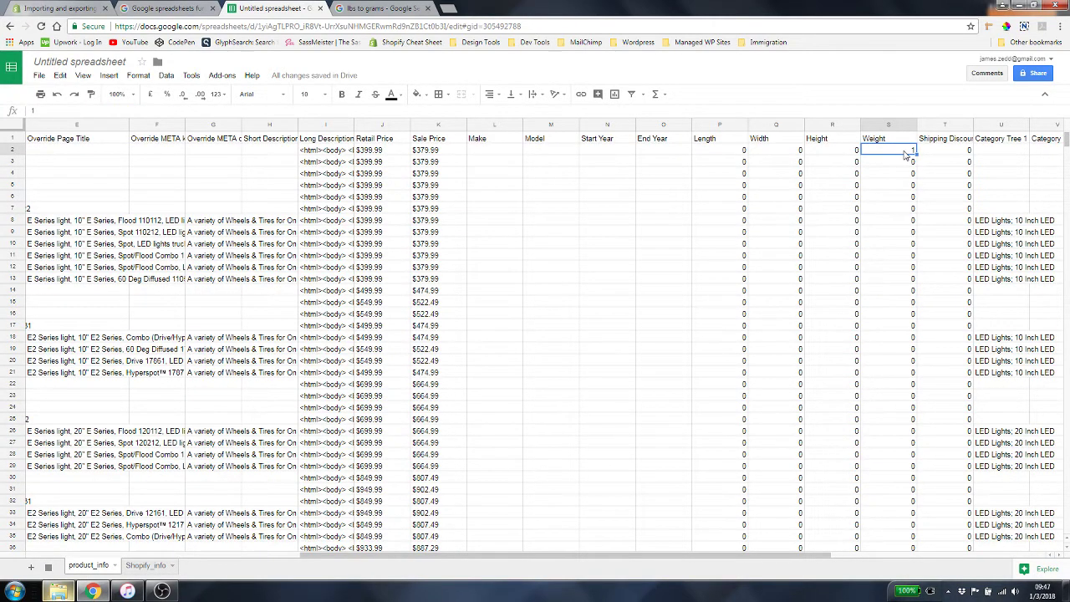
type("0")
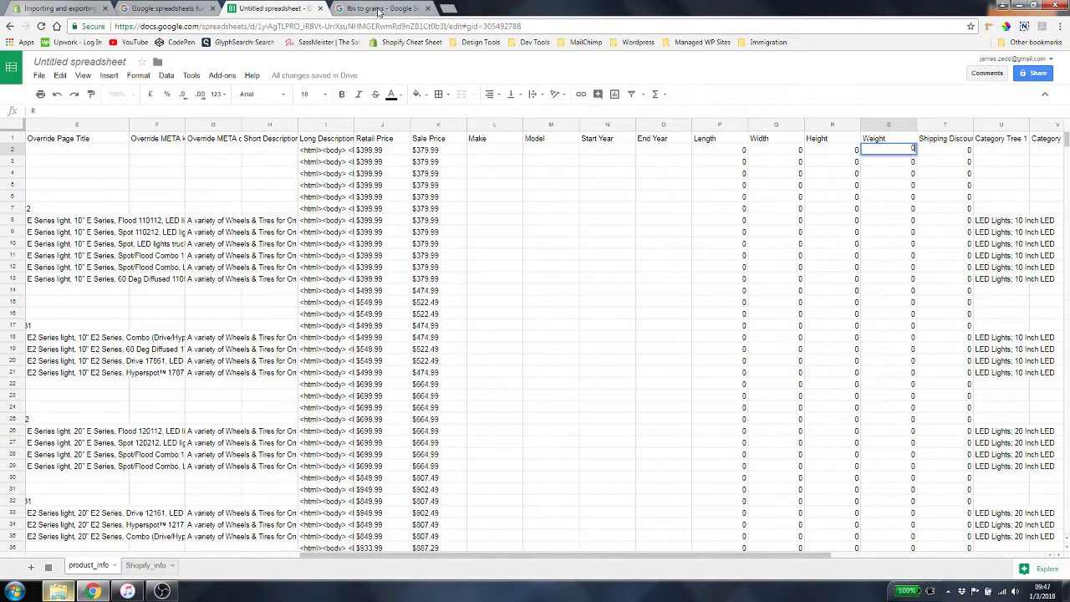
left_click(145, 564)
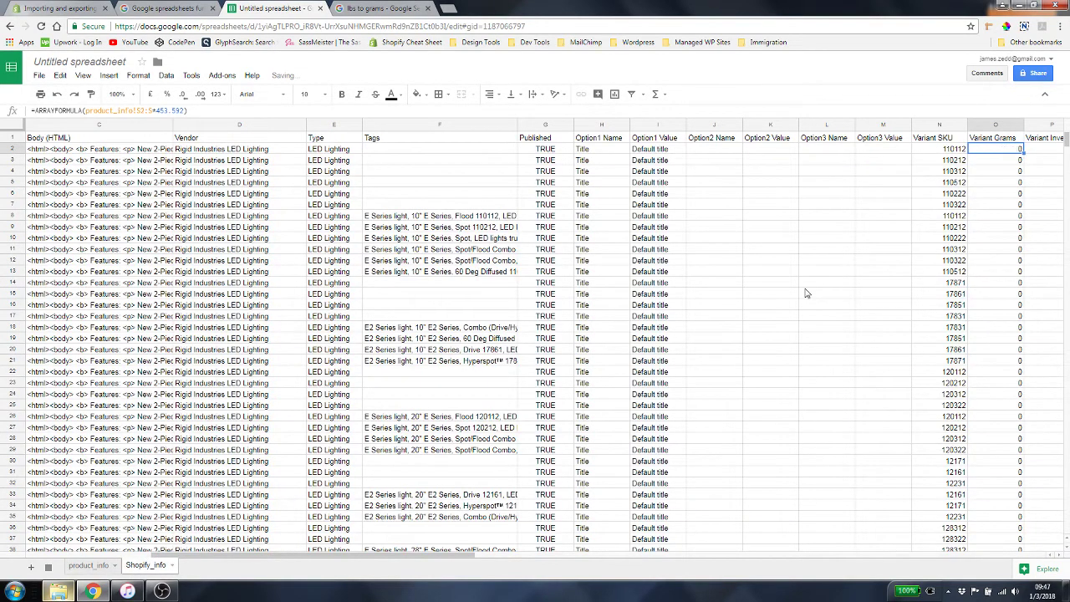
key("Right")
key("Right")
key("Right")
key("Left")
key("Left")
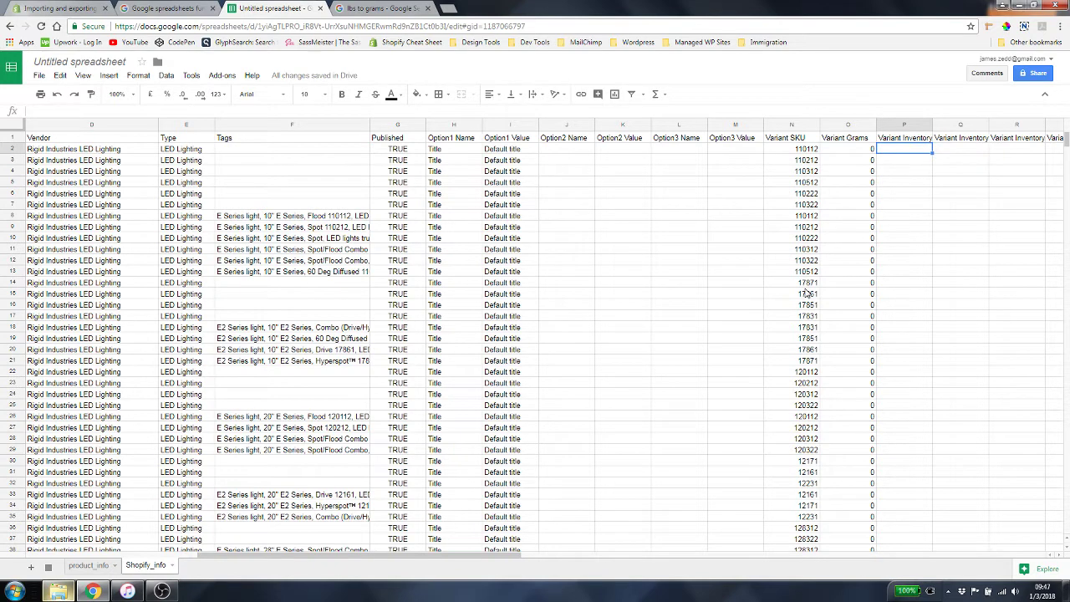
left_click(166, 8)
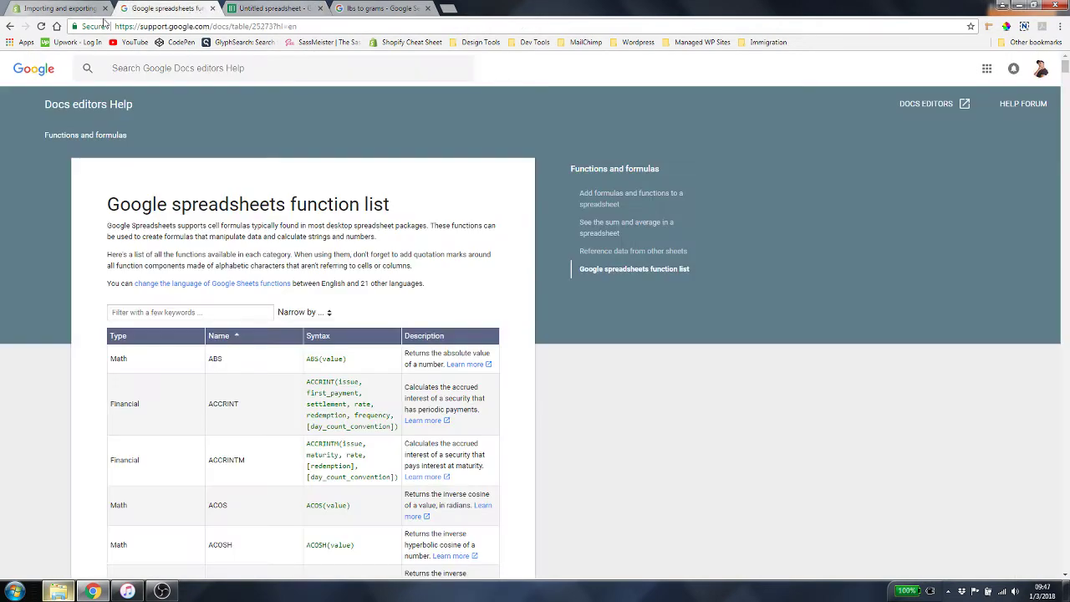
left_click(67, 8)
scroll(389, 358, "down", 2)
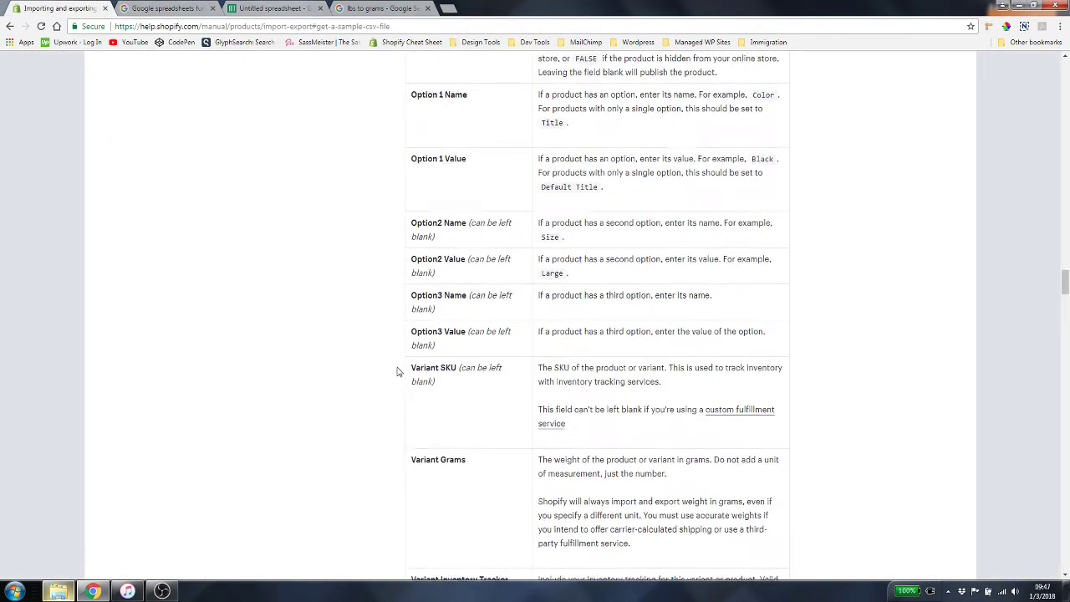
scroll(399, 371, "down", 2)
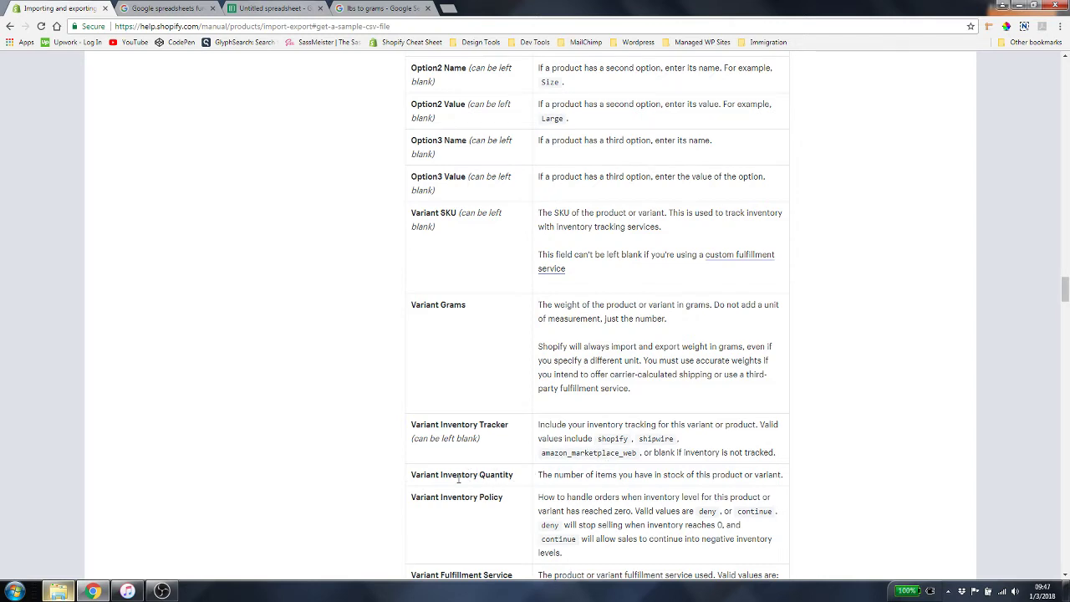
left_click(242, 12)
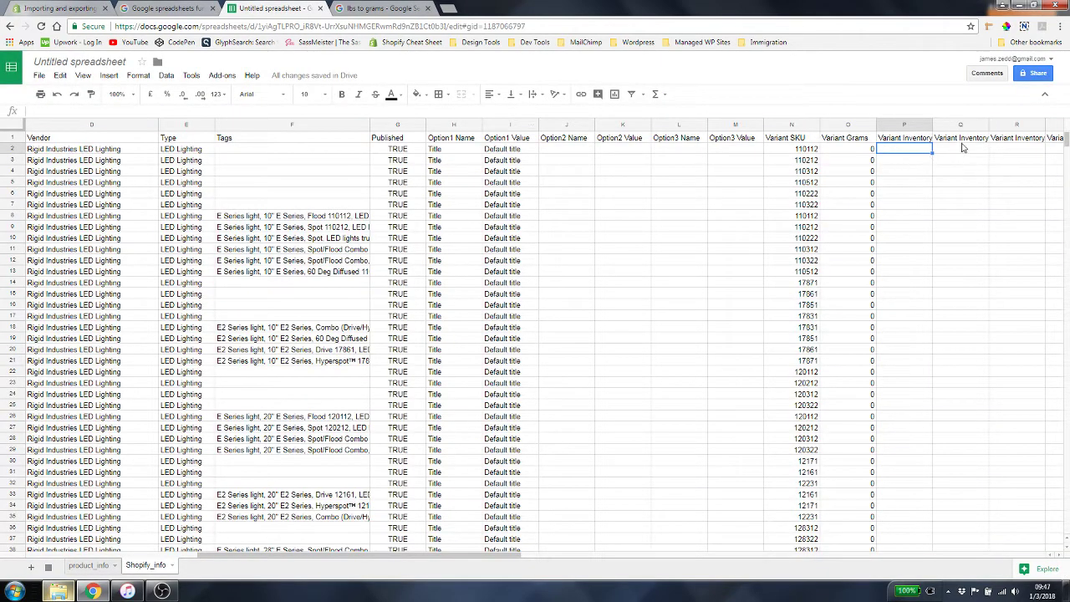
Widen the Variant Inventory Tracker and Variant Inventory Qty columns
left_click(937, 126)
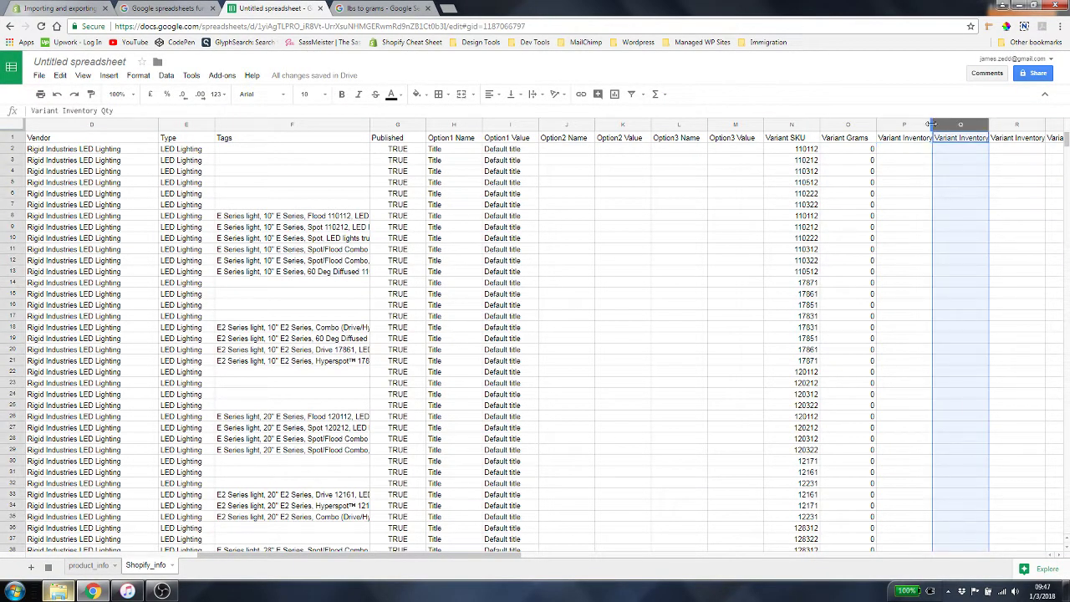
left_click_drag(981, 125, 984, 125)
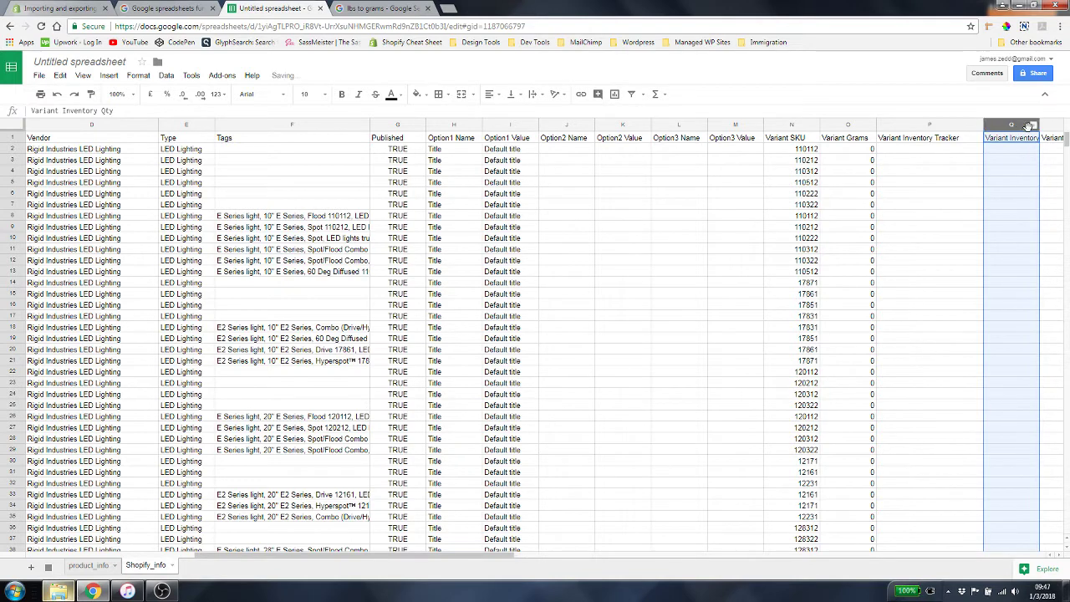
left_click_drag(1065, 125, 1067, 126)
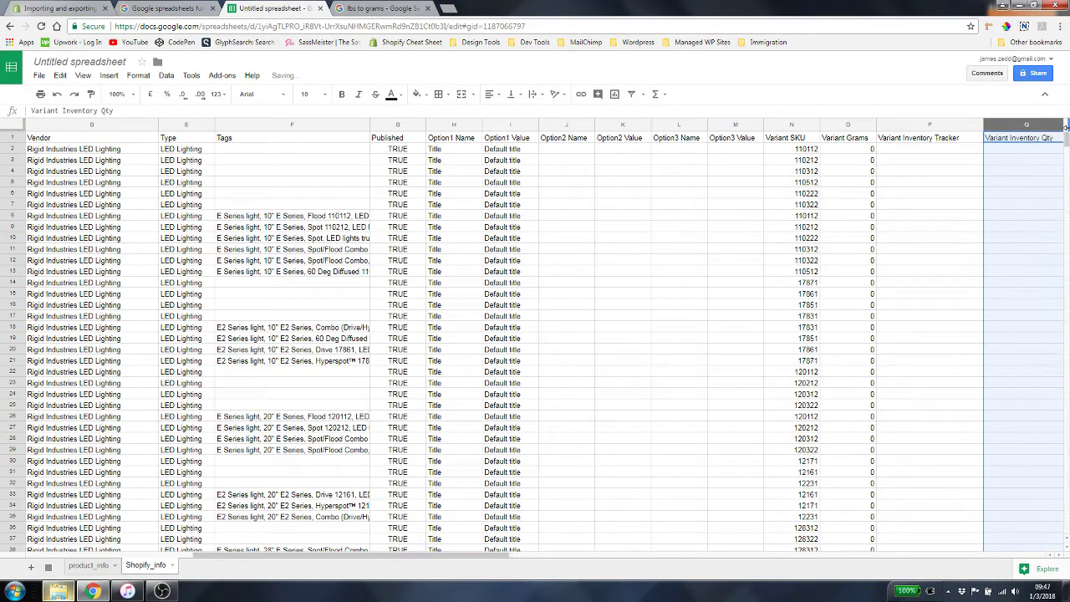
left_click_drag(483, 557, 550, 557)
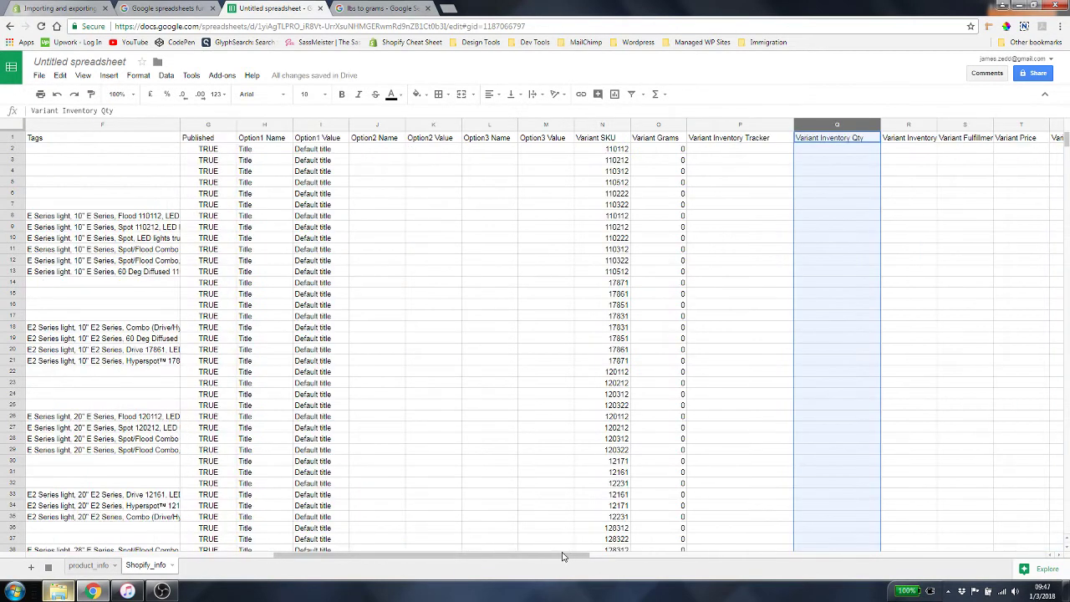
Fill Variant Inventory Qty with 1 for all product rows and widen column R
left_click(862, 150)
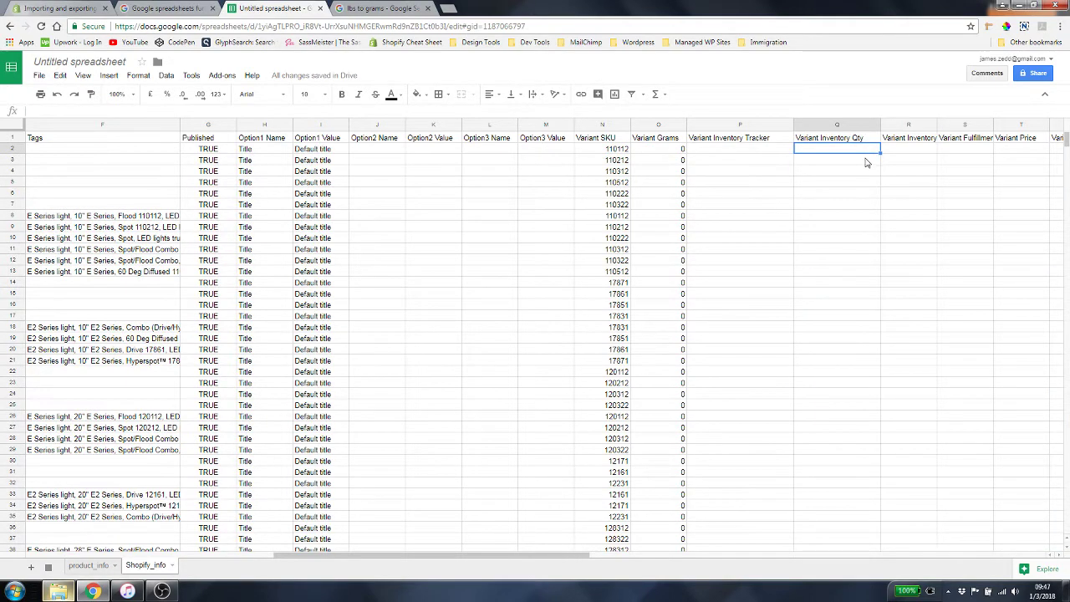
type("1")
key("Return")
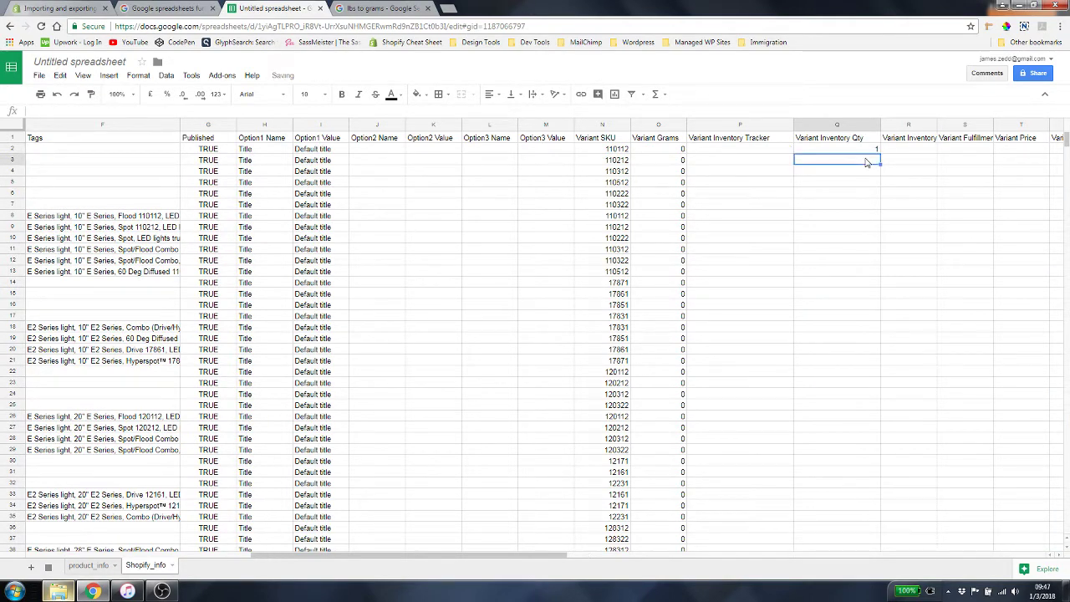
key("Up")
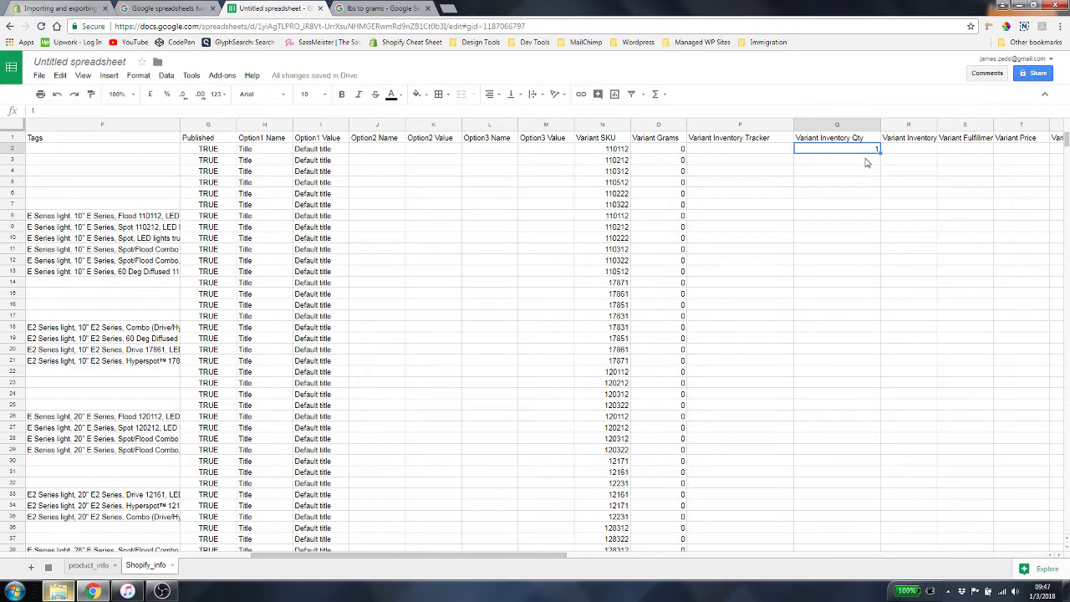
key("ctrl+shift+Down")
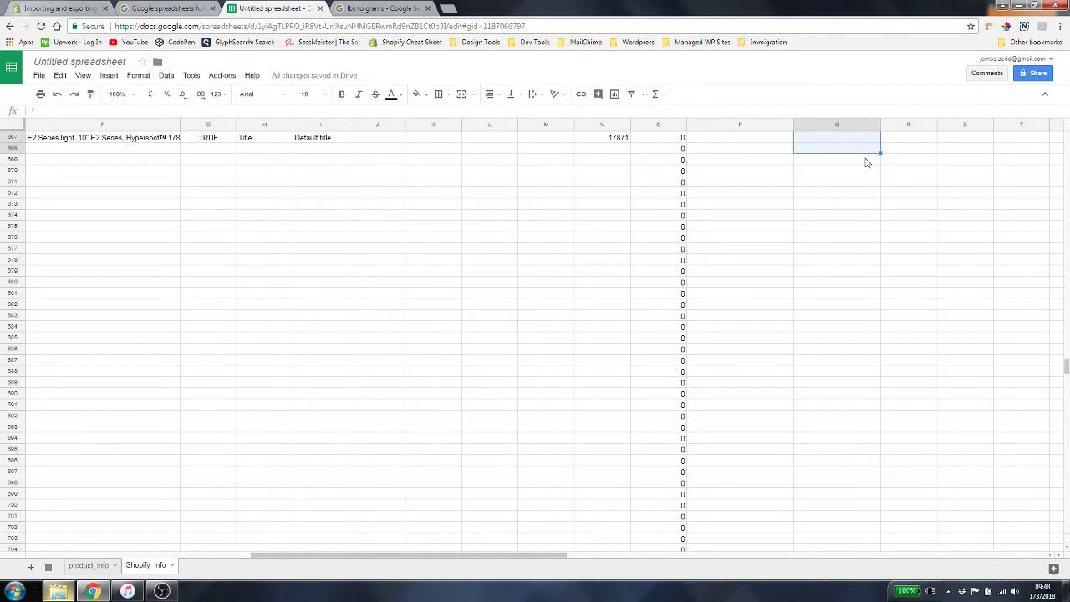
key("shift+Up")
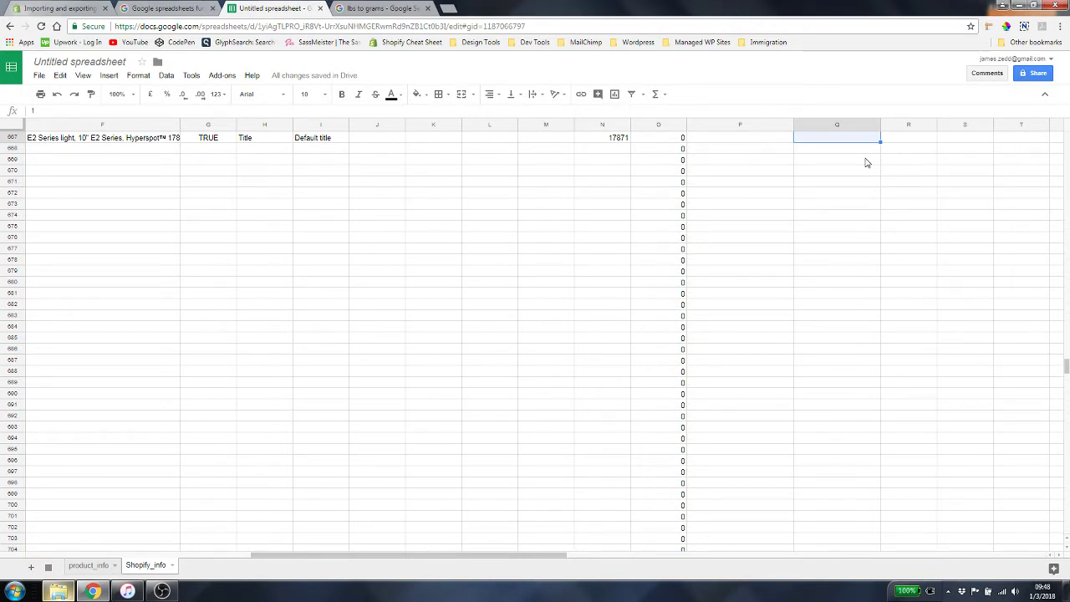
key("ctrl+shift+Up")
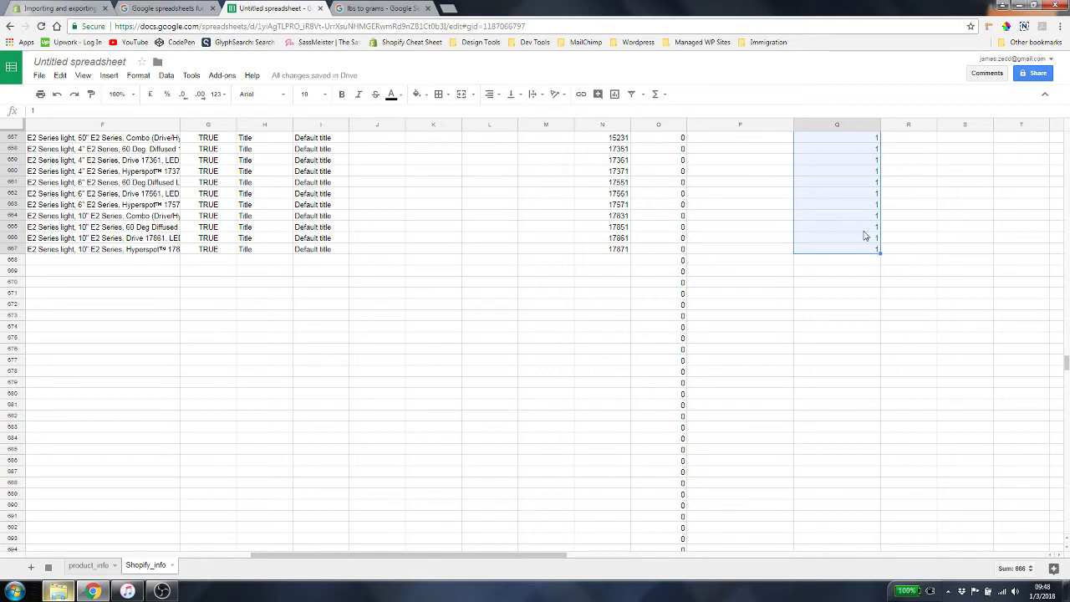
key("ctrl+Up")
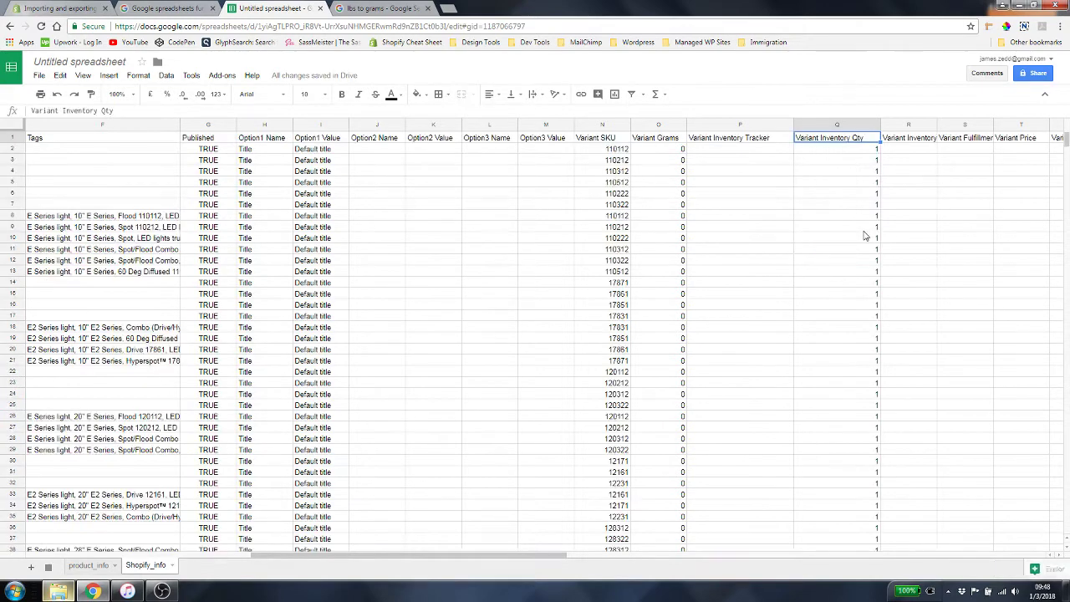
left_click_drag(936, 121, 978, 121)
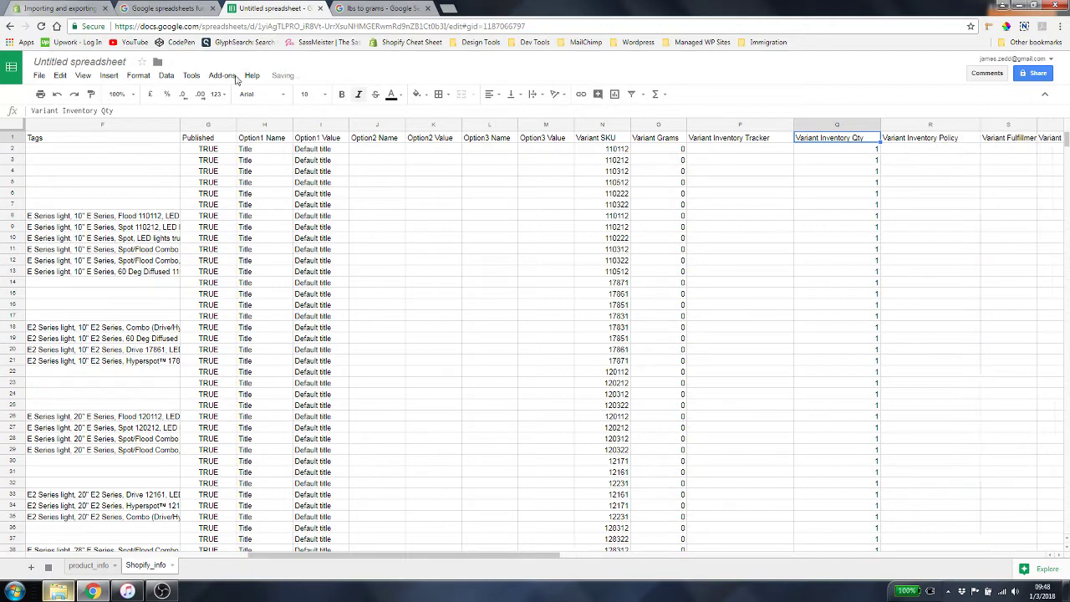
Glance at the Google Sheets function list, then return to Shopify's product CSV field reference
left_click(158, 8)
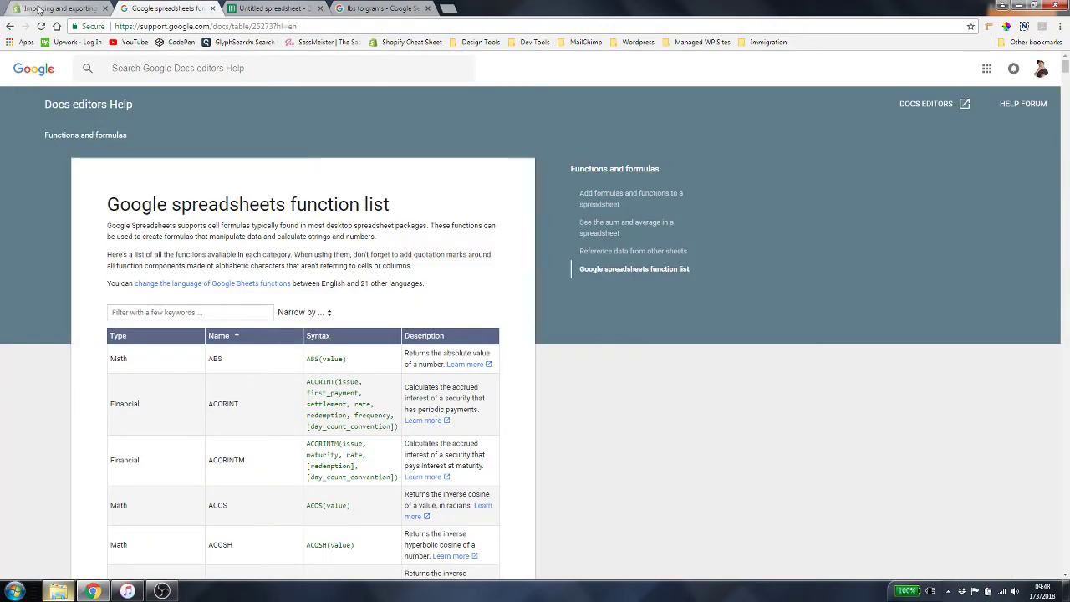
key("ctrl+shift+Tab")
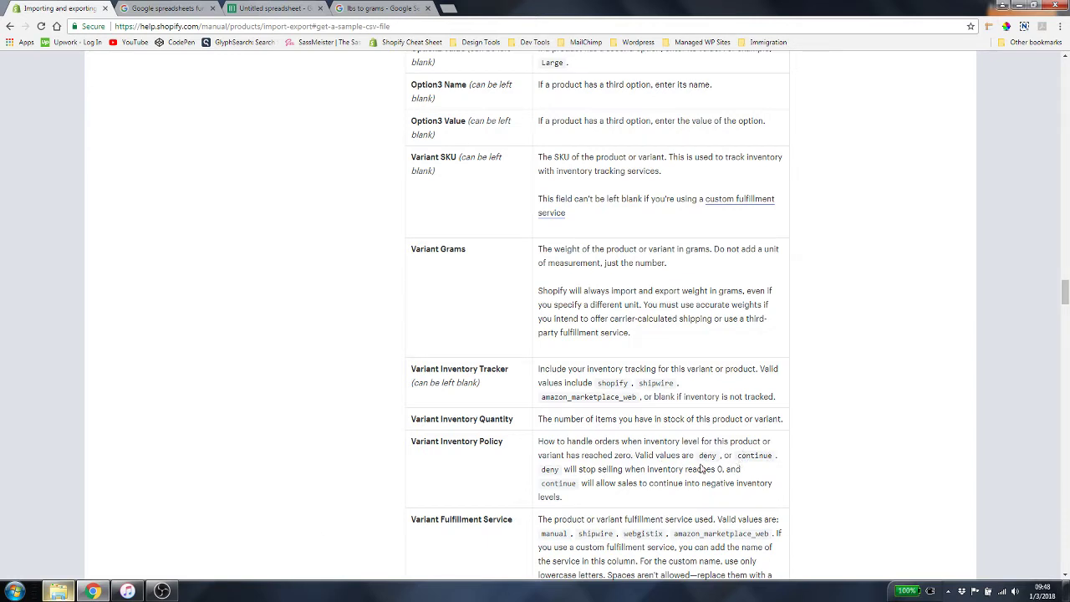
Fill 'continue' into Variant Inventory Policy cells R2 through R667
left_click(273, 8)
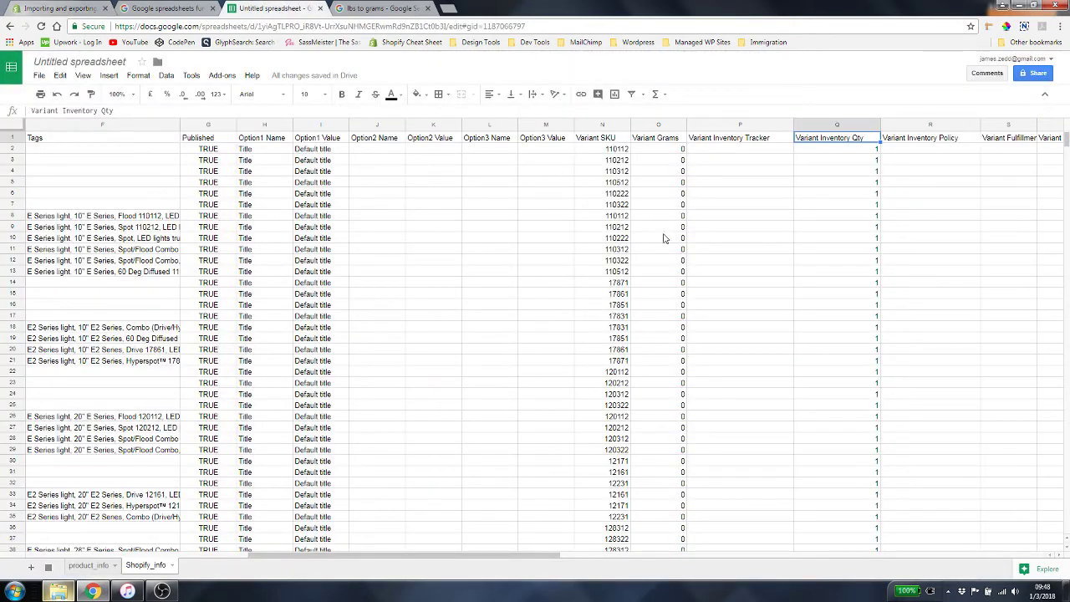
left_click(930, 150)
type("con")
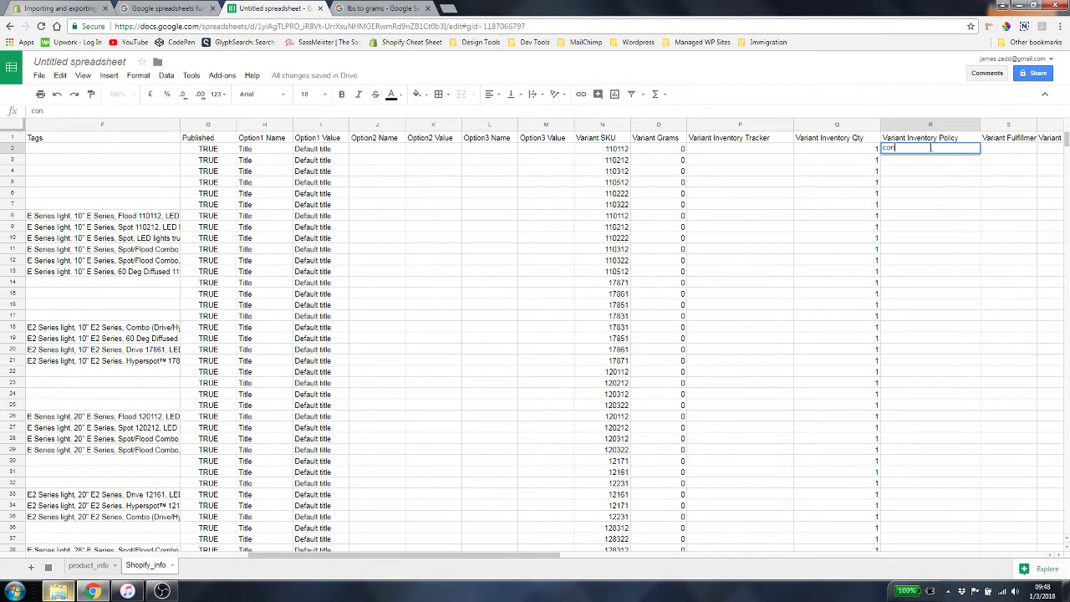
type("tinue")
key("Return")
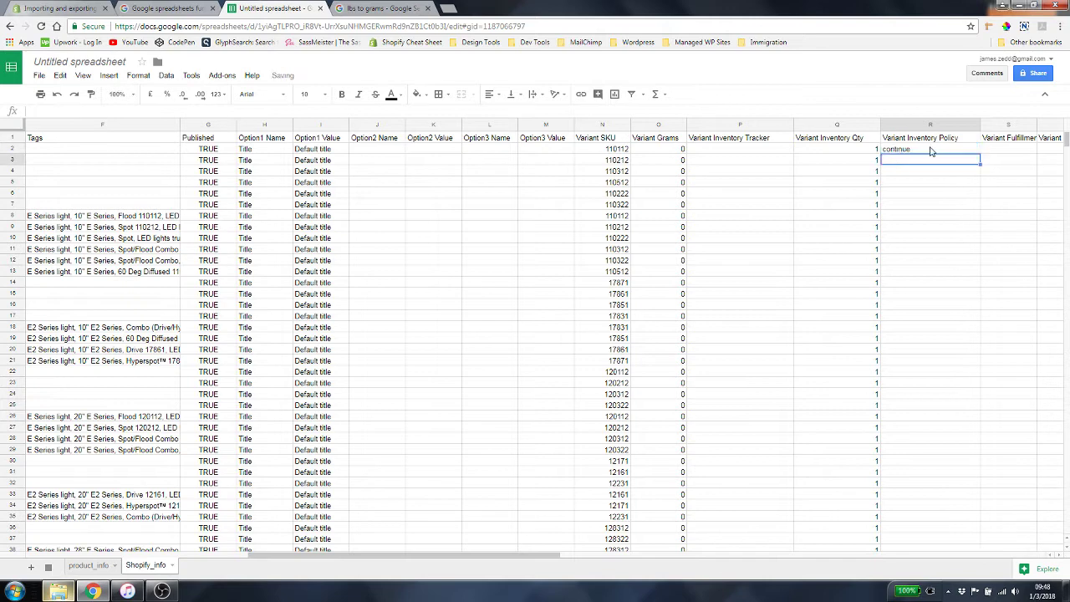
key("Up")
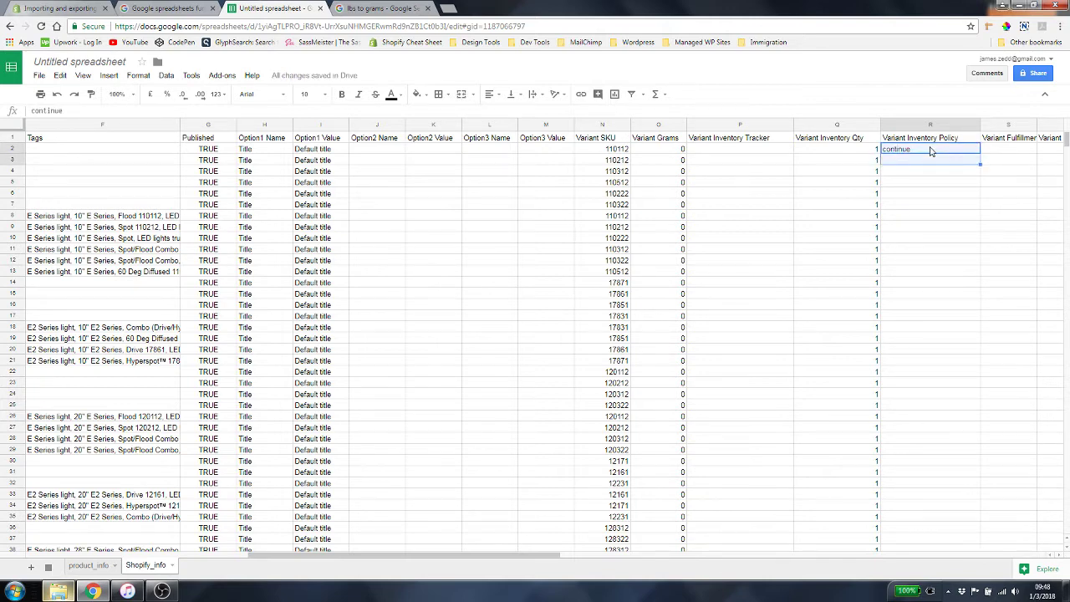
key("shift+Page_Down")
key("shift+Page_Down")
key("shift+Page_Down")
key("shift+Page_Down")
key("shift+Page_Down")
key("shift+Page_Down")
key("shift+Page_Down")
key("shift+Page_Down")
key("shift+Page_Down")
key("shift+Page_Down")
key("shift+Page_Down")
key("shift+Page_Down")
key("shift+Page_Down")
key("shift+Page_Down")
key("shift+Page_Down")
key("shift+Page_Down")
key("shift+Page_Down")
key("shift+Page_Down")
key("shift+Page_Down")
key("shift+Page_Down")
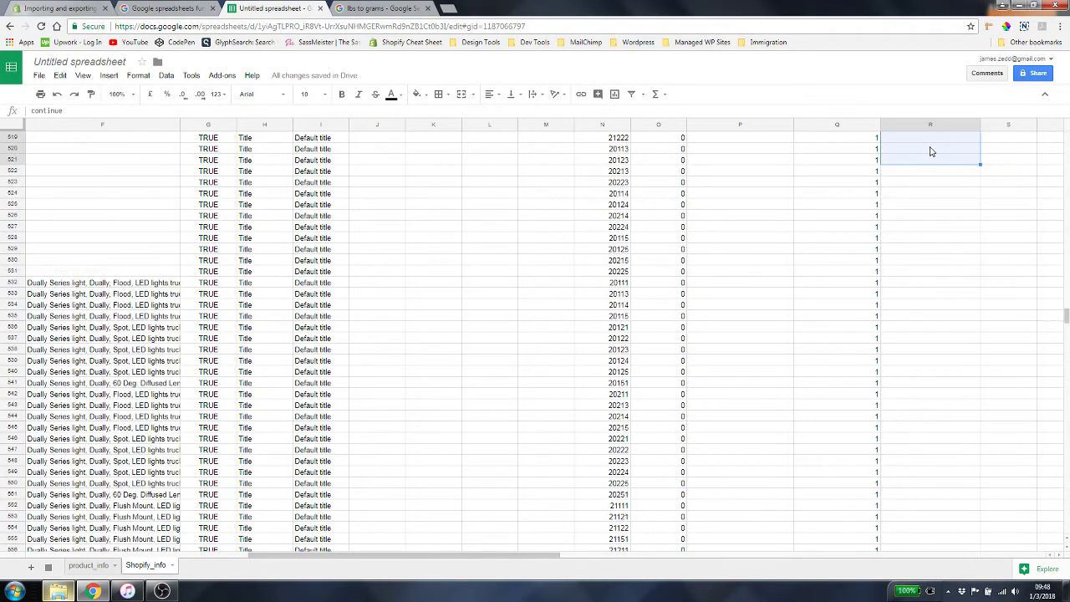
key("shift+Page_Up")
key("shift+Page_Up")
key("shift+Page_Up")
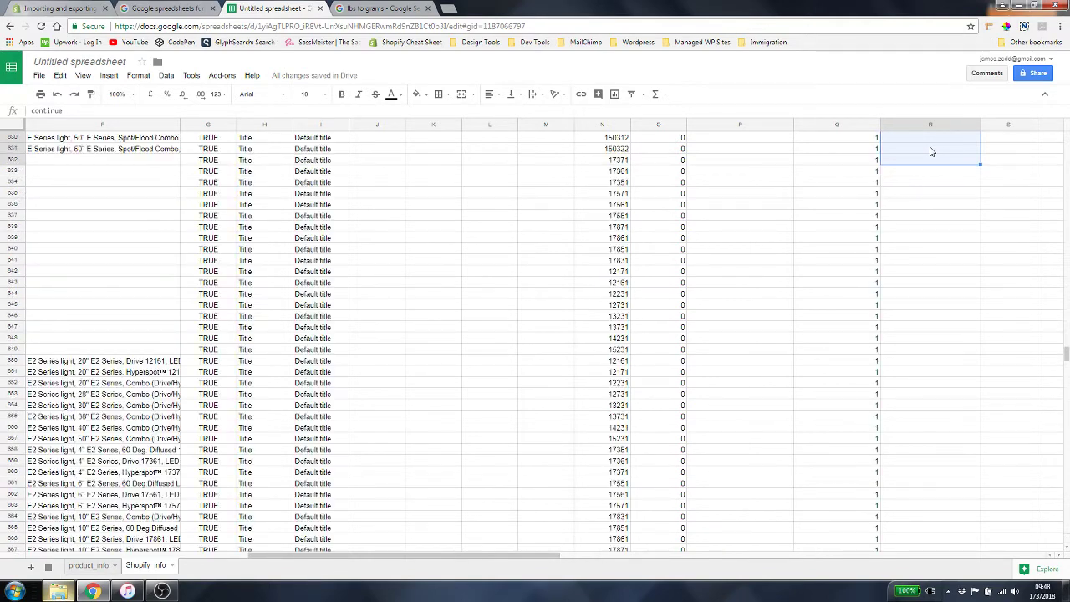
key("shift+Page_Down")
key("shift+Up")
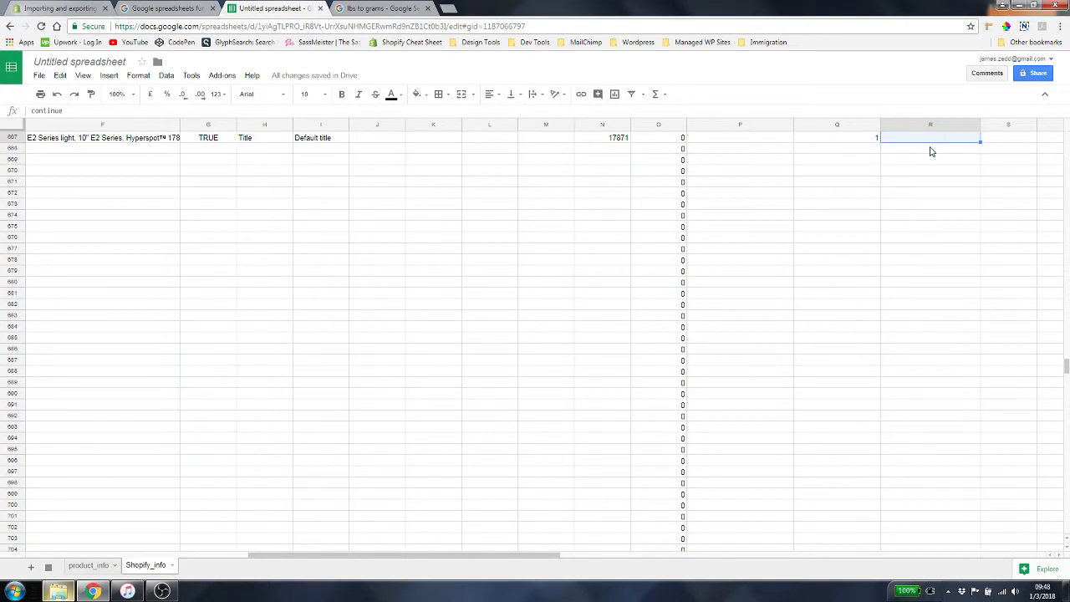
key("ctrl+d")
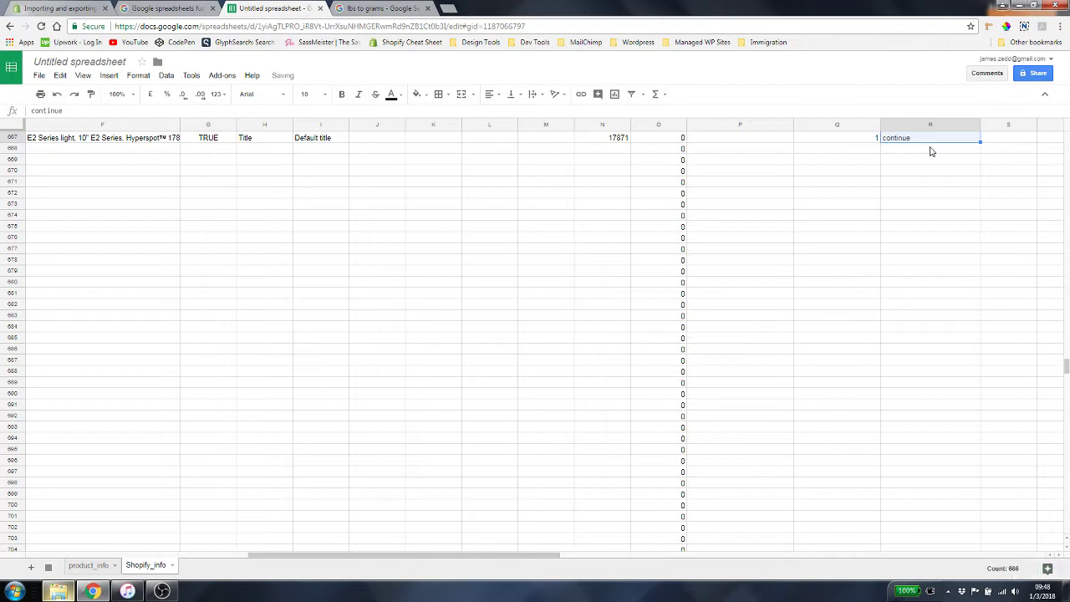
Widen the Variant Fulfillment Service column S
key("ctrl+Up")
key("Right")
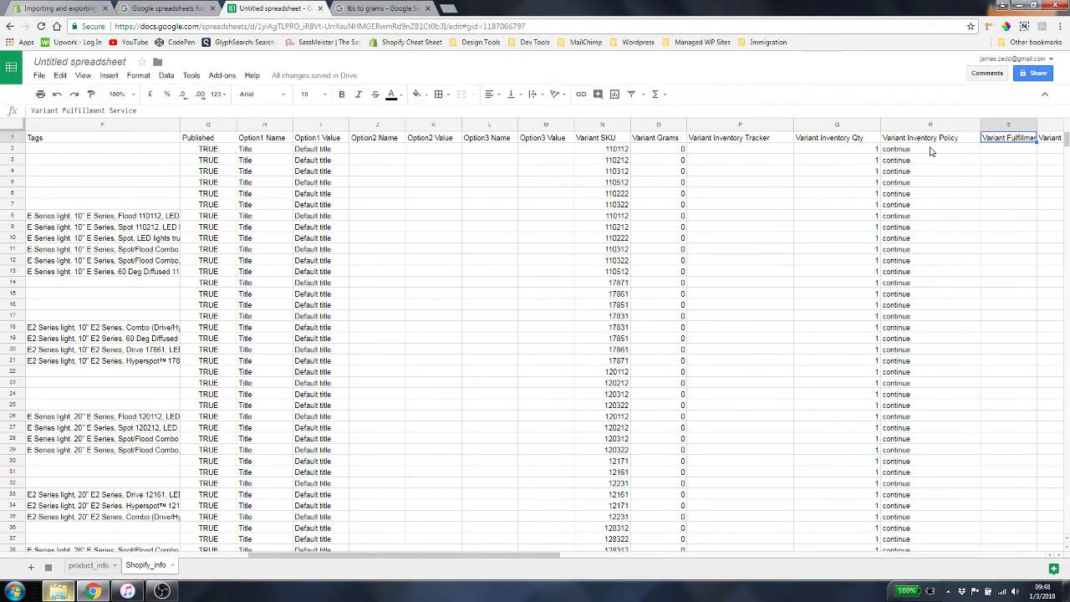
key("Right")
key("Right")
key("Right")
key("Left")
key("Left")
key("Left")
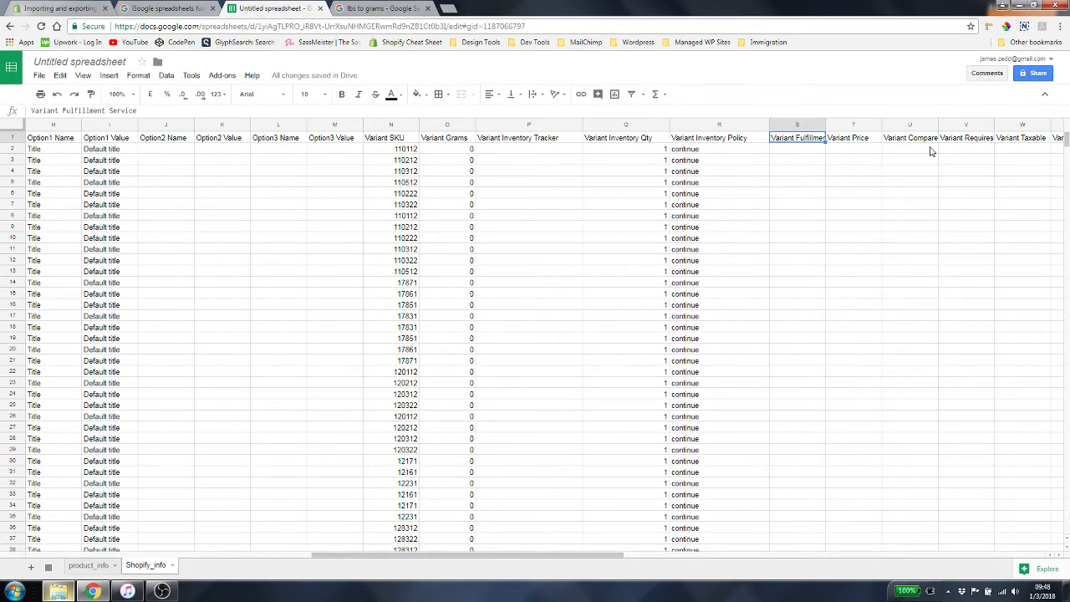
left_click_drag(881, 126, 872, 124)
left_click(63, 9)
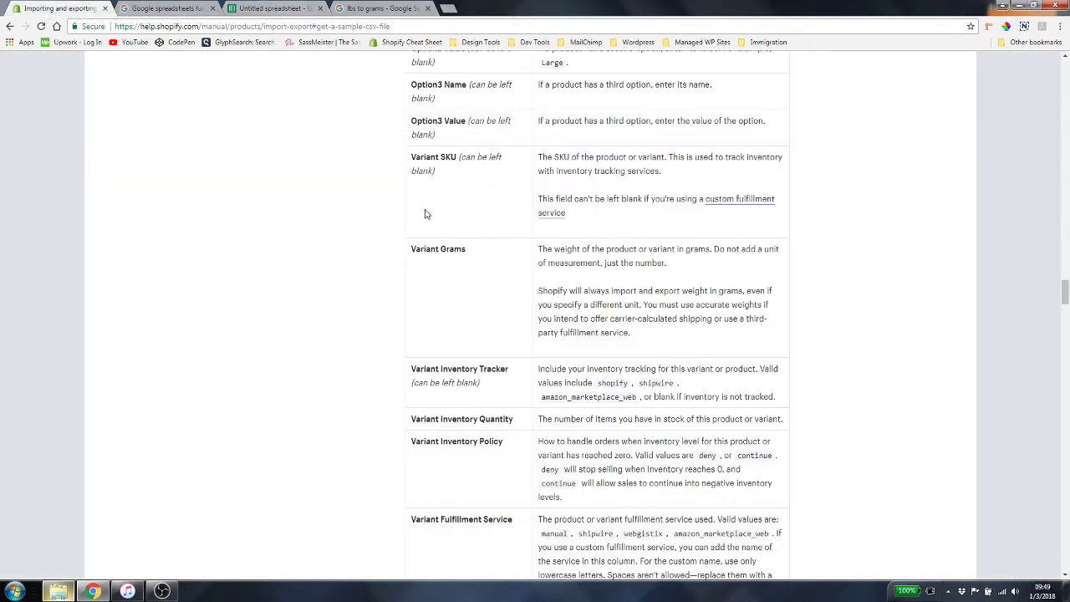
scroll(603, 447, "down", 1)
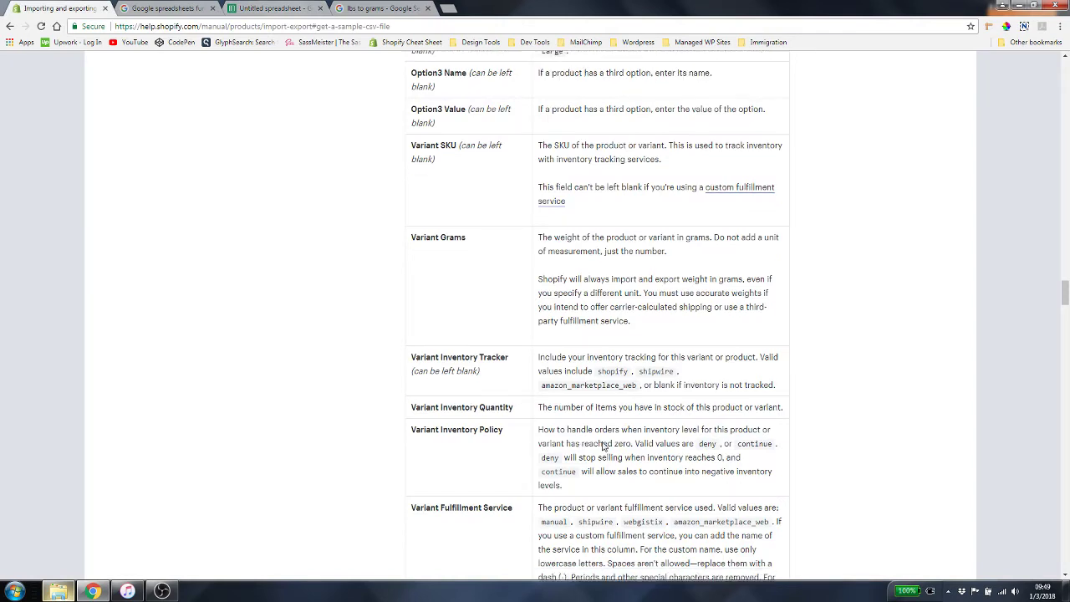
scroll(603, 447, "down", 2)
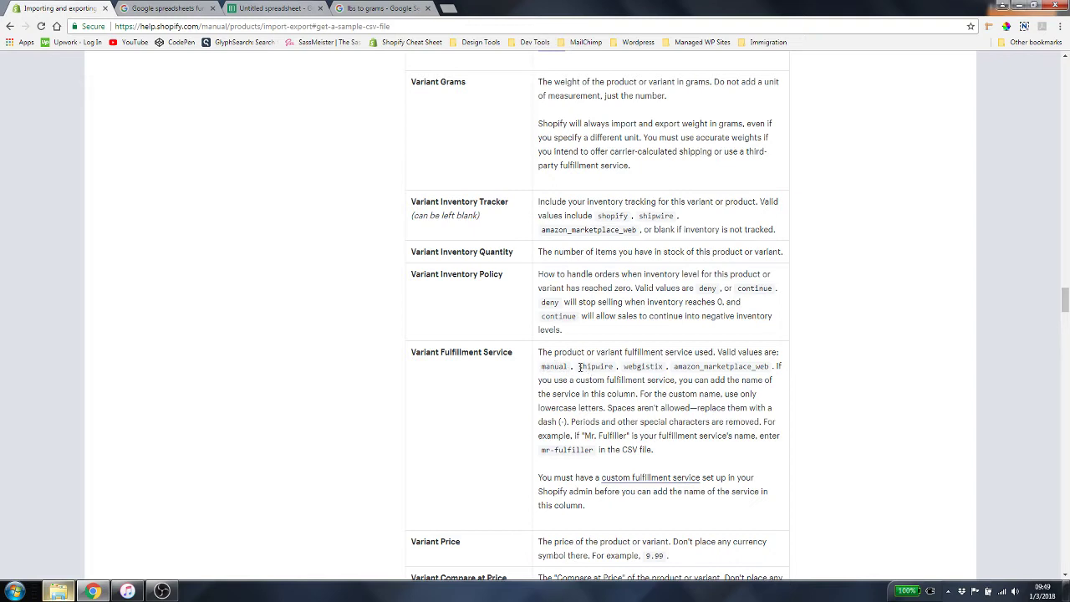
double_click(580, 366)
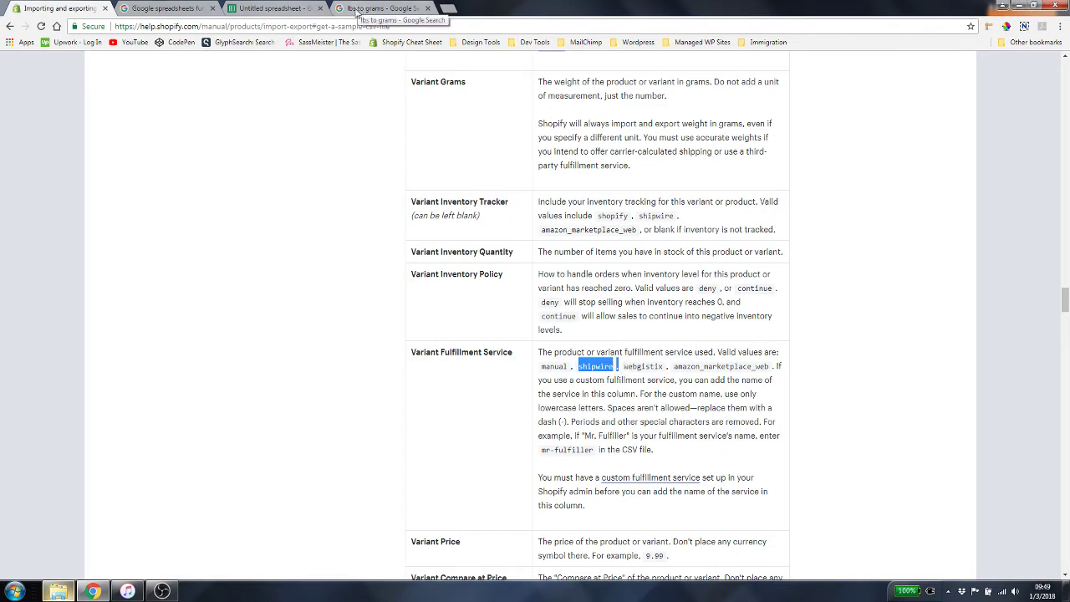
left_click(276, 9)
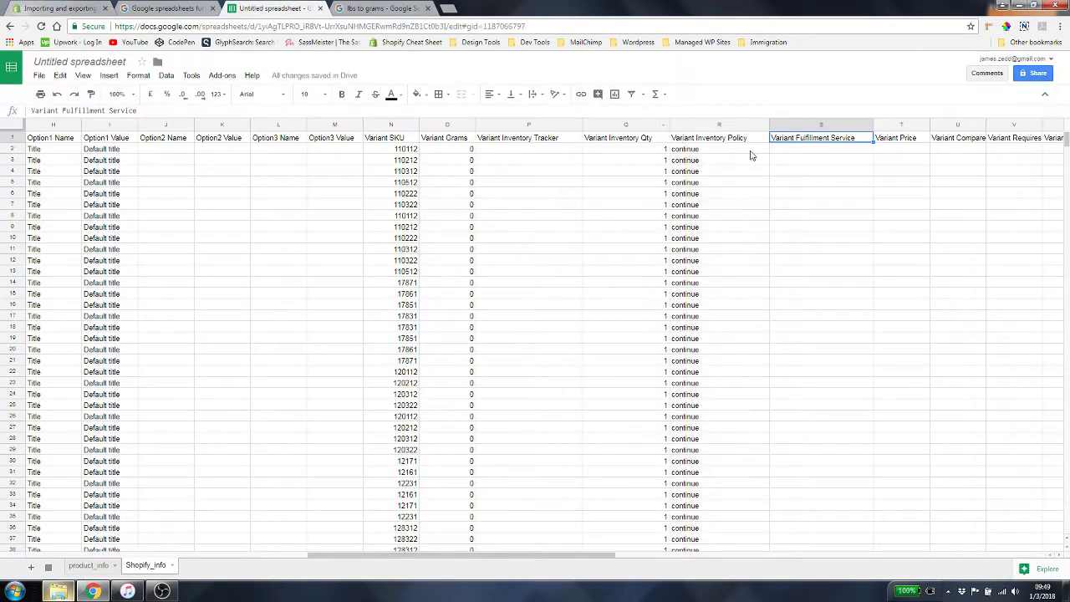
Fill 'manual' into Variant Fulfillment Service cells S2 through S667
left_click(834, 150)
type("manual")
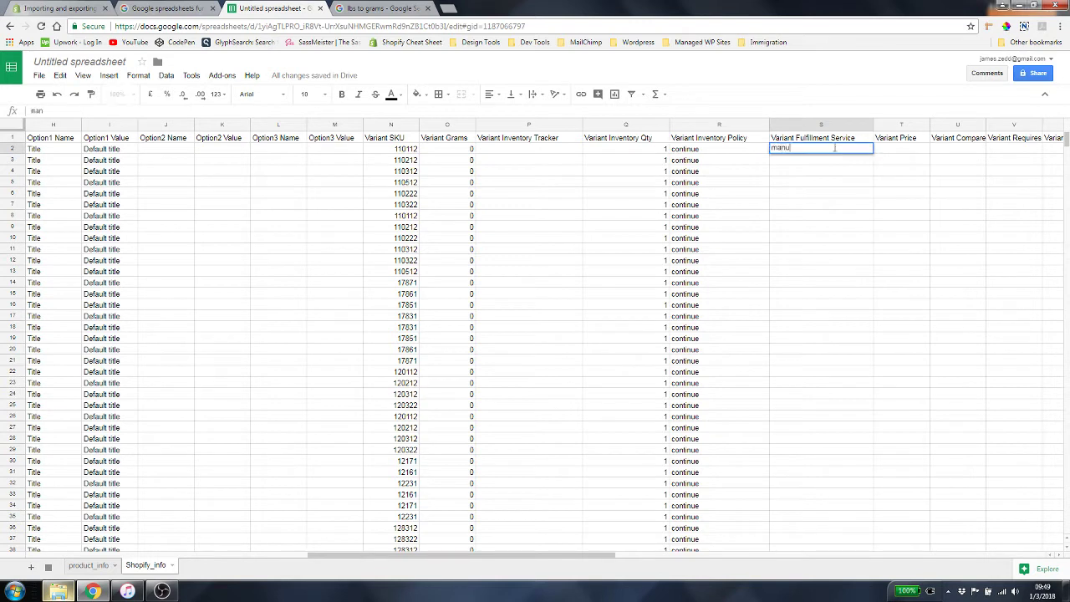
left_click(834, 149)
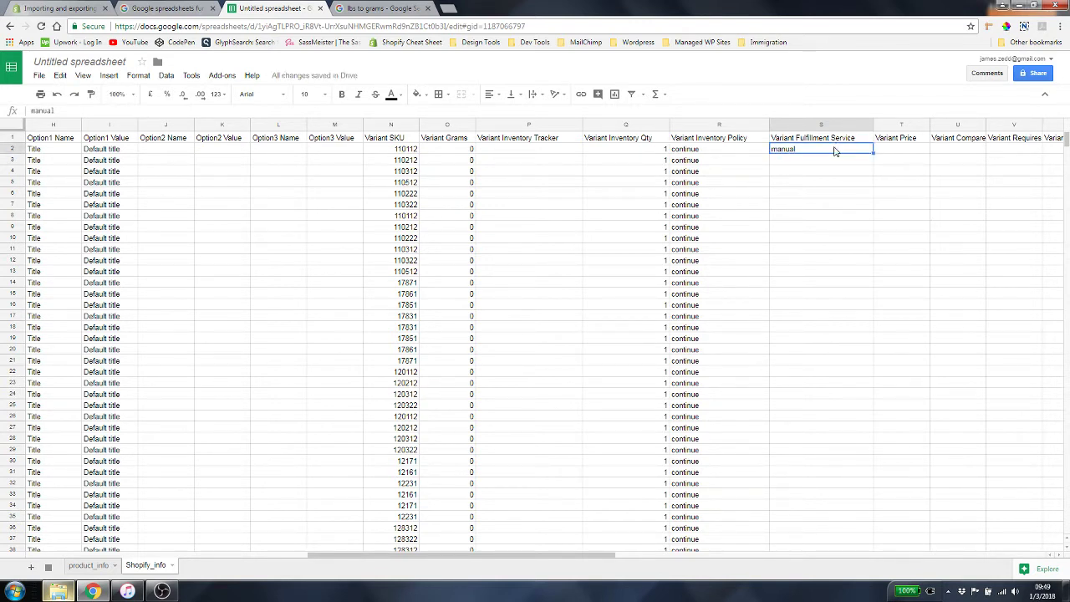
scroll(834, 151, "down", 20)
left_click_drag(834, 150, 835, 150)
scroll(834, 150, "down", 20)
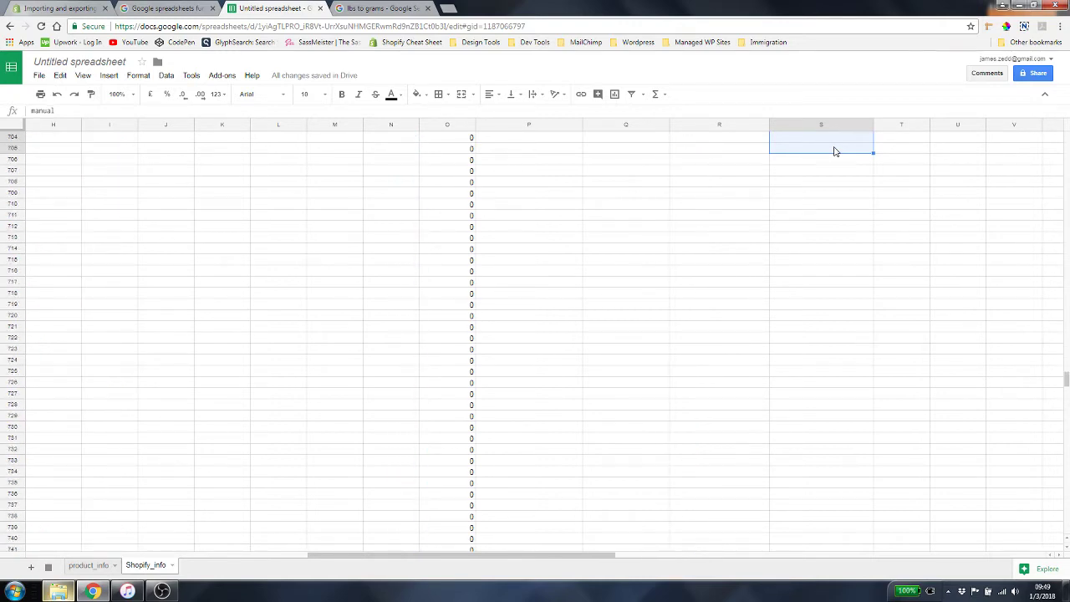
key("shift+Up")
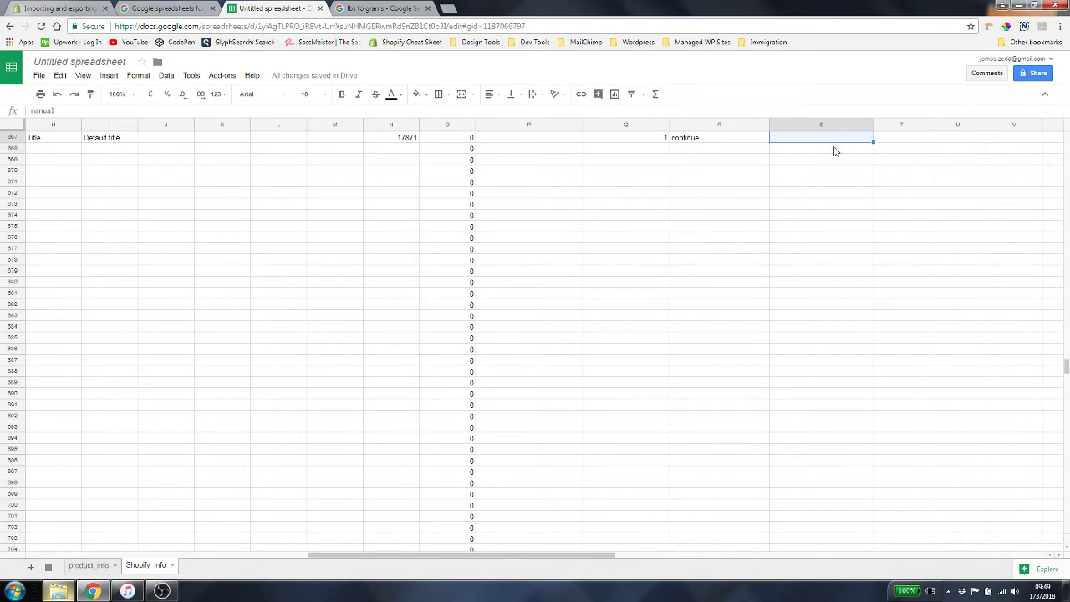
key("ctrl+d")
key("ctrl+Up")
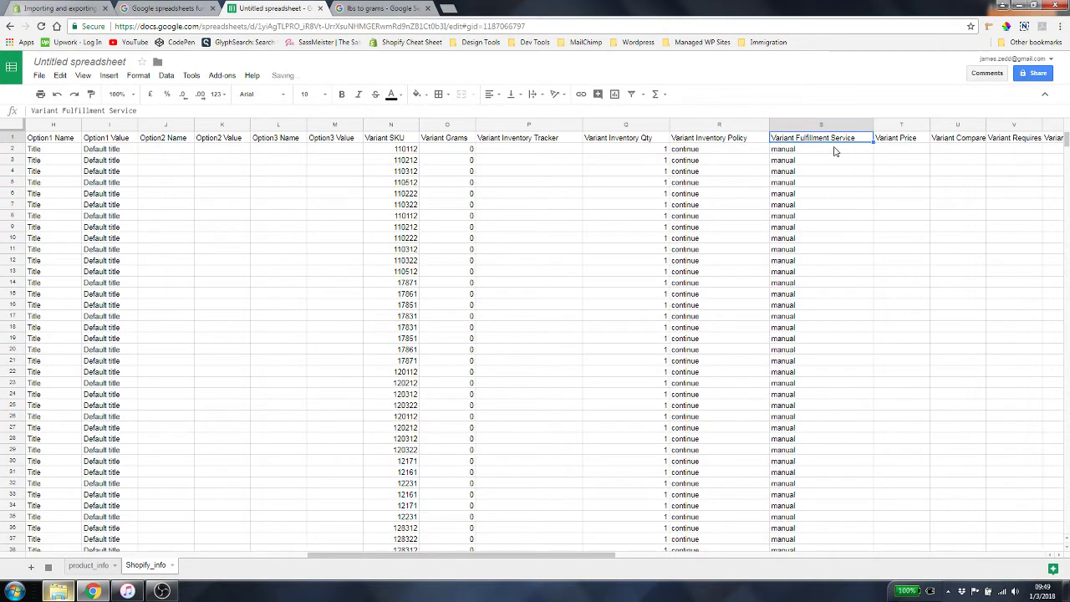
key("Right")
key("Down")
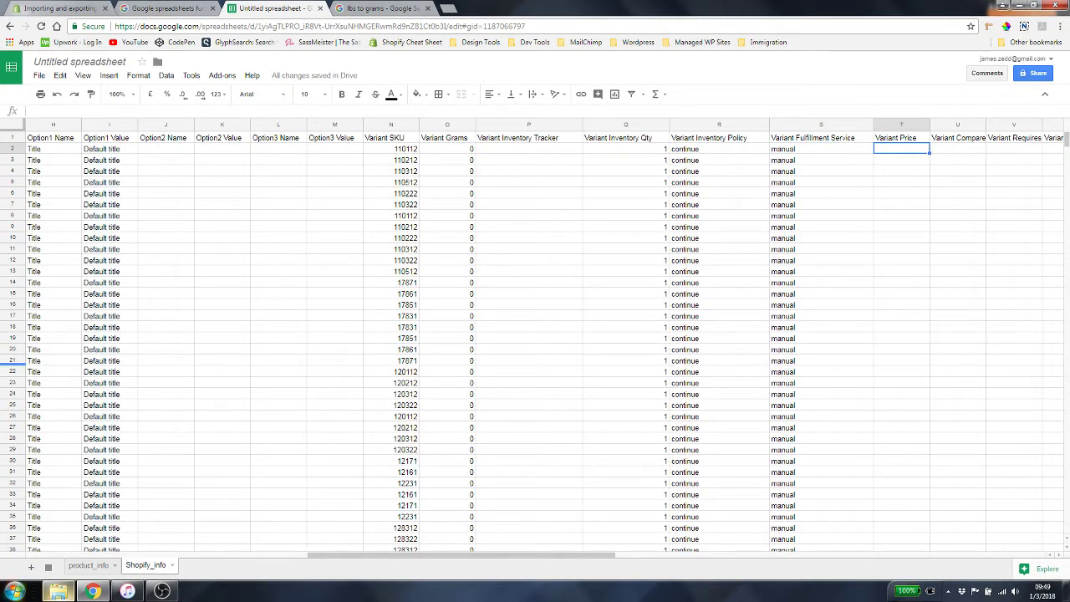
Check prices in product_info and widen the Variant Compare At Price column
left_click(88, 566)
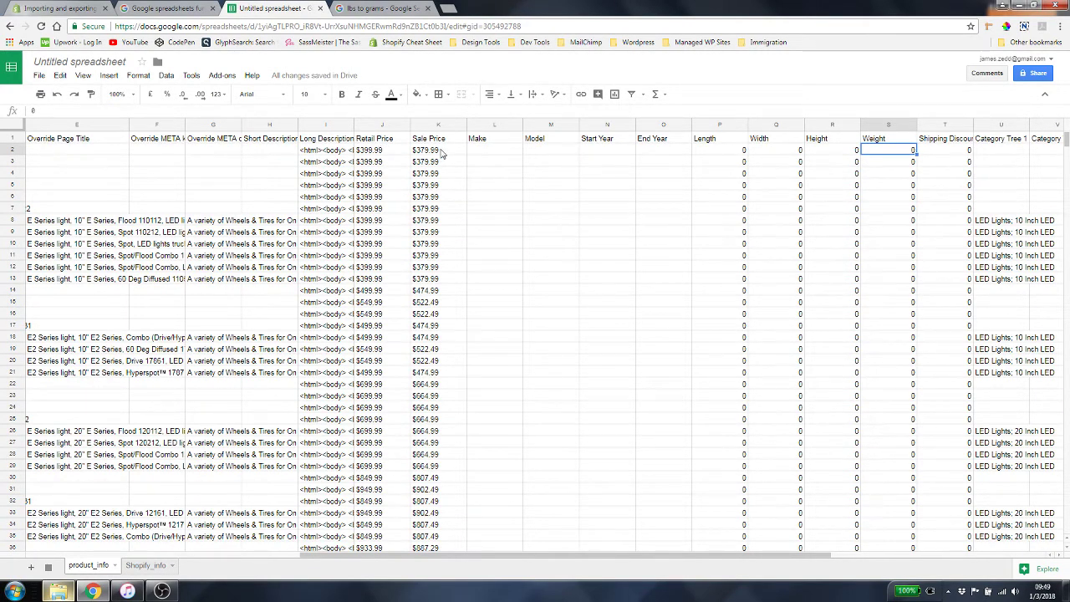
left_click(147, 566)
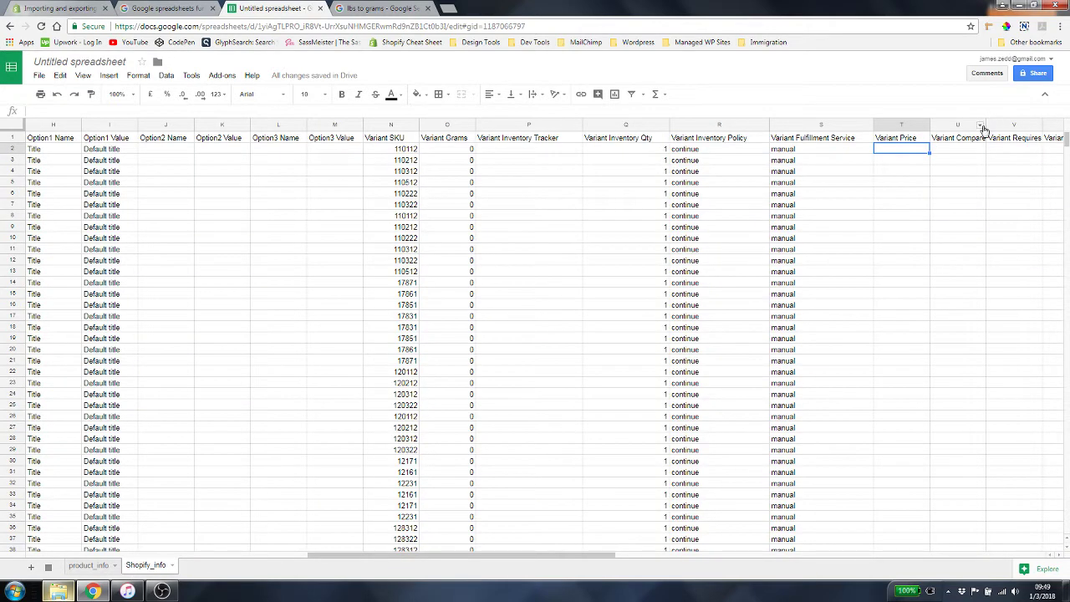
left_click_drag(986, 126, 1029, 125)
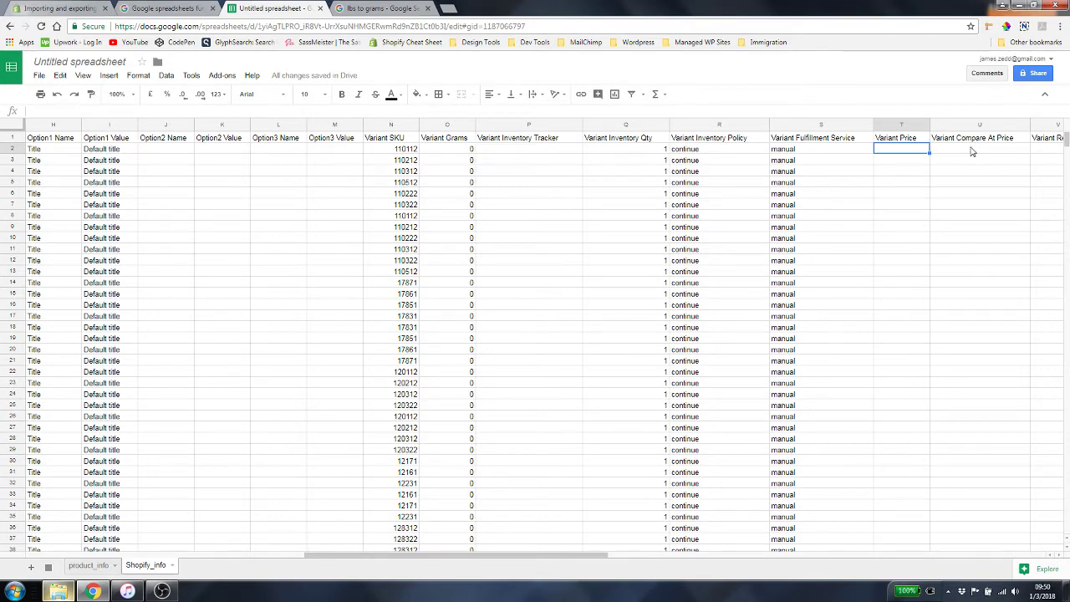
left_click(85, 566)
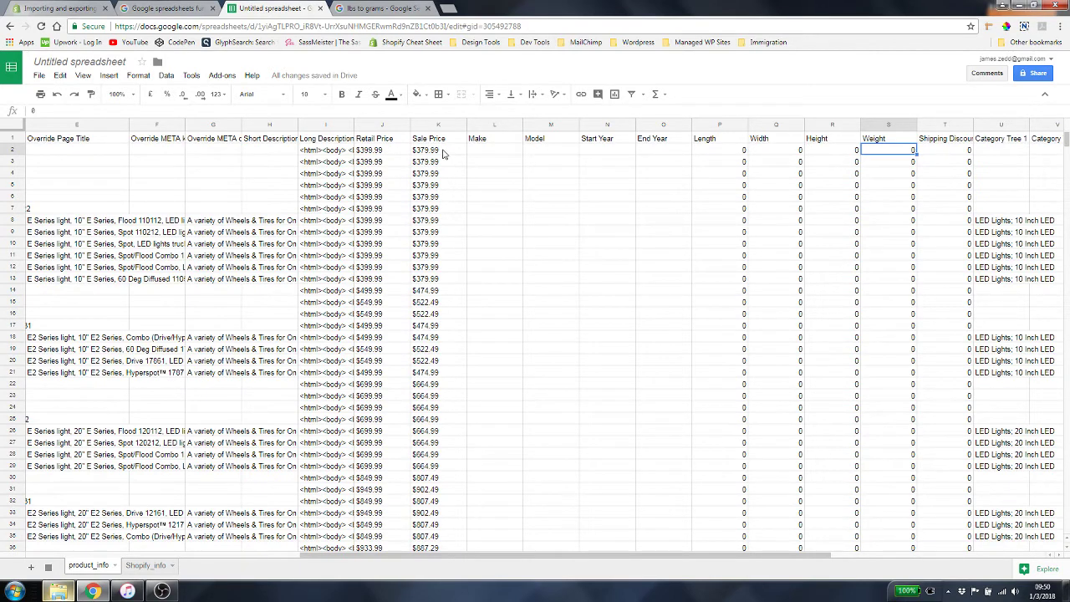
left_click(146, 565)
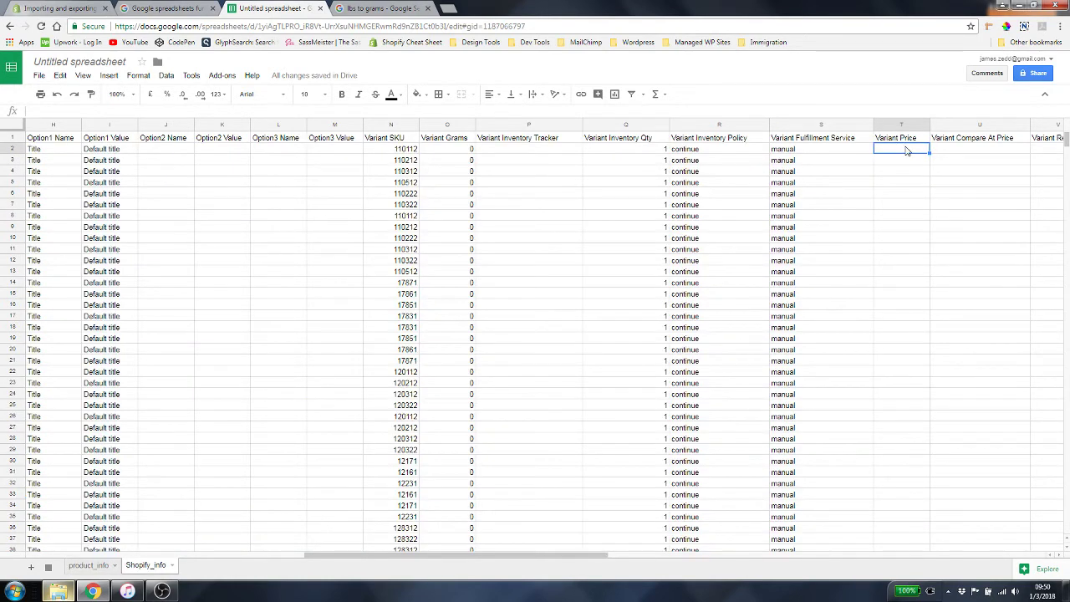
Enter =ARRAYFORMULA(product_info!K2:K) in Variant Price cell T2
type("=ARRAYFORMULA(")
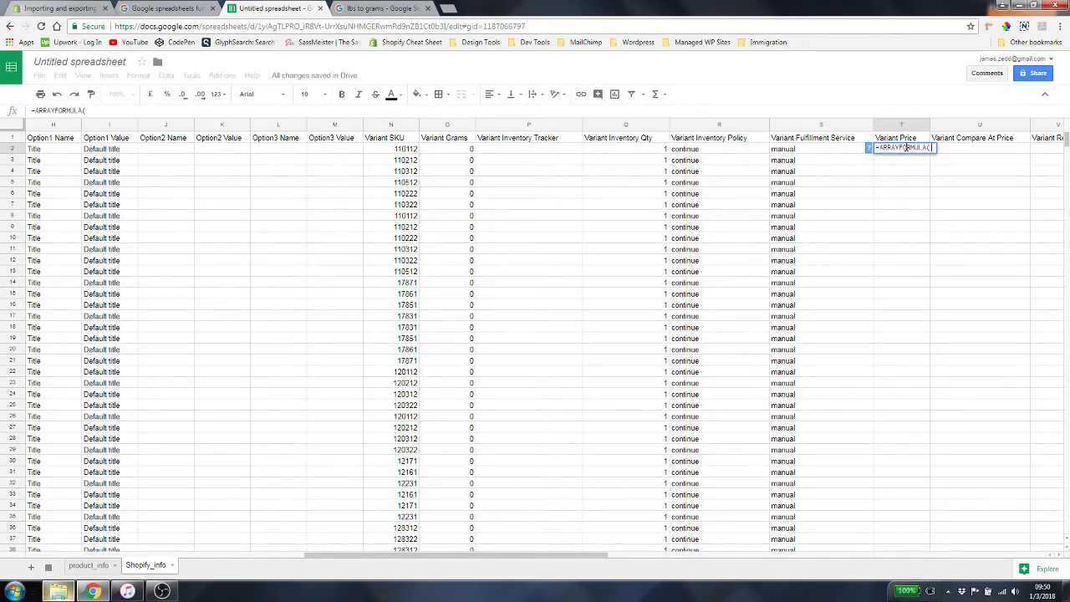
type("K2:")
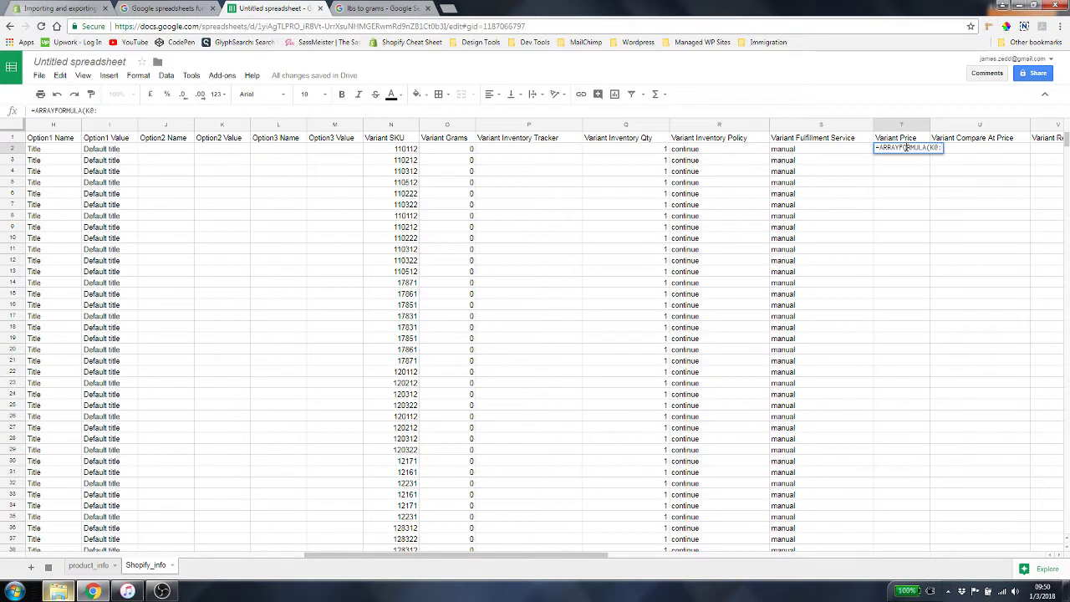
type("K)")
left_click(167, 115)
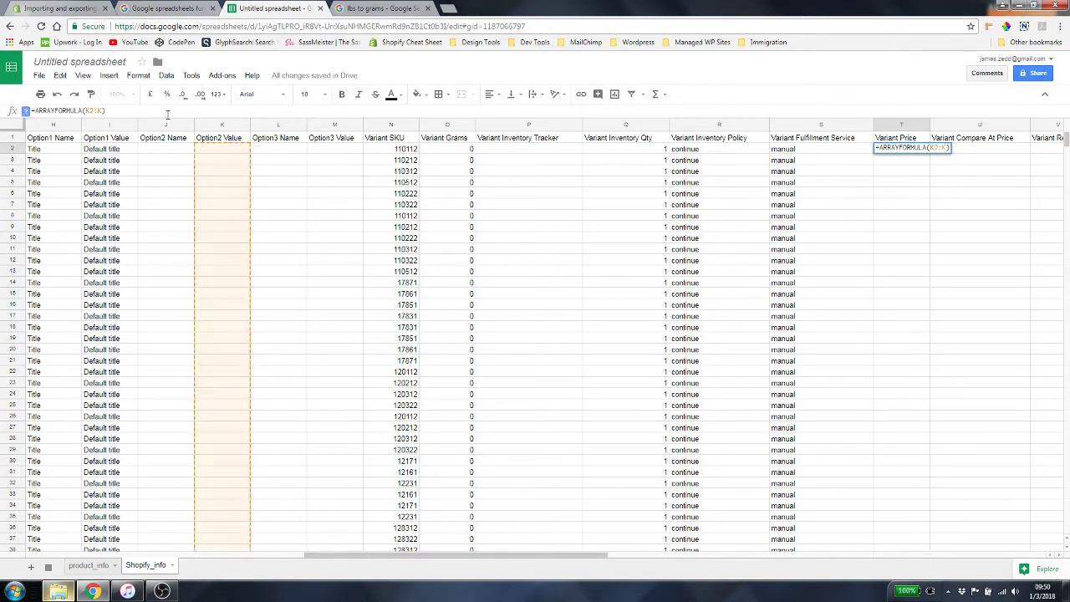
key("Return")
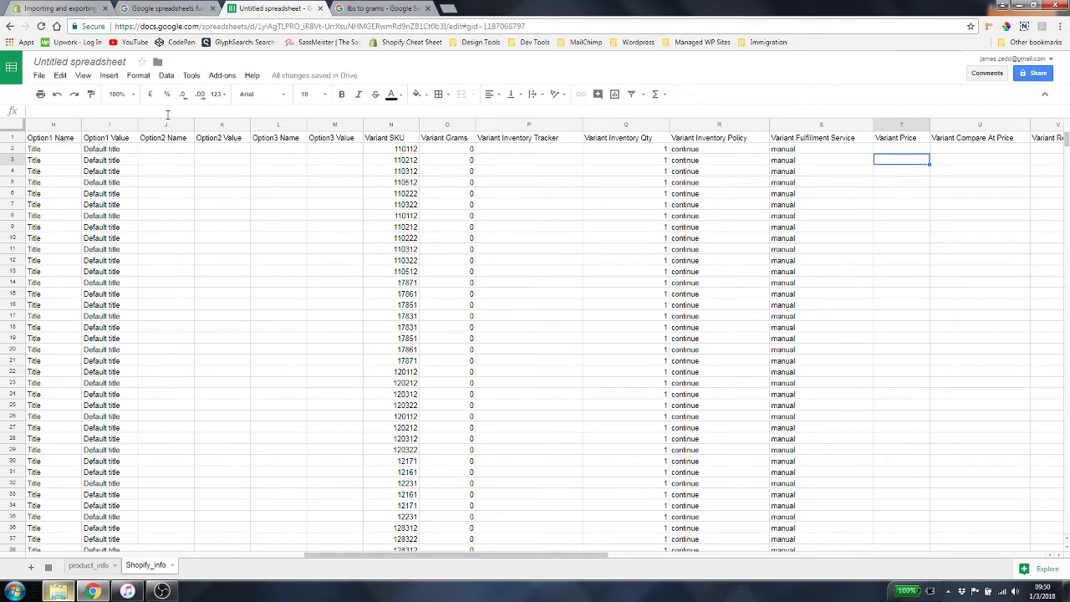
key("Up")
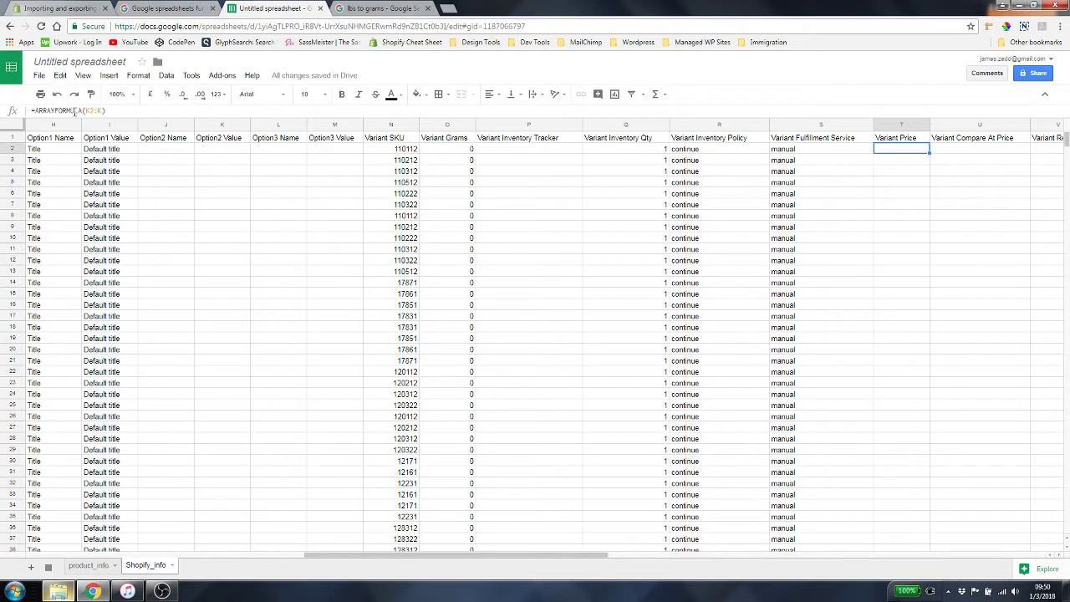
left_click(86, 114)
type("product")
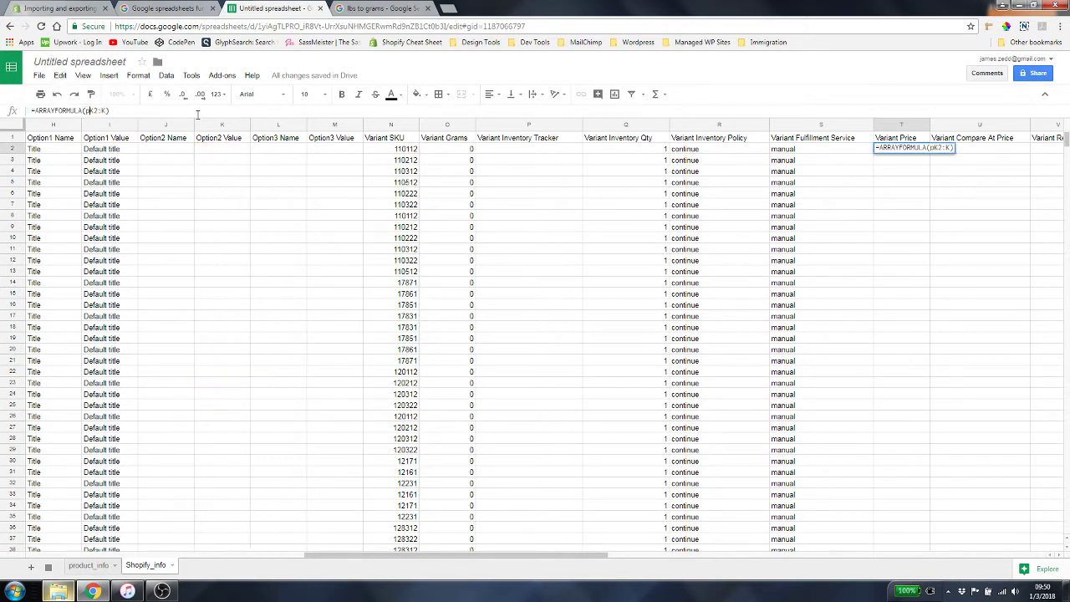
type("_info!")
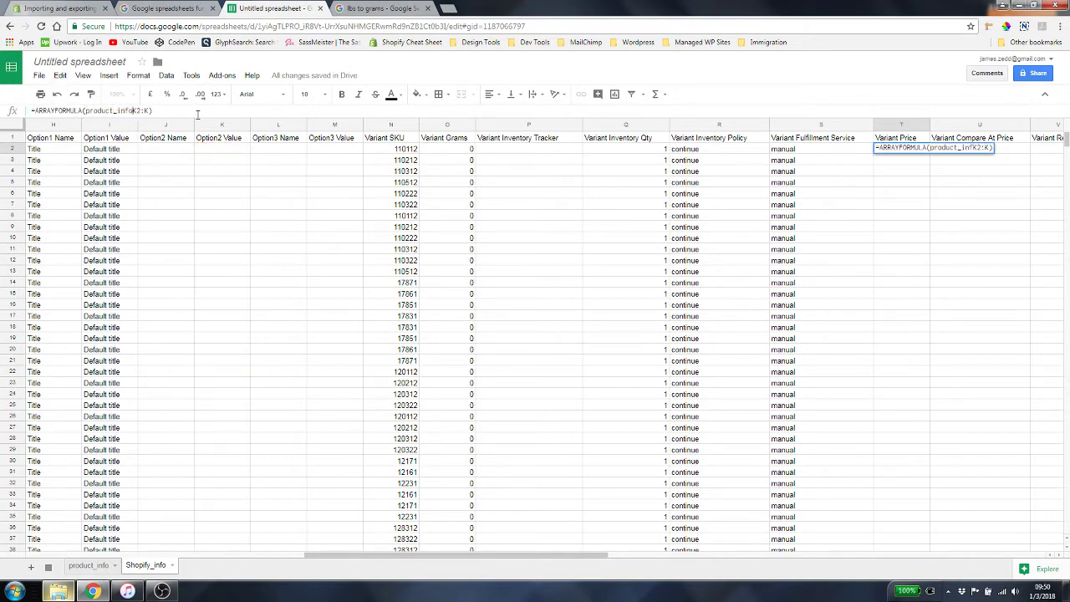
key("Return")
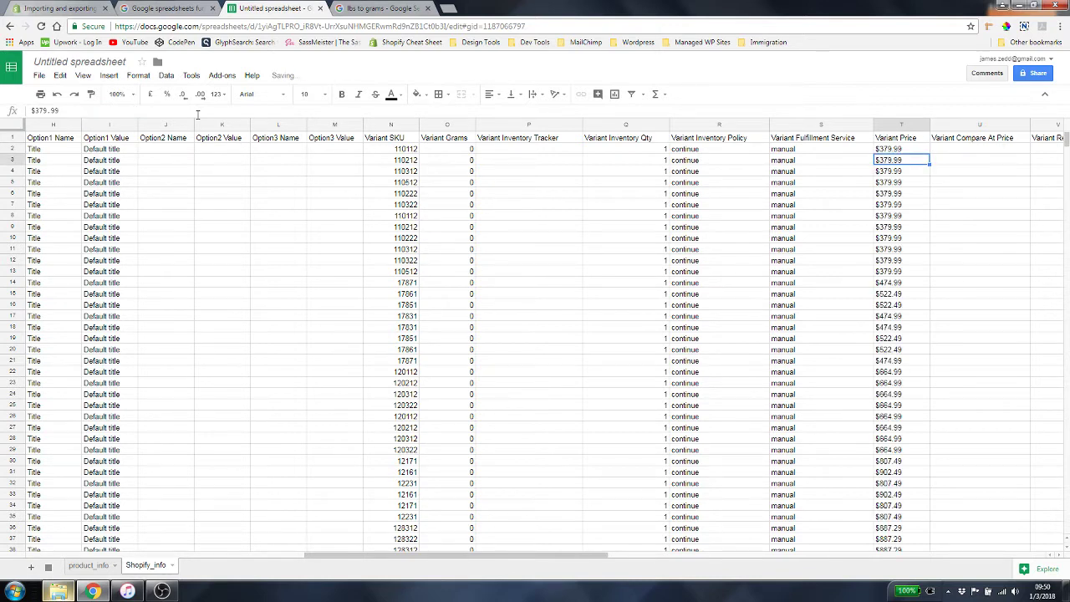
key("Up")
key("Right")
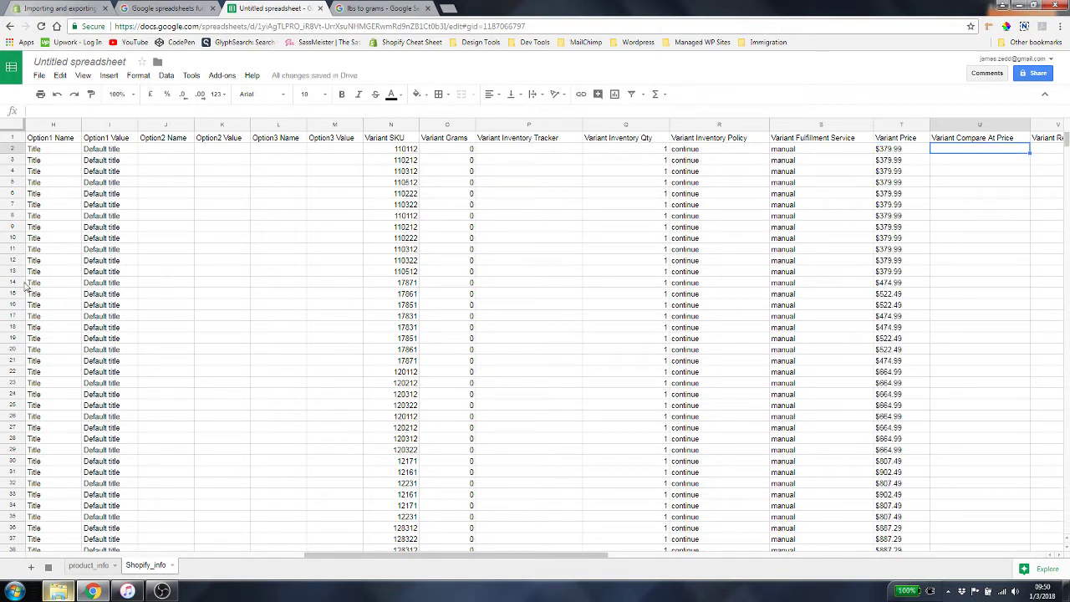
Enter =ARRAYFORMULA(product_info!J2:J) in Variant Compare At Price cell U2
left_click(99, 566)
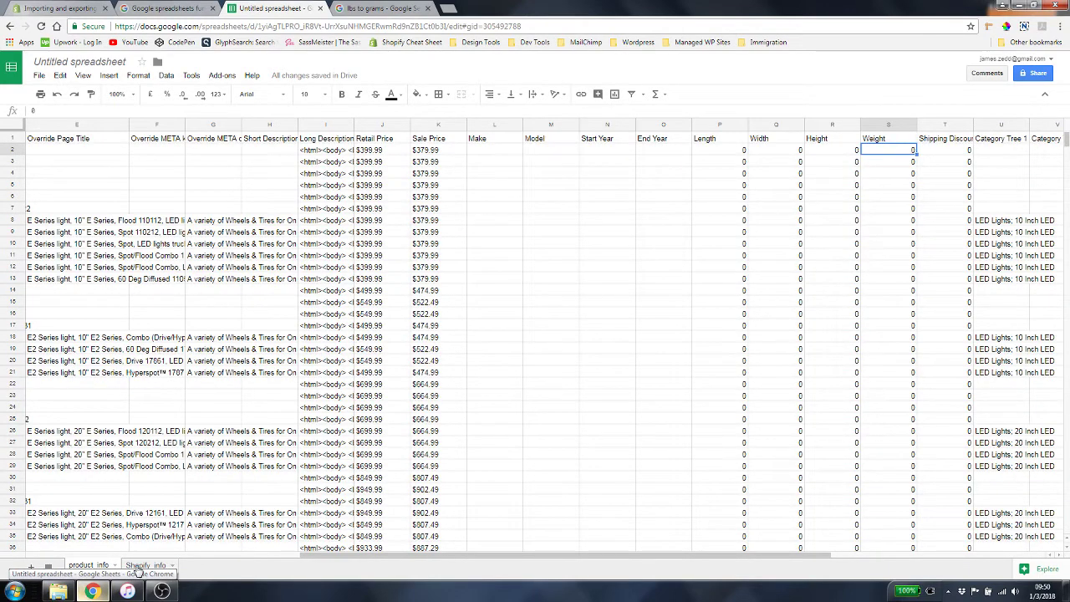
left_click(142, 566)
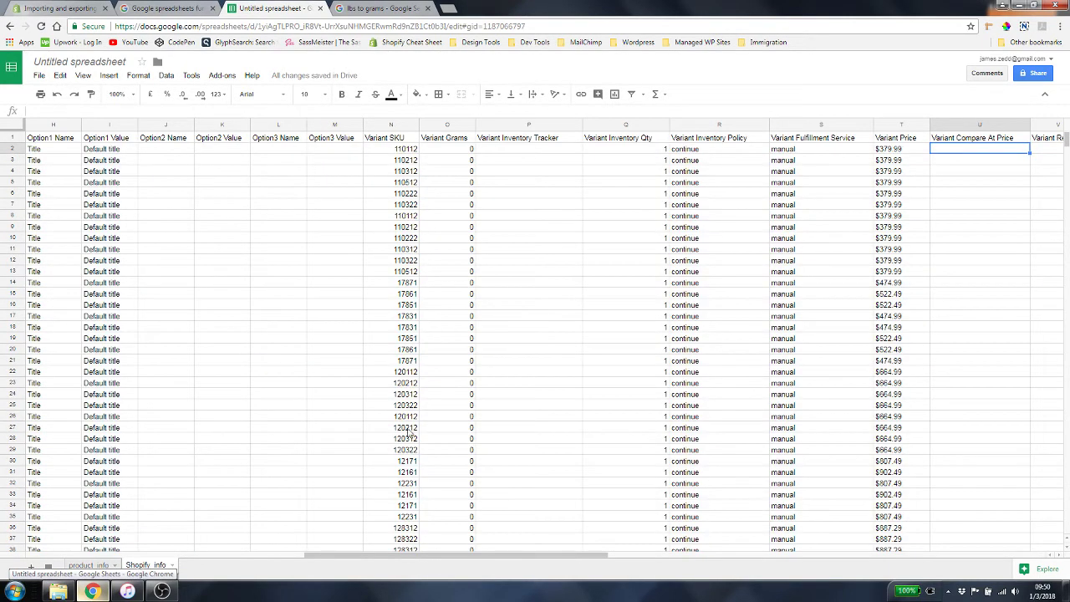
type("=ARRAR")
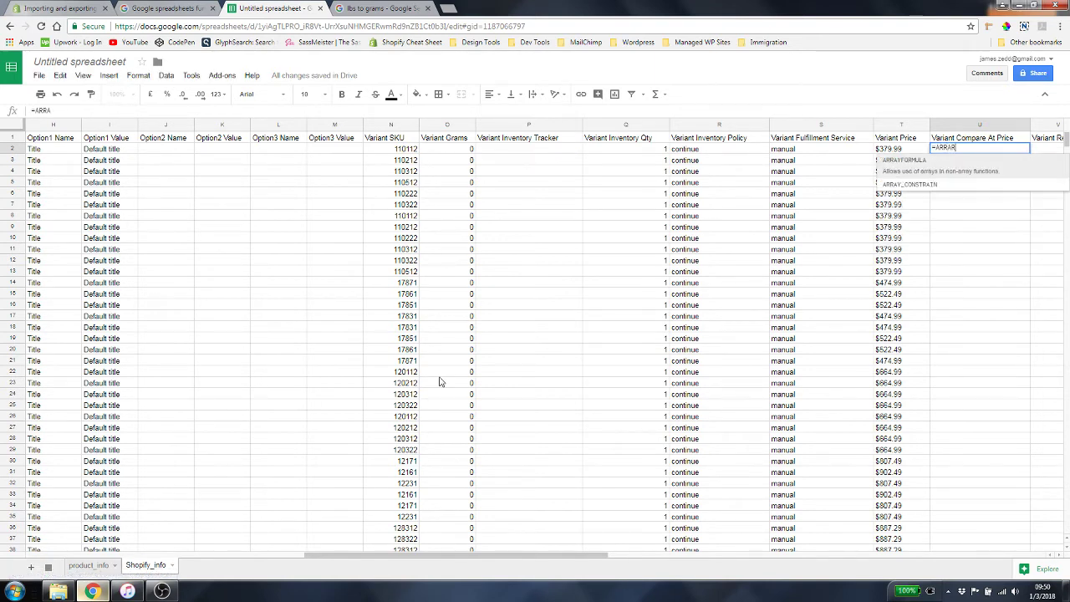
key("BackSpace")
type("YFORMUL")
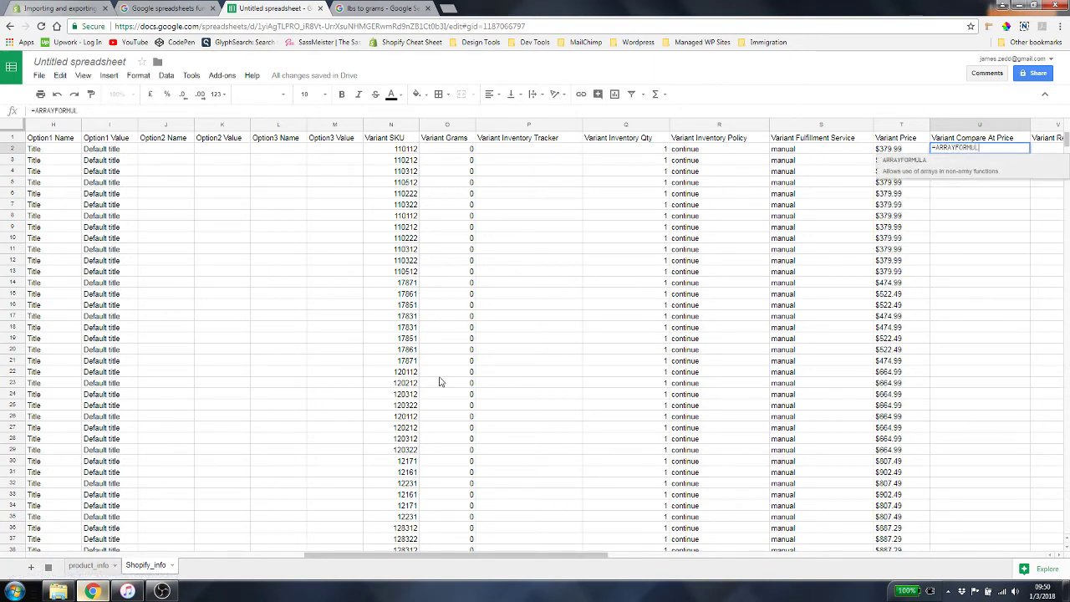
type("A(")
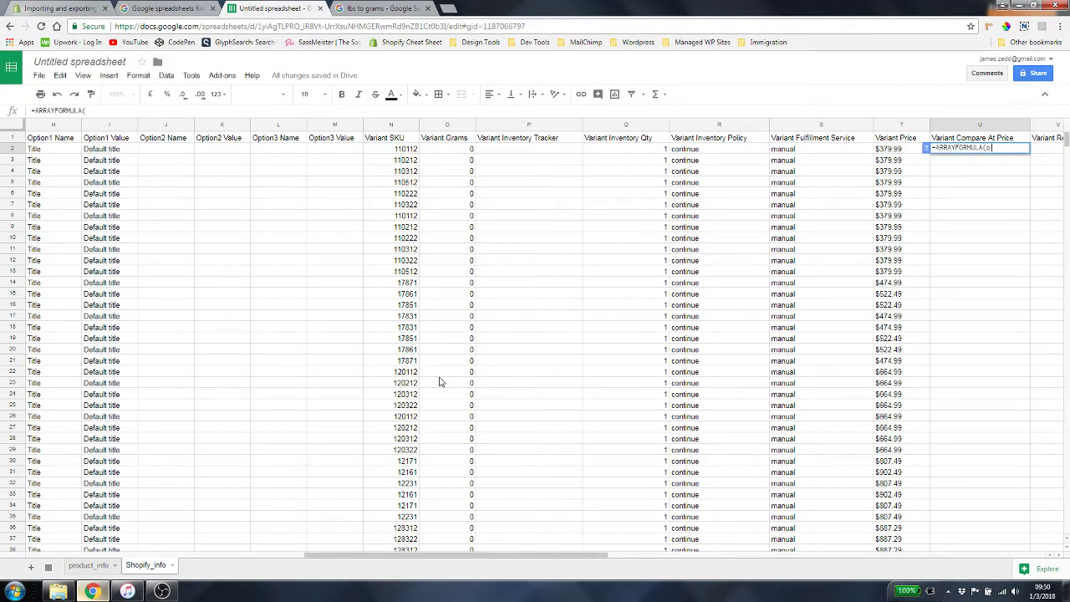
type("product_info!J2:")
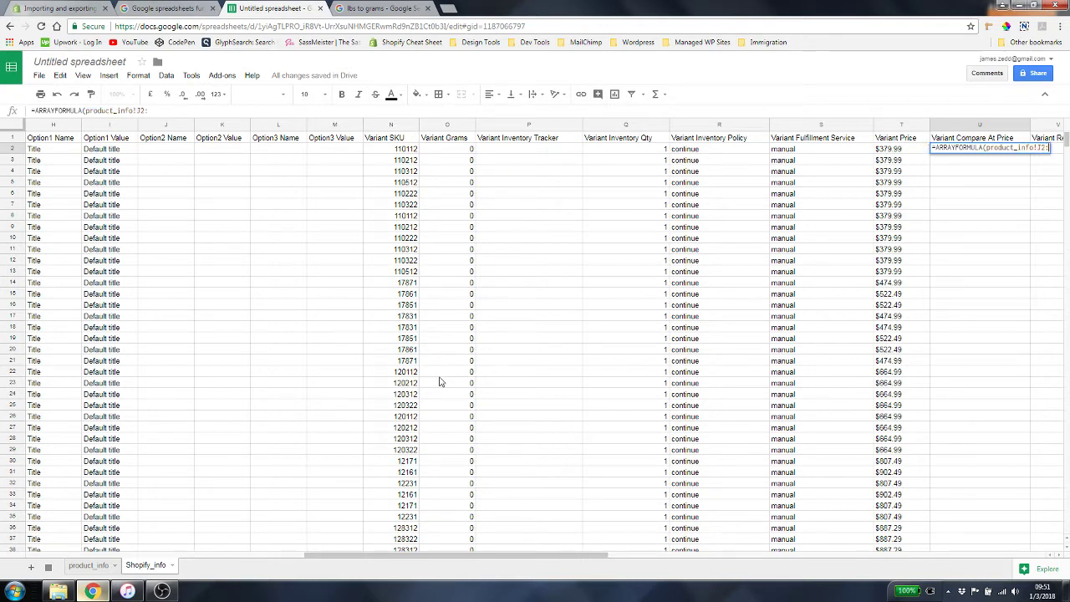
type("J)")
key("Return")
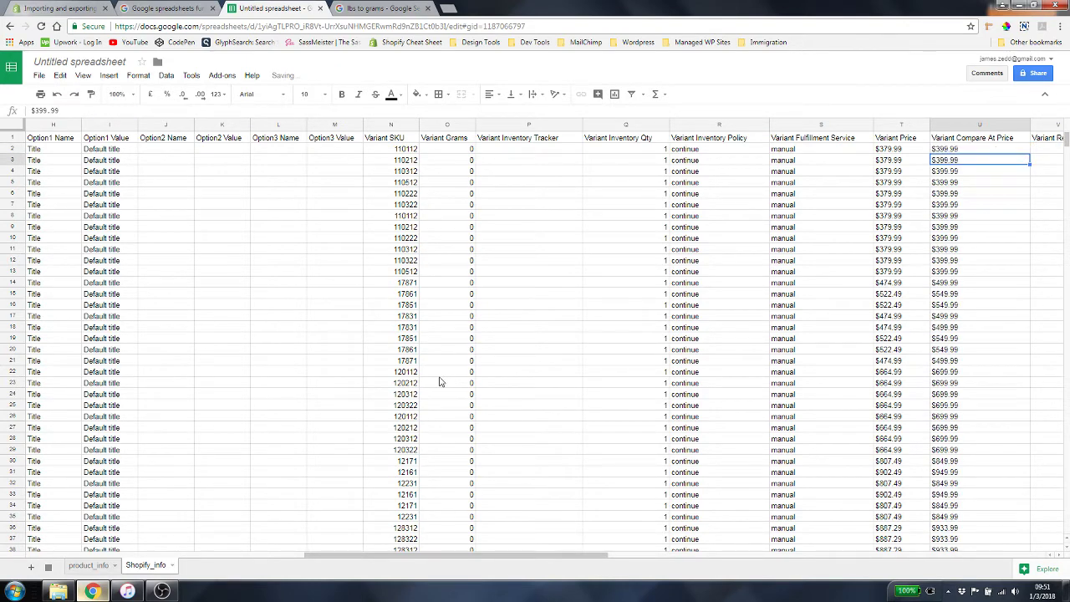
key("Right")
key("Right")
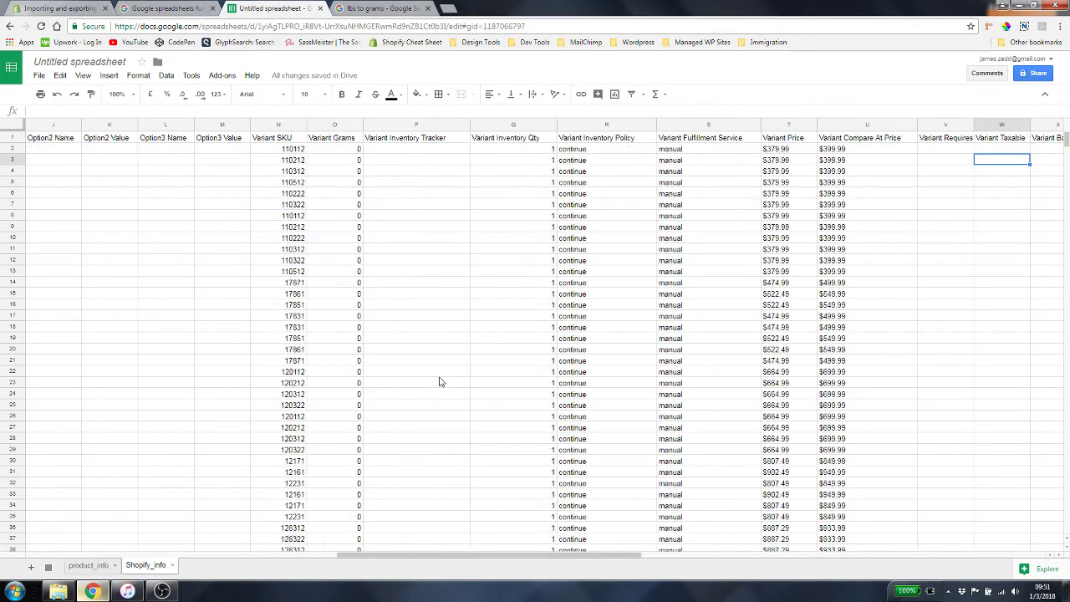
Widen column V to show Variant Requires Shipping and check the Shopify import guidance
key("Left")
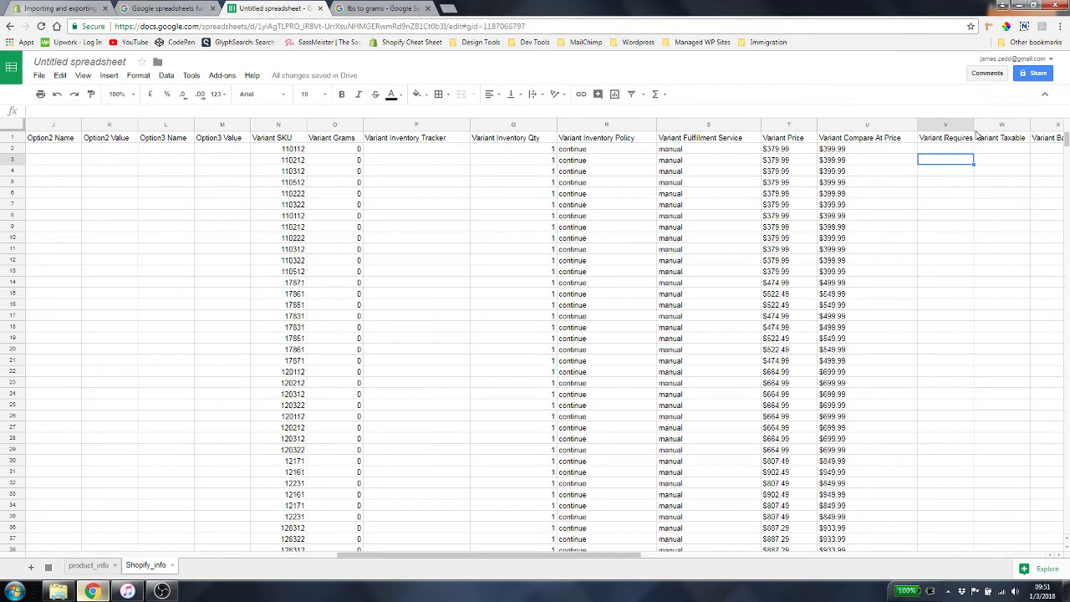
left_click_drag(975, 130, 1019, 124)
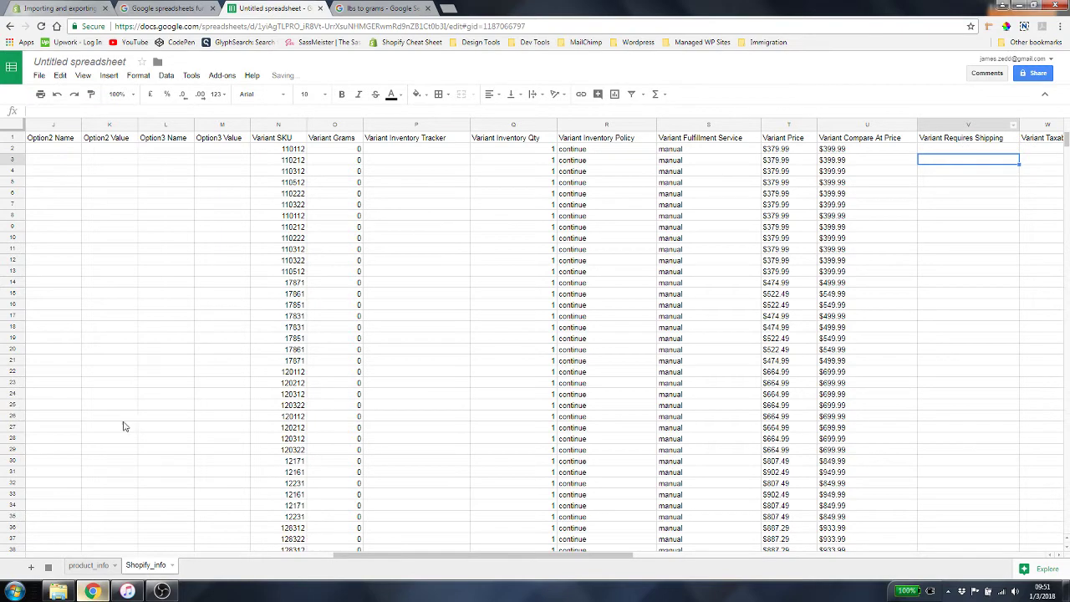
left_click(91, 566)
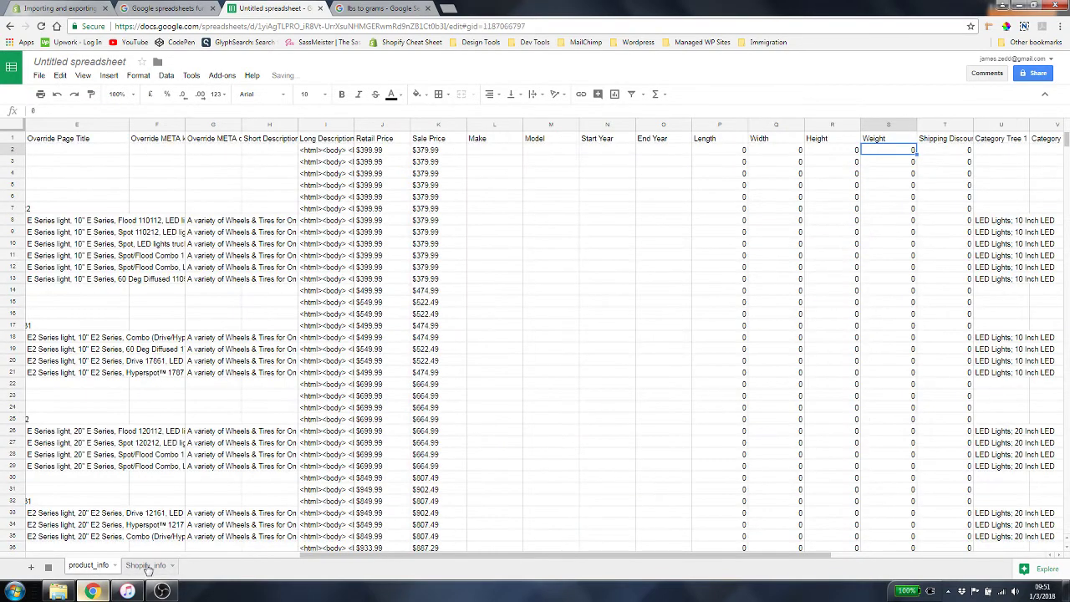
left_click(147, 566)
left_click(50, 8)
scroll(387, 391, "down", 3)
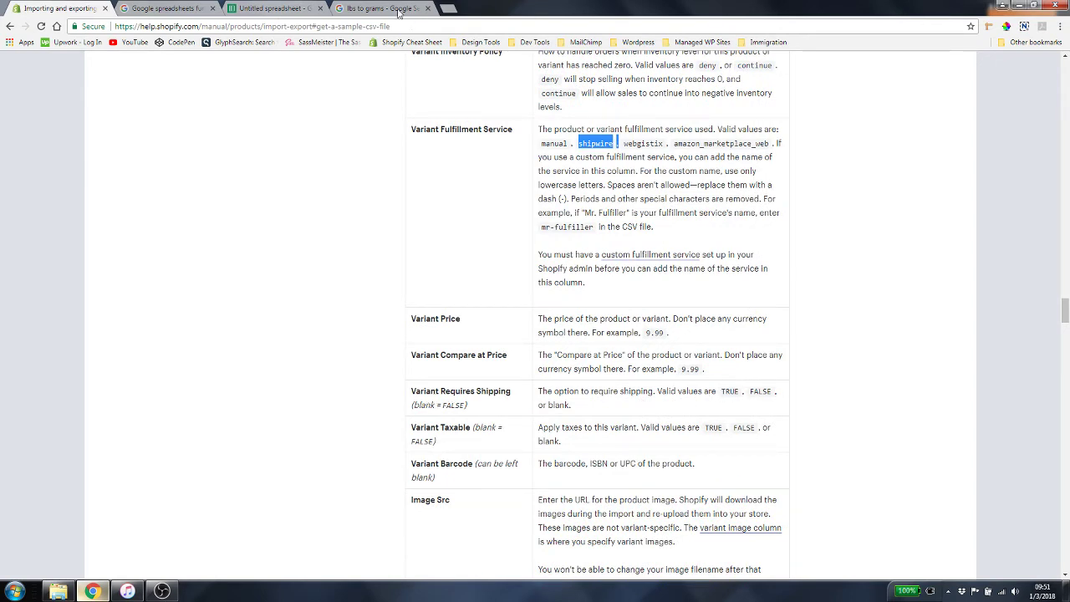
left_click(259, 10)
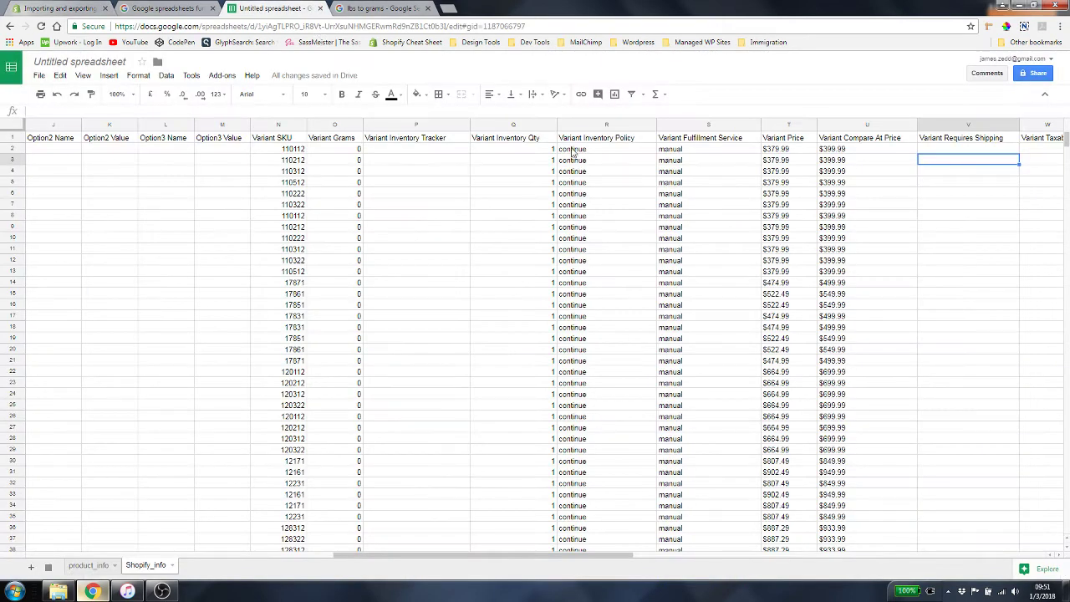
Fill TRUE into Variant Requires Shipping cells V2 through V667
key("Up")
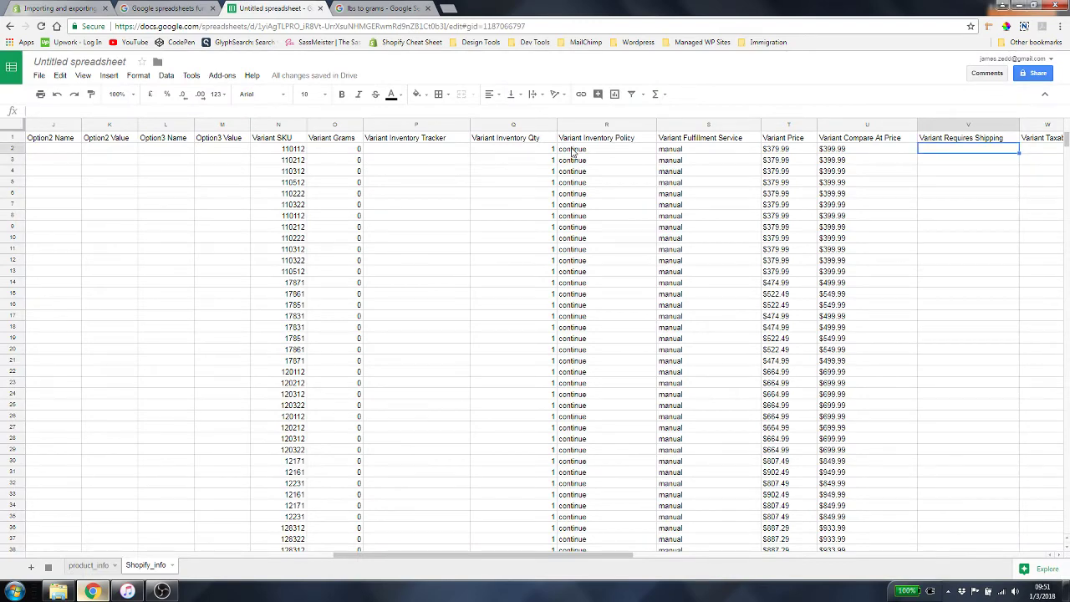
type("TRUE")
key("Return")
key("Up")
key("shift+Page_Down")
key("shift+Page_Down")
key("shift+Page_Down")
key("shift+Page_Down")
key("shift+Page_Down")
key("shift+Page_Down")
key("shift+Page_Down")
key("shift+Page_Down")
key("shift+Page_Down")
key("shift+Page_Down")
key("shift+Page_Down")
key("shift+Page_Down")
key("shift+Page_Down")
key("shift+Page_Down")
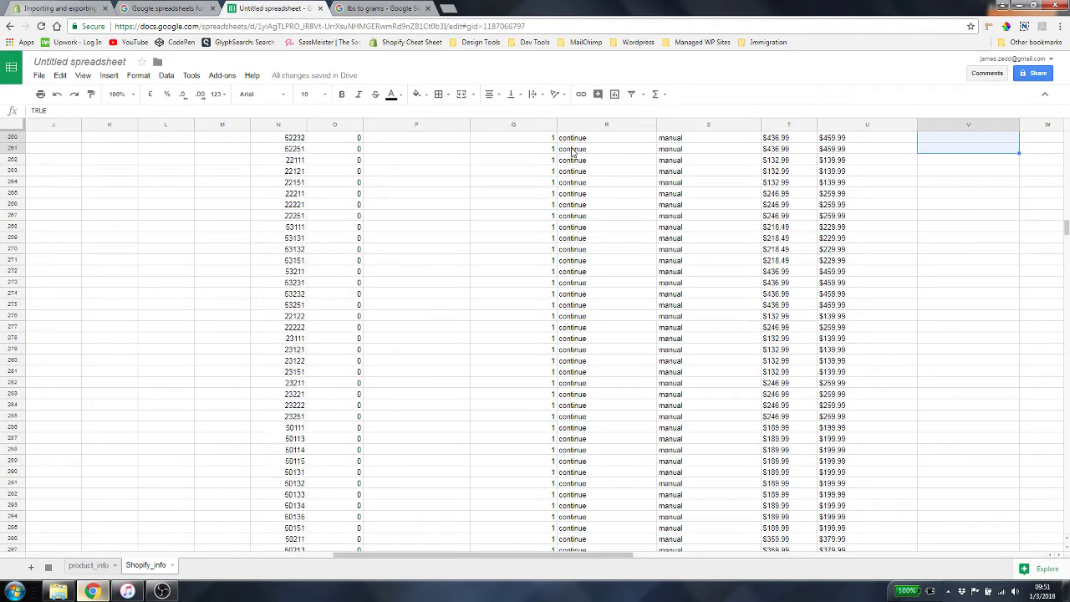
key("shift+Page_Down")
key("shift+Page_Down")
key("shift+Page_Down")
key("shift+Page_Down")
key("shift+Page_Down")
key("shift+Page_Down")
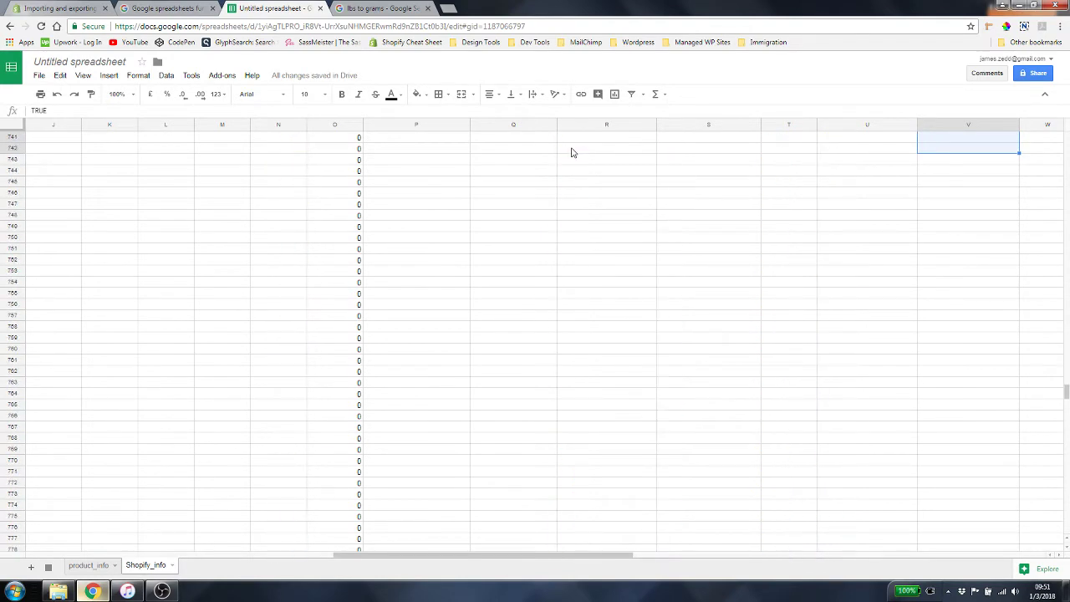
key("shift+Page_Up")
key("shift+Page_Up")
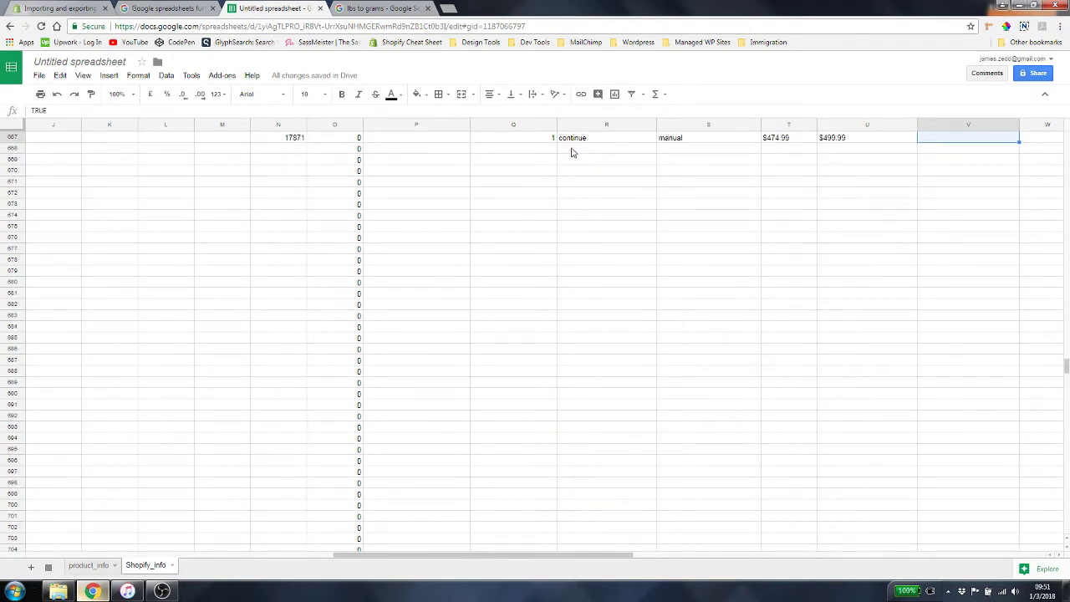
key("ctrl+d")
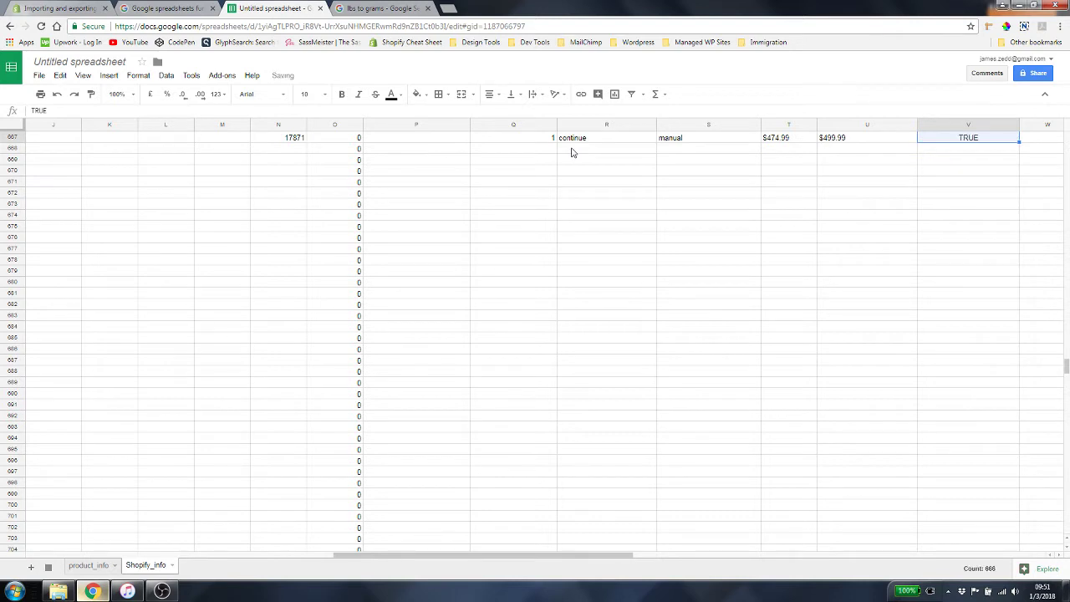
key("ctrl+Up")
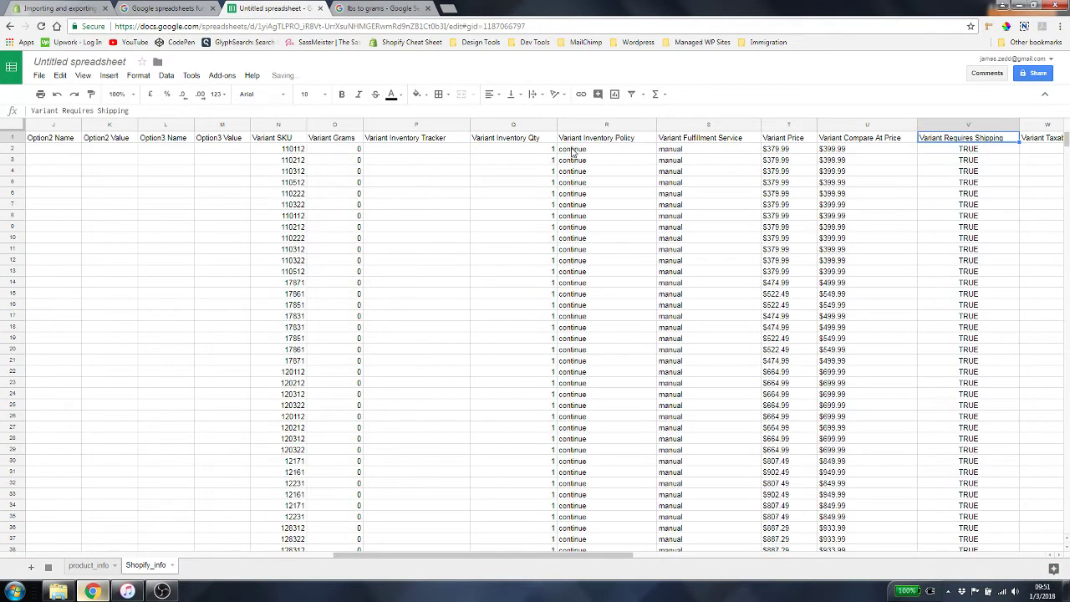
key("Right")
key("Right")
key("Right")
key("Left")
key("Left")
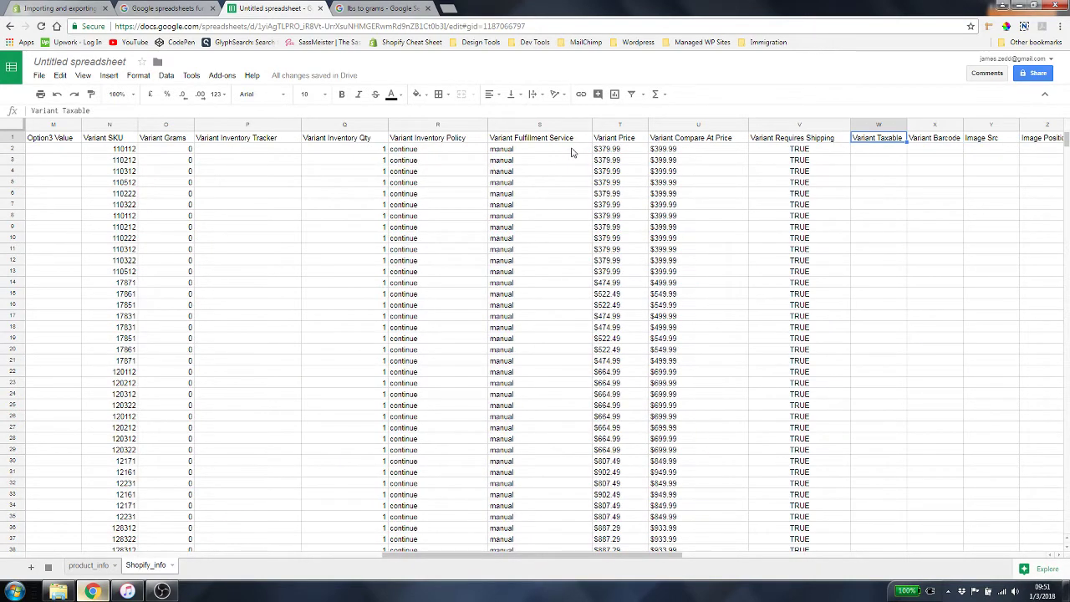
Widen column W slightly and check the Variant Taxable guidance
key("Down")
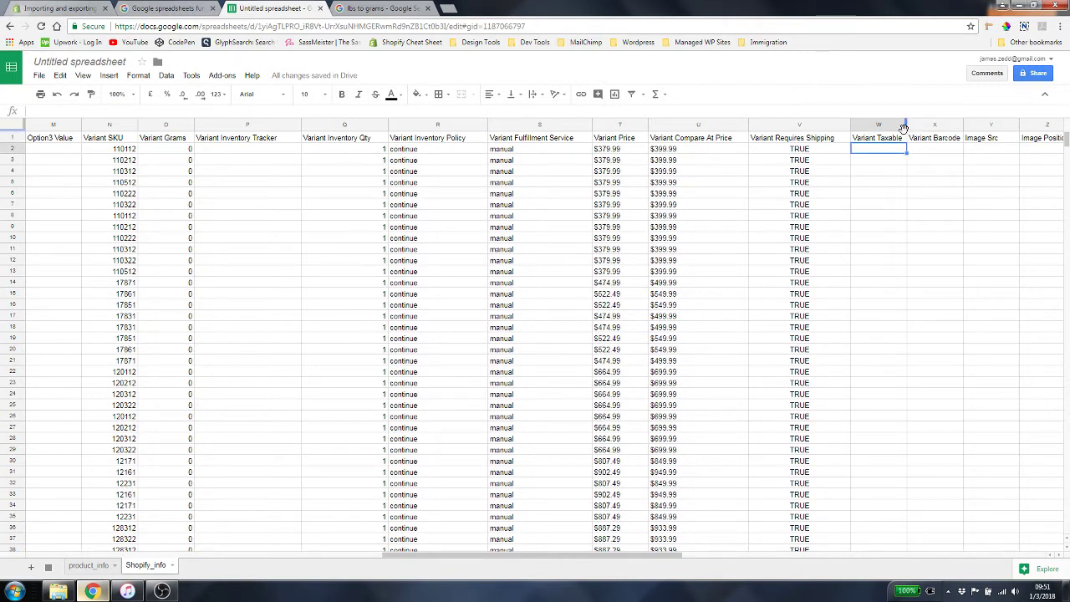
left_click_drag(908, 125, 919, 125)
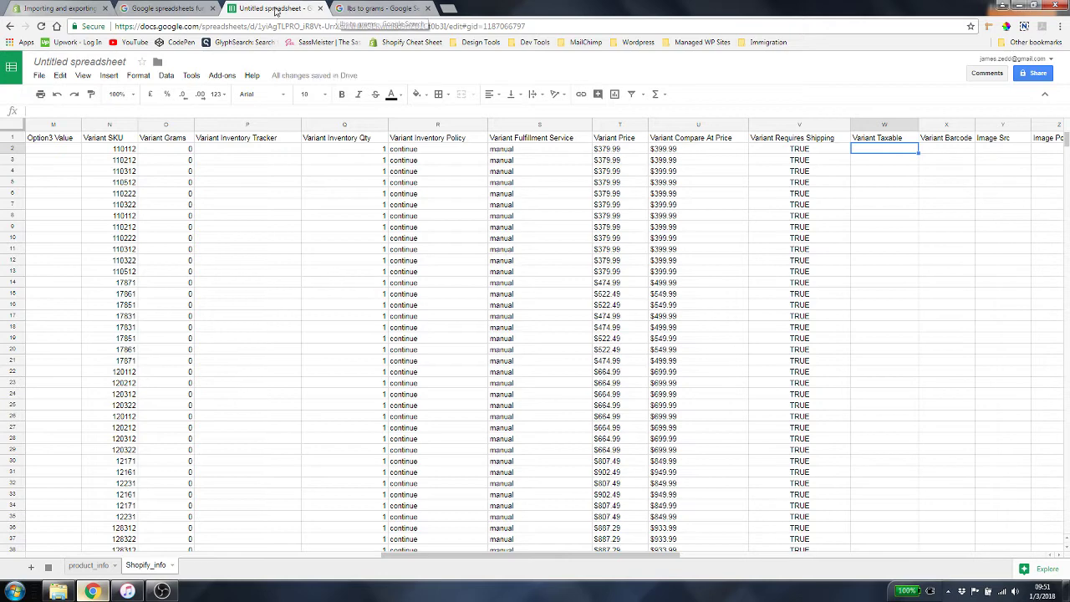
left_click(60, 8)
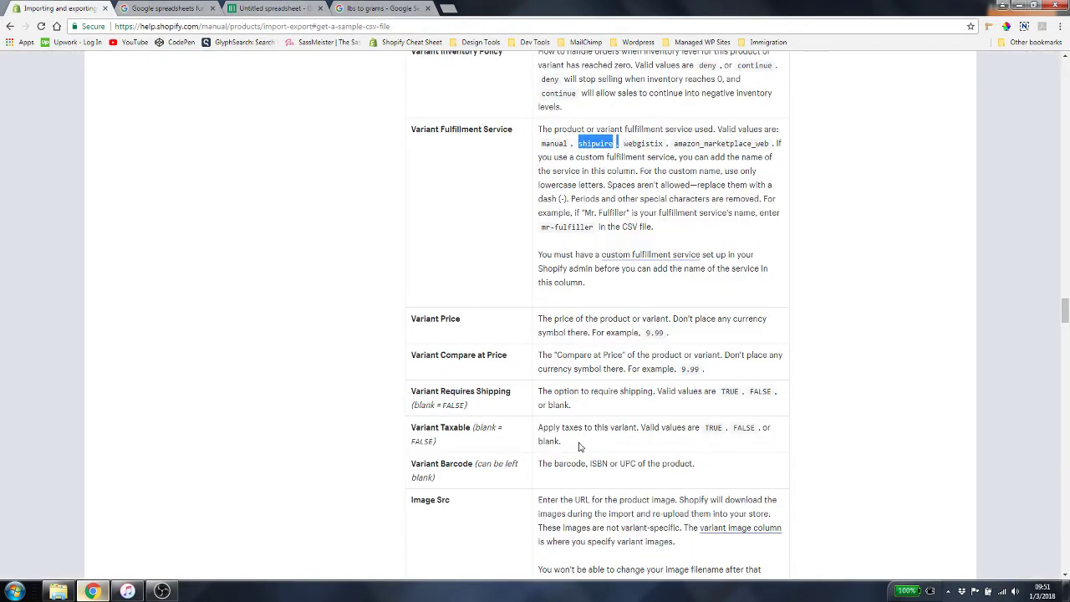
left_click(272, 9)
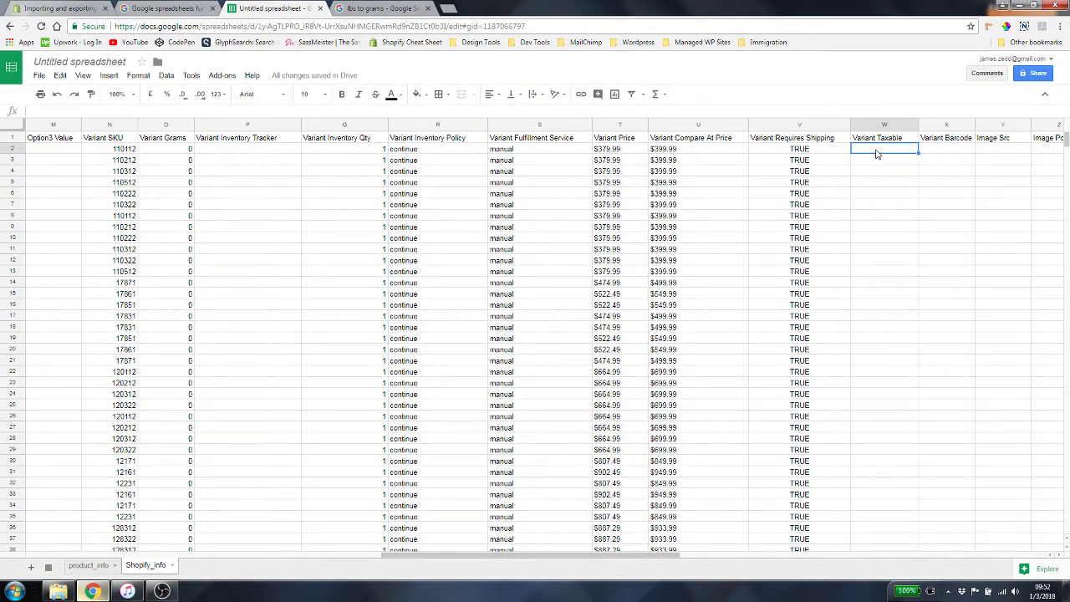
Fill TRUE into Variant Taxable cells W2 through W667
type("TRUE")
key("Return")
key("Up")
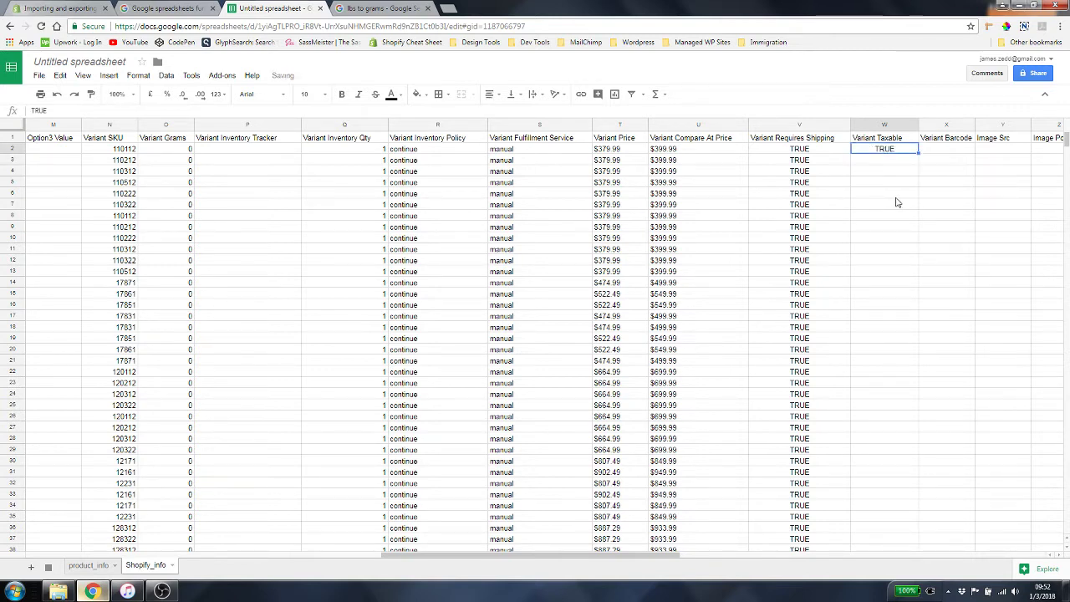
key("shift+Down")
key("shift+Down")
key("shift+Down")
key("shift+Down")
key("shift+Down")
scroll(897, 203, "down", 20)
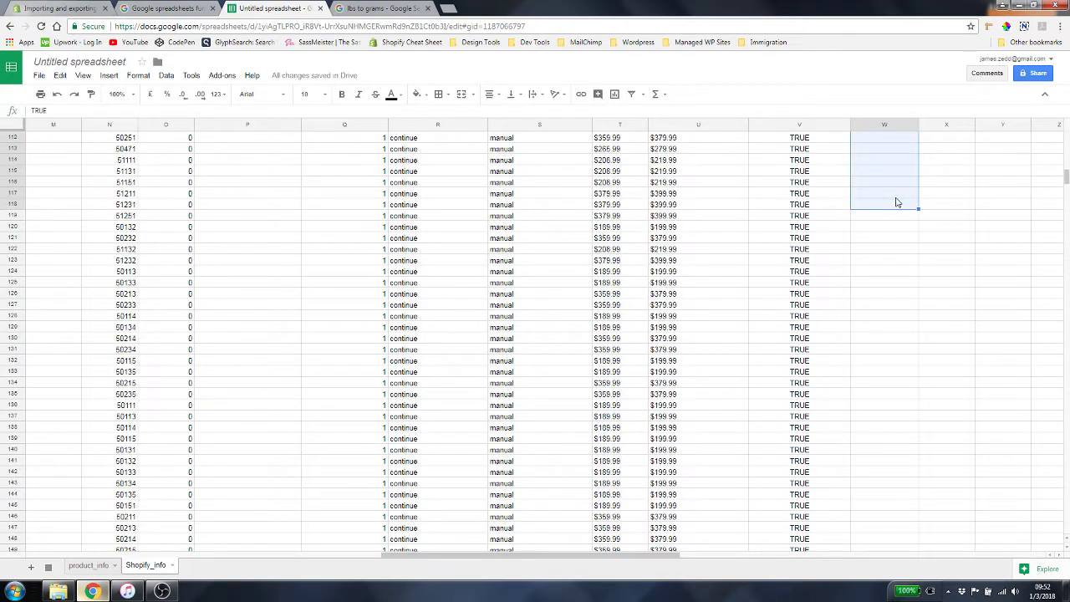
scroll(897, 202, "down", 20)
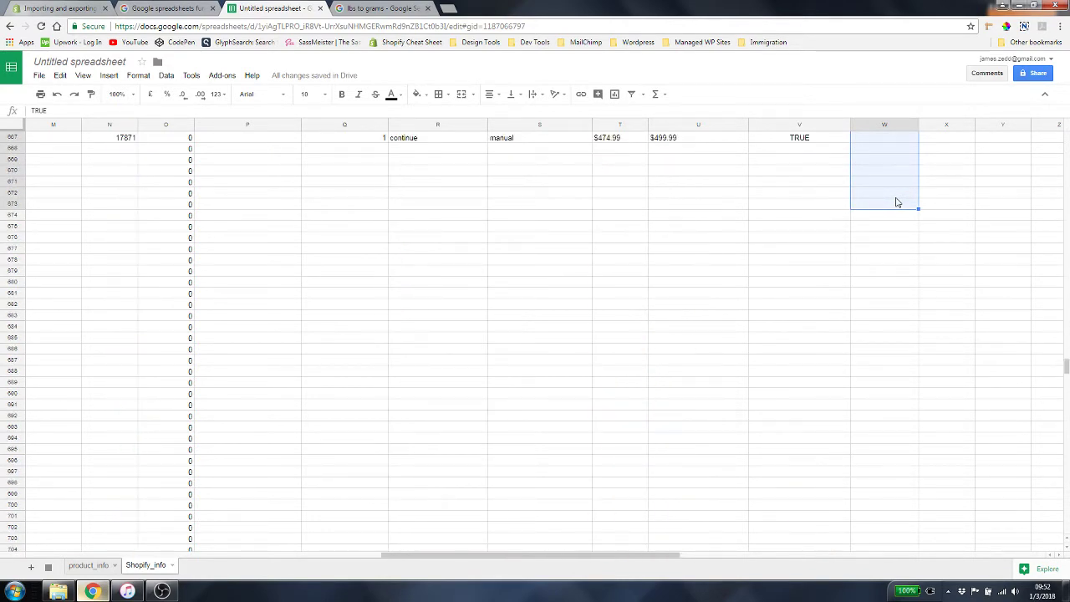
key("shift+Up")
key("shift+Up")
key("shift+Up")
key("shift+Up")
key("shift+Up")
key("shift+Up")
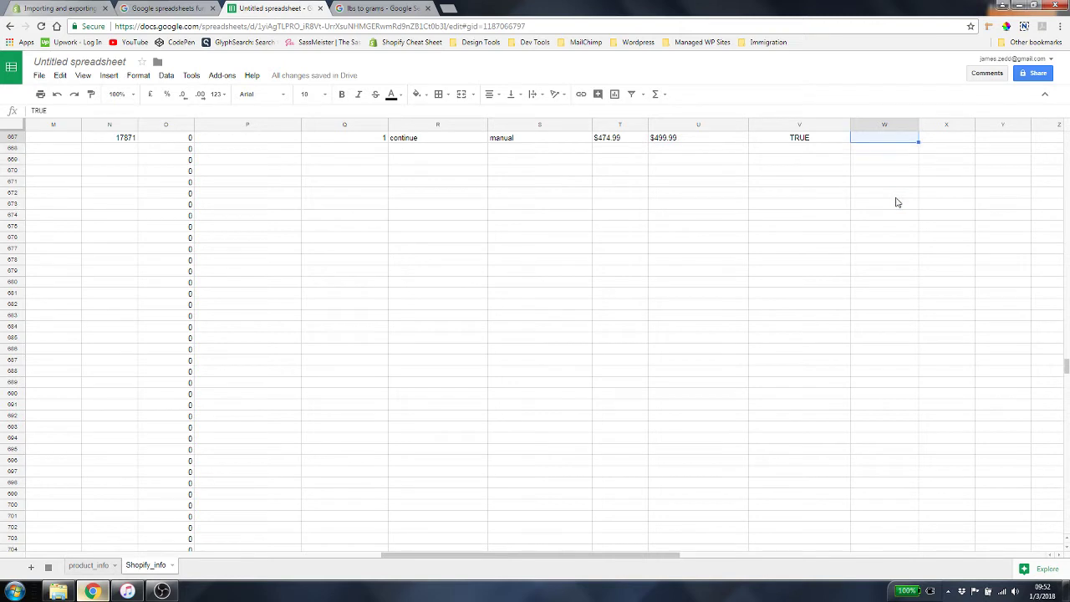
key("ctrl+d")
key("Right")
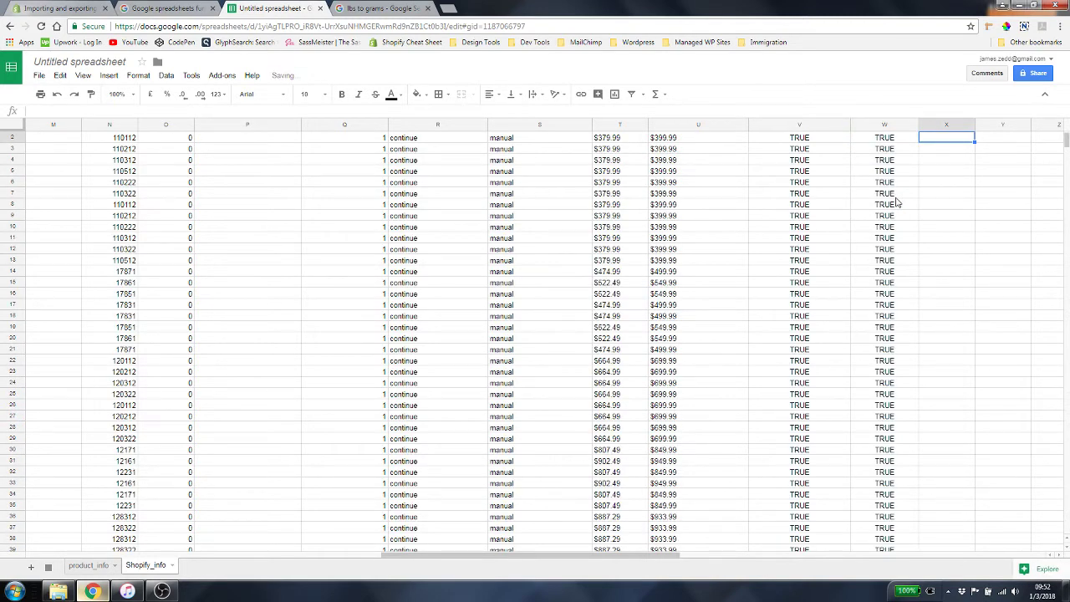
key("Up")
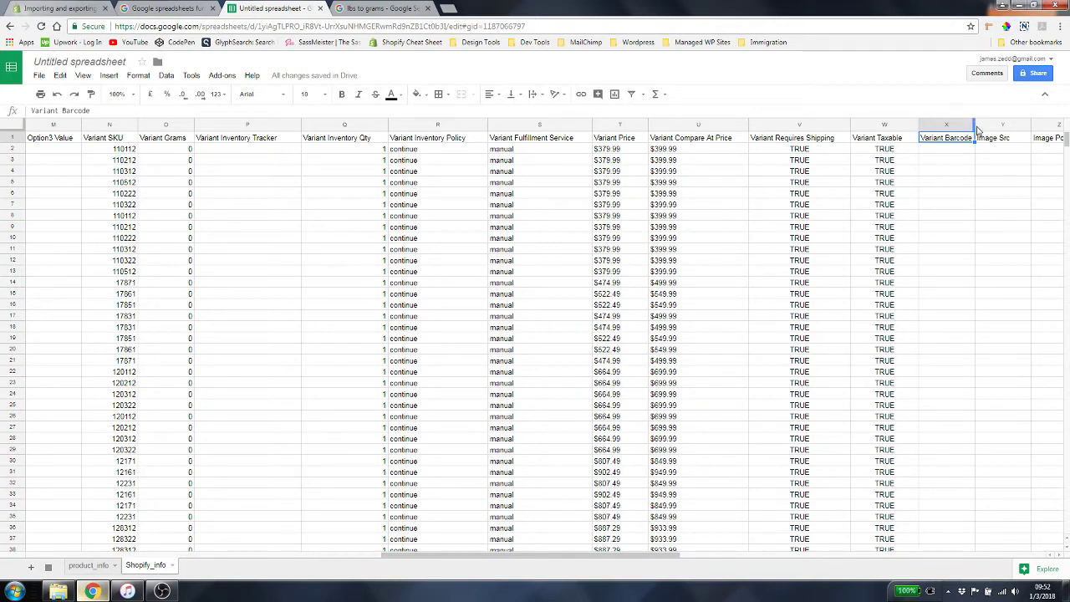
Widen the Variant Barcode column and consult the Shopify help and function list pages
left_click_drag(973, 123, 987, 124)
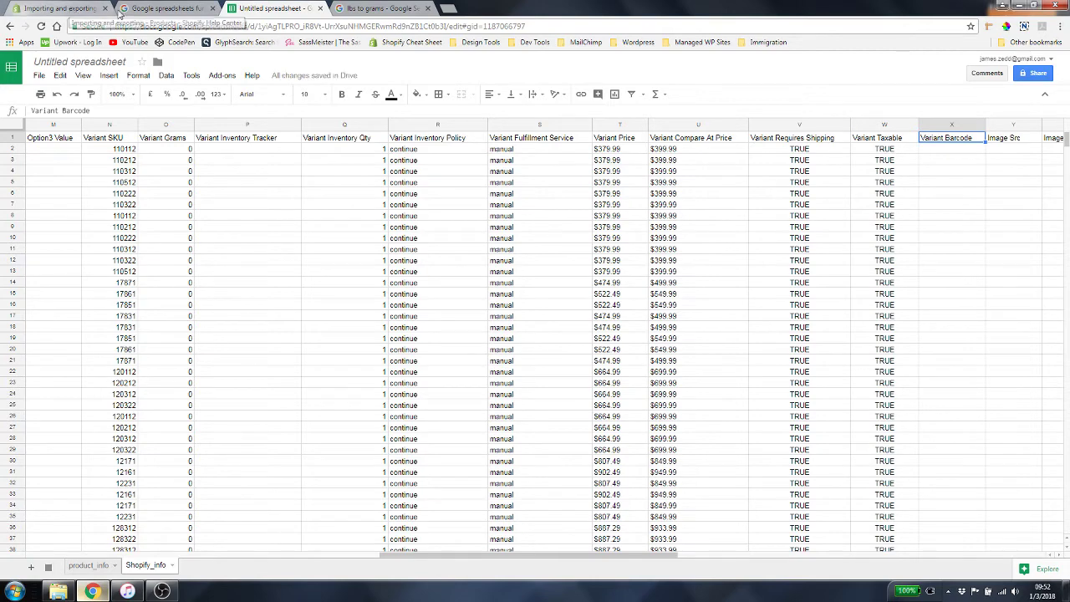
left_click(1026, 142)
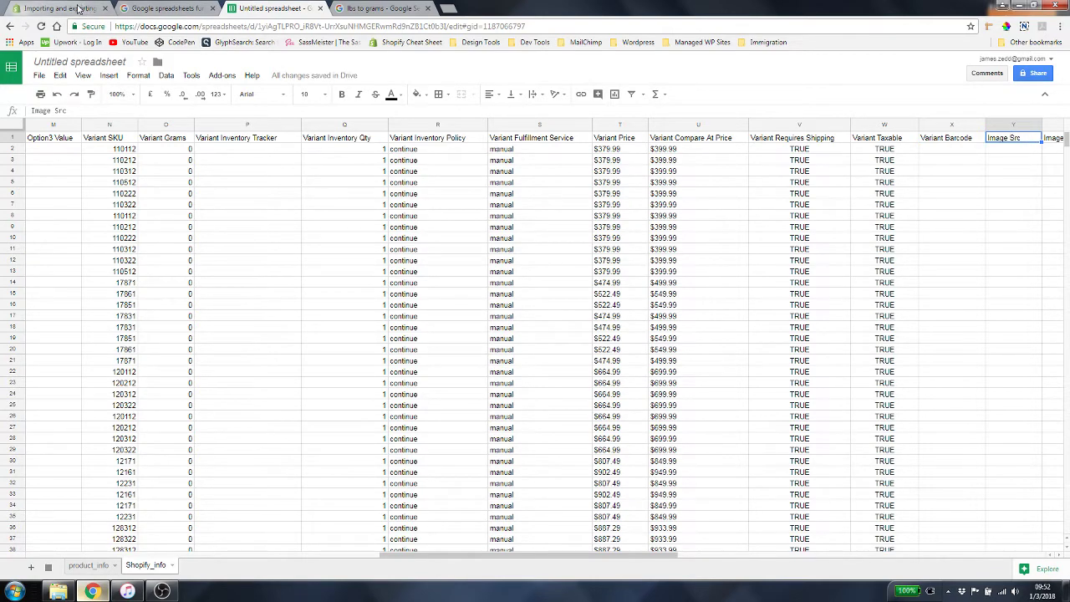
left_click(83, 9)
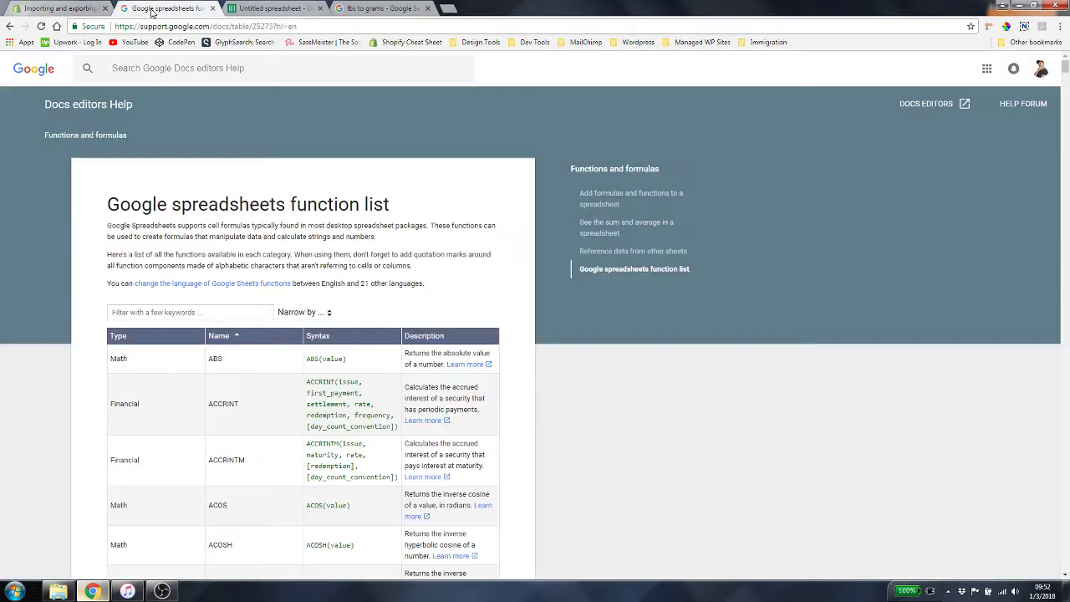
left_click(152, 10)
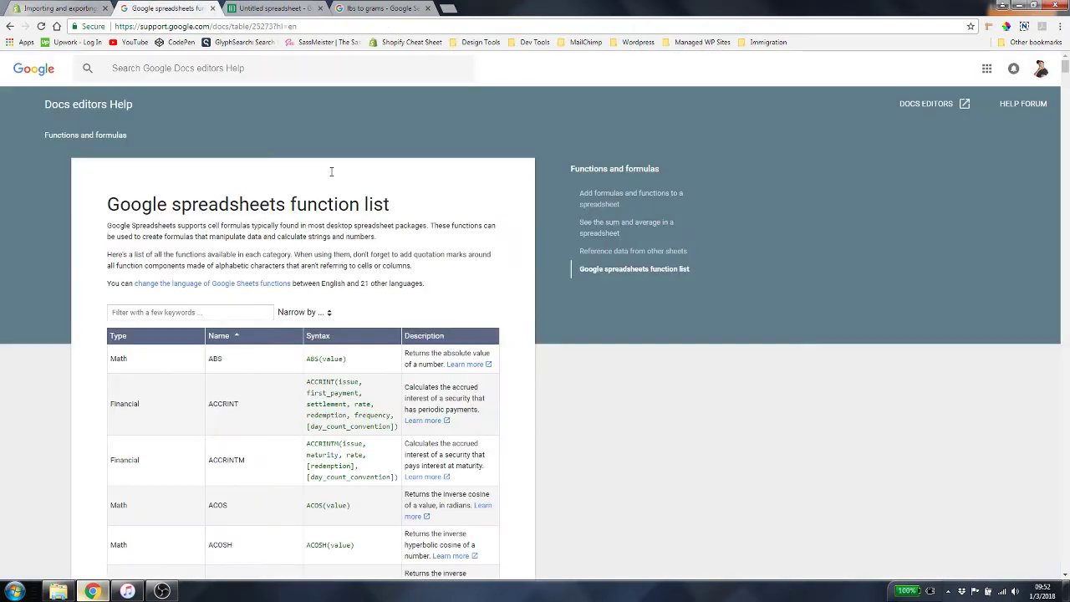
left_click(267, 9)
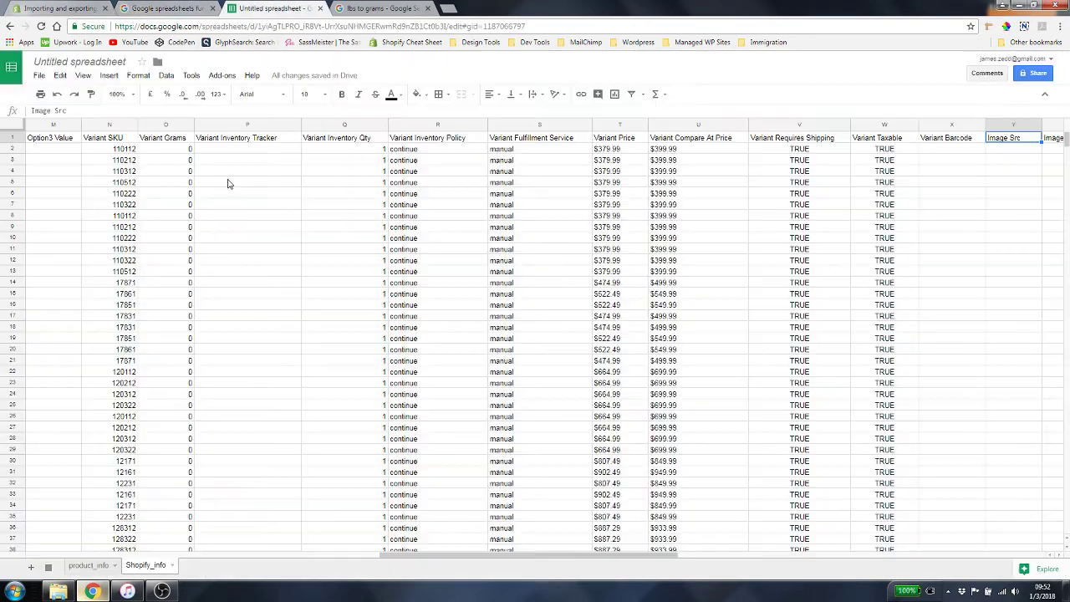
Inspect the Photo file names in product_info column AA
left_click(88, 565)
left_click_drag(305, 557, 573, 563)
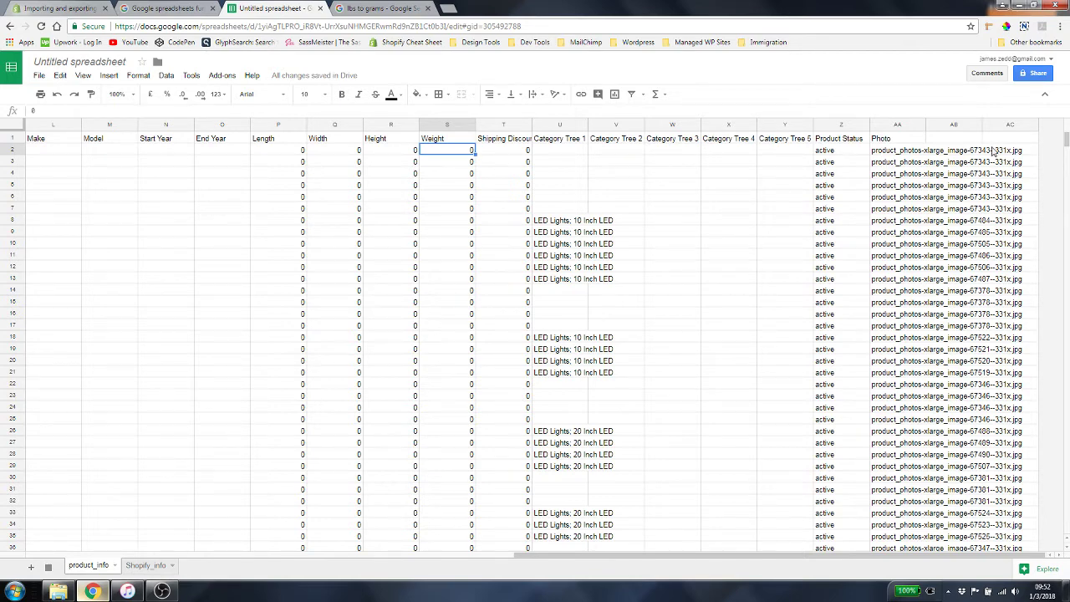
left_click(891, 153)
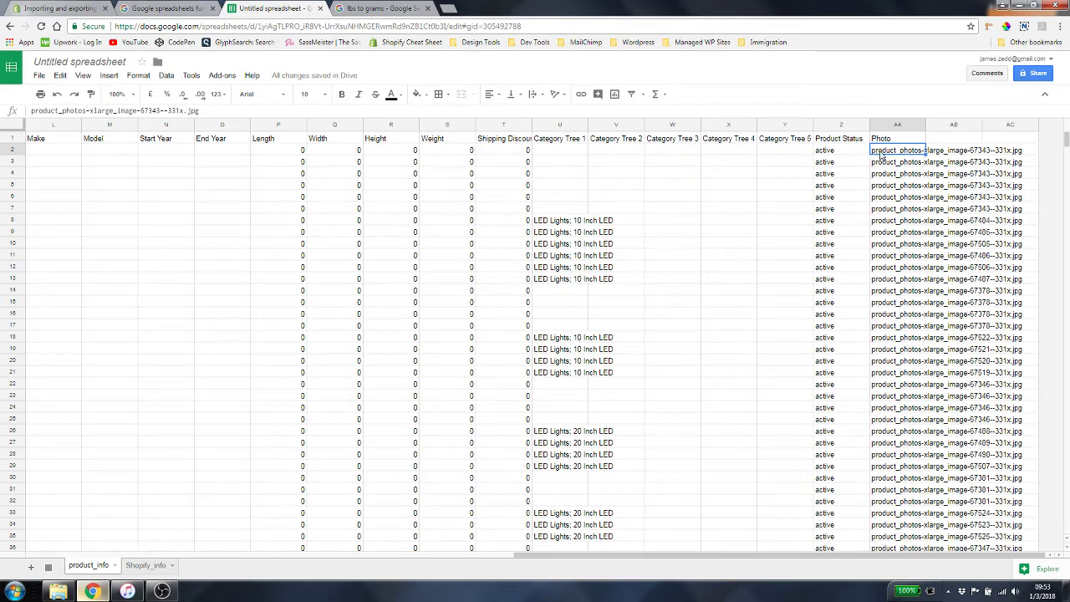
left_click(146, 569)
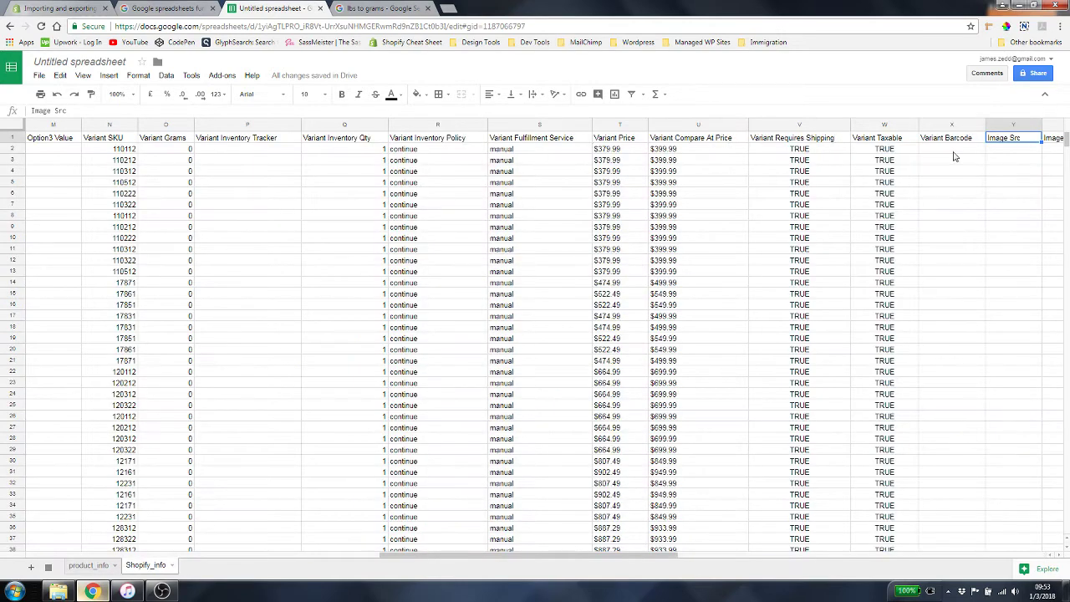
Enter an ARRAYFORMULA in Y2 prefixing the store's web address to product_info!AA2:AA
left_click(1005, 151)
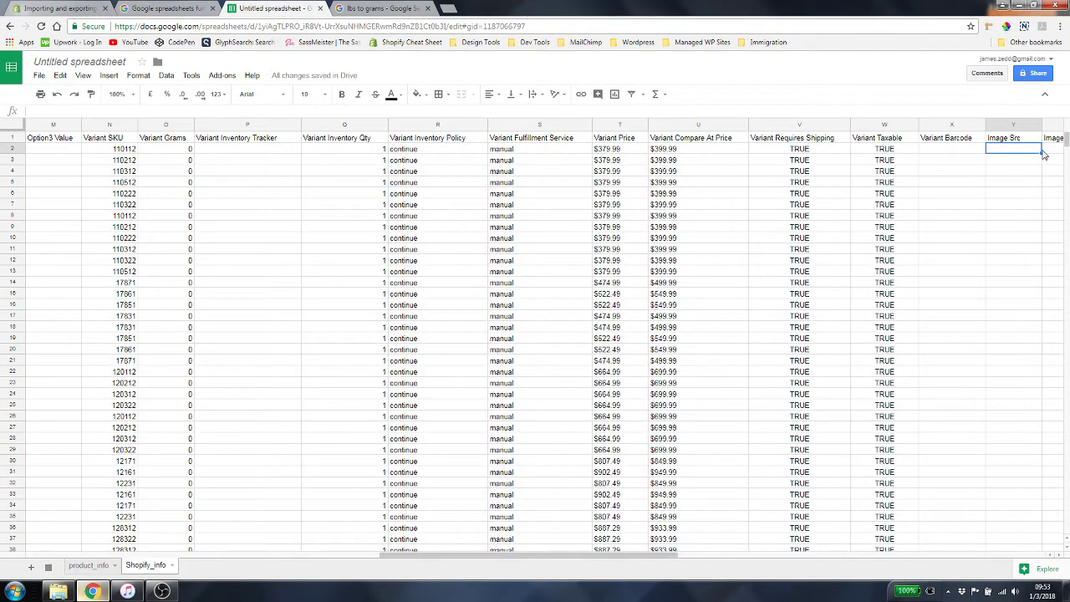
left_click(37, 110)
type("=ARRAYFORMUL")
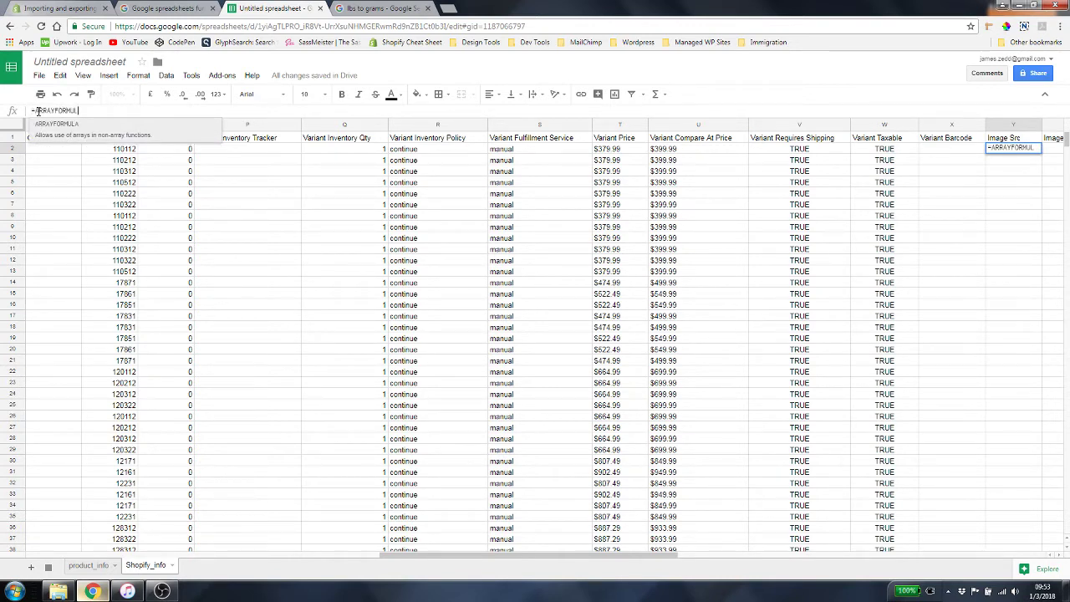
type("A(")
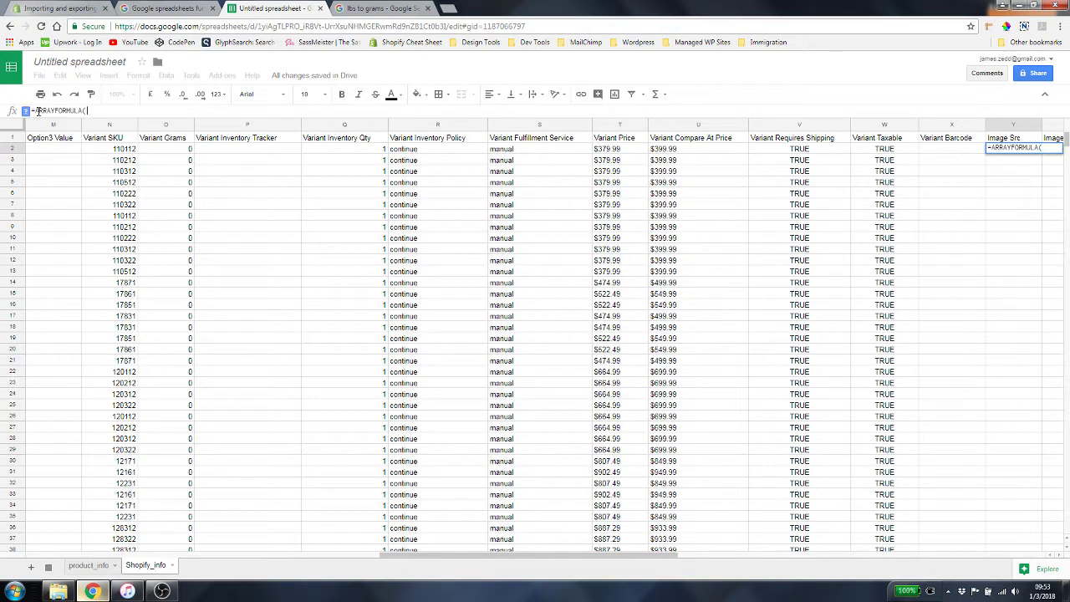
type("\"http:")
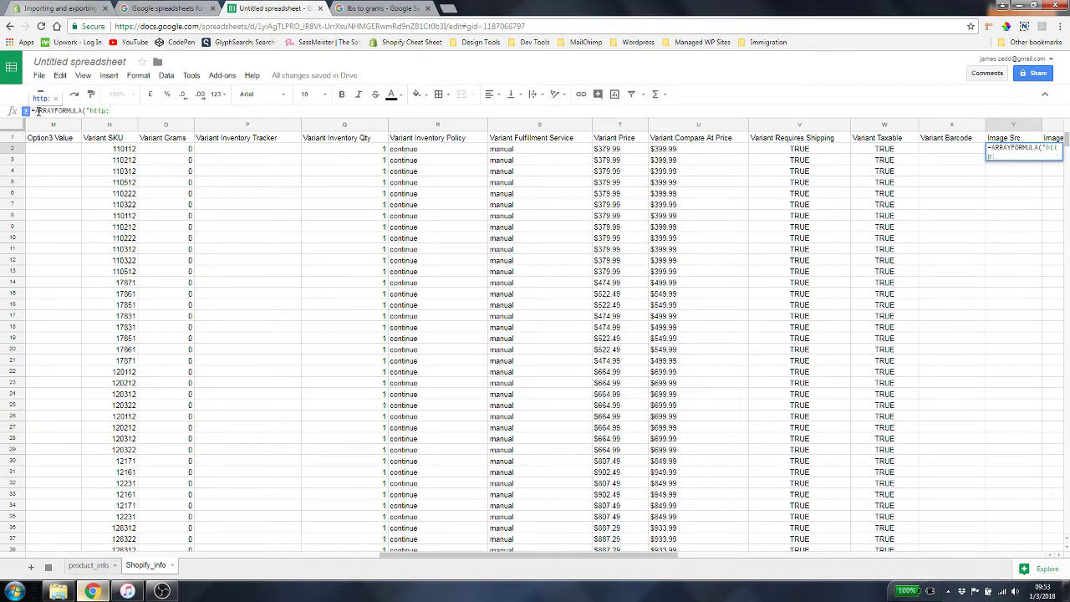
type("jameszedd.com")
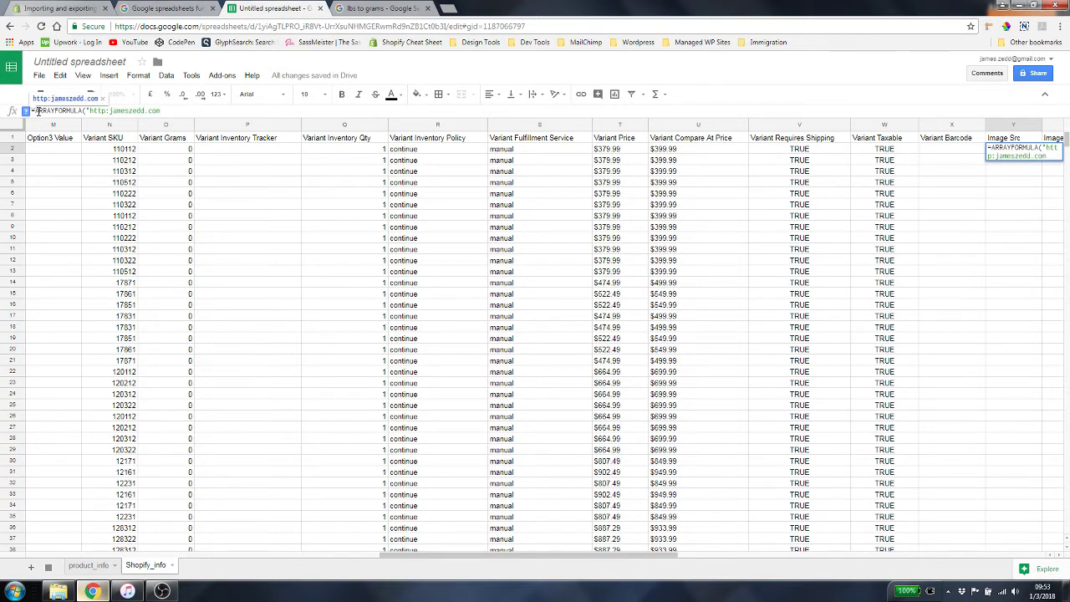
type("/\"&")
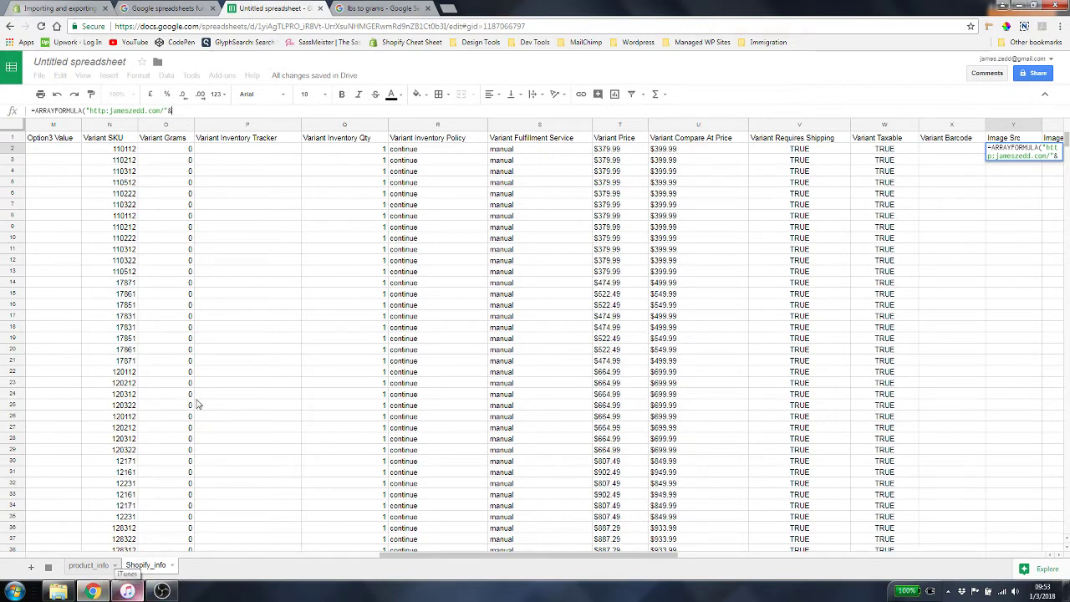
type("product_i")
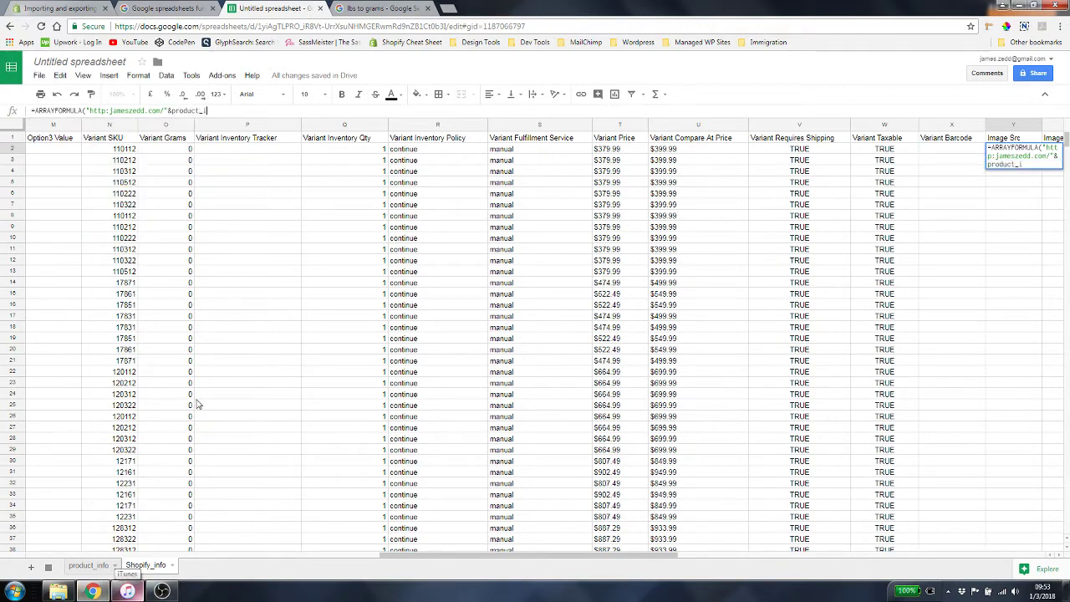
type("nfo!")
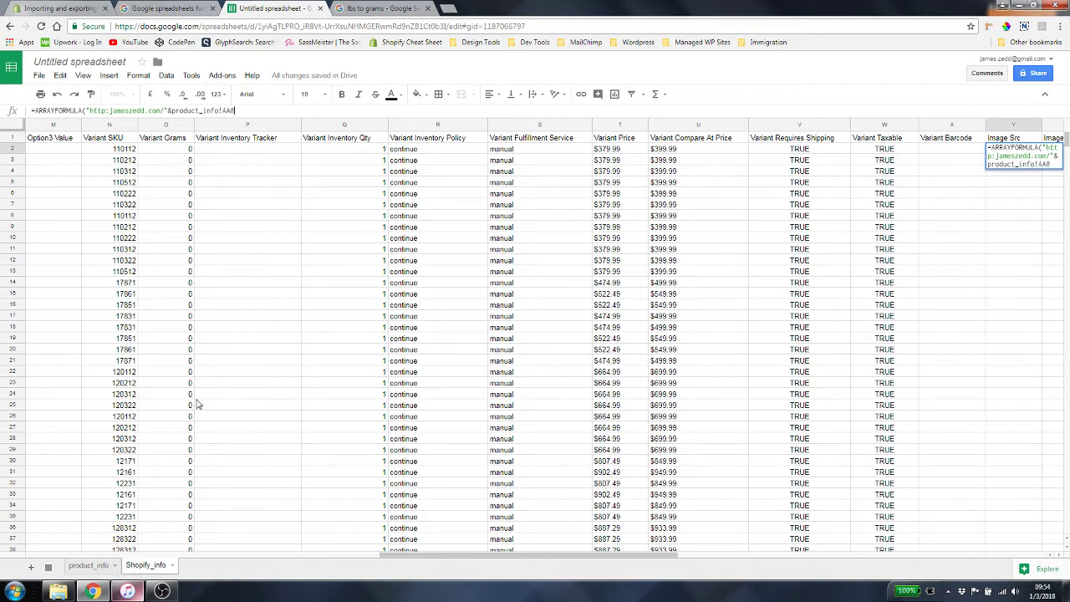
type("AA2")
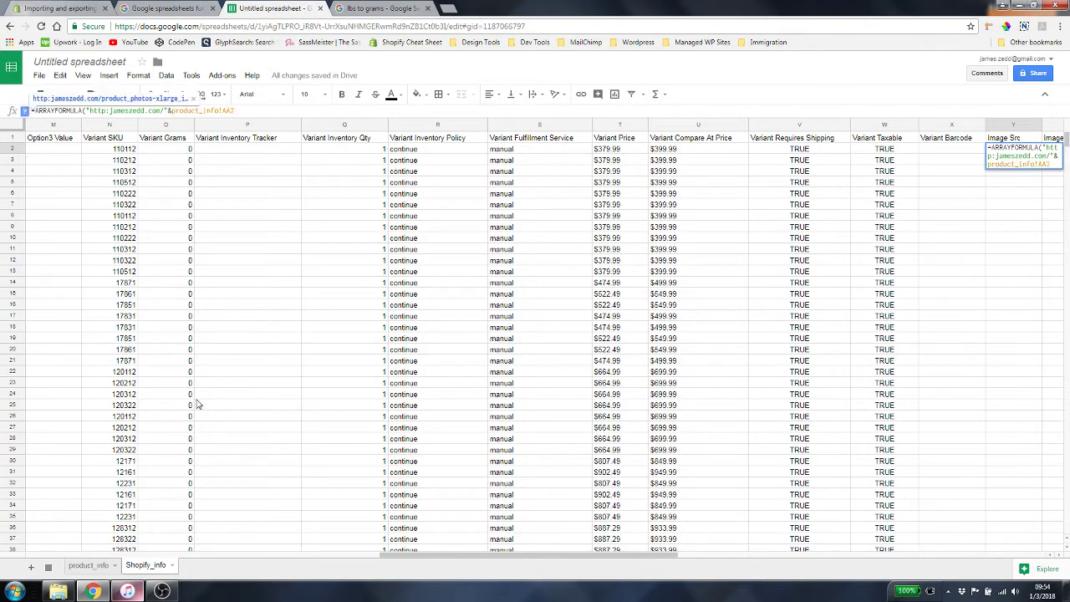
type(":aa")
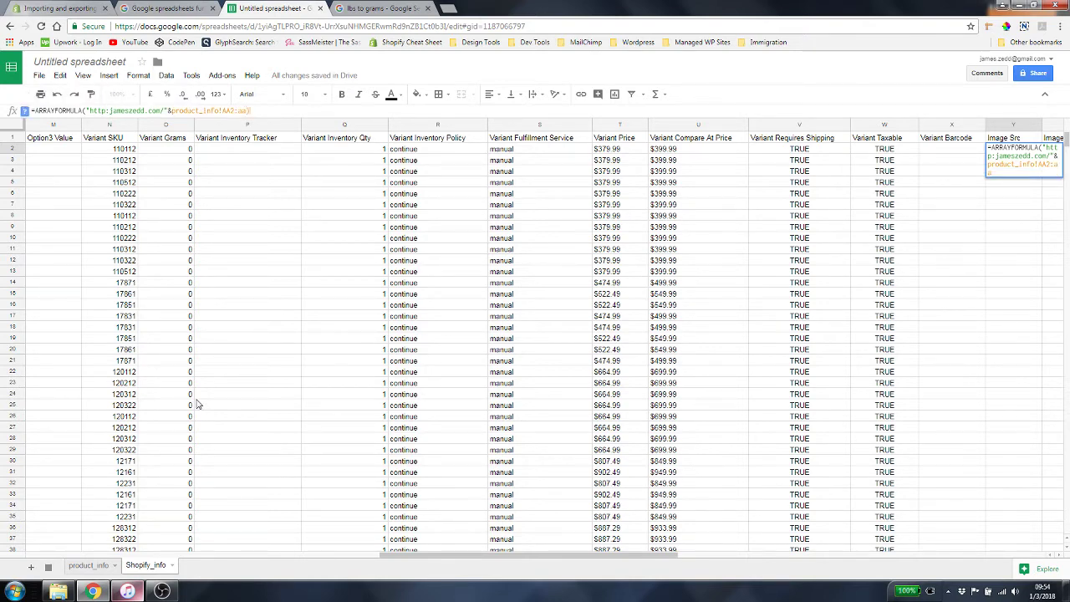
type(")")
key("Return")
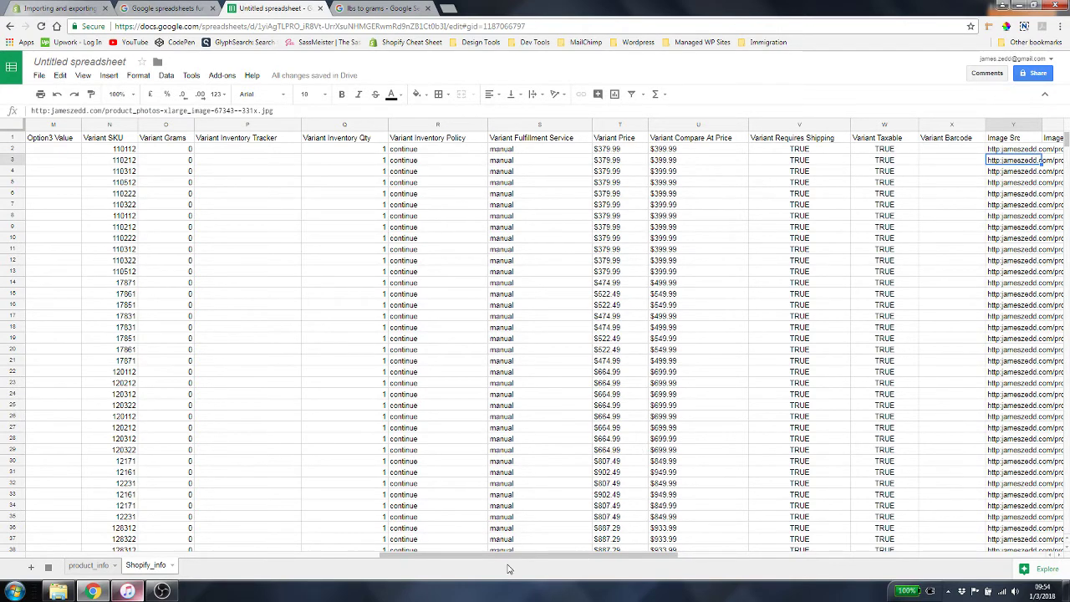
left_click_drag(550, 556, 654, 558)
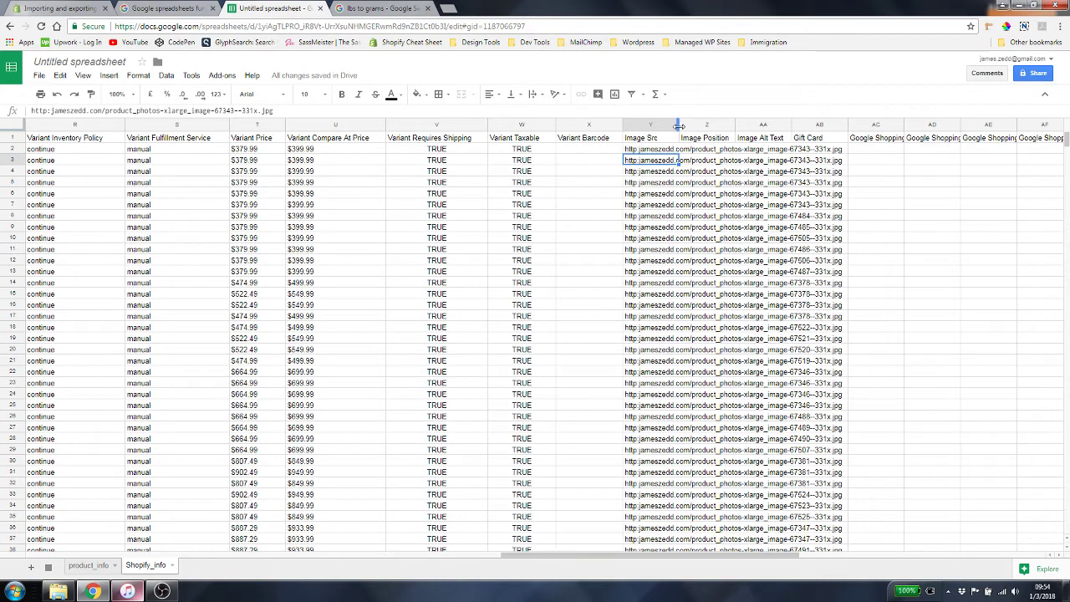
Widen the Image Src column Y and compare its URLs against product_info
left_click_drag(847, 124, 874, 123)
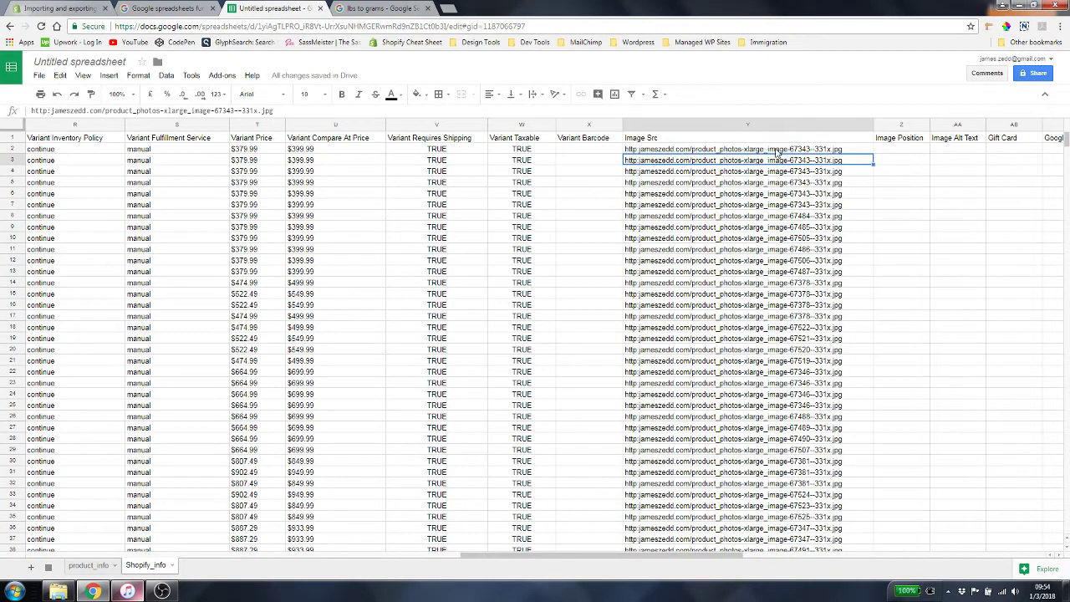
left_click(89, 565)
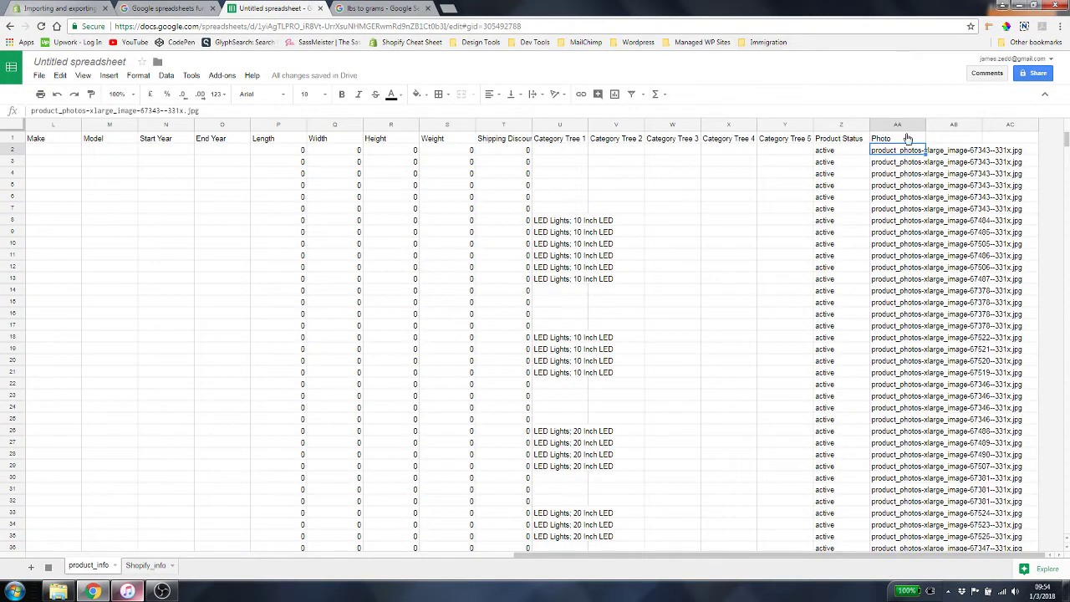
left_click(139, 566)
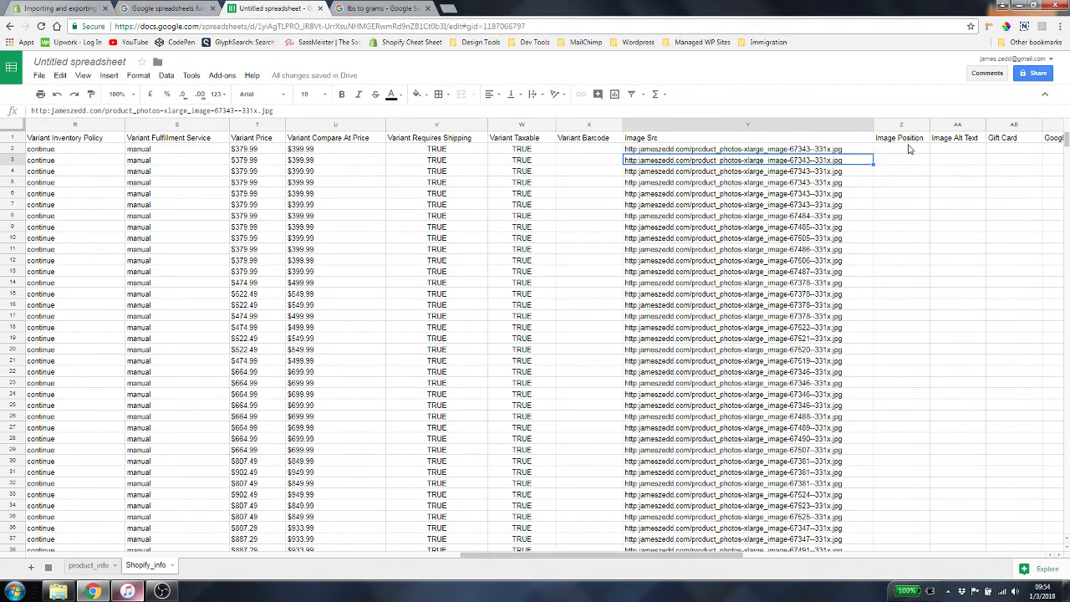
left_click(909, 149)
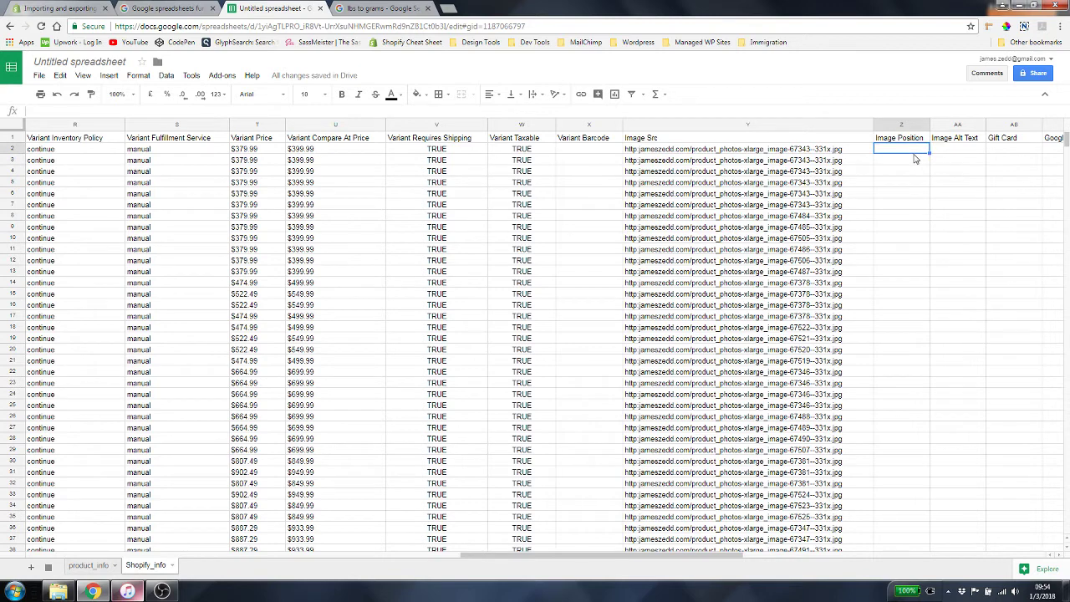
Fill 1 into Image Position cells Z2 through Z667
type("1")
key("Return")
key("Up")
key("shift+Down")
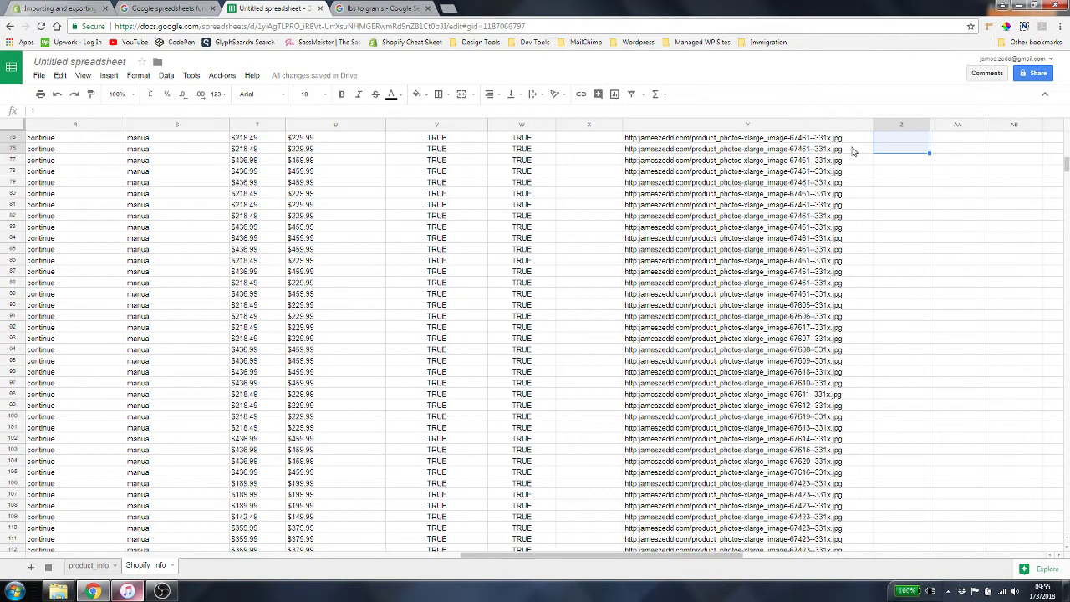
key("shift+Down")
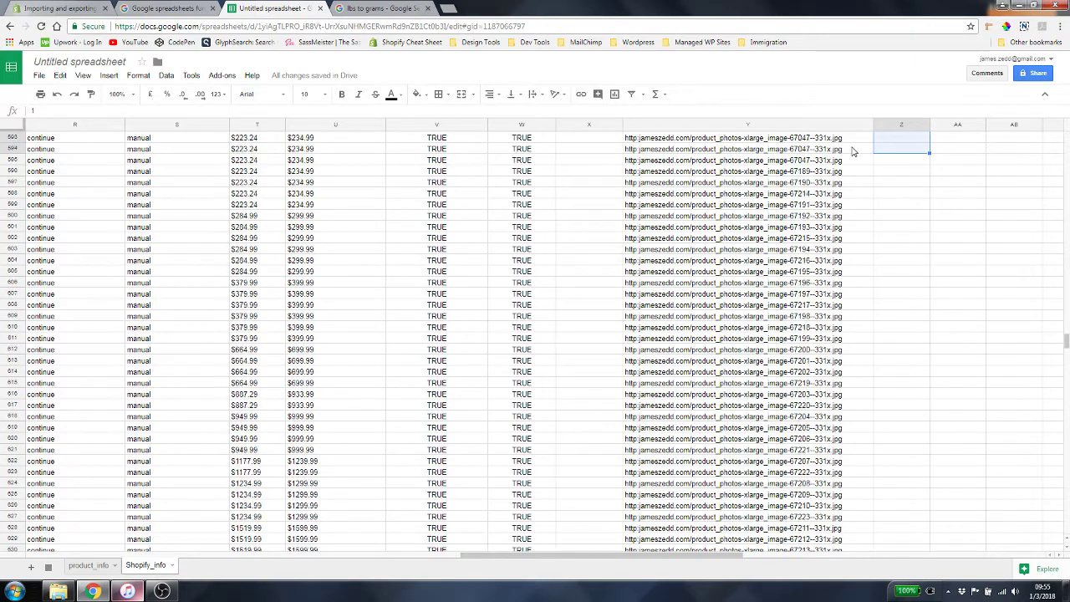
key("shift+Down")
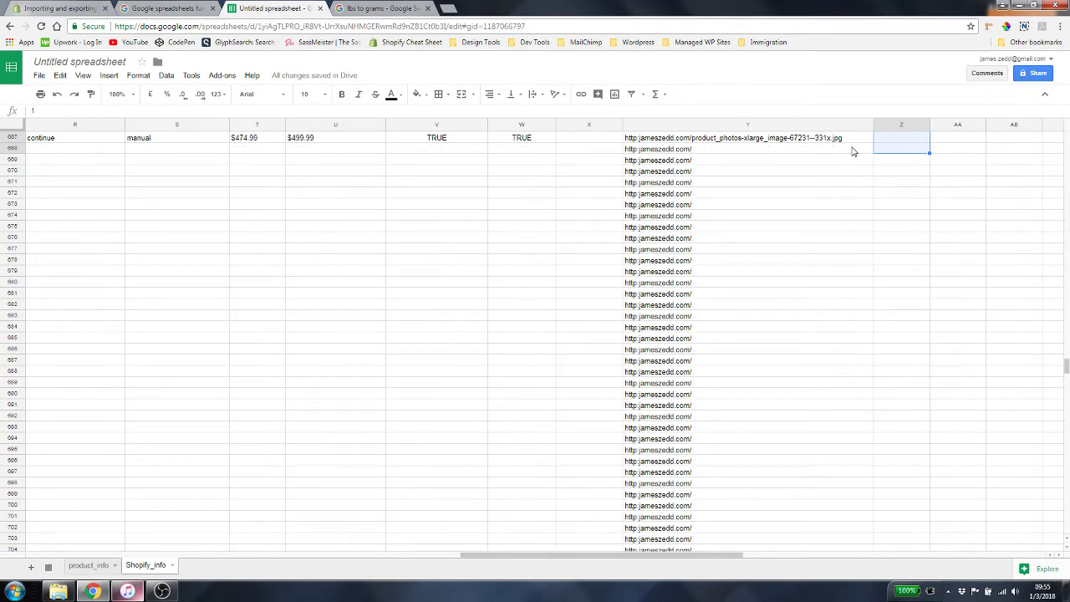
key("shift+Up")
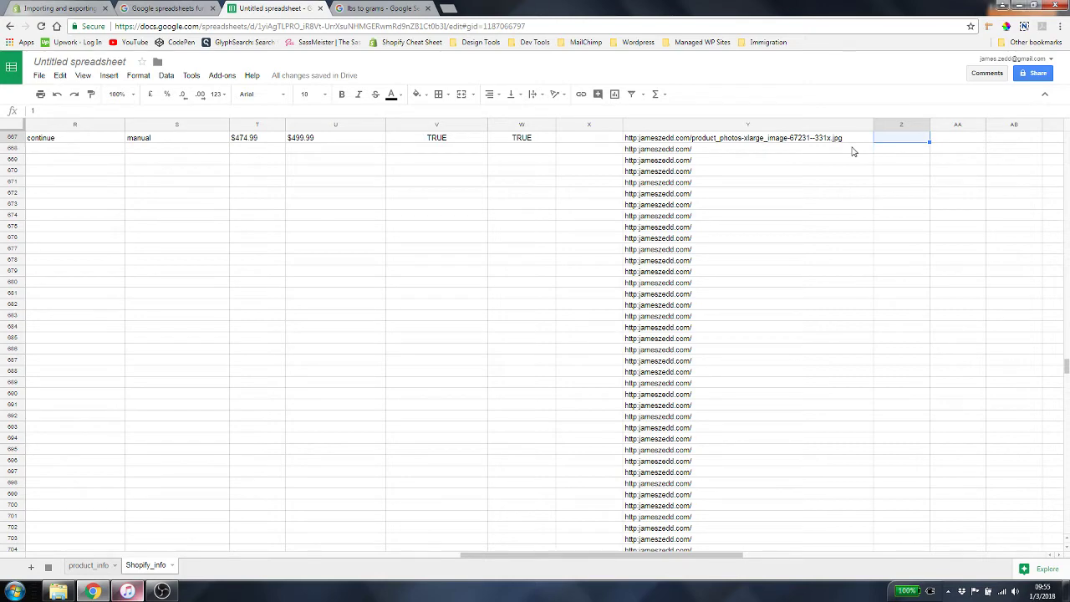
key("ctrl+d")
key("Right")
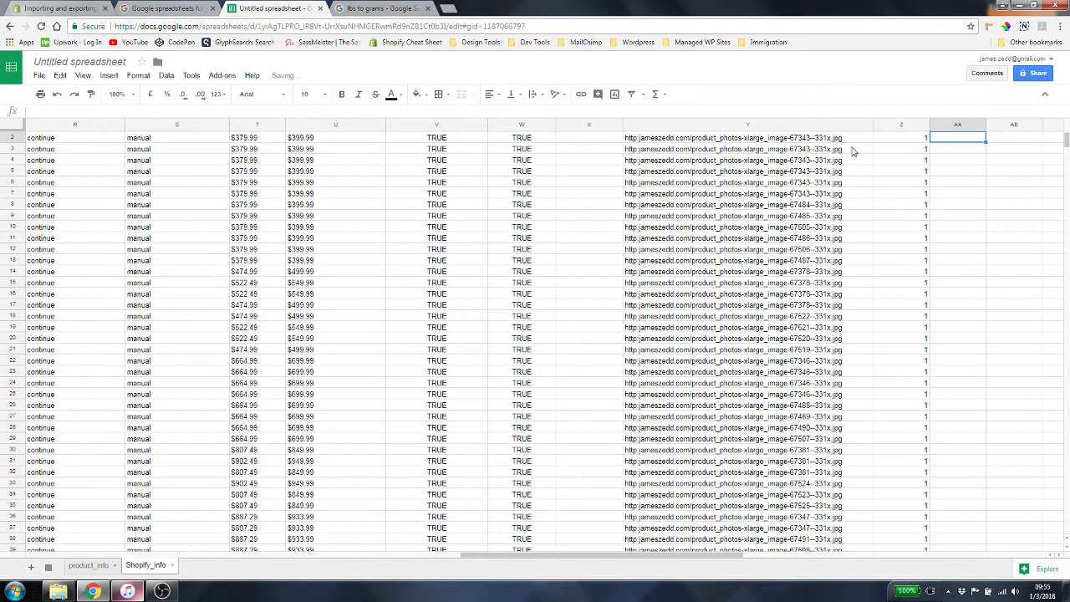
key("Up")
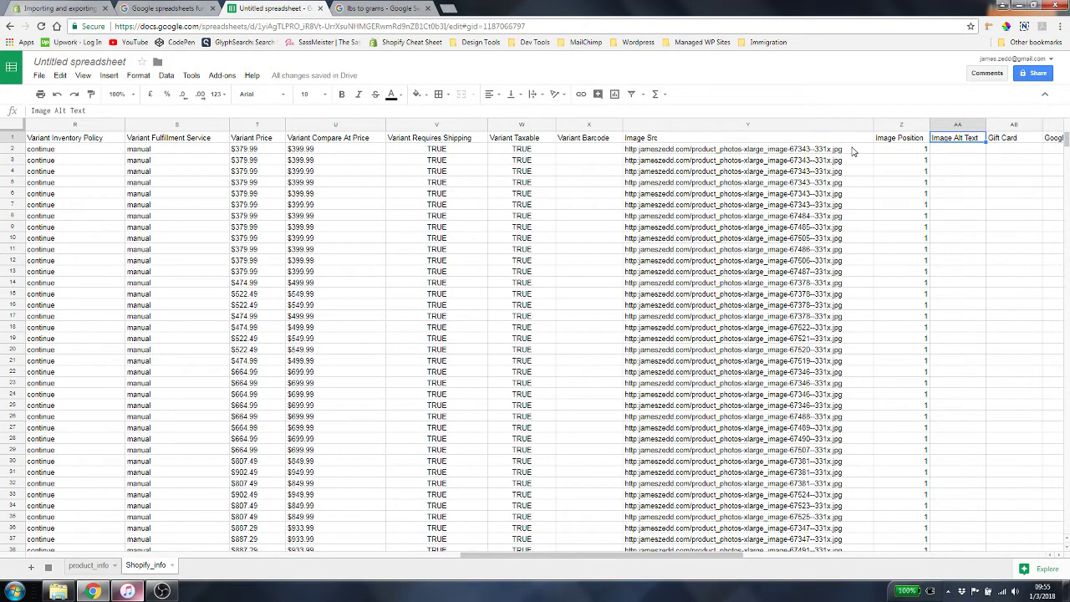
key("Down")
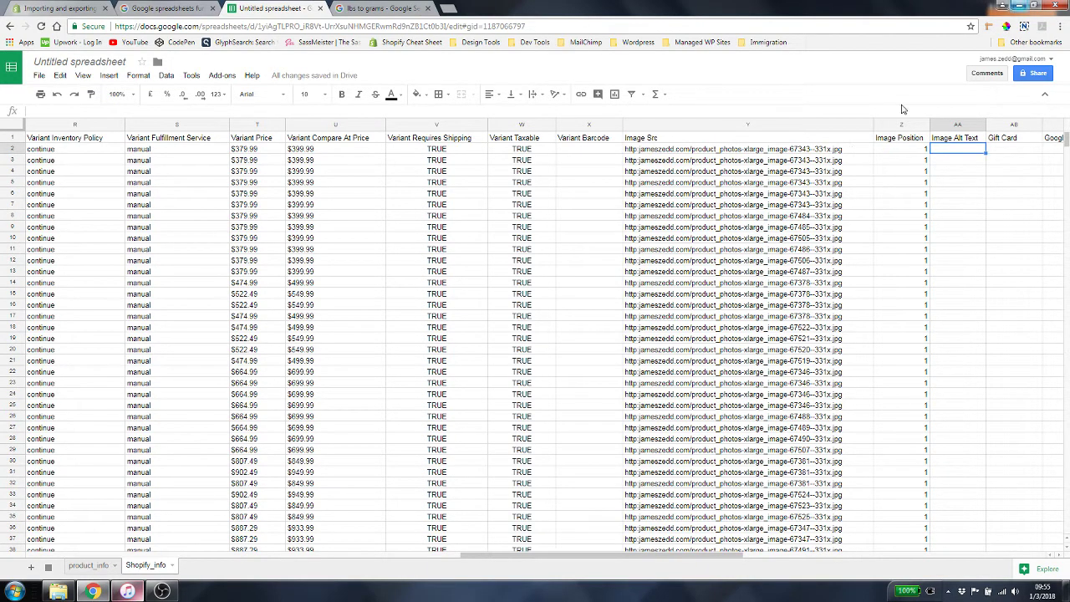
left_click(54, 8)
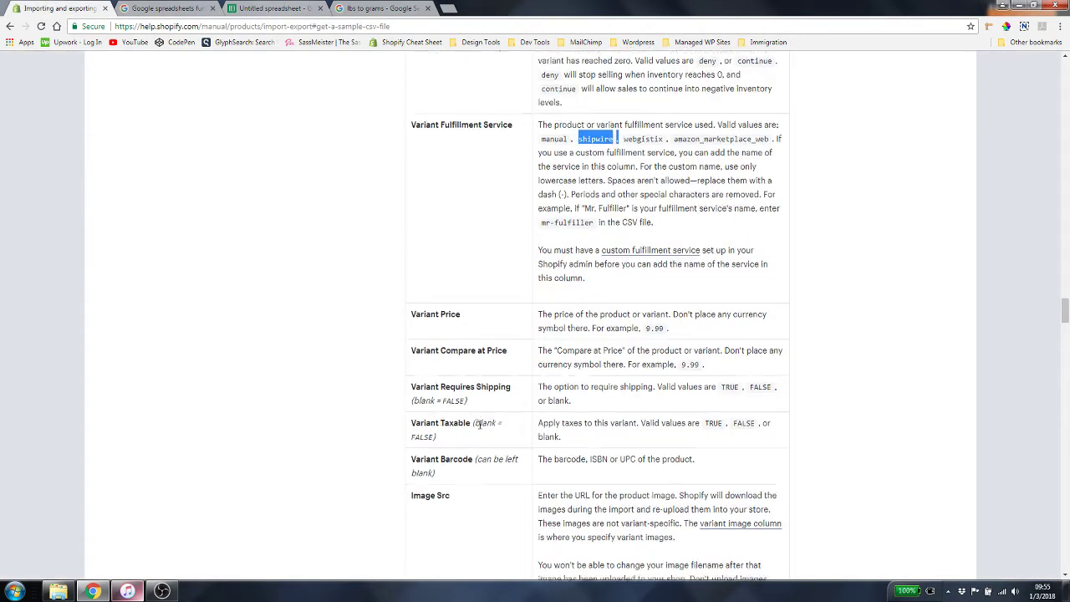
scroll(477, 426, "down", 3)
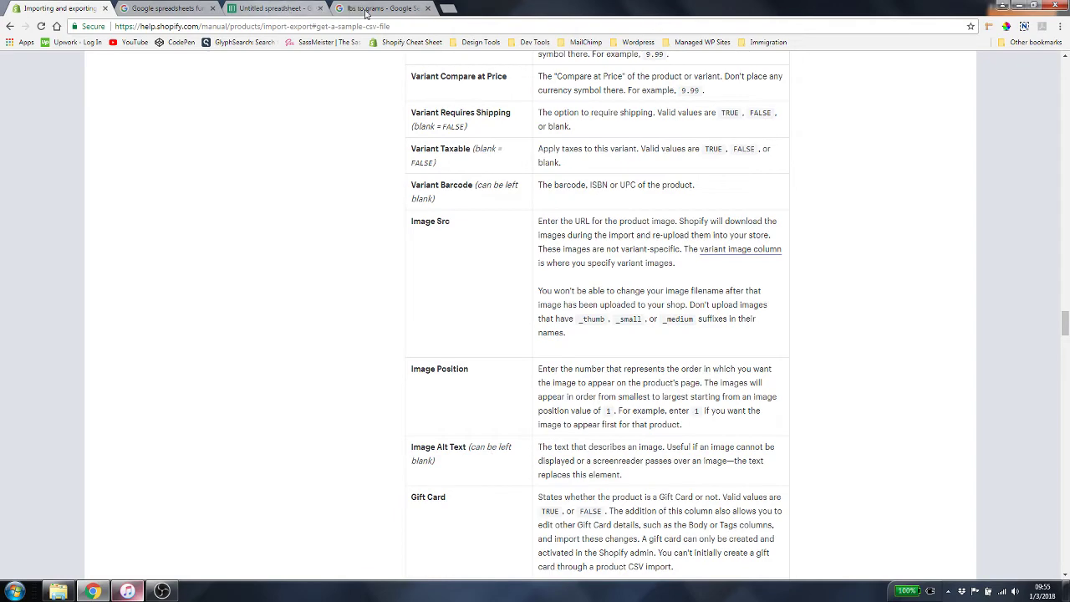
left_click(285, 10)
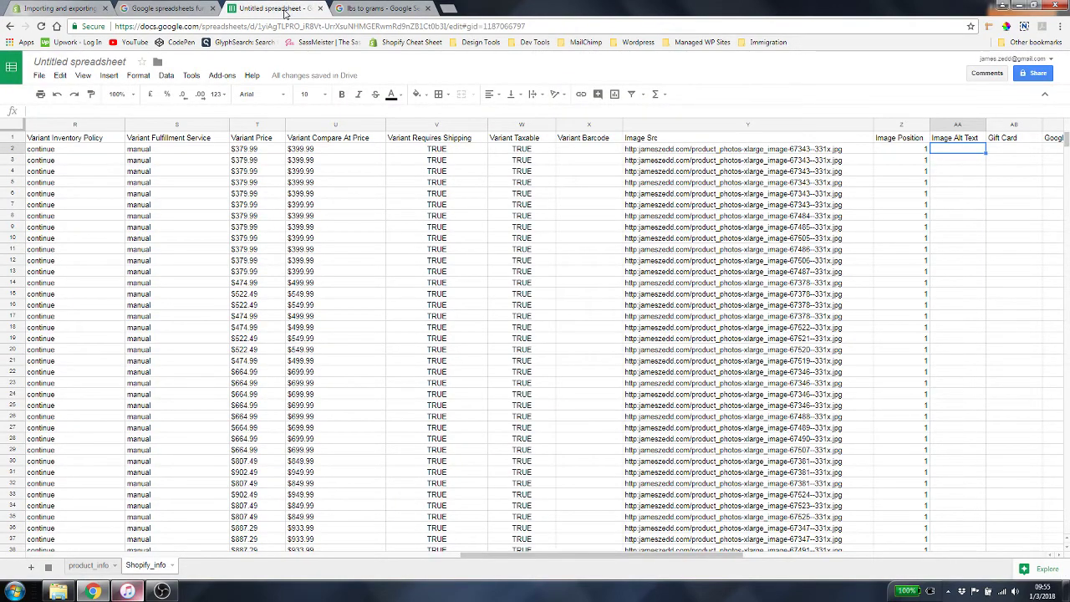
Step across the empty columns and check the Shopify import help page again
key("Right")
key("Right")
key("Right")
key("Right")
key("Left")
key("Left")
key("Left")
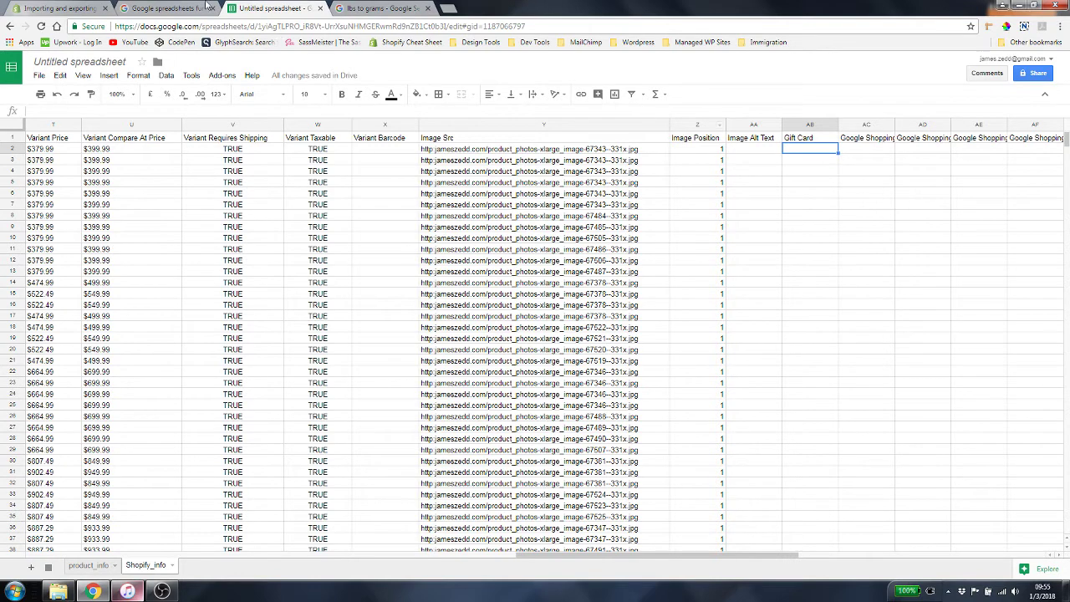
left_click(71, 9)
scroll(472, 415, "down", 3)
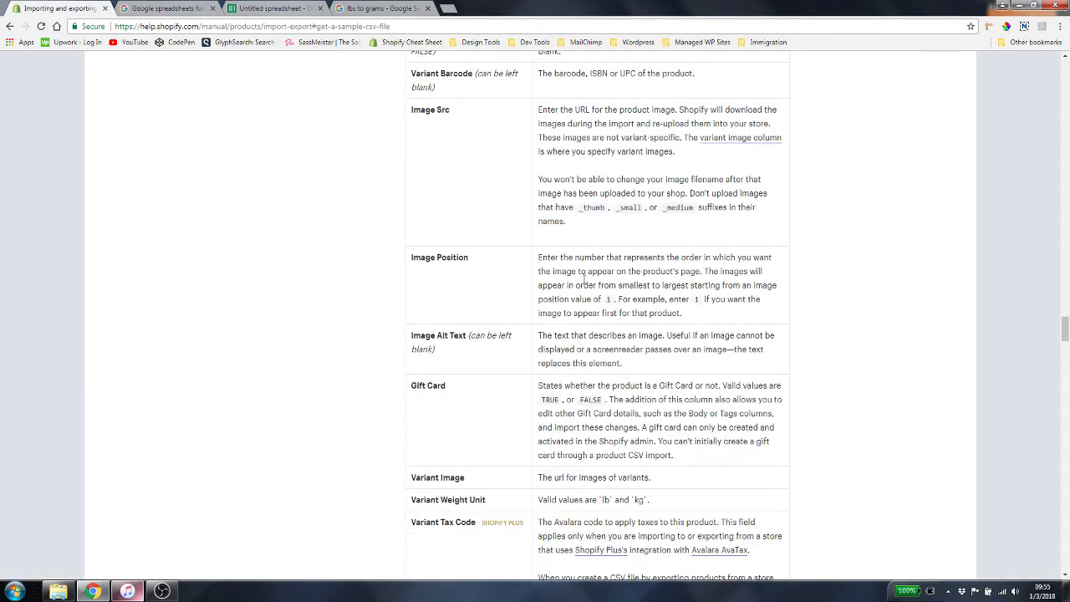
left_click(282, 8)
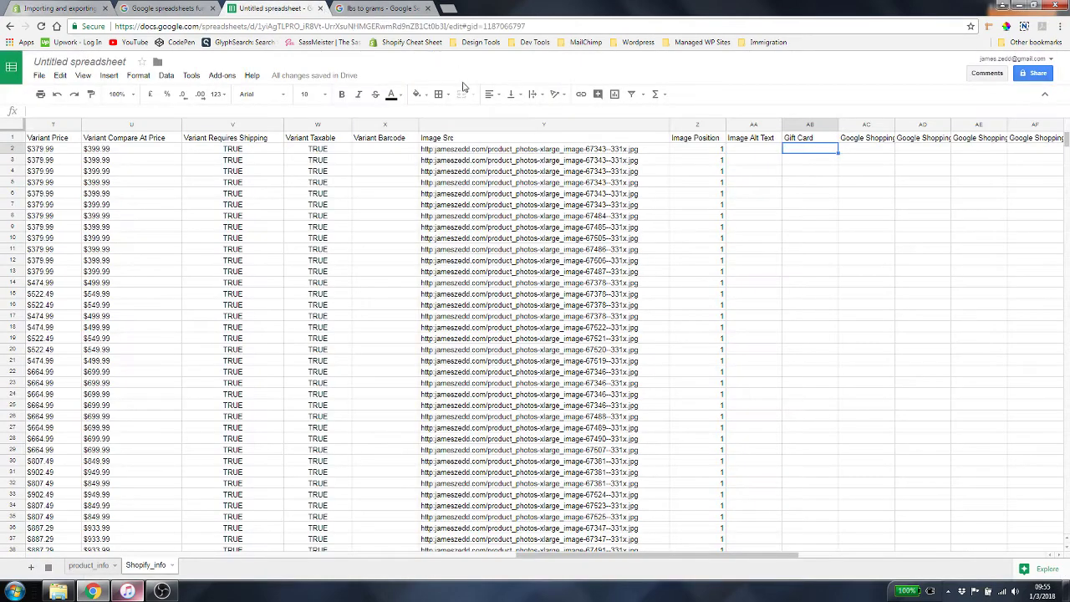
Enter FALSE in Gift Card cell AB2 and fill it down to row 667
type("FALSE")
key("Return")
key("Up")
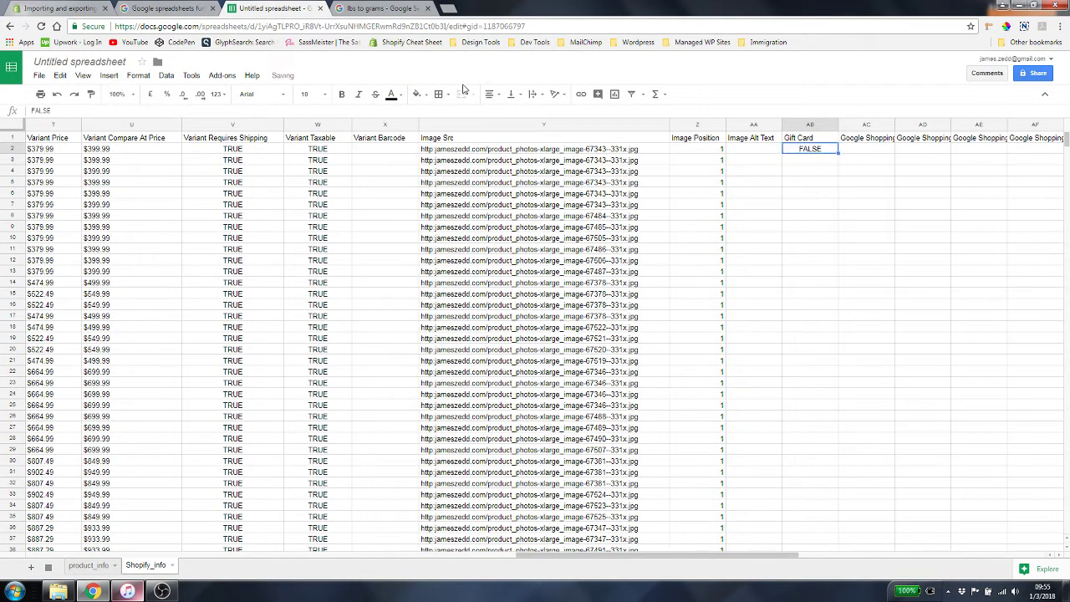
key("ctrl+shift+Down")
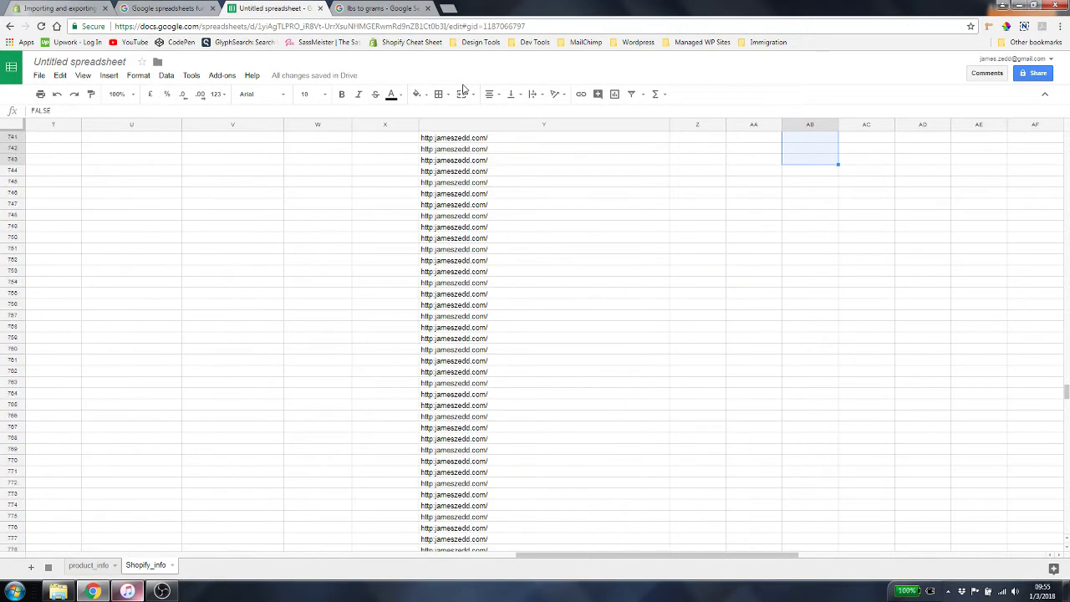
key("shift+Up")
key("shift+Up")
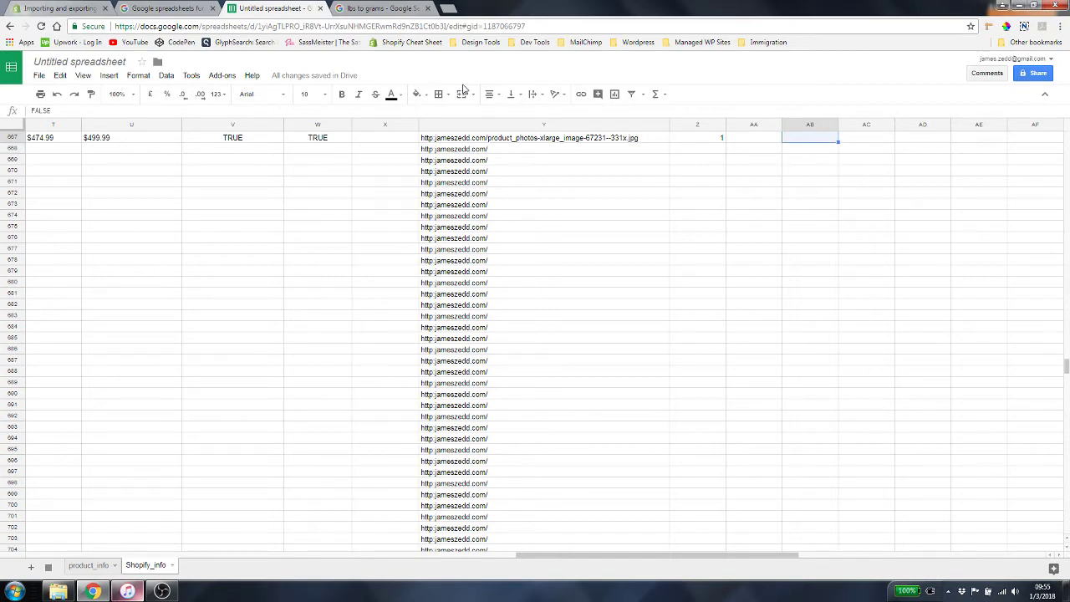
key("ctrl+d")
Move up to the header row and across to the SEO Title header
key("Right")
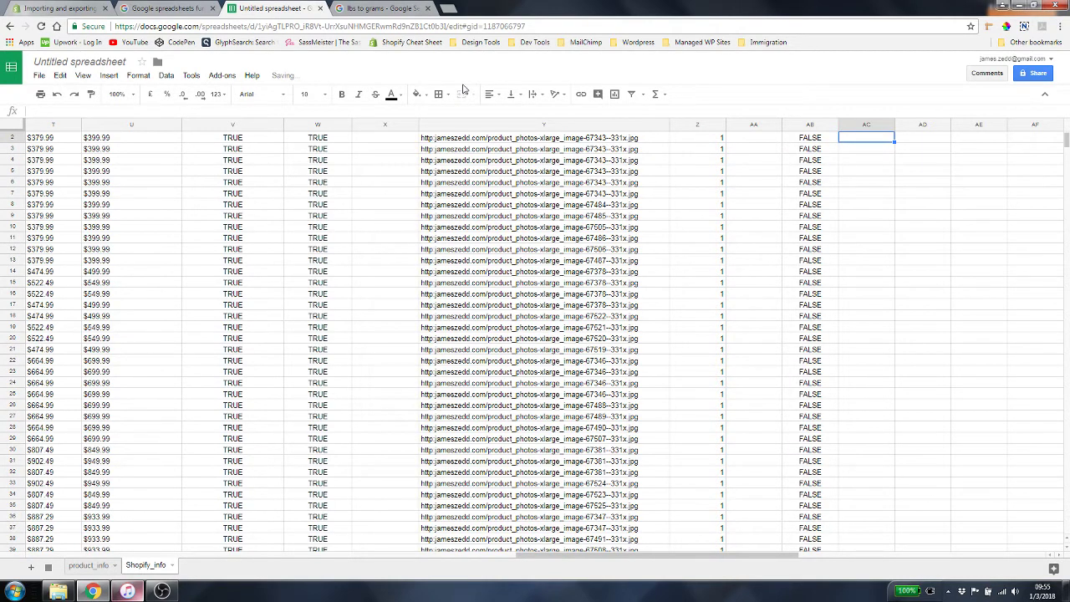
key("Up")
key("Right")
key("Right")
key("Right")
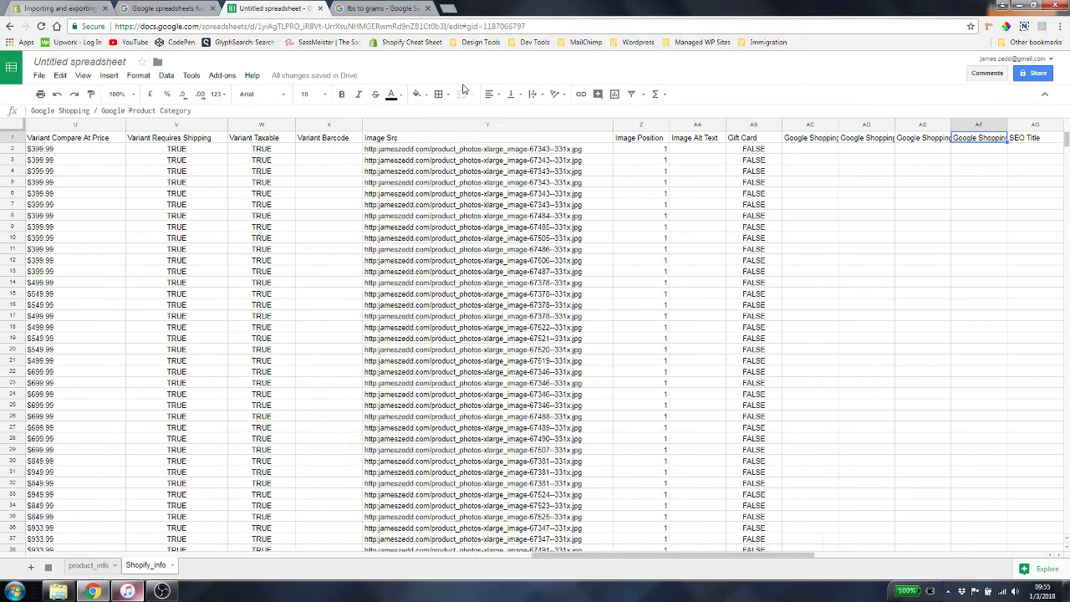
key("Right")
key("Right")
key("Right")
key("Left")
key("Left")
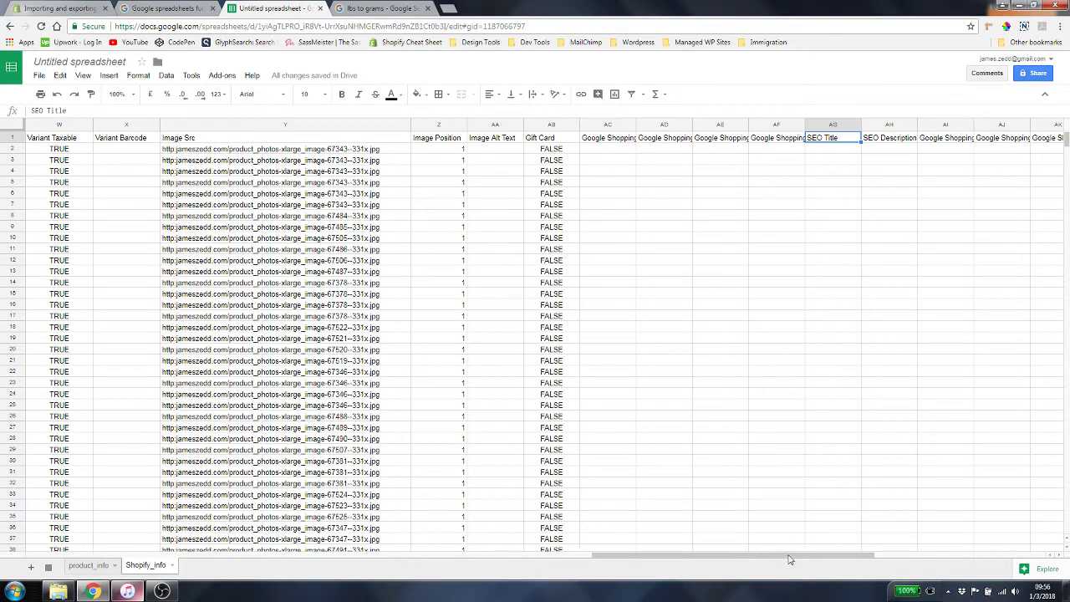
scroll(790, 558, "right", 2)
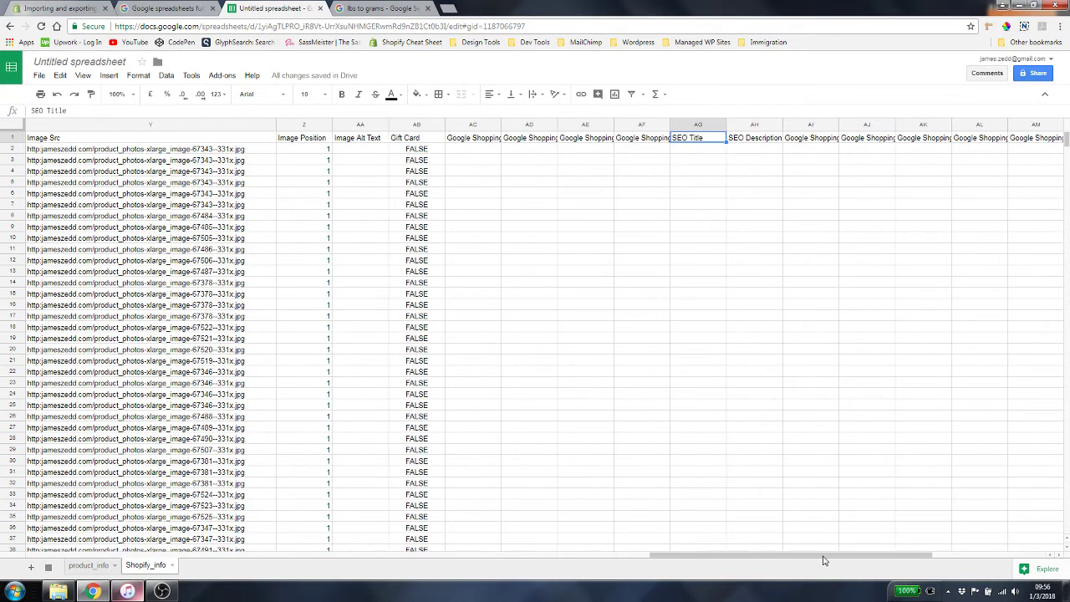
left_click(703, 152)
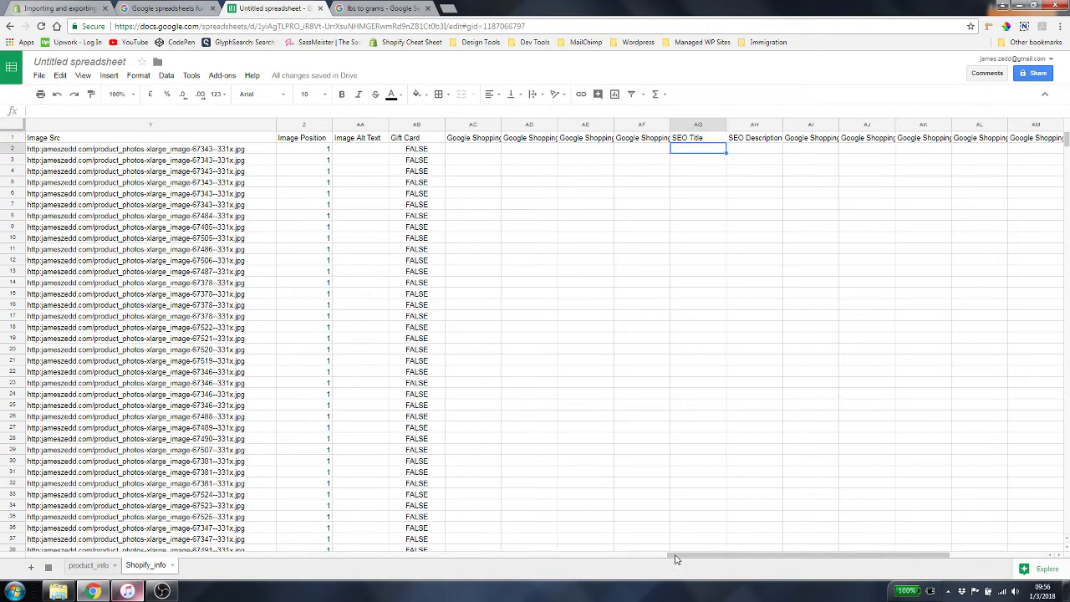
left_click_drag(676, 558, 28, 569)
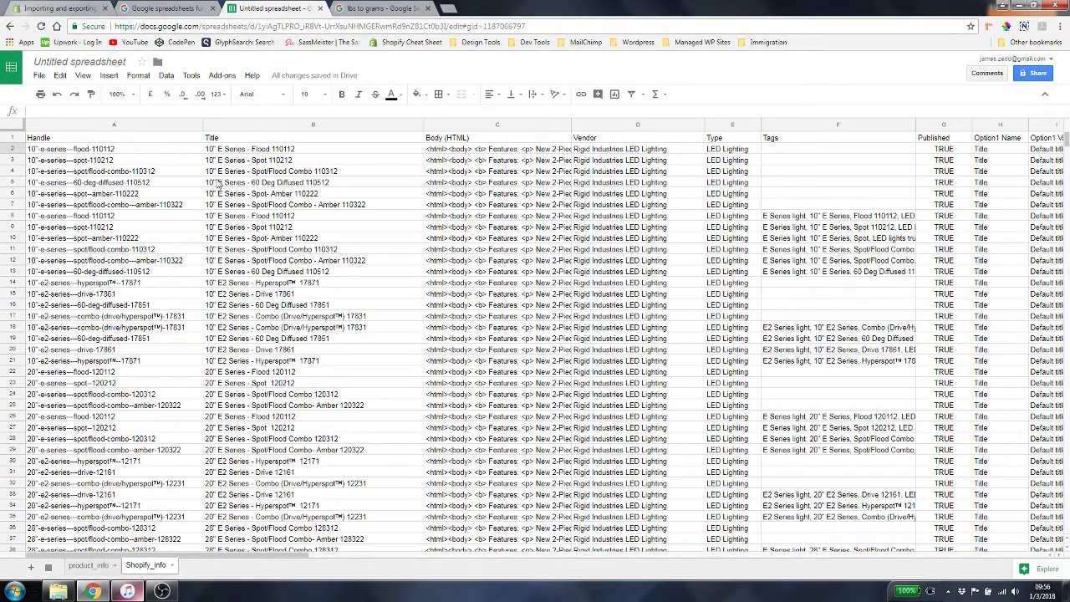
left_click_drag(217, 550, 284, 560)
scroll(797, 306, "right", 8)
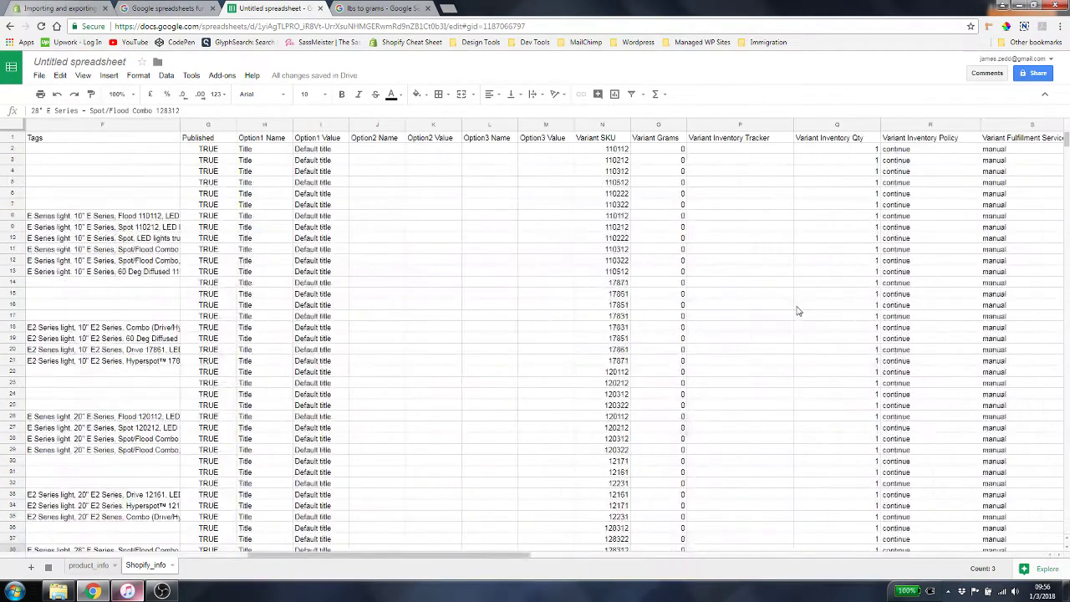
left_click_drag(513, 559, 940, 561)
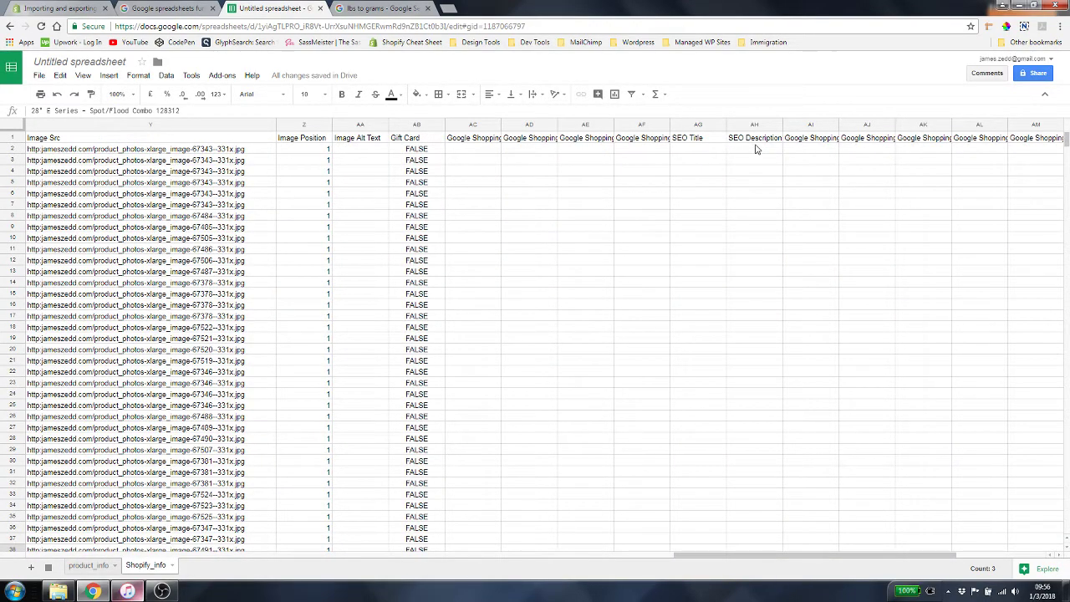
left_click_drag(852, 558, 910, 561)
left_click(455, 152)
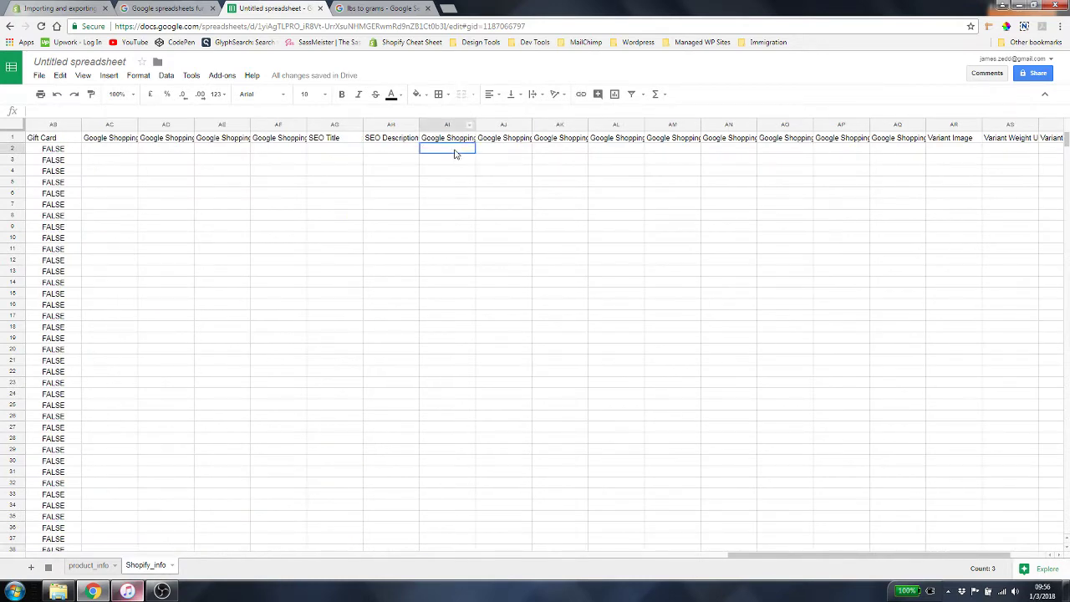
key("Right")
key("Right")
key("Right")
key("Right")
key("Right")
key("Right")
key("Right")
key("Right")
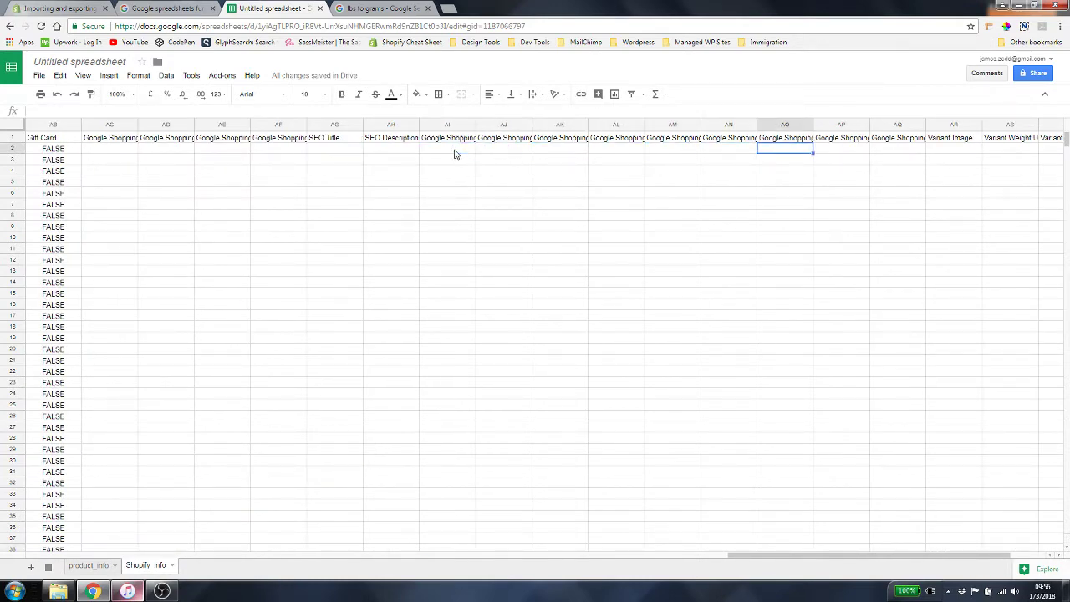
key("Right")
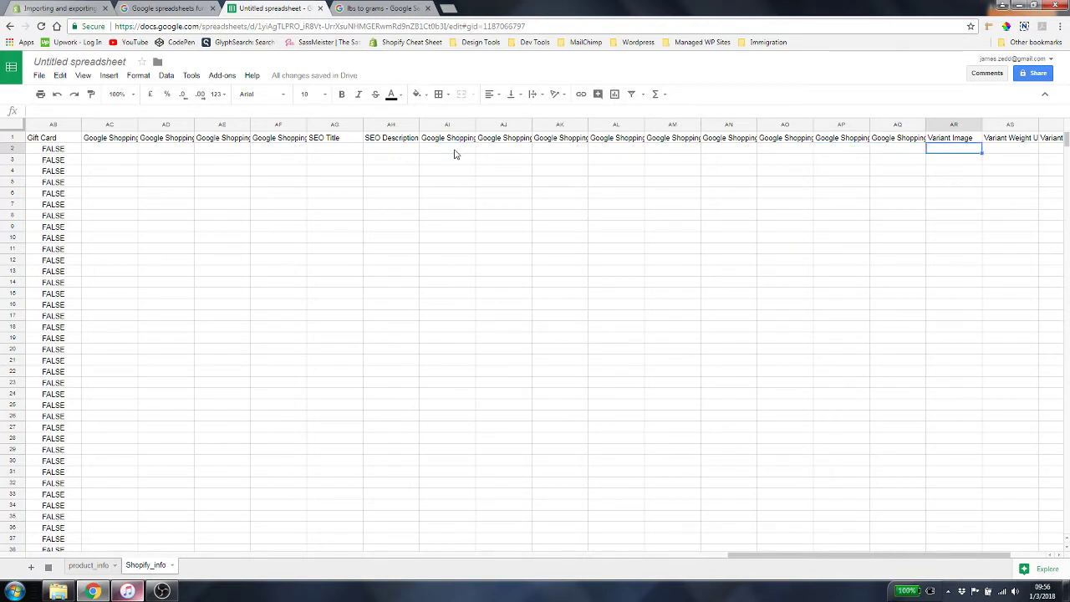
key("Right")
key("Right")
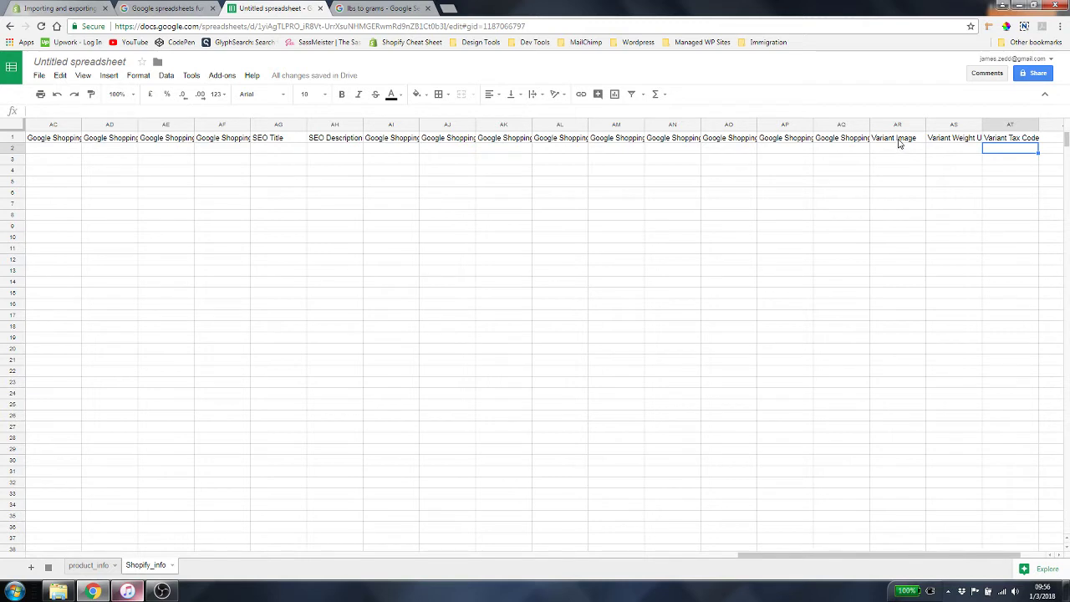
Widen column AS to show its header and enter lb in cell AS2
left_click(936, 151)
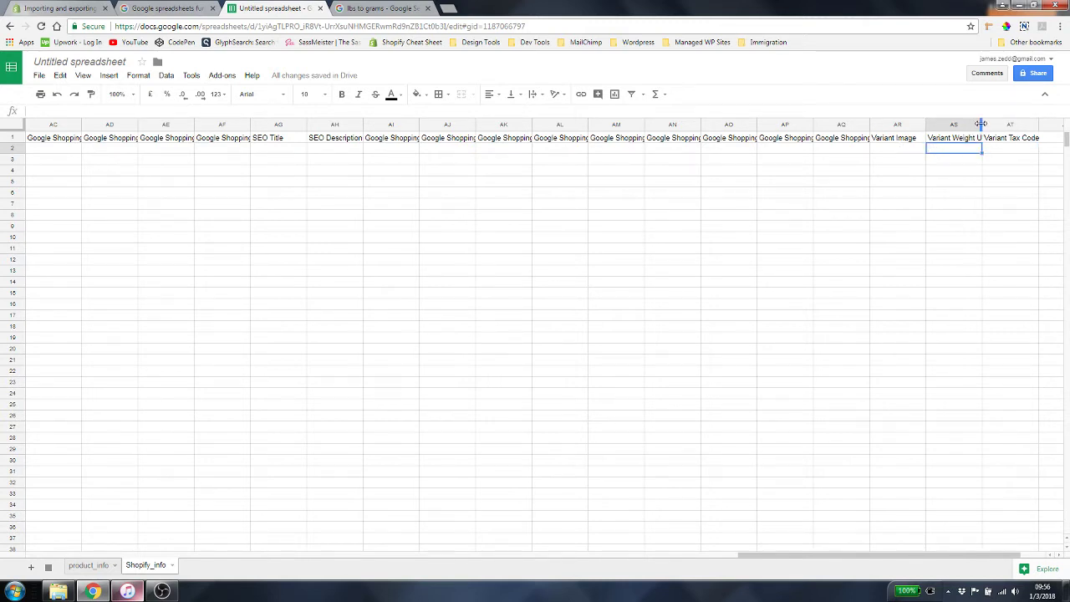
left_click_drag(982, 123, 1000, 123)
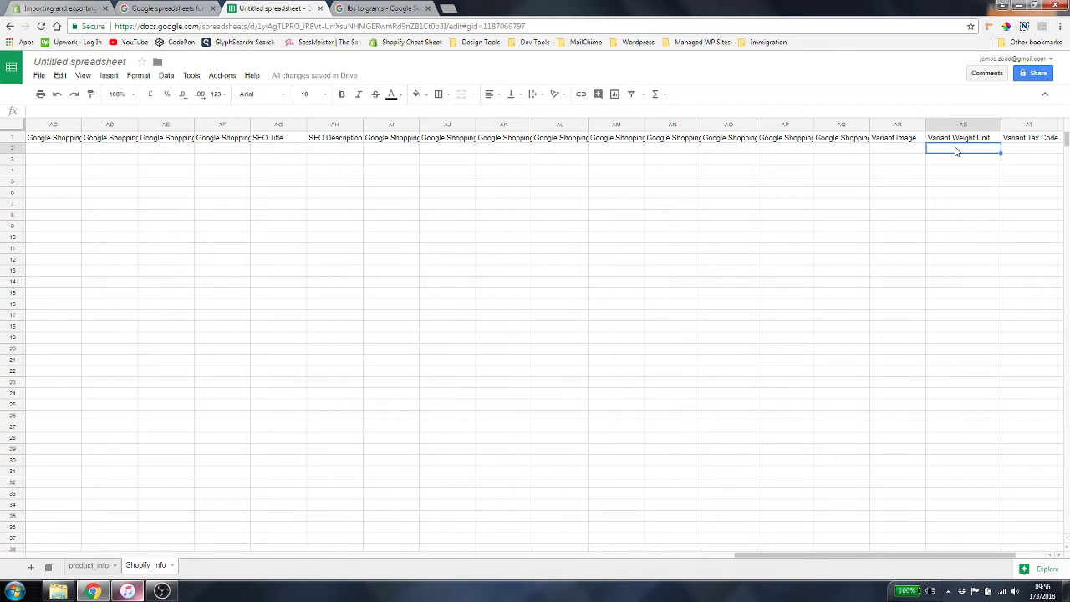
type("lb")
key("Return")
Fill lb down the Variant Weight Unit column to row 667
left_click(958, 151)
scroll(957, 152, "down", 20)
left_click(957, 151, "shift")
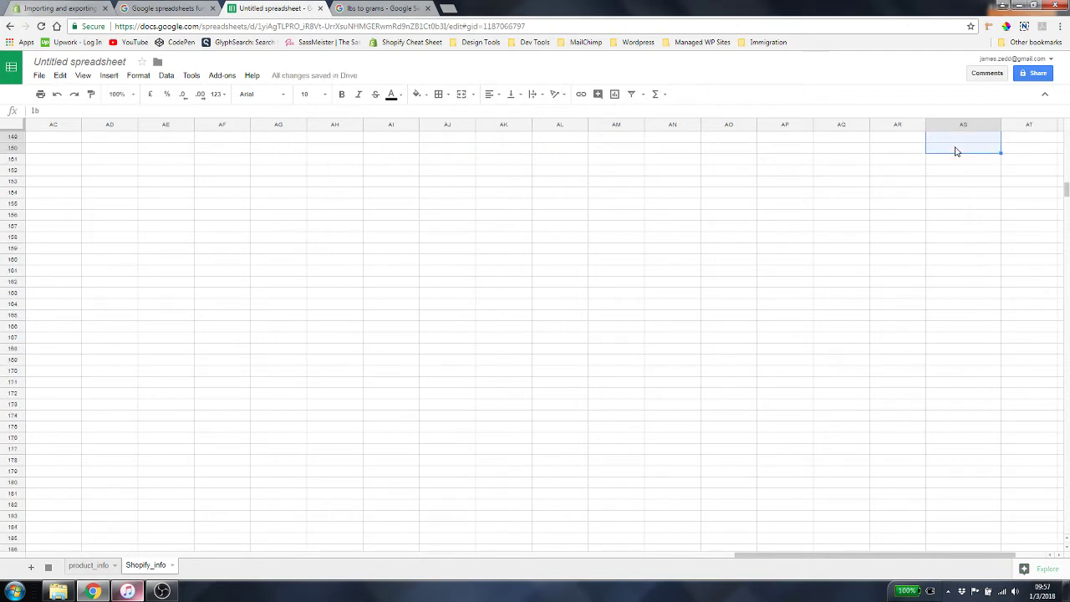
scroll(958, 152, "down", 20)
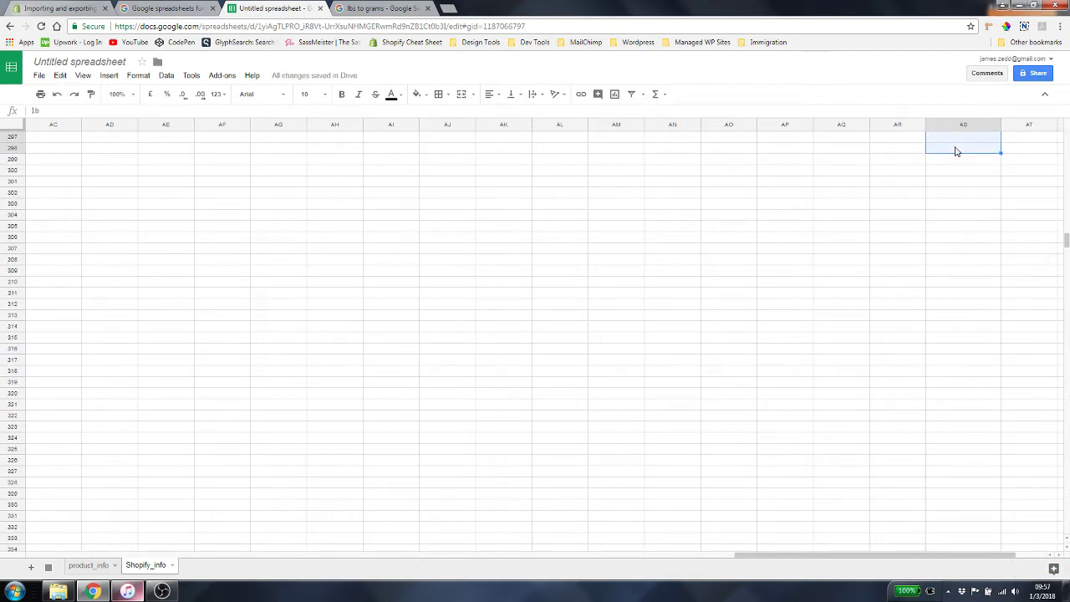
scroll(957, 151, "down", 20)
scroll(957, 151, "up", 12)
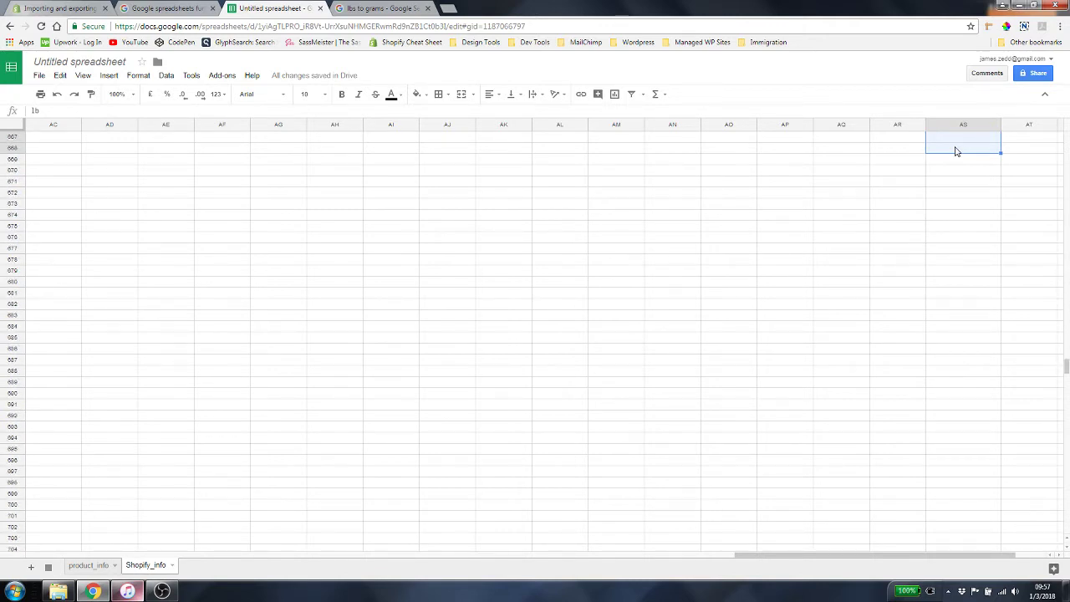
key("shift+Up")
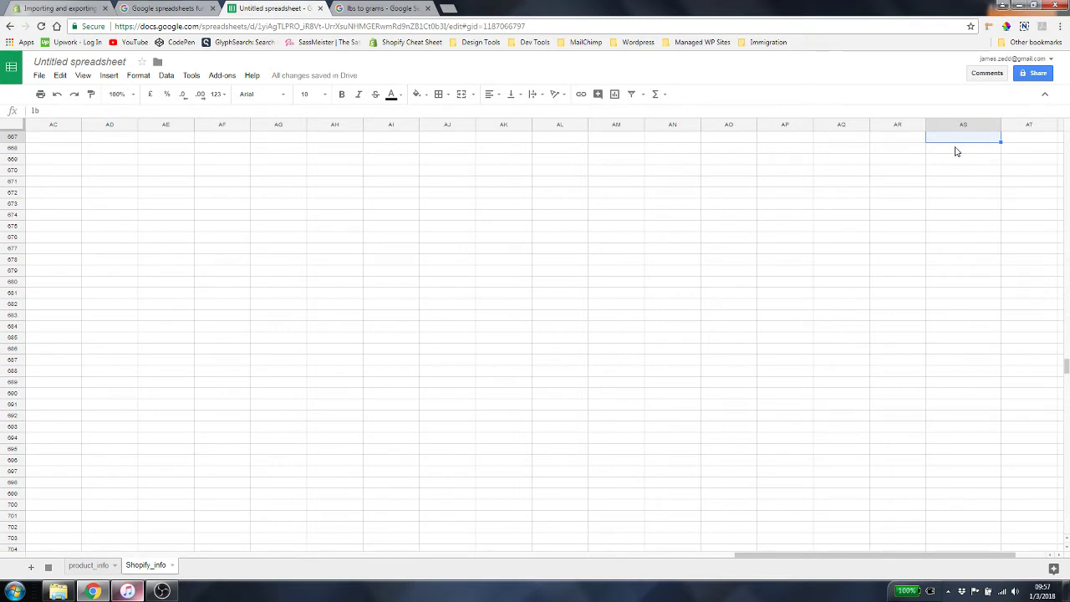
key("ctrl+d")
key("Up")
key("Right")
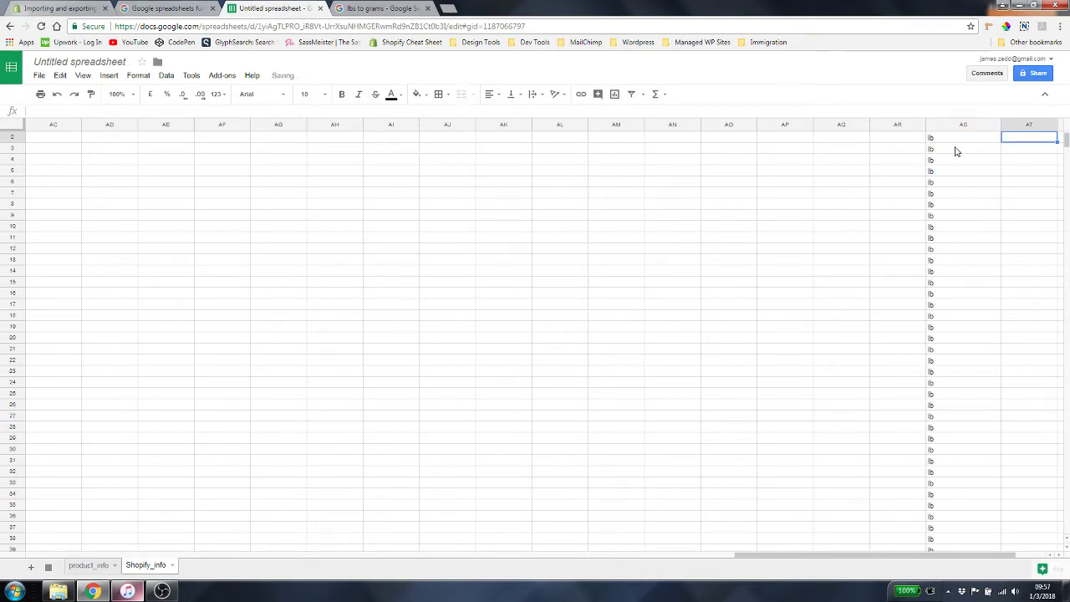
Widen the Variant Tax Code column to show its heading, then check the Shopify help page
scroll(957, 151, "right", 2)
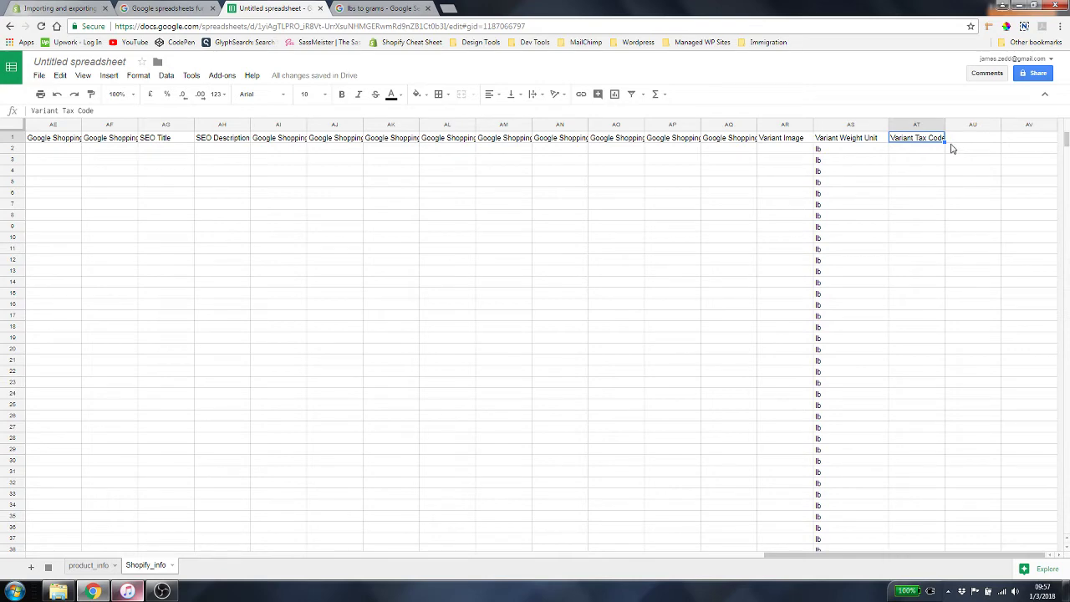
left_click_drag(945, 124, 957, 125)
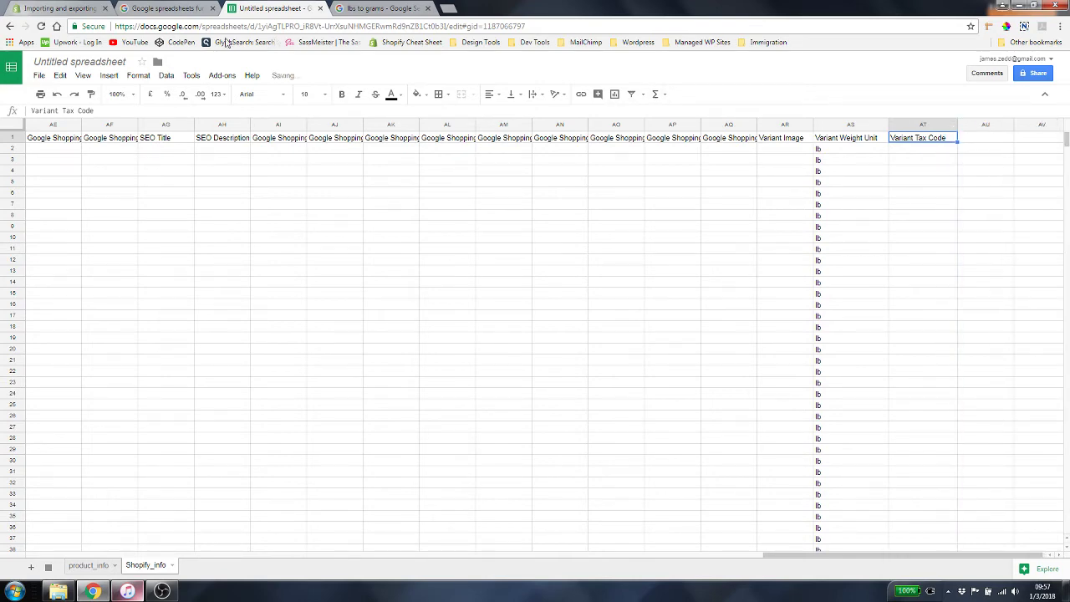
left_click(59, 9)
scroll(346, 370, "down", 2)
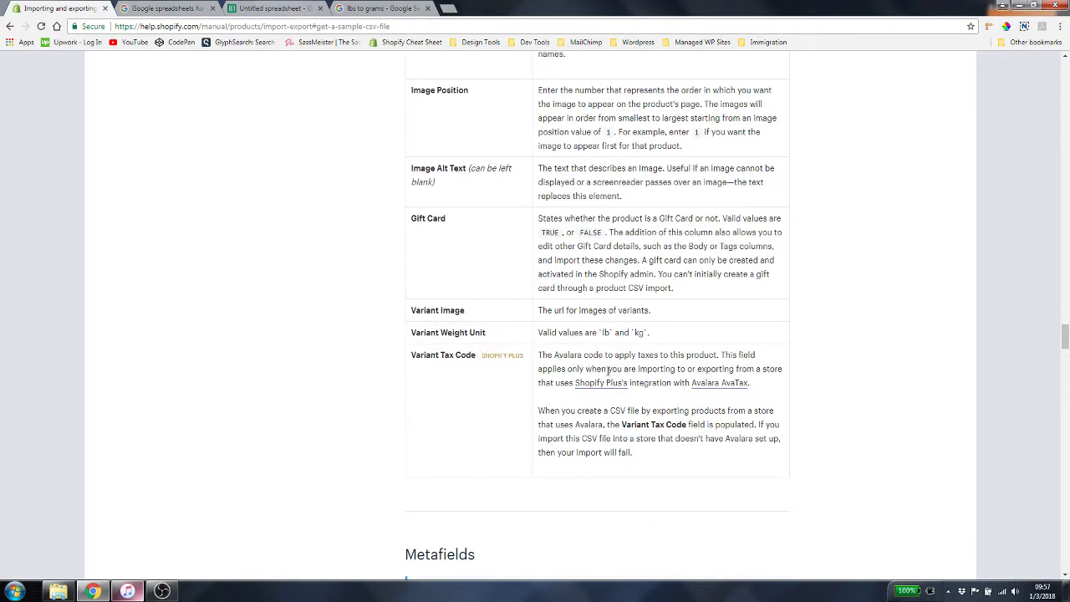
left_click(272, 9)
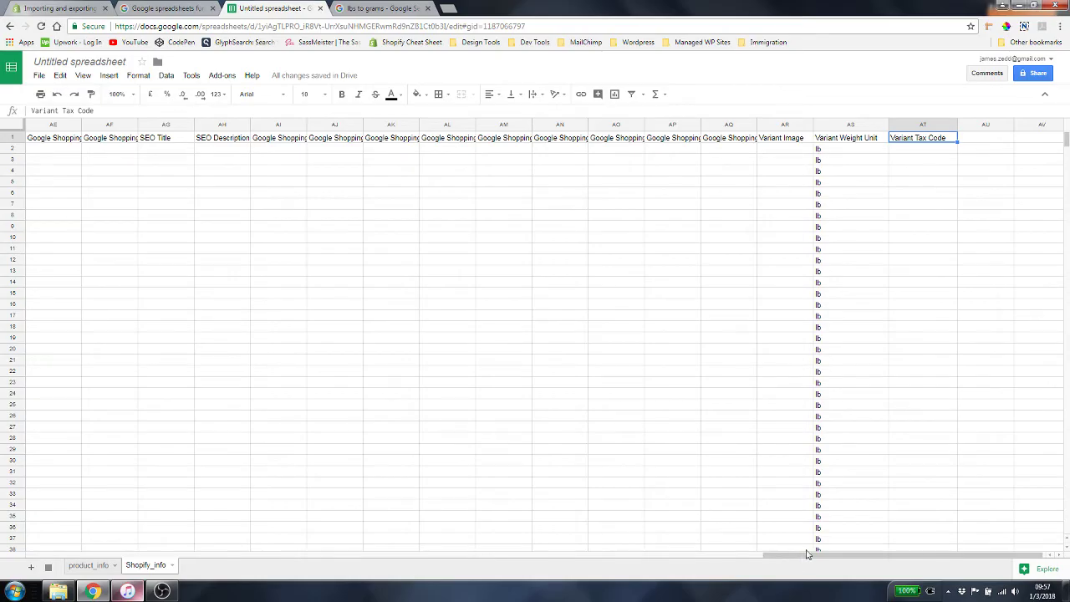
left_click_drag(810, 558, 90, 571)
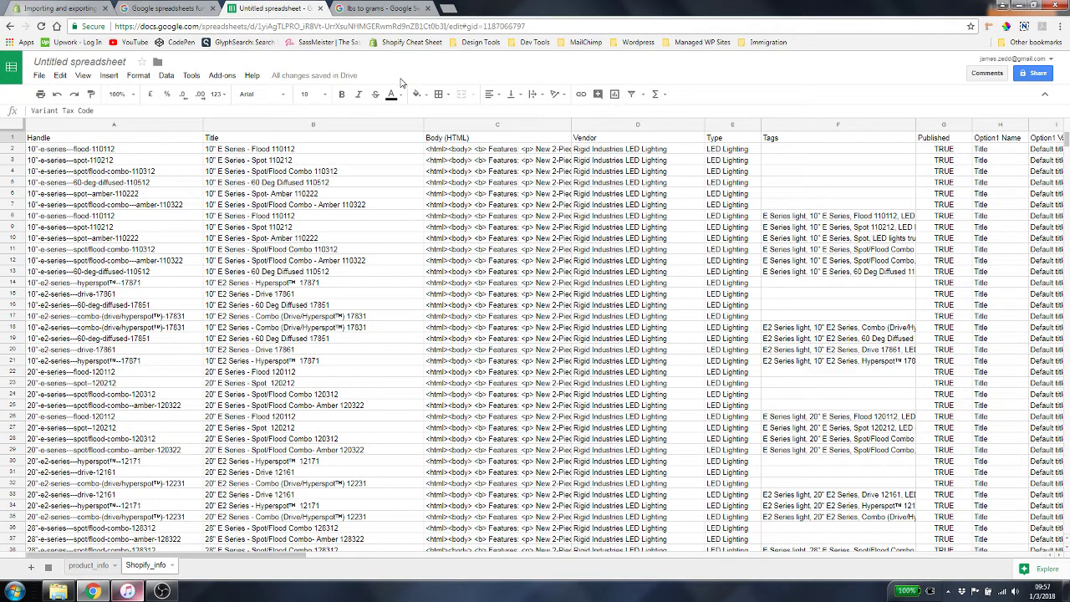
Download the sheet as a CSV named Shopify_info.csv to the desktop
left_click(39, 76)
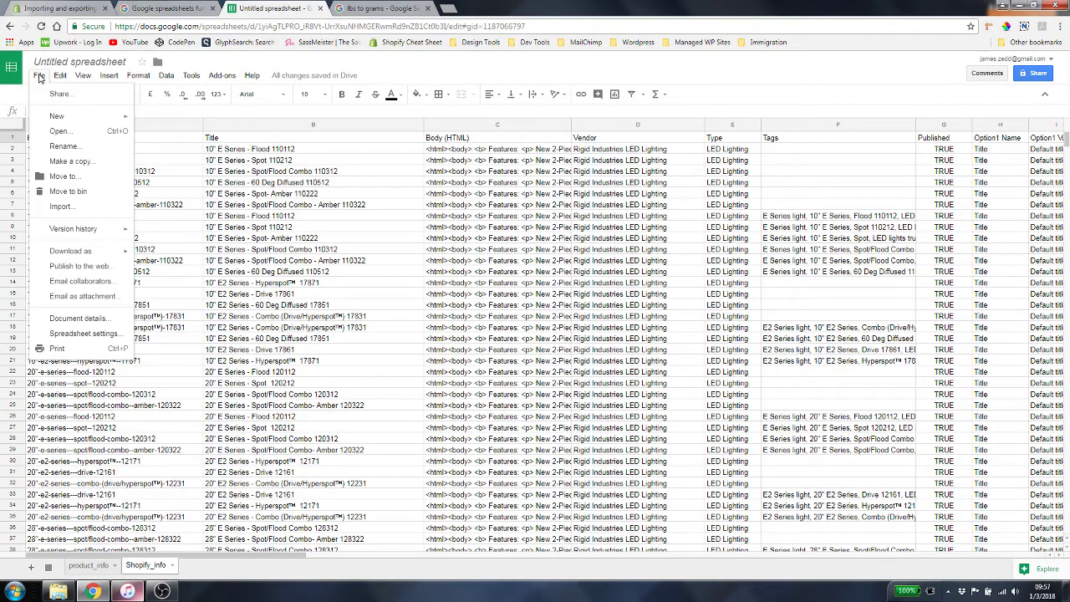
mouse_move(125, 253)
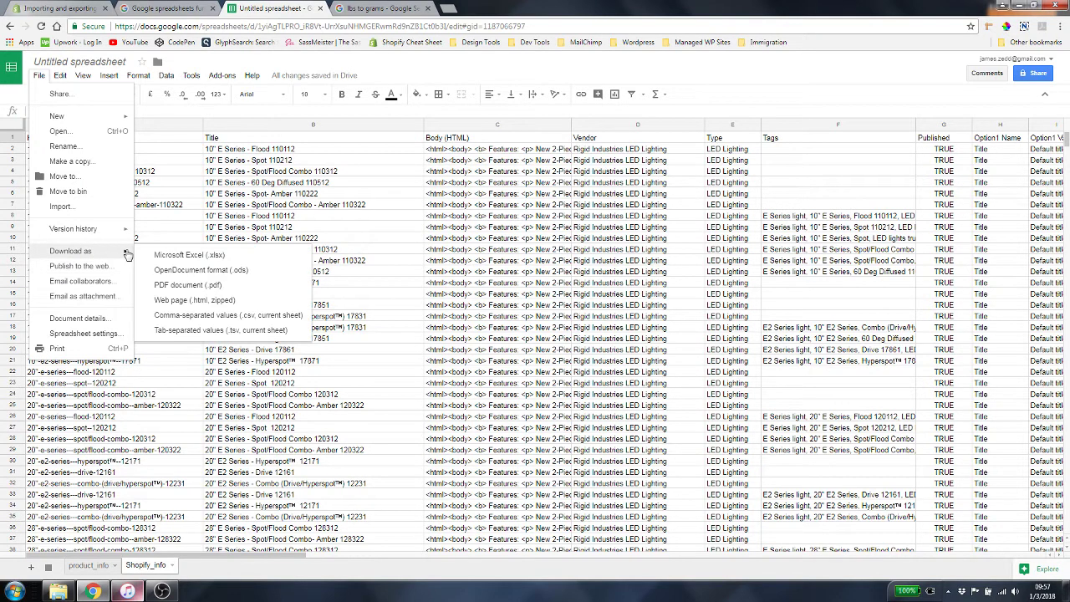
left_click(189, 316)
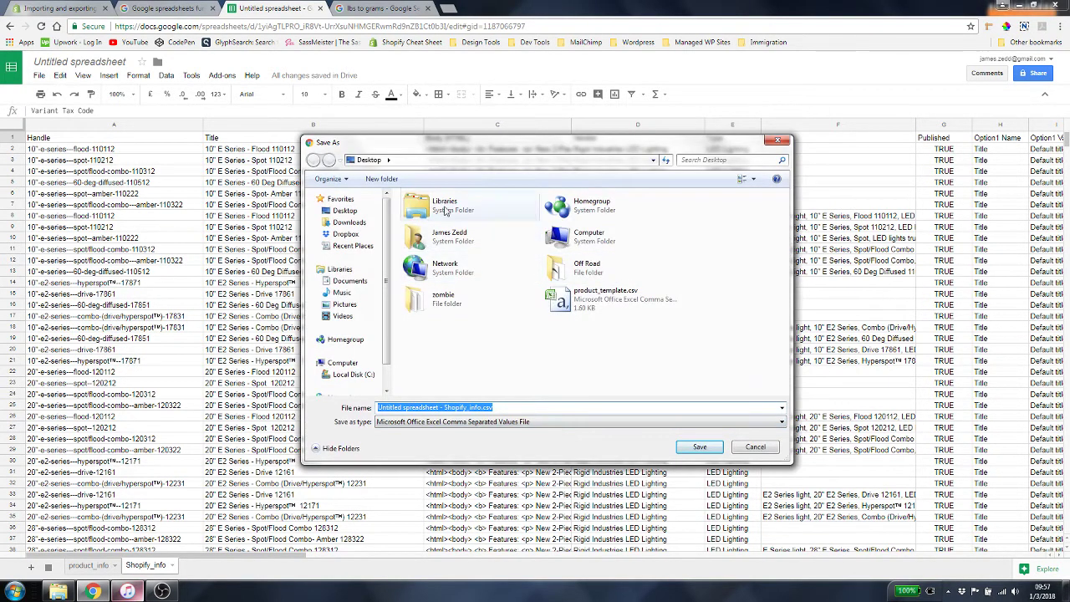
left_click(444, 407)
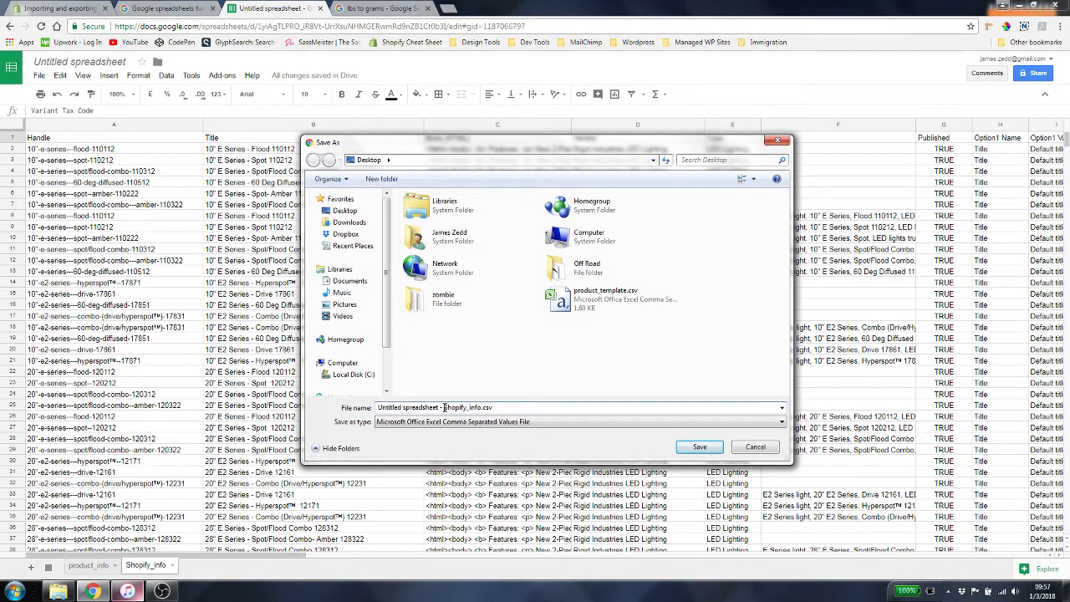
left_click_drag(444, 407, 365, 411)
key("BackSpace")
left_click(698, 447)
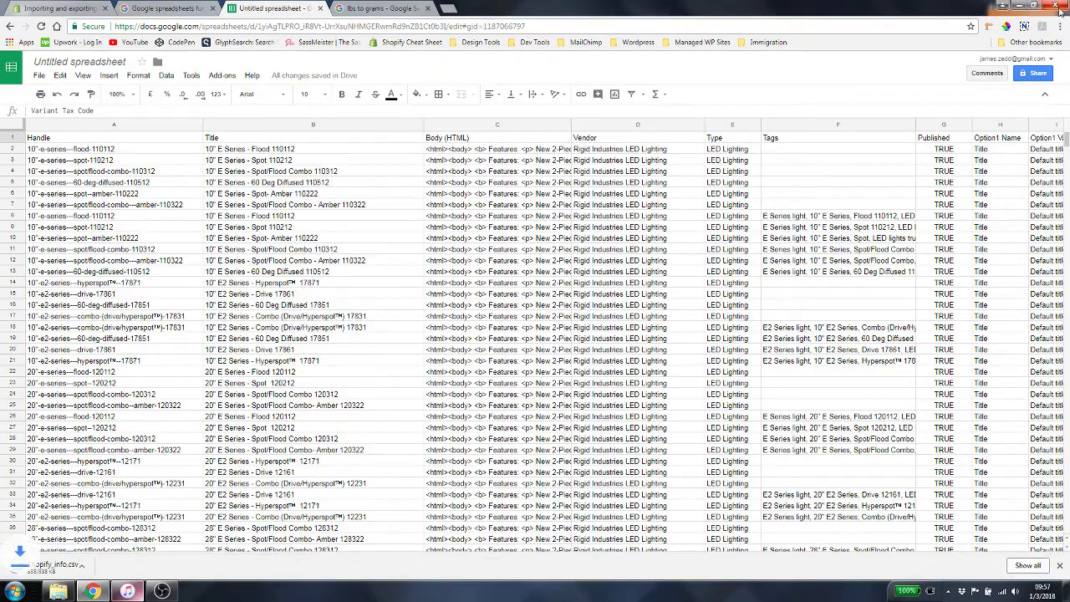
Place Shopify_info.csv on the desktop beside the other product files
left_click(1016, 7)
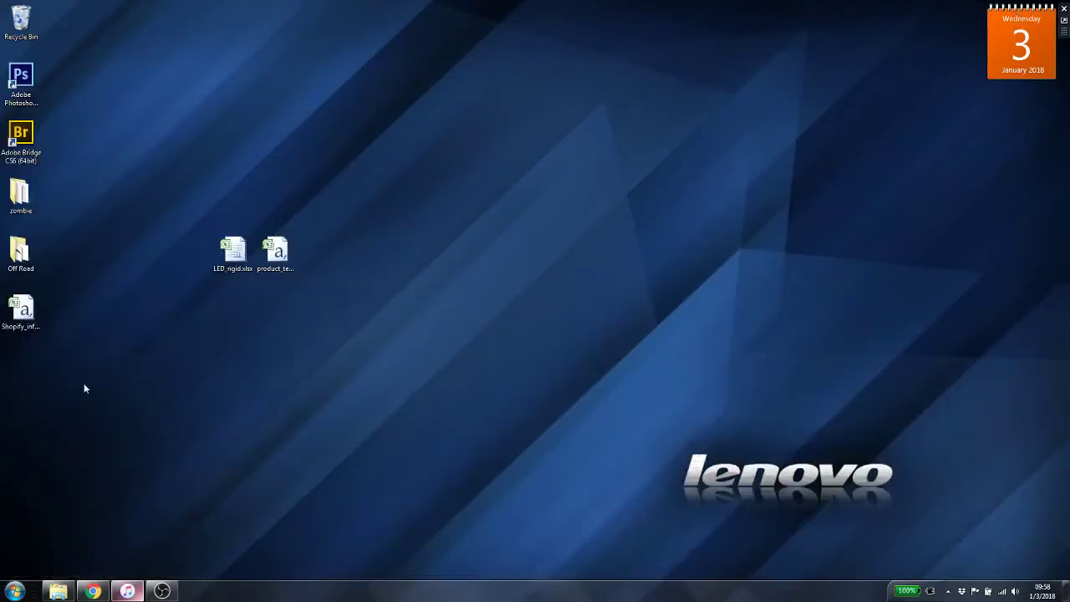
left_click_drag(20, 313, 335, 260)
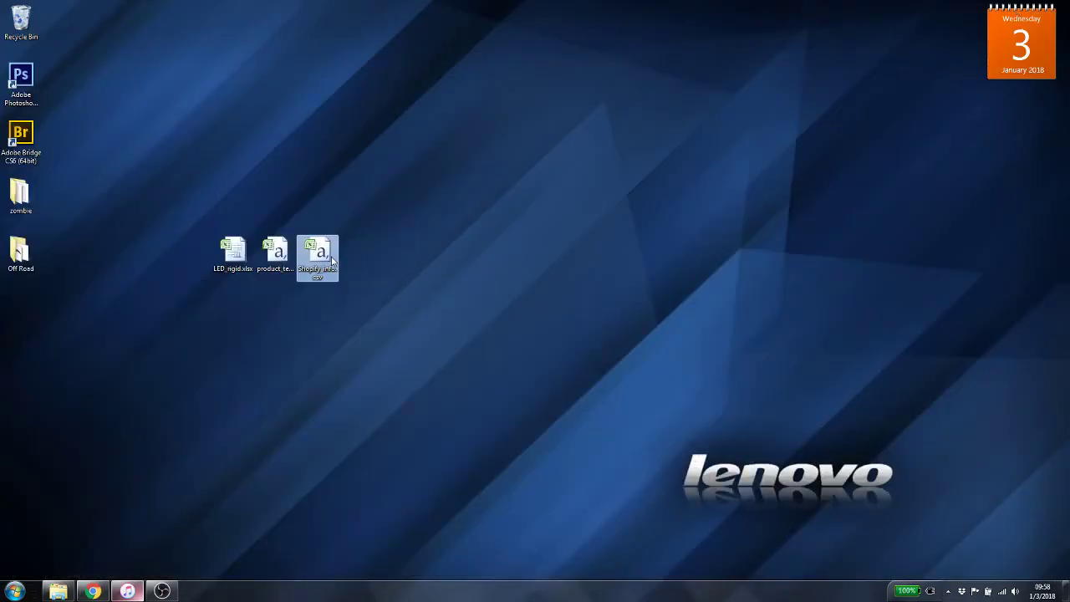
left_click(93, 591)
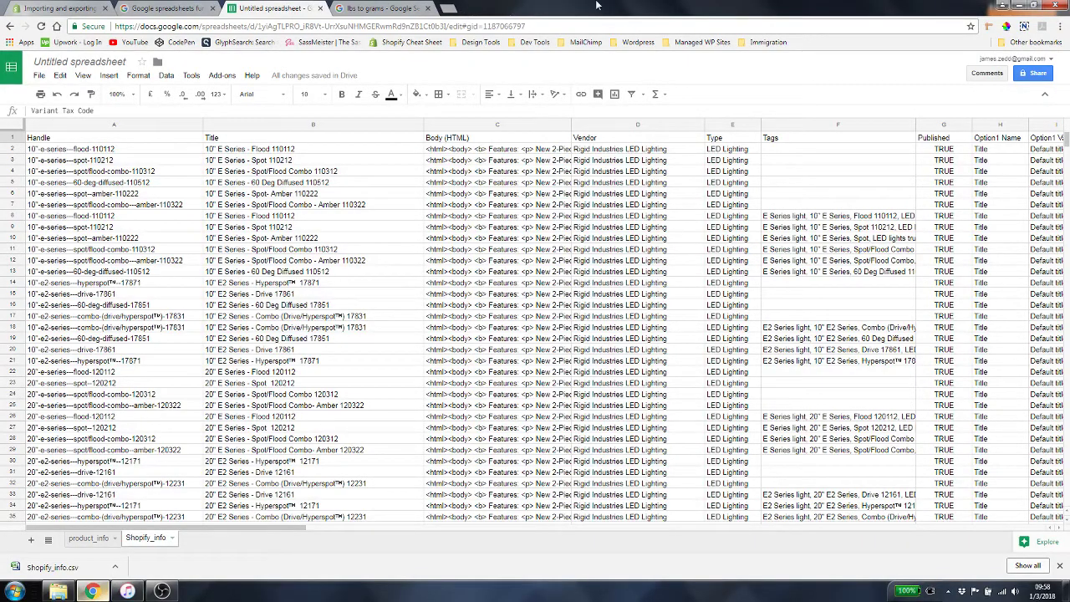
left_click(450, 8)
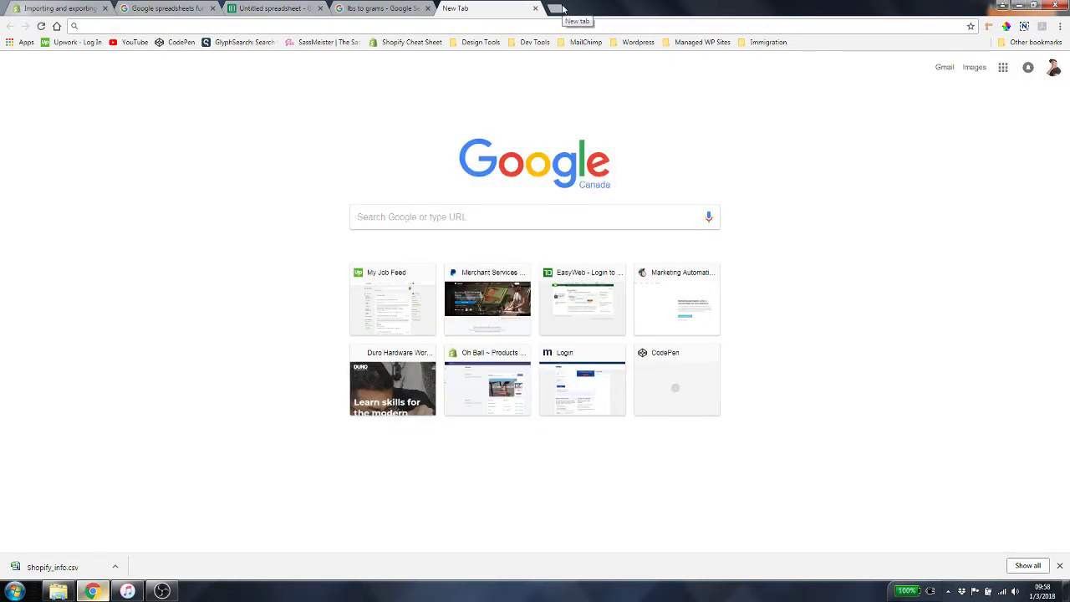
Go to the JZ General Store admin address and log in
type("jz")
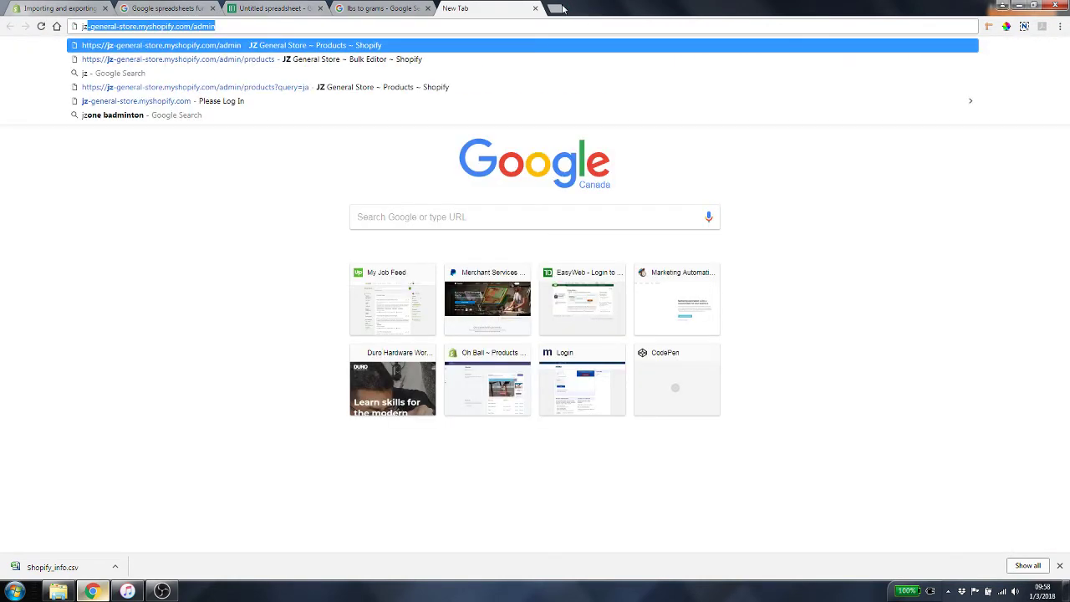
key("Return")
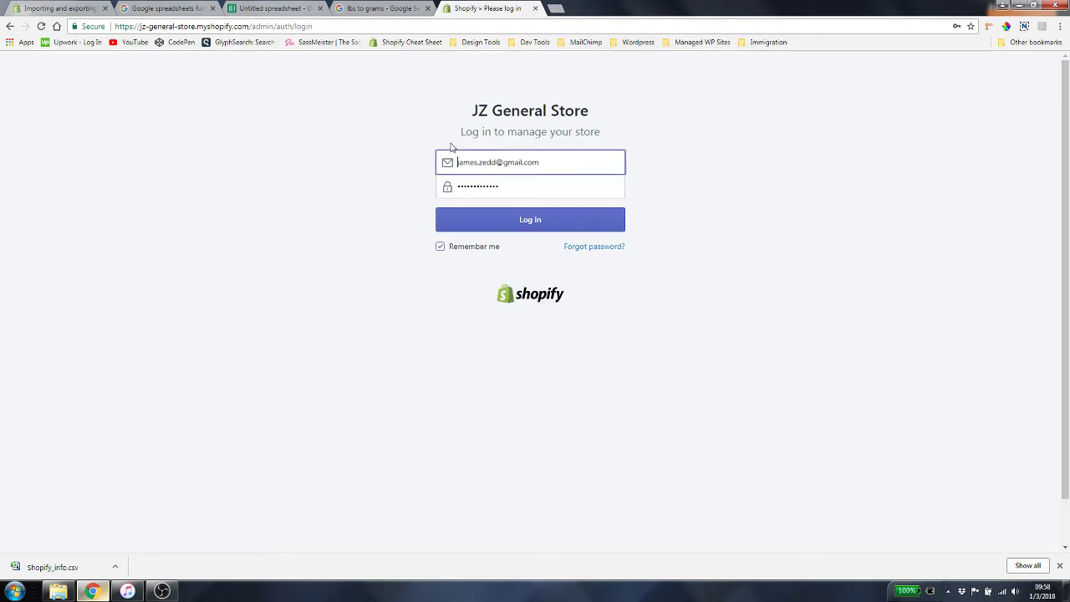
left_click(527, 220)
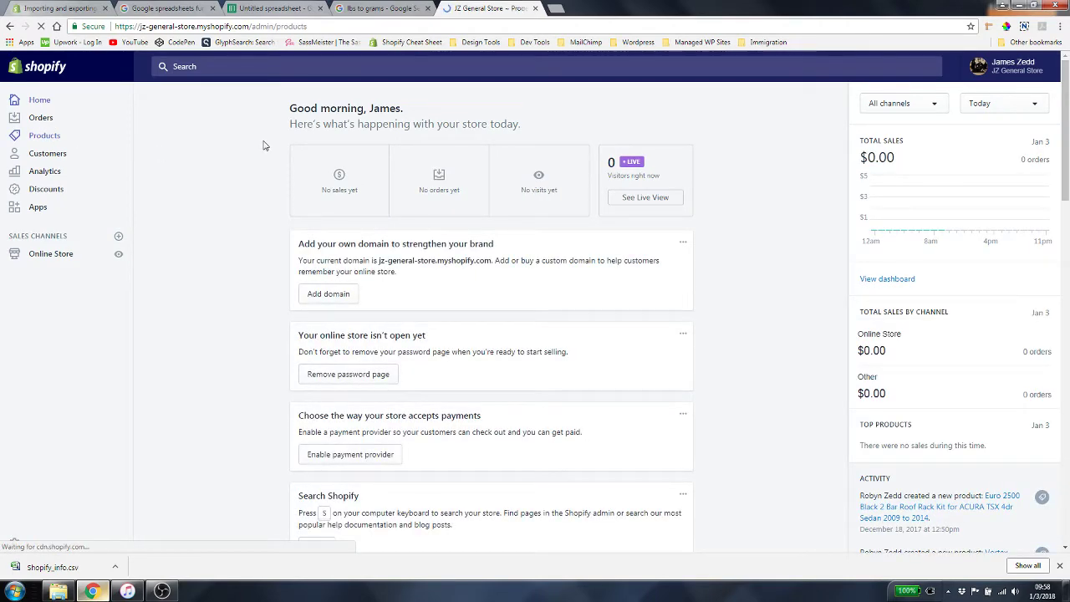
Start a product import and upload Shopify_info.csv
left_click(223, 130)
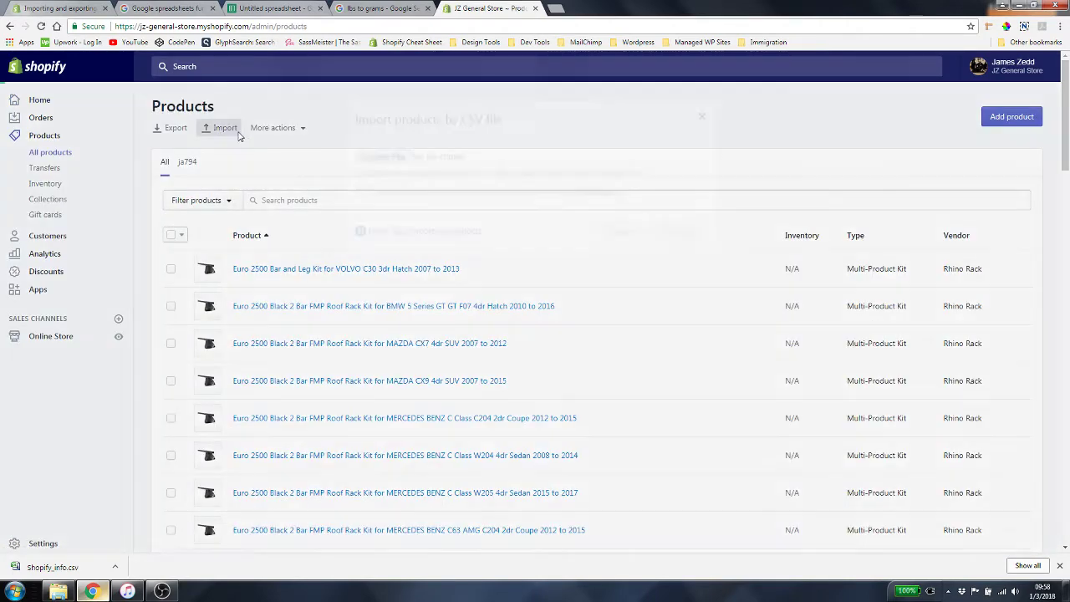
left_click(393, 158)
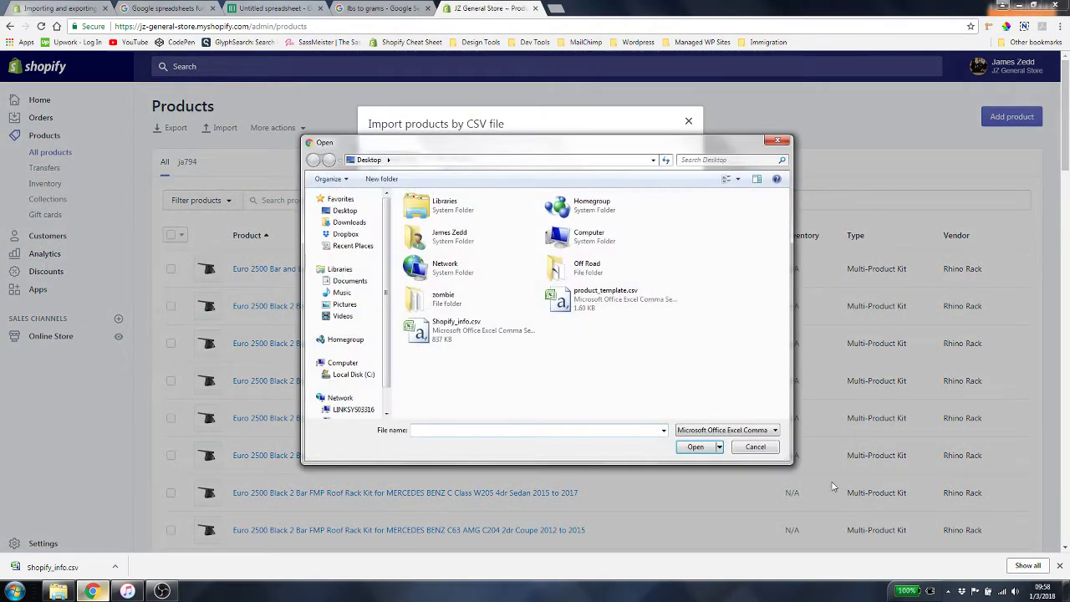
left_click(447, 335)
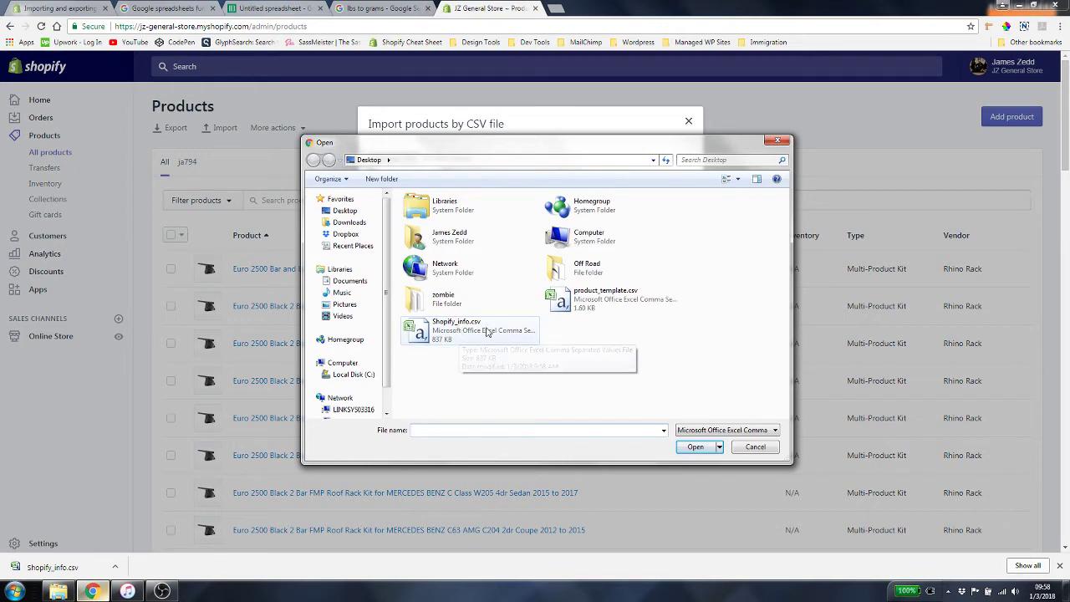
double_click(455, 326)
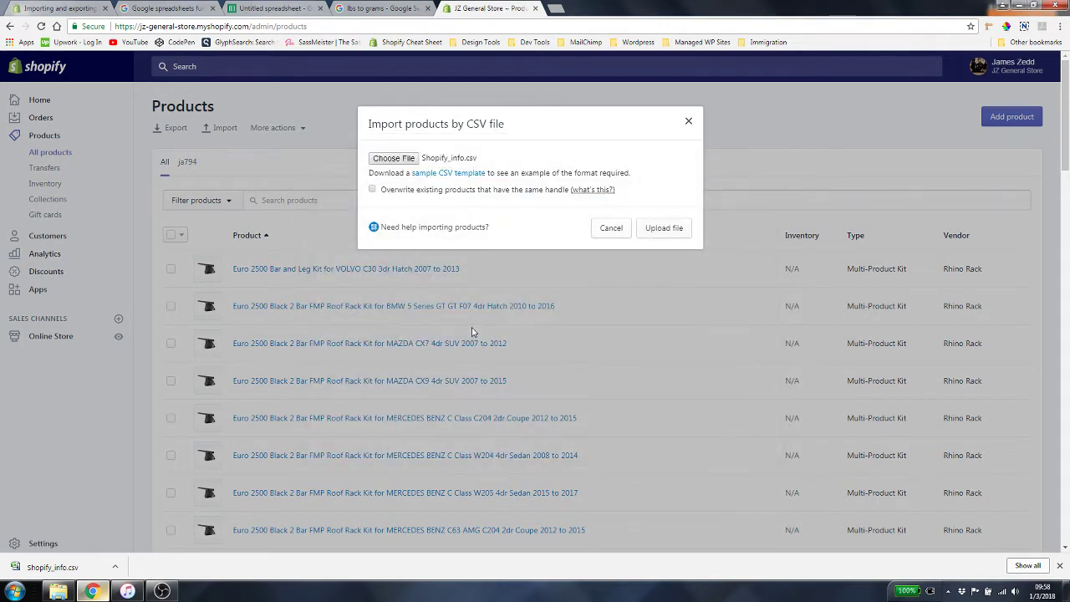
left_click(666, 232)
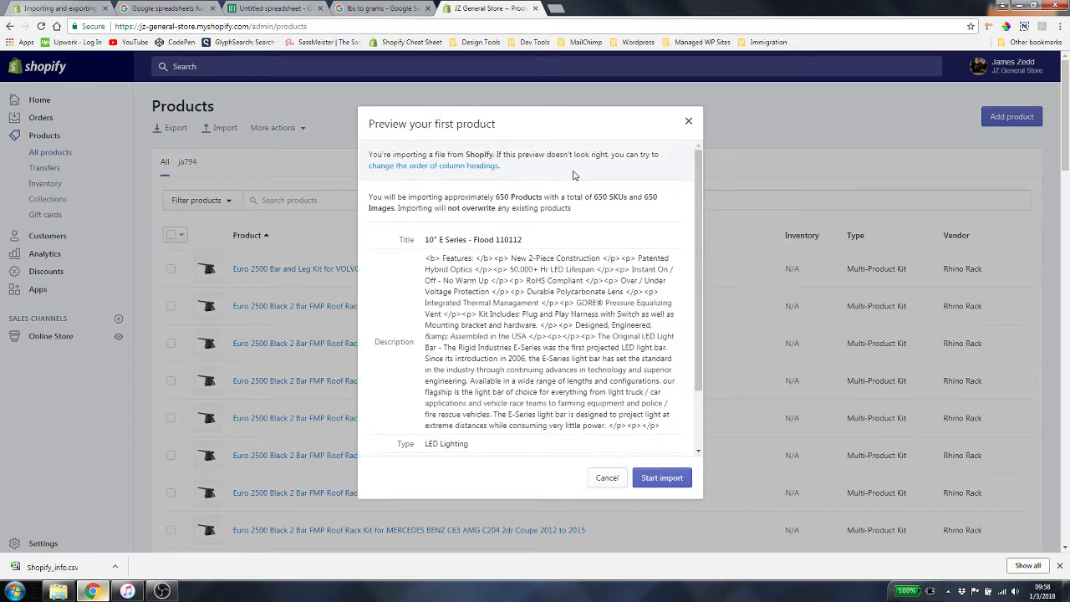
Review the import preview and bring up the column heading matching options
scroll(699, 250, "down", 1)
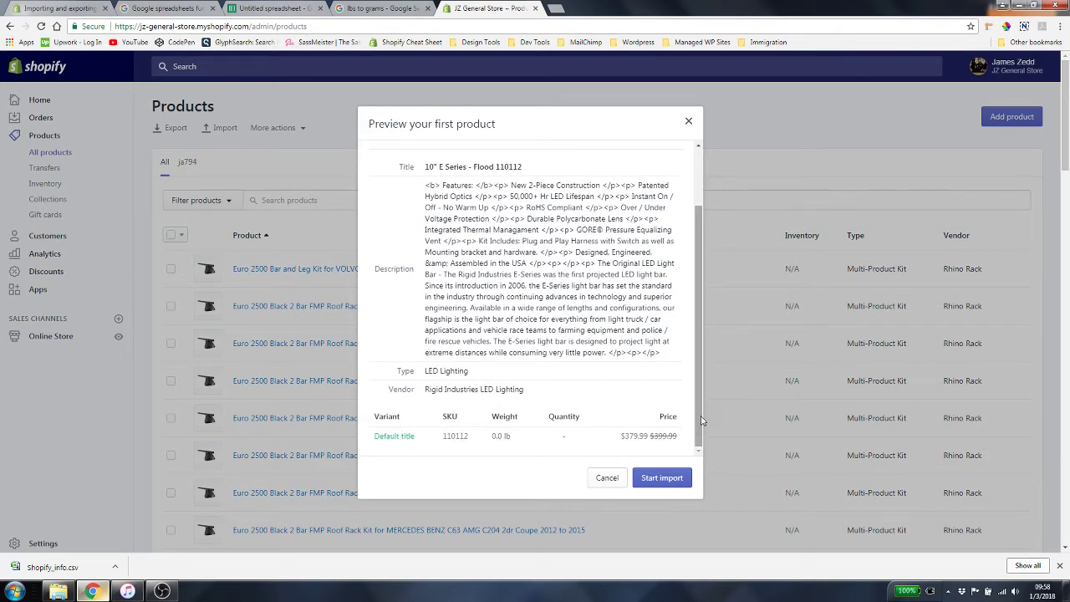
scroll(697, 401, "up", 2)
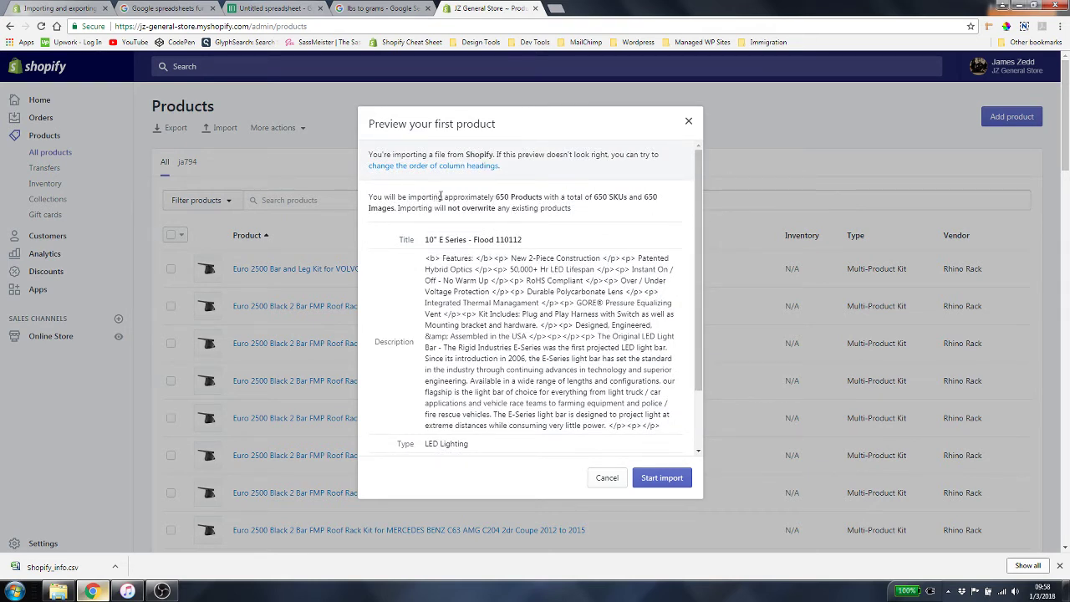
left_click_drag(445, 197, 493, 198)
left_click_drag(700, 223, 675, 210)
left_click(430, 176)
left_click(451, 166)
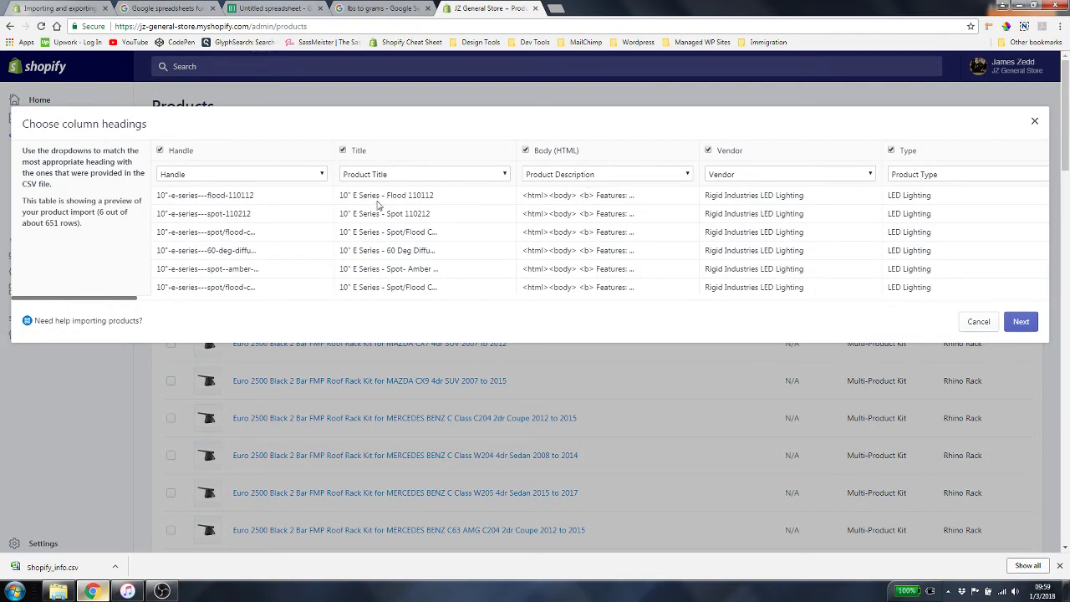
Exclude the Body (HTML) column from the import, then close the store tab and downloads bar
left_click(634, 175)
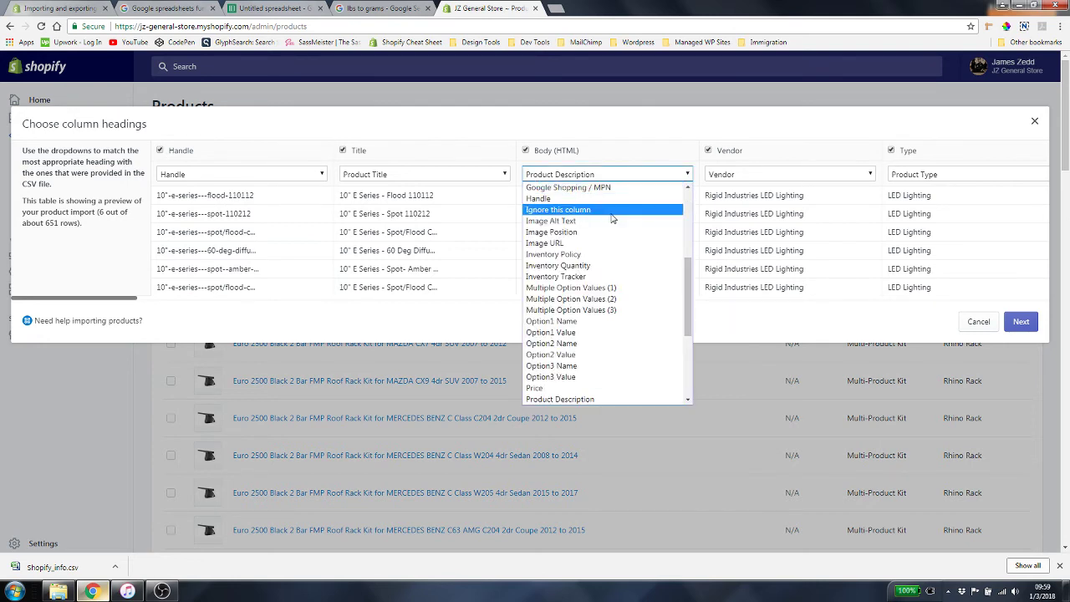
left_click(644, 154)
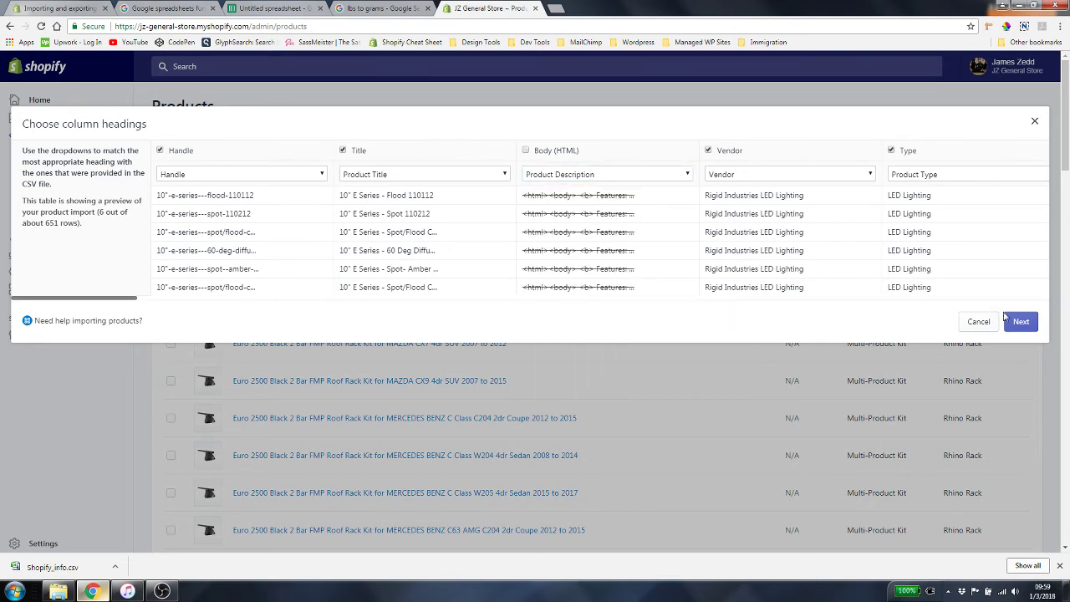
left_click(978, 322)
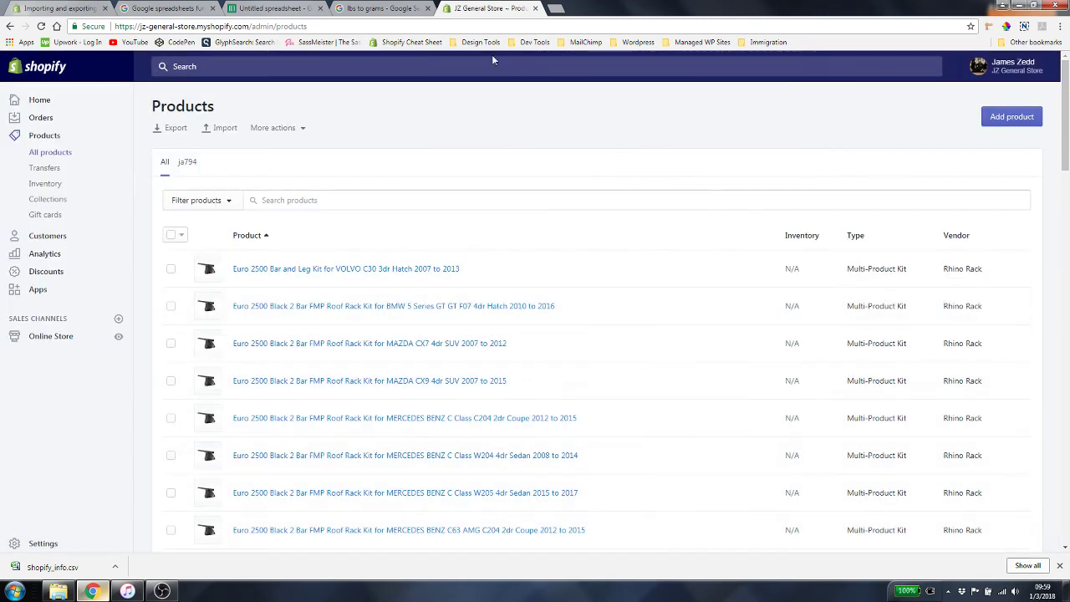
left_click(535, 8)
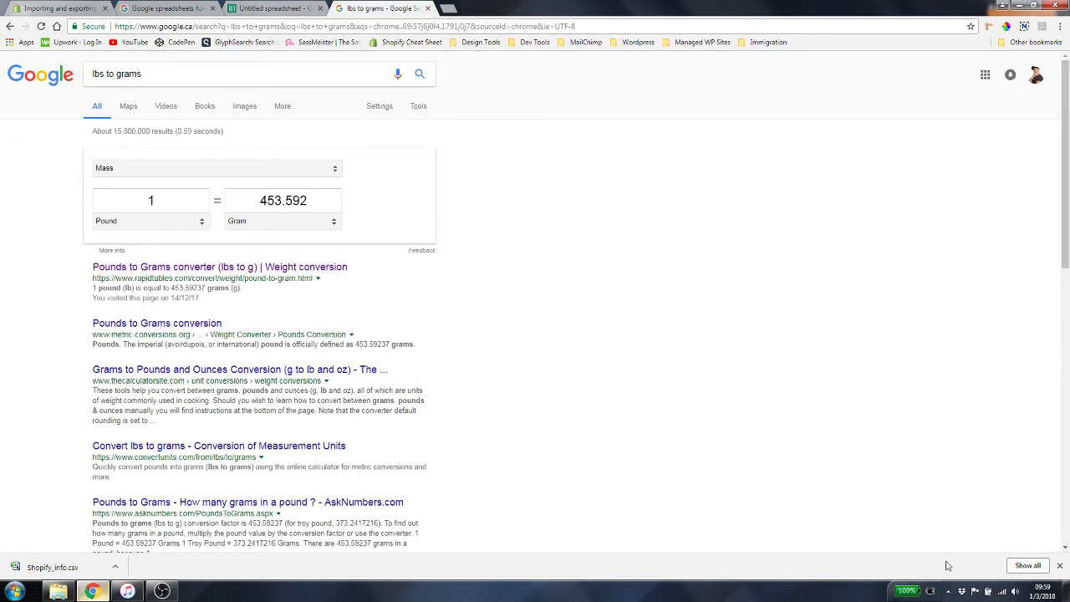
left_click(1059, 566)
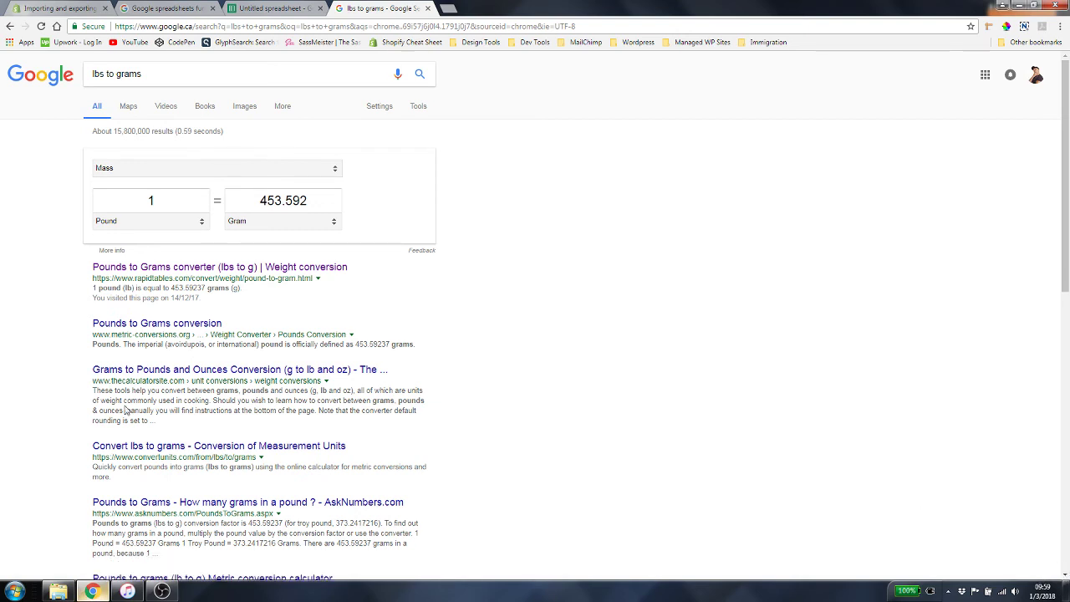